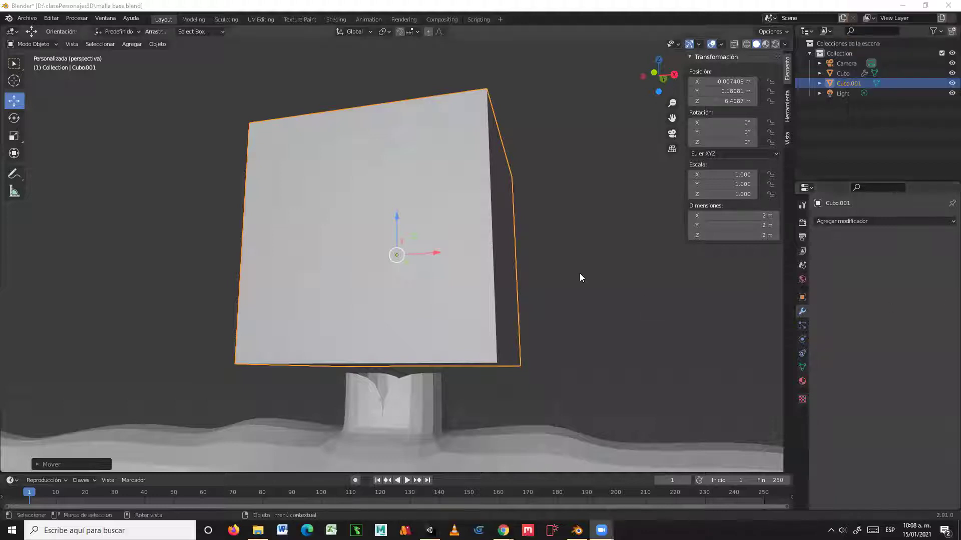
- Add a Subdivision Surface modifier to the head cube above the character's neck
scroll(574, 277, down, 3)
scroll(575, 277, down, 5)
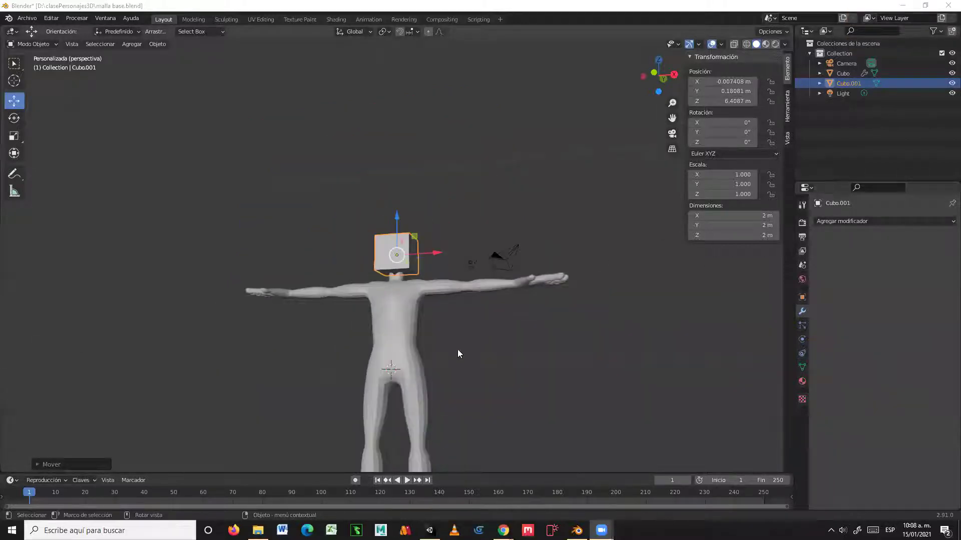
middle_drag(473, 388, 510, 284)
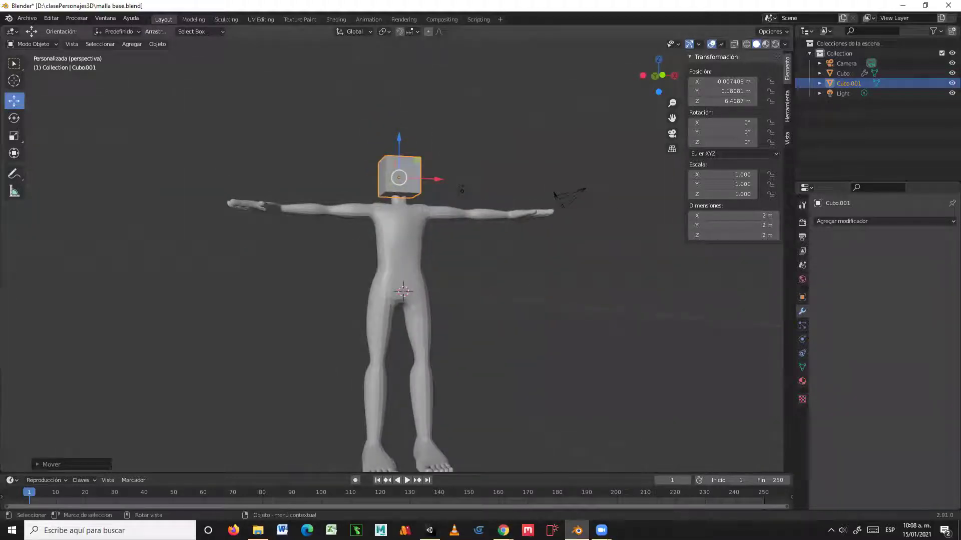
key(alt+Tab)
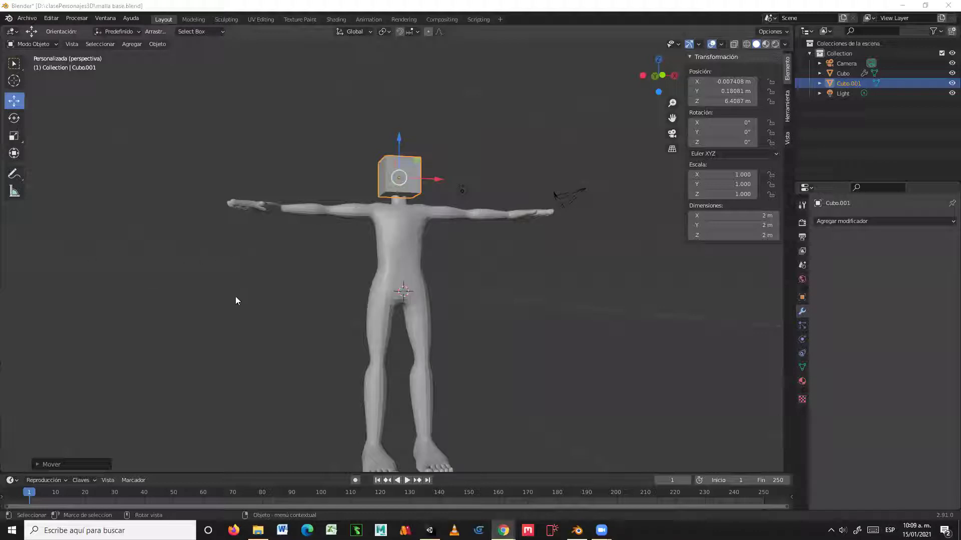
middle_drag(442, 255, 456, 323)
scroll(417, 248, up, 5)
scroll(417, 246, down, 3)
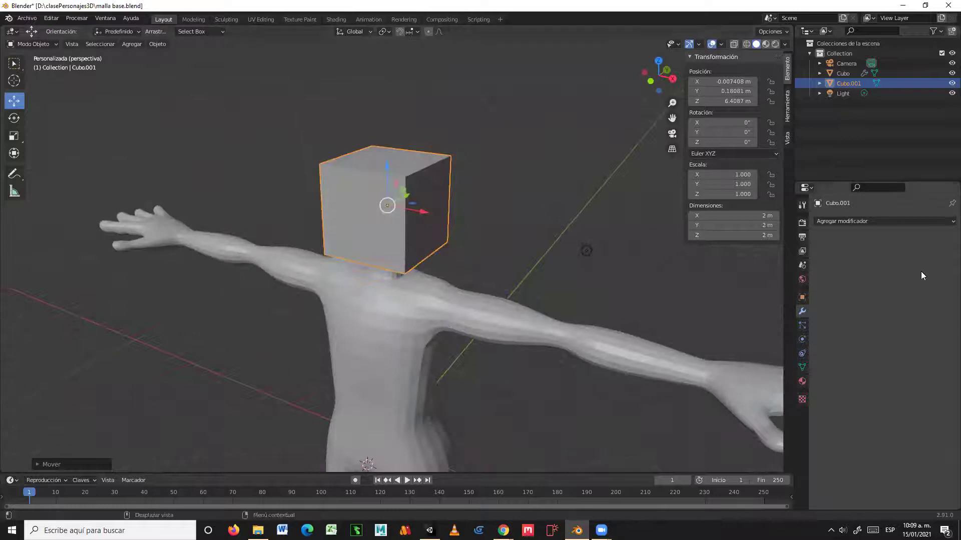
click(905, 221)
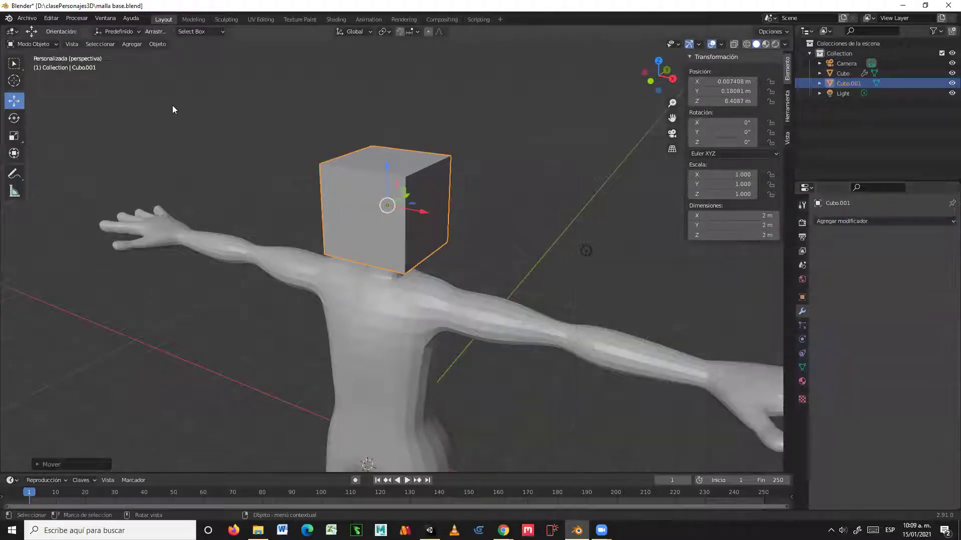
click(34, 43)
click(852, 222)
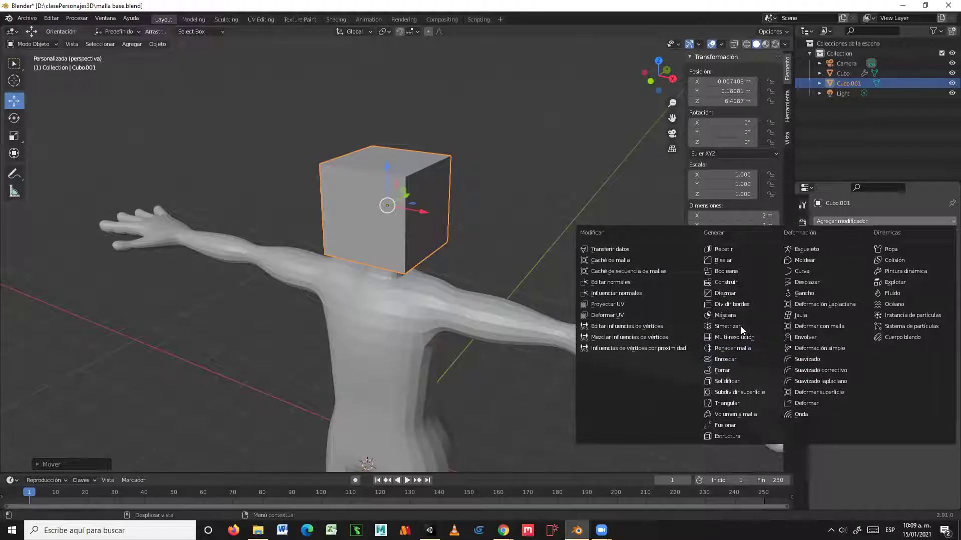
click(735, 392)
middle_drag(574, 332, 570, 276)
scroll(520, 216, up, 5)
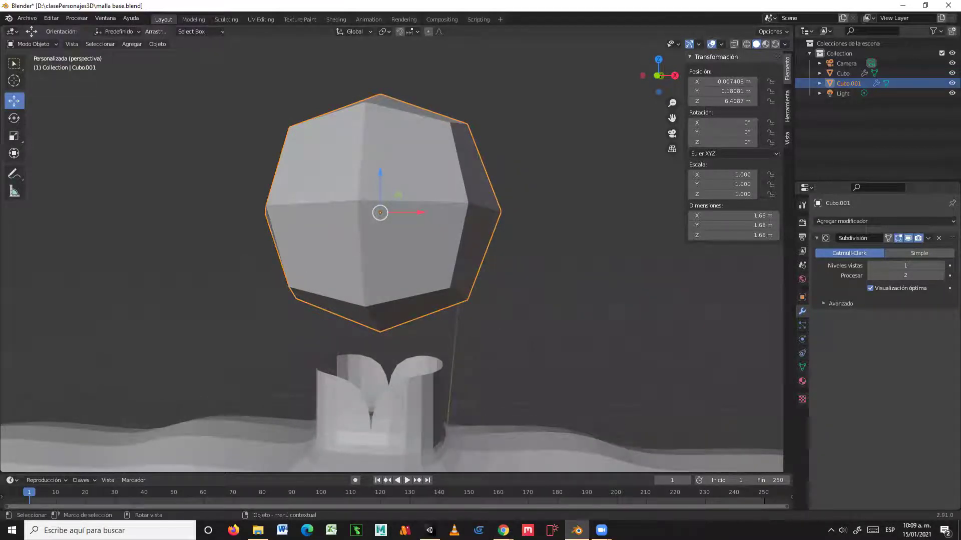
- Set the head's Subdivision modifier to 2 viewport levels
key(alt+Tab)
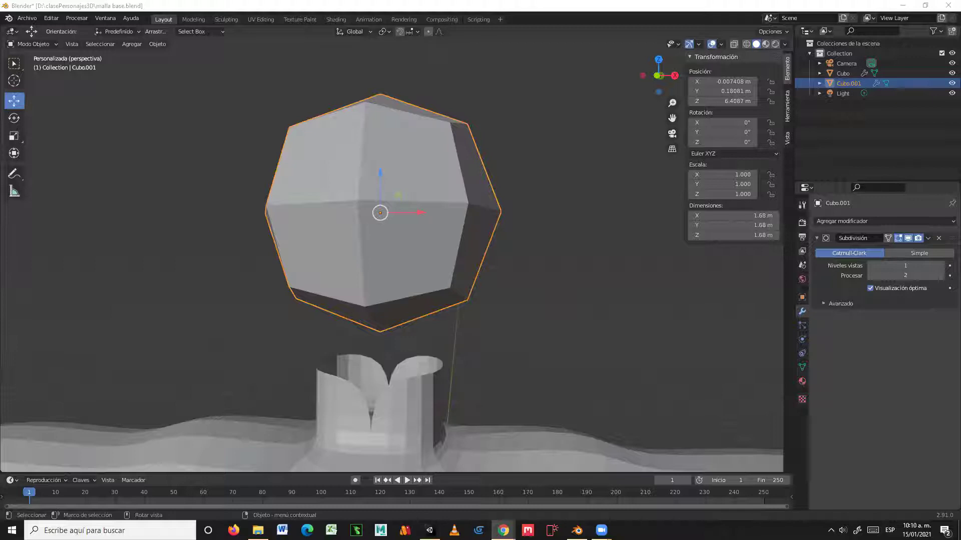
middle_drag(518, 234, 495, 224)
click(901, 265)
text(2)
key(Return)
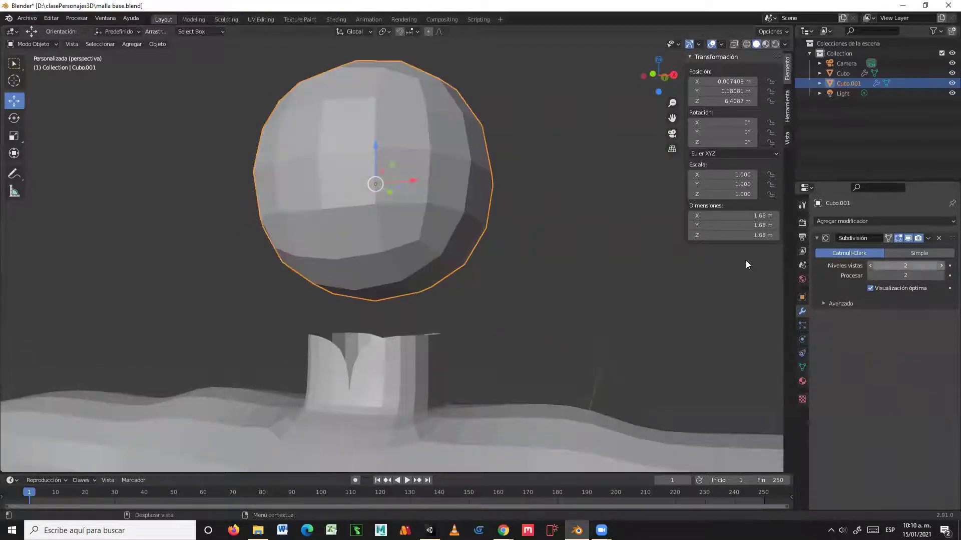
middle_drag(553, 257, 574, 267)
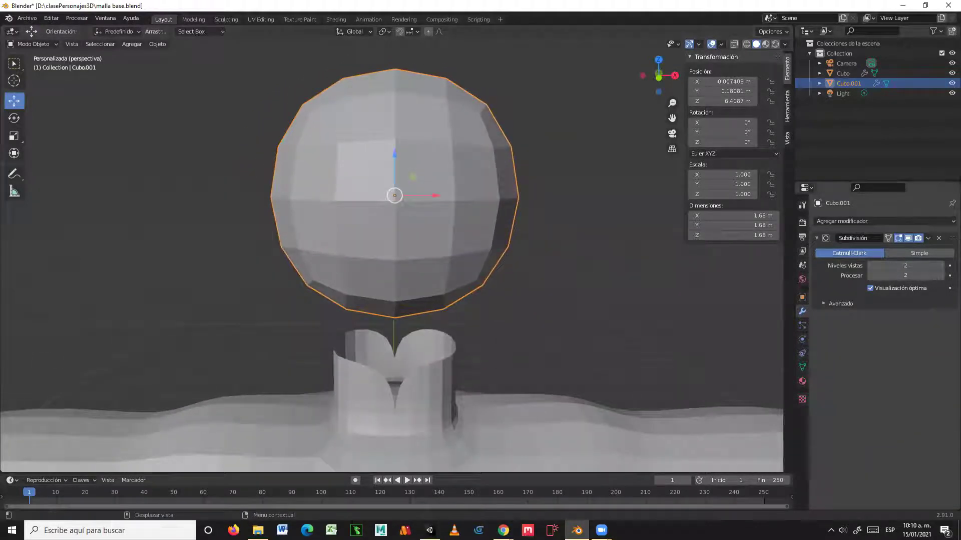
- Try 3 viewport subdivision levels on the head and return to 2
click(941, 266)
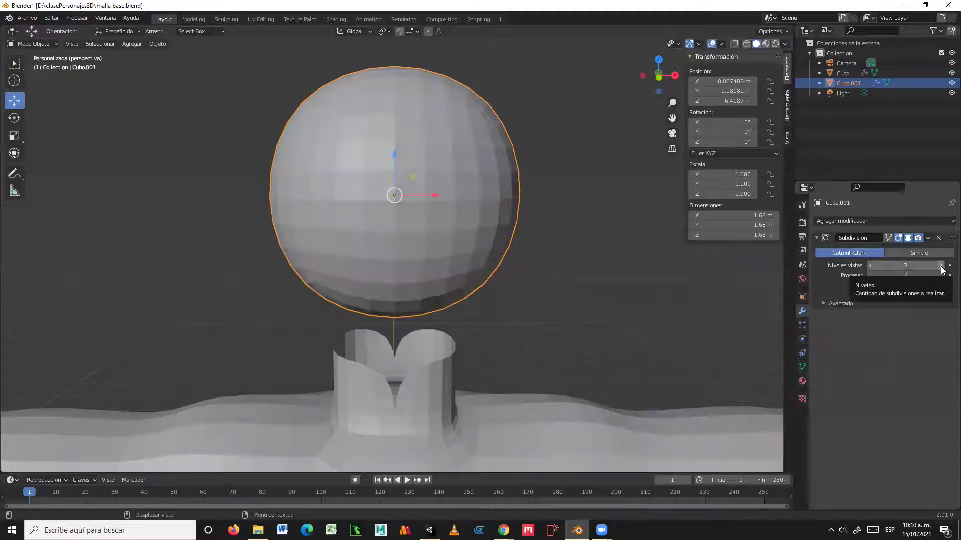
middle_drag(631, 278, 600, 270)
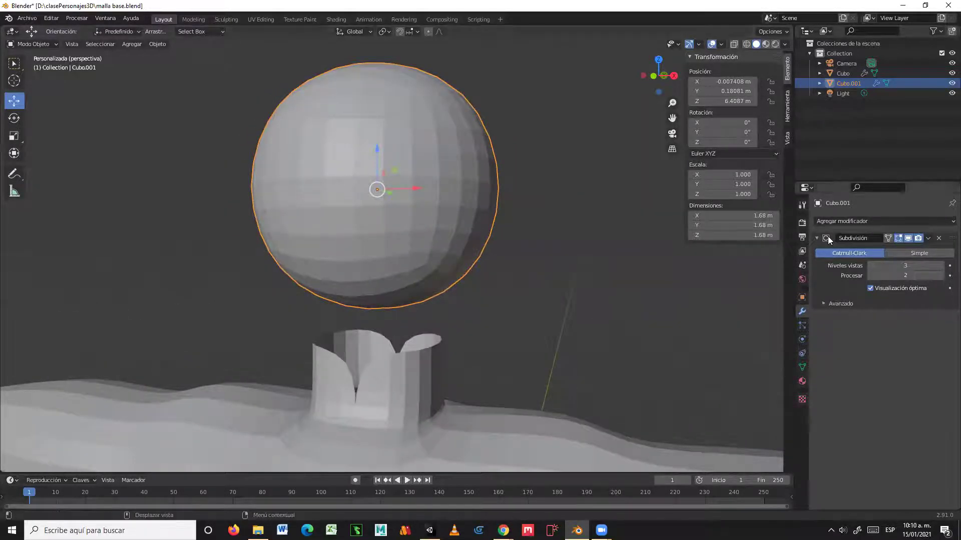
drag(903, 264, 912, 265)
middle_drag(521, 264, 453, 264)
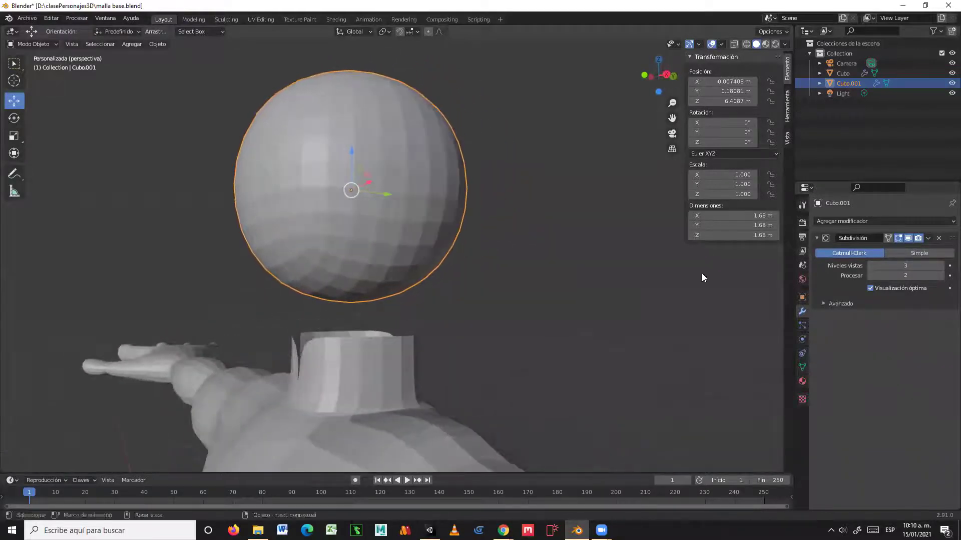
click(871, 265)
- Apply the Subdivision modifier to the head mesh
middle_drag(563, 263, 493, 118)
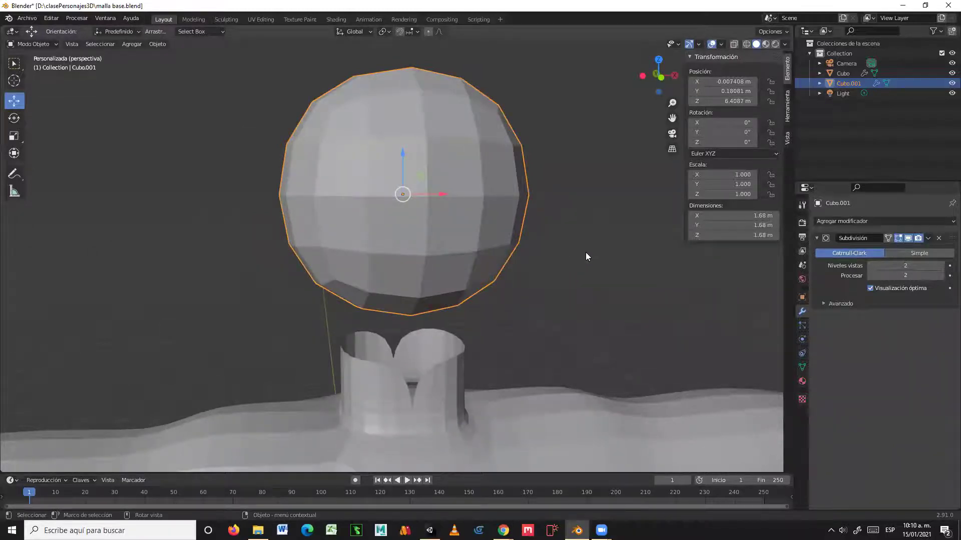
middle_drag(585, 252, 711, 262)
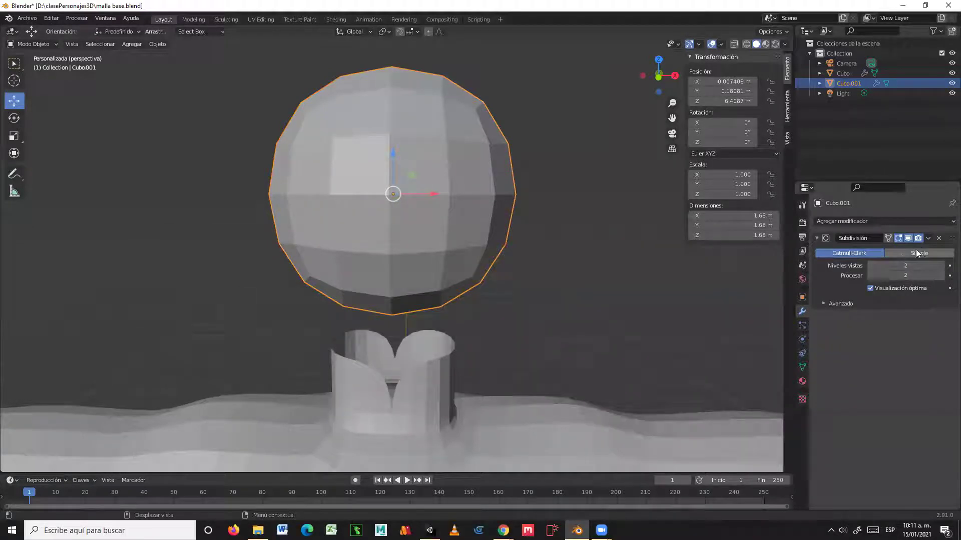
click(928, 239)
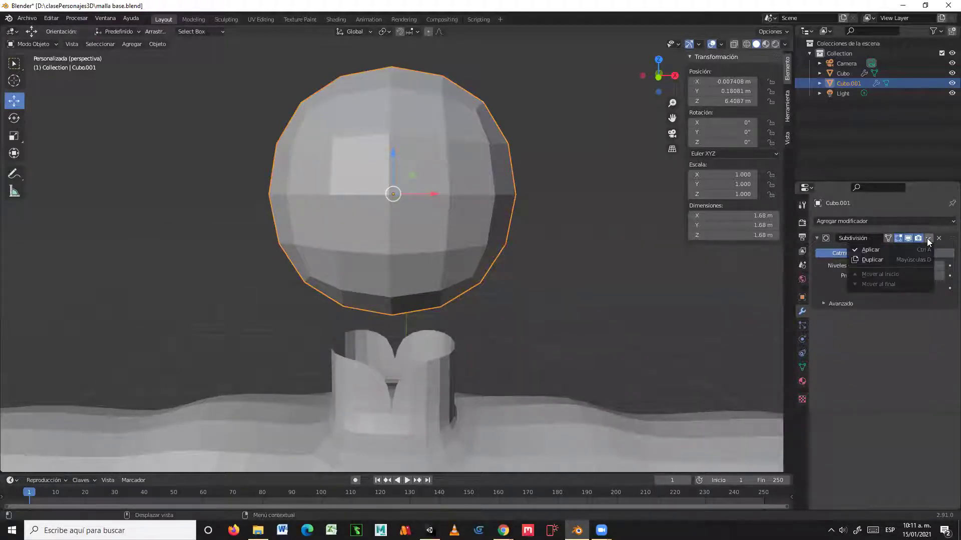
click(917, 248)
middle_drag(645, 275, 596, 273)
middle_drag(502, 214, 393, 189)
- Enter Edit Mode on the head and select the four central faces on its underside in face selection mode
key(Tab)
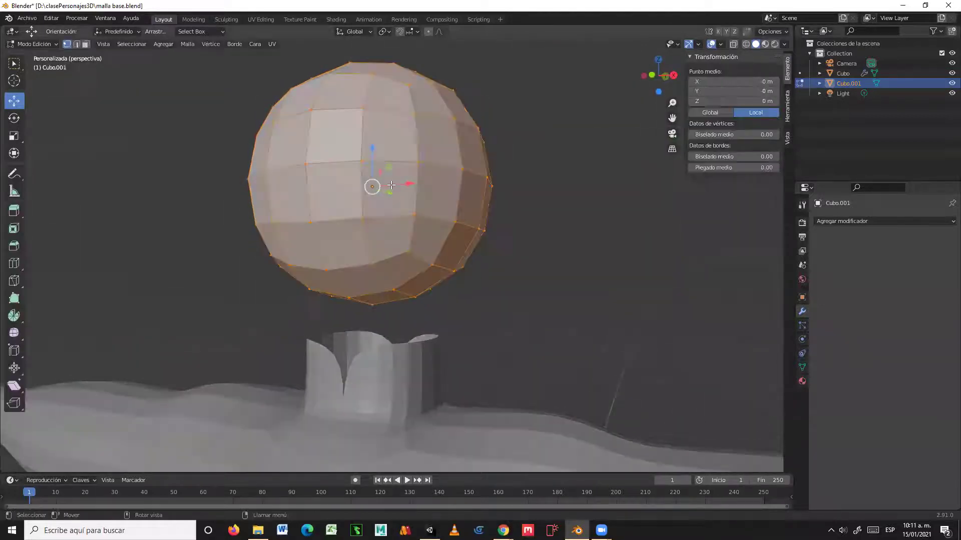
middle_drag(567, 251, 442, 235)
mouse_move(399, 209)
middle_down()
mouse_move(521, 185)
mouse_move(411, 200)
mouse_move(406, 208)
mouse_move(450, 249)
mouse_move(485, 204)
mouse_move(485, 216)
mouse_move(510, 204)
mouse_move(472, 215)
mouse_move(369, 199)
mouse_move(450, 216)
mouse_move(572, 221)
mouse_move(490, 220)
mouse_move(422, 203)
mouse_move(430, 225)
mouse_move(422, 246)
mouse_move(472, 279)
mouse_move(517, 284)
mouse_move(560, 266)
mouse_move(543, 272)
mouse_move(409, 220)
middle_up()
scroll(440, 274, up, 3)
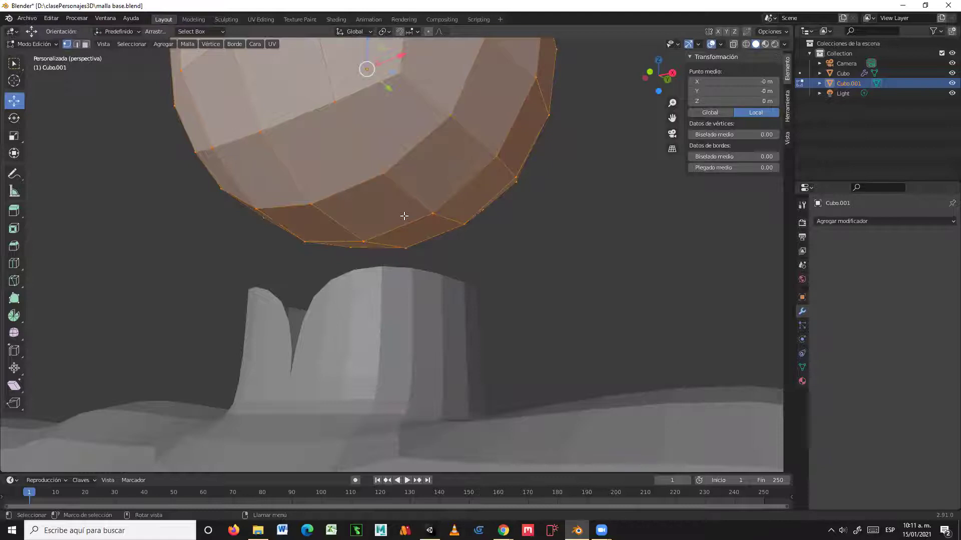
key(3)
click(404, 215)
middle_drag(451, 218, 367, 212)
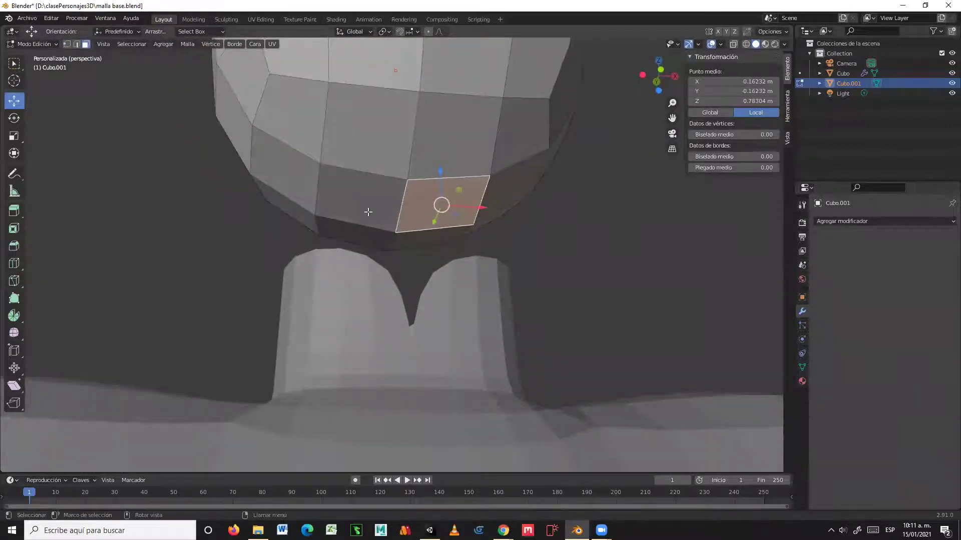
shift+click(368, 212)
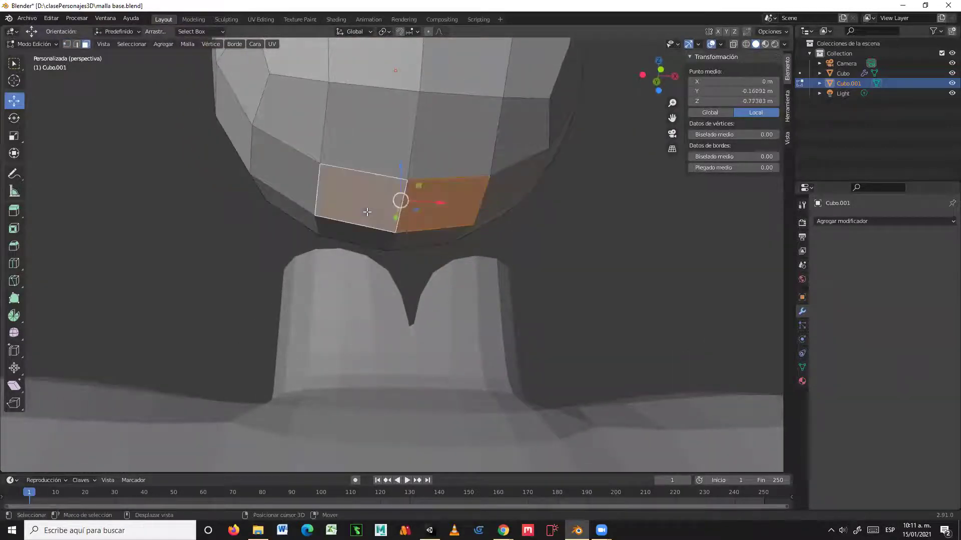
alt+click(419, 235)
middle_drag(549, 236, 344, 260)
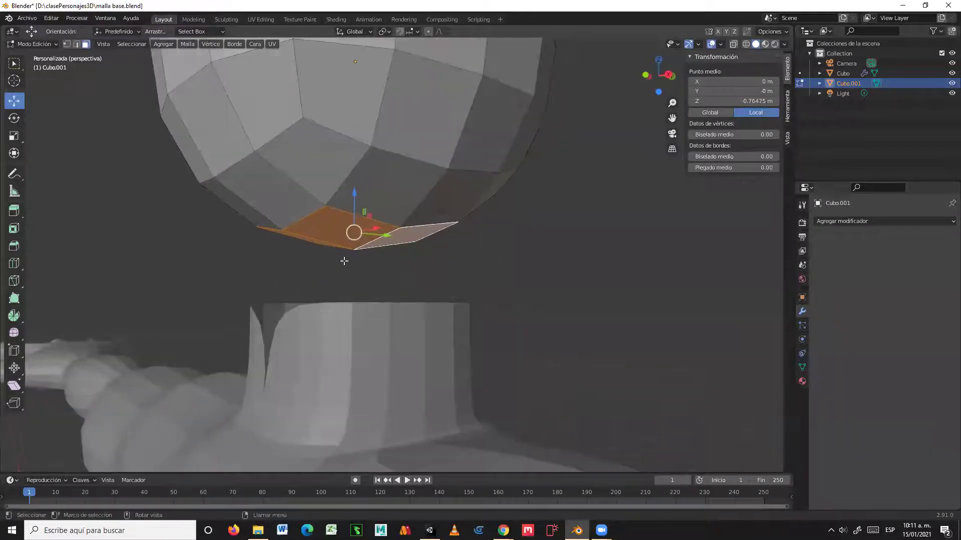
- Extrude the selected underside faces about 0.11 m down toward the neck
click(14, 213)
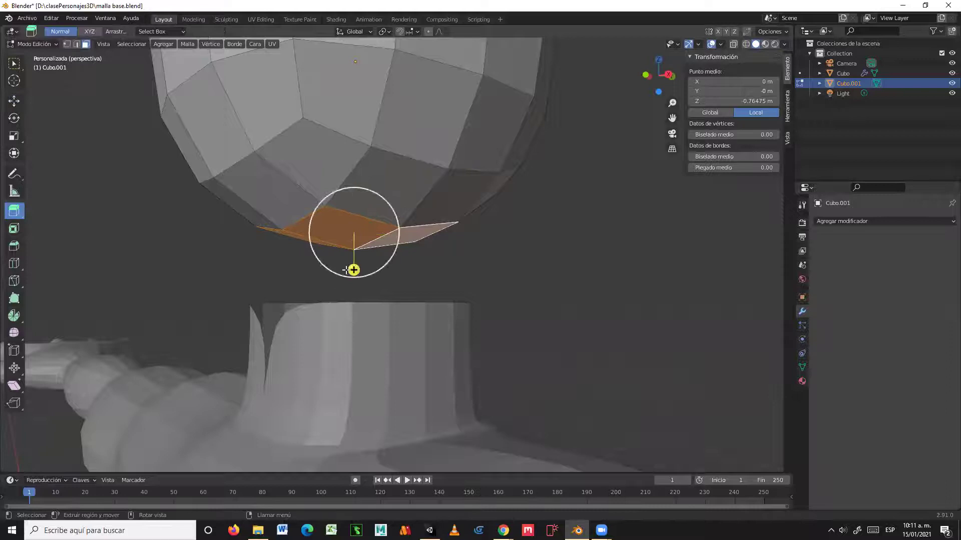
drag(354, 269, 351, 296)
middle_drag(351, 295, 395, 310)
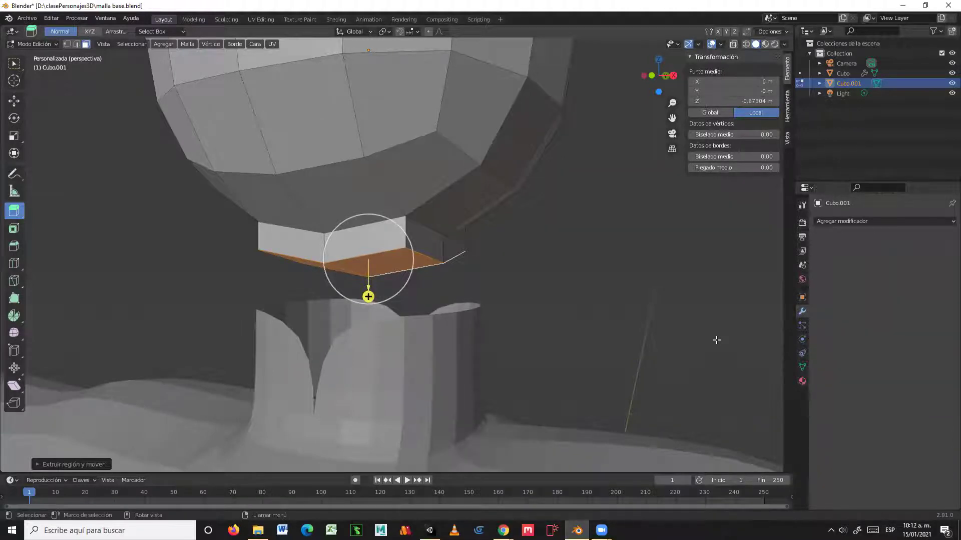
- Flatten the extruded underside faces by scaling them along Z to nearly zero
scroll(716, 339, down, 4)
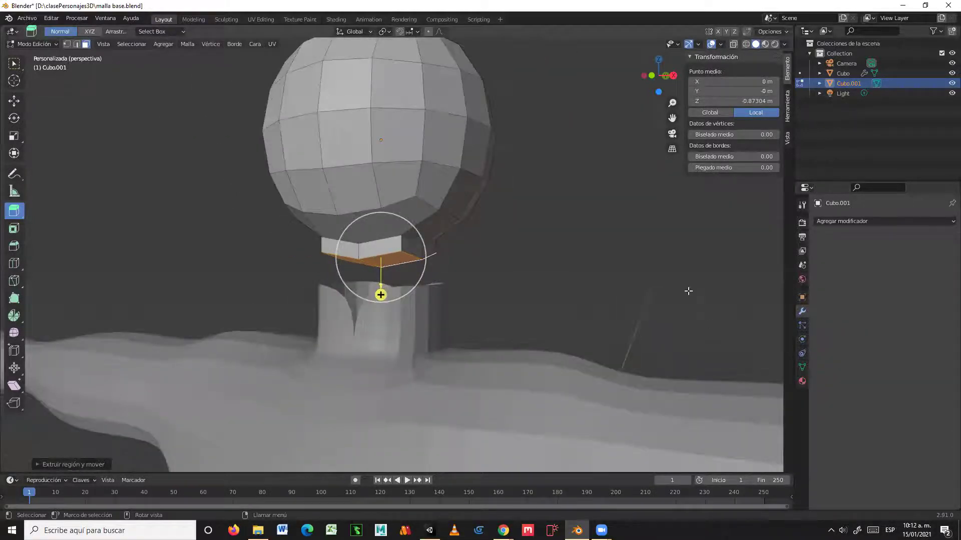
middle_drag(681, 279, 519, 298)
scroll(669, 270, up, 2)
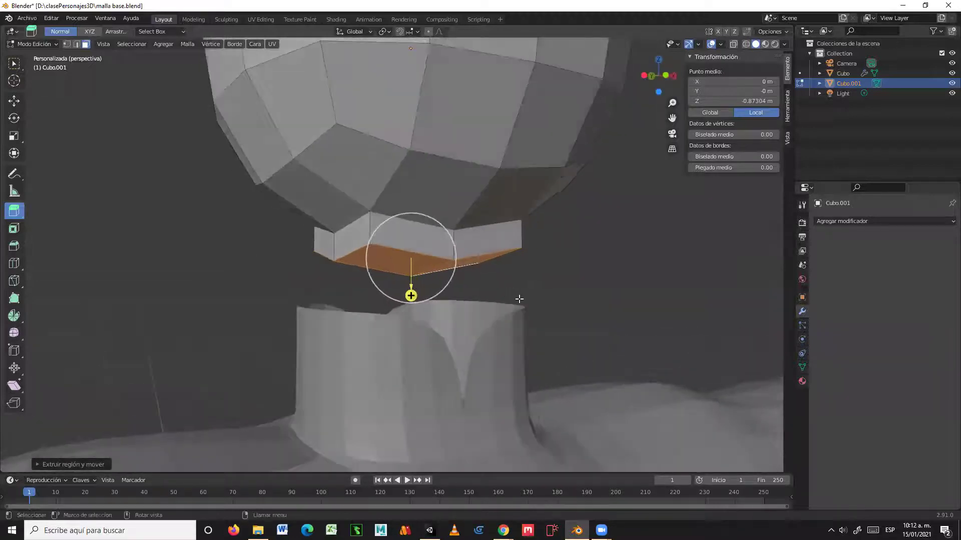
middle_drag(346, 250, 307, 214)
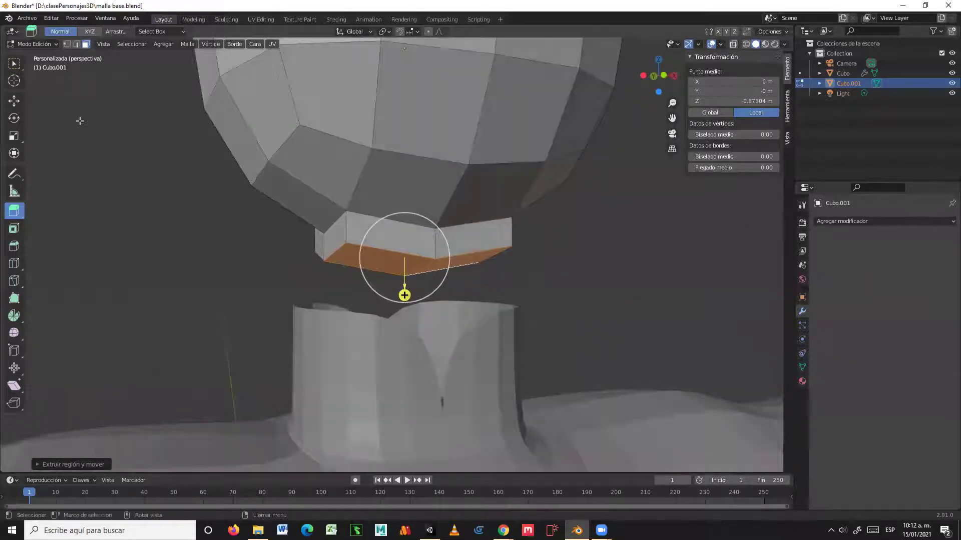
click(14, 137)
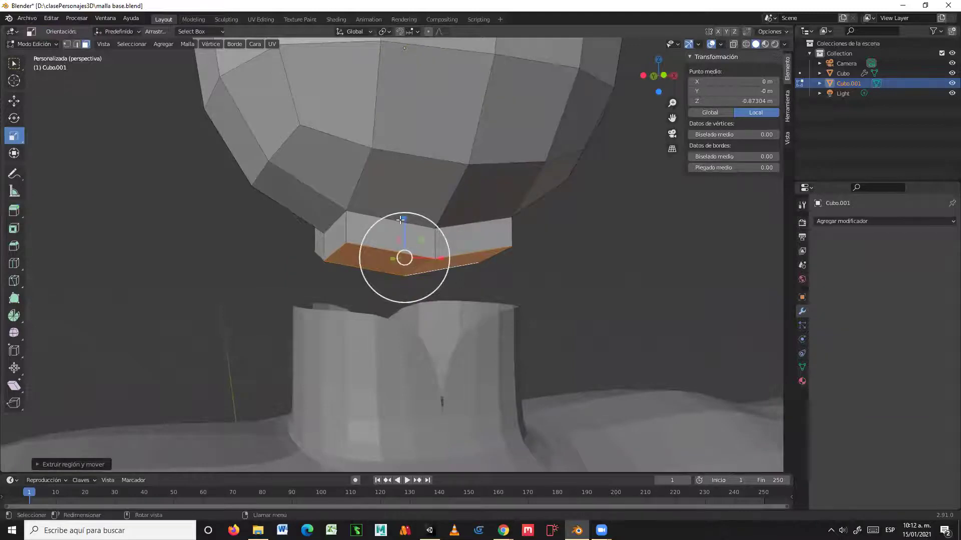
drag(406, 219, 406, 223)
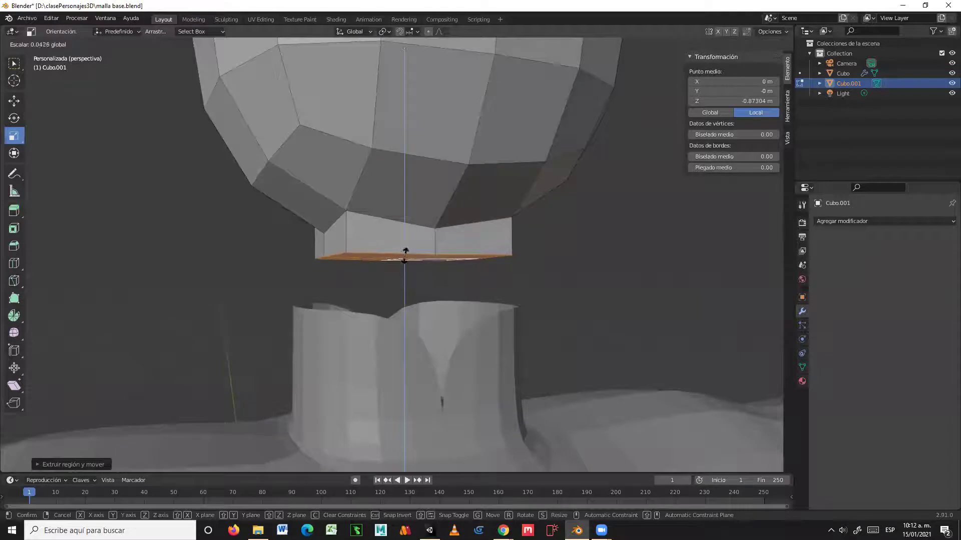
drag(405, 259, 404, 258)
- Delete the flattened faces to leave the underside of the head's neck stub open
middle_drag(404, 258, 494, 252)
key(x)
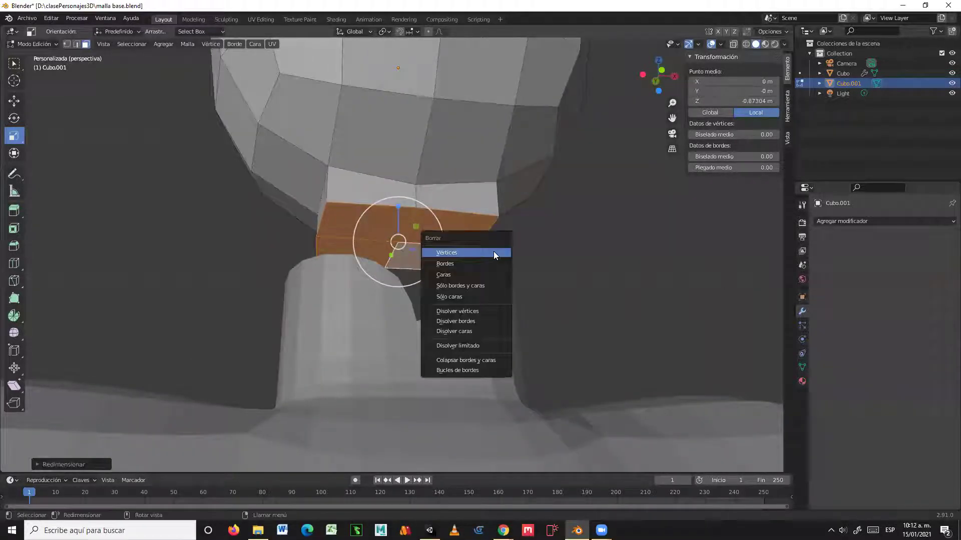
click(467, 274)
- Select the row of four faces on the lower front of the head and move it down to about Z -0.67 m
middle_drag(529, 251, 480, 287)
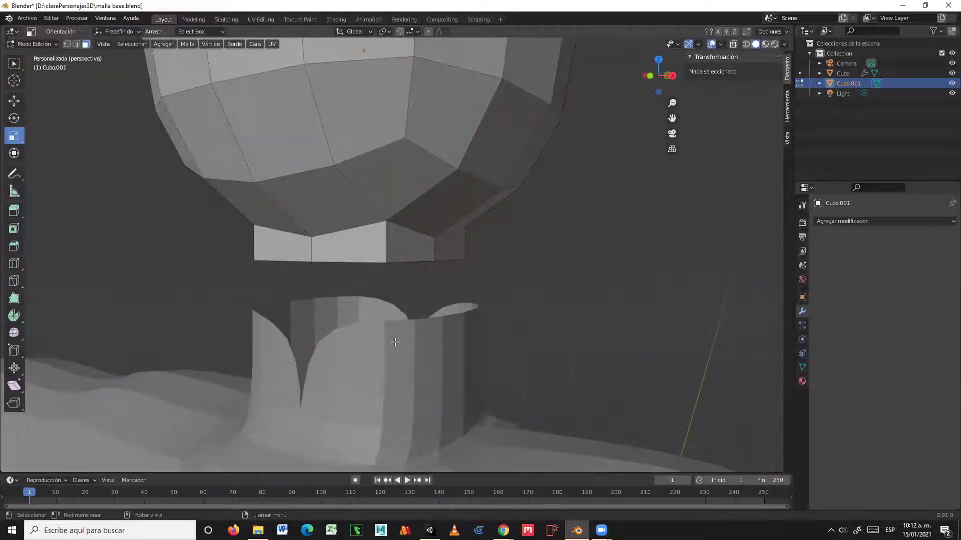
middle_drag(383, 347, 383, 326)
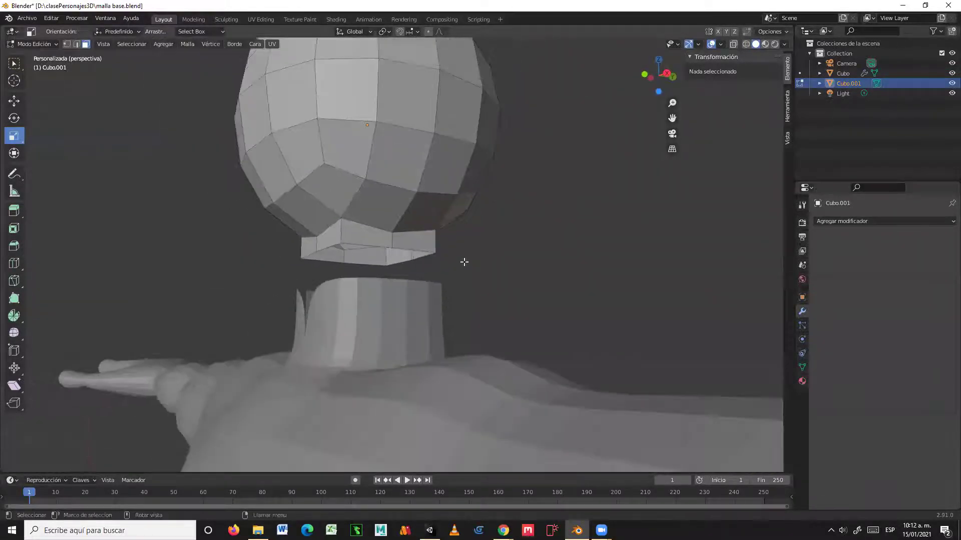
middle_drag(493, 257, 509, 313)
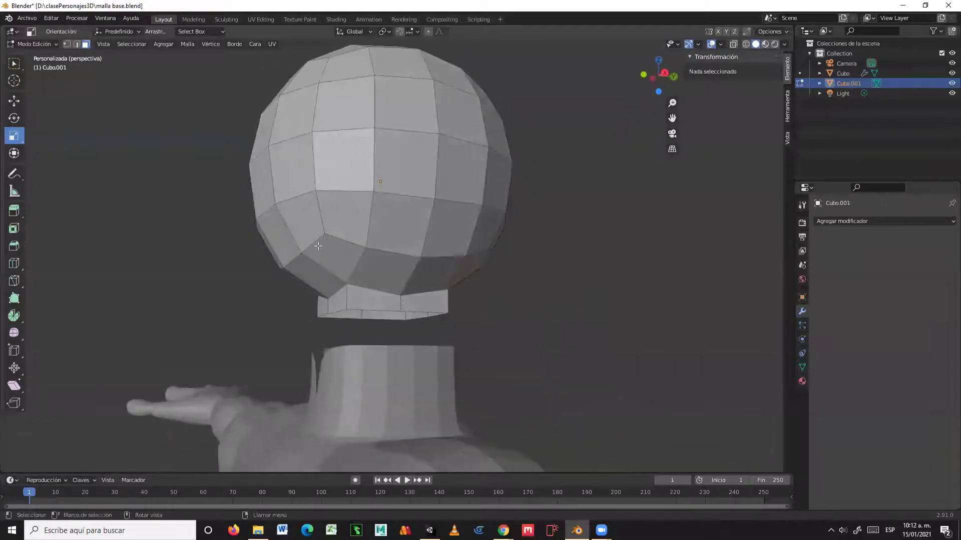
middle_drag(303, 257, 470, 203)
click(454, 214)
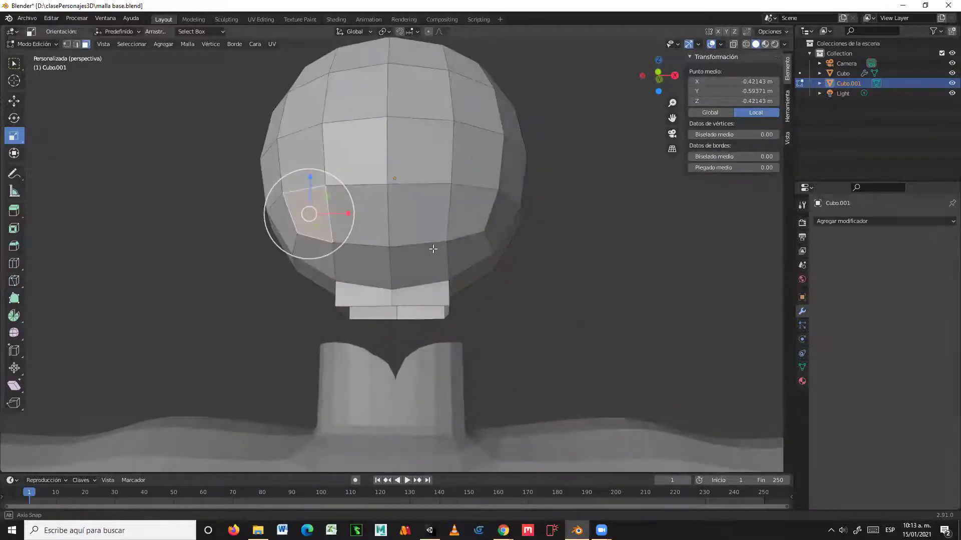
shift+click(475, 200)
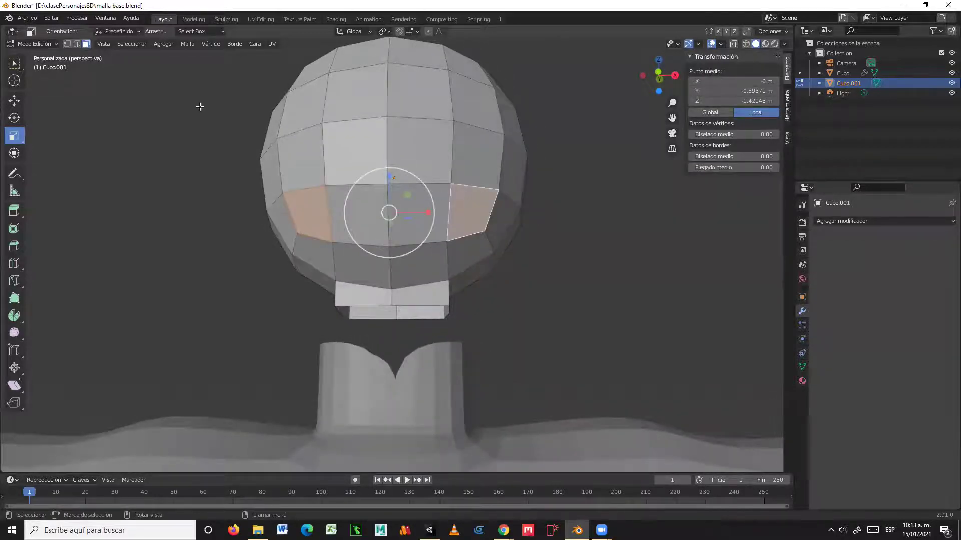
click(14, 102)
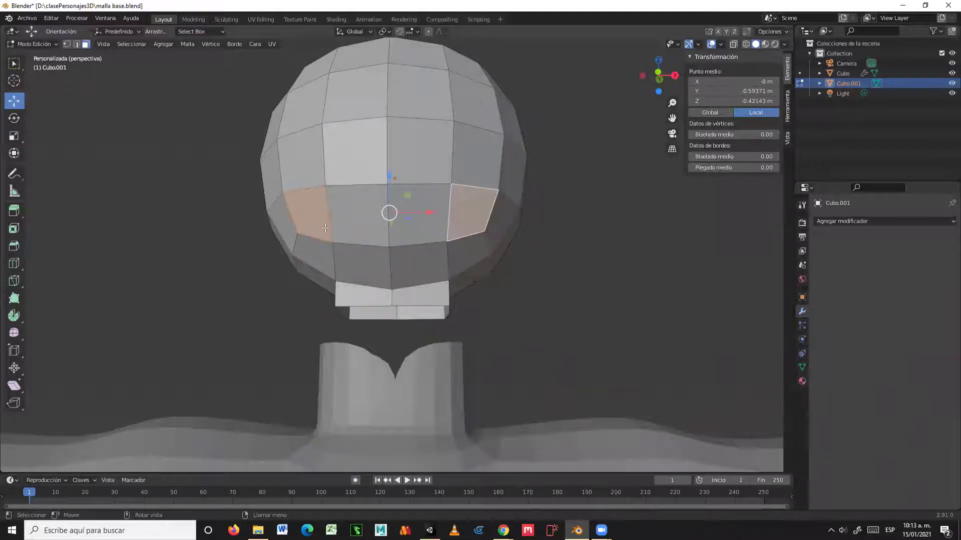
click(250, 285)
click(307, 212)
ctrl+click(473, 213)
middle_drag(513, 297, 394, 298)
drag(298, 229, 286, 268)
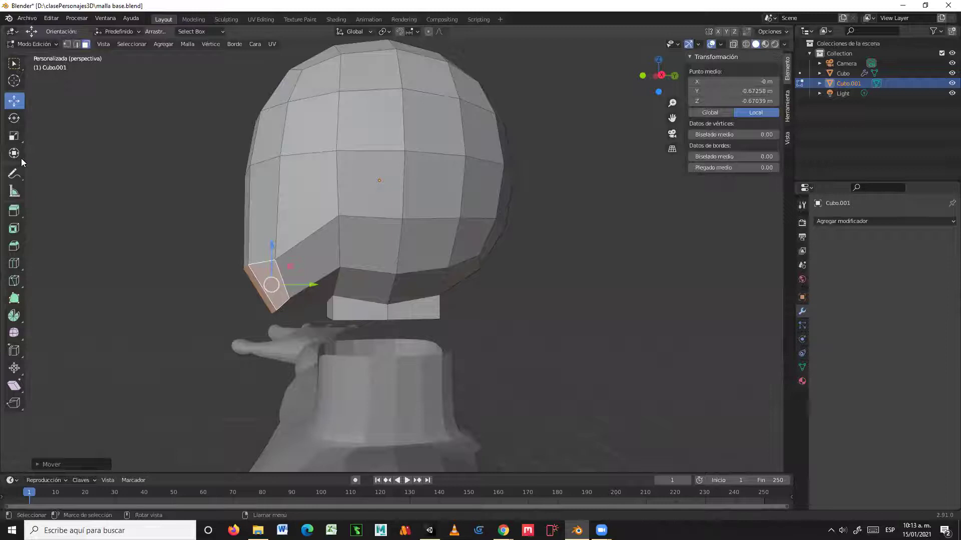
- Rotate the selected chin faces about the X axis so they tilt toward the underside, and nudge them to about Z -0.68 m
click(15, 120)
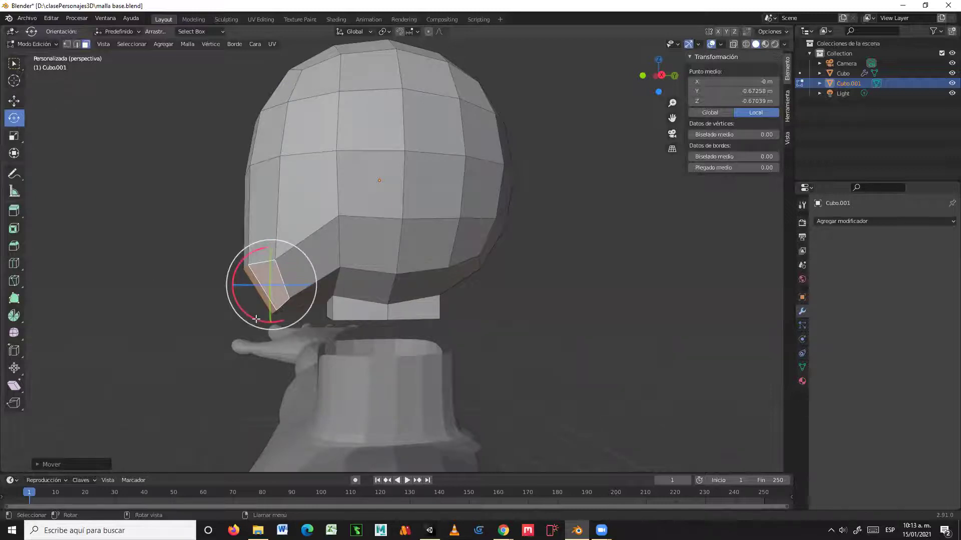
drag(257, 319, 25, 350)
drag(272, 322, 272, 323)
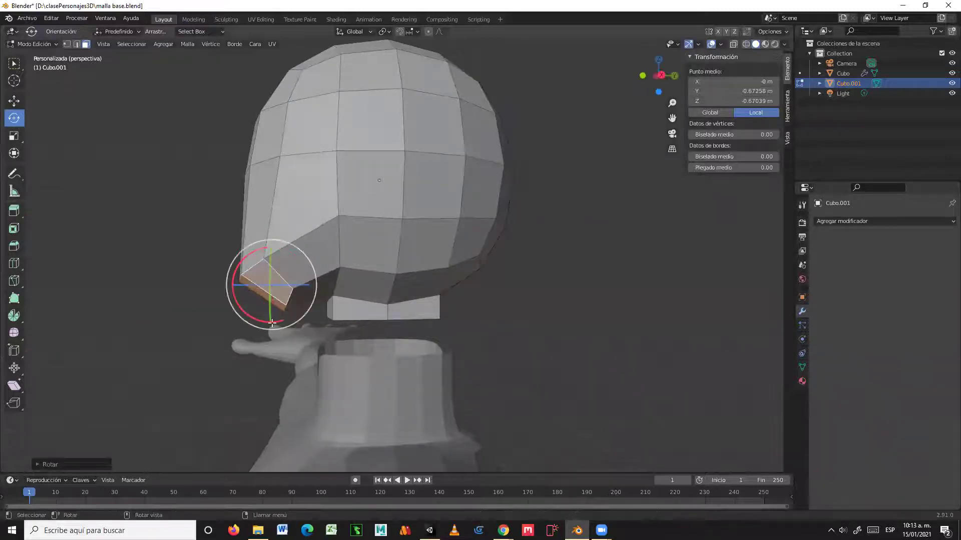
click(14, 102)
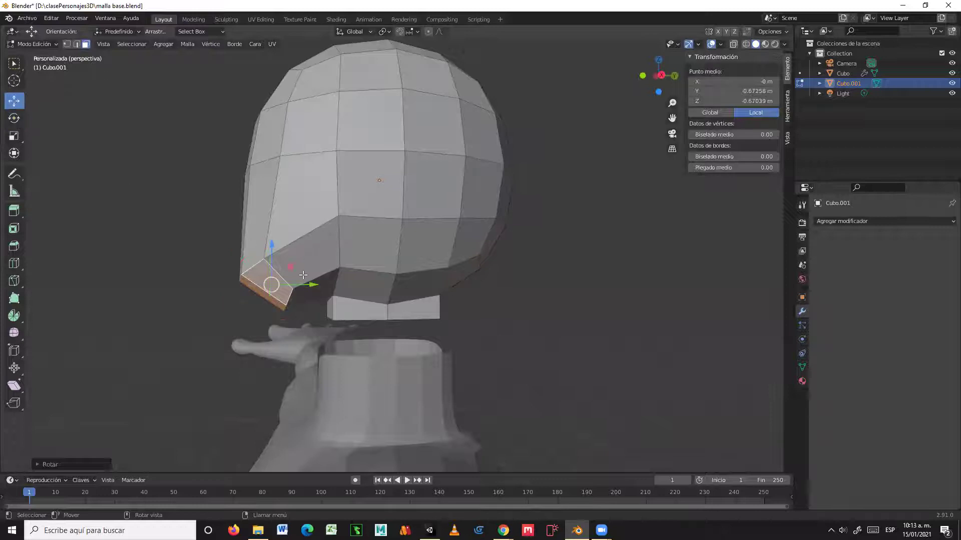
drag(309, 285, 300, 285)
middle_drag(300, 285, 456, 309)
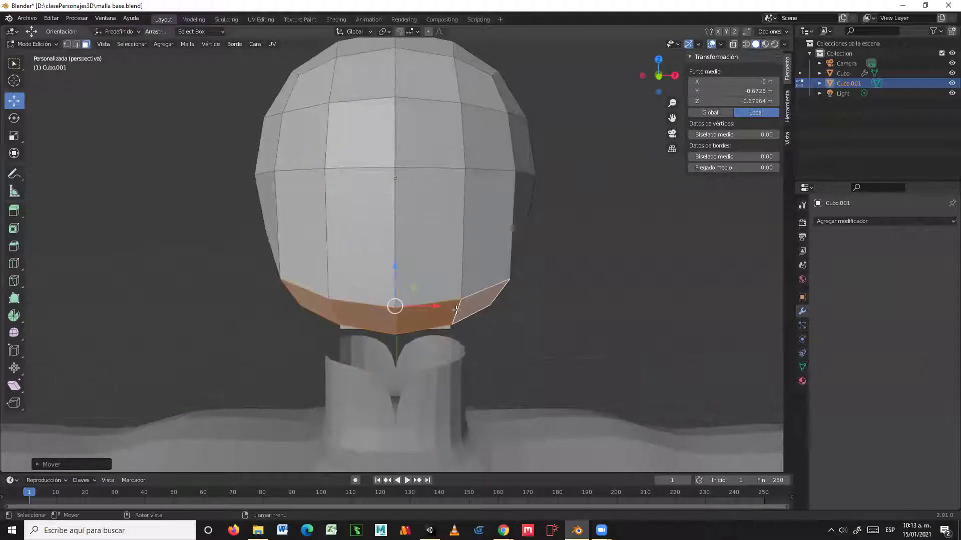
- Switch to vertex selection, enable X mirror editing, and move the jaw's upper corner vertex inward to about X 0.52 m
key(1)
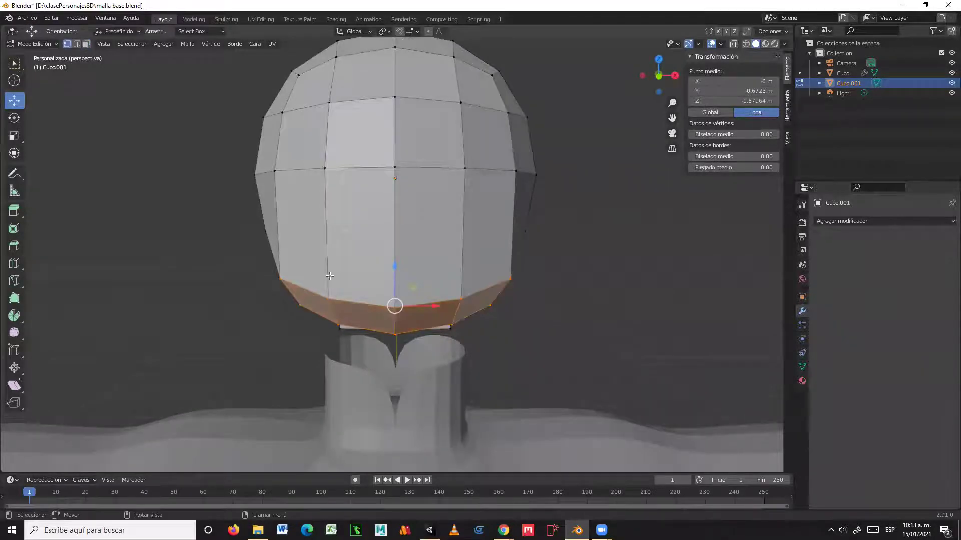
click(280, 278)
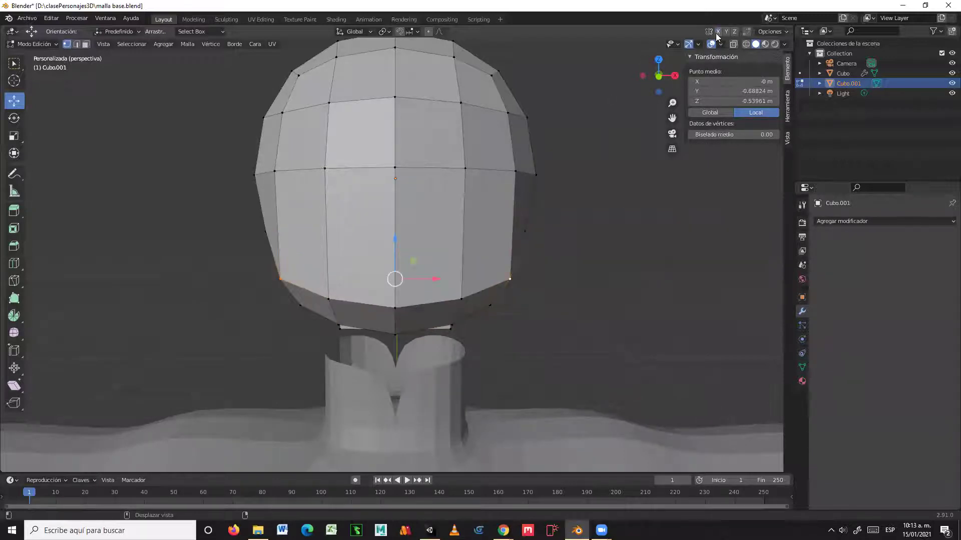
click(510, 279)
drag(549, 277, 548, 279)
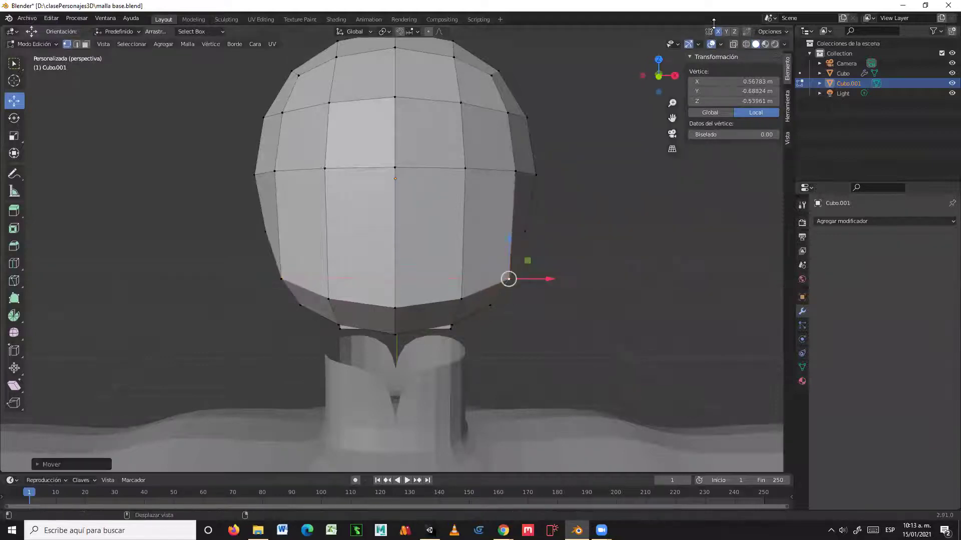
drag(549, 278, 537, 281)
middle_drag(537, 281, 499, 308)
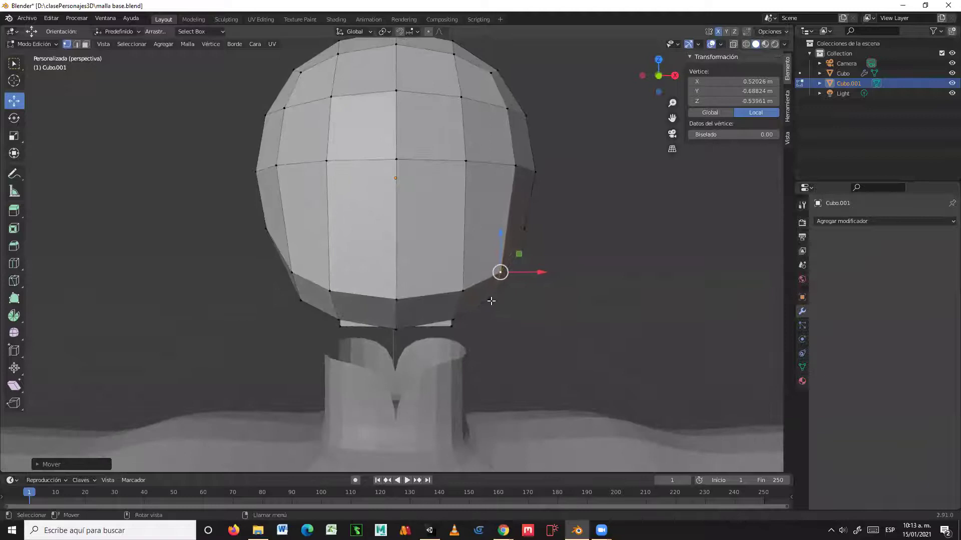
- Move the lower jaw corner vertex inward and adjust its position to narrow and round the jawline
click(490, 300)
drag(525, 298, 503, 302)
middle_drag(503, 301, 585, 290)
middle_drag(521, 239, 600, 303)
drag(527, 258, 514, 274)
- Move the centre chin vertex to about Y -0.76 m and Z -0.73 m to shape the chin
middle_drag(583, 304, 447, 236)
click(428, 244)
middle_drag(457, 273, 536, 264)
drag(536, 264, 517, 280)
middle_drag(517, 280, 512, 259)
- Move the bottom front corner vertex of the neck stub inward on the XY plane to about X 0.26 m, Y -0.24 m
scroll(530, 221, up, 6)
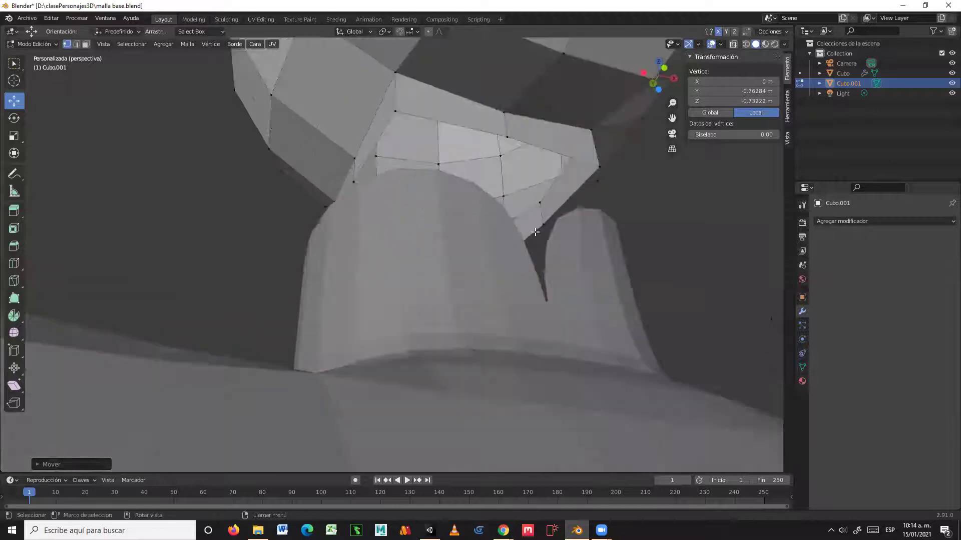
middle_drag(567, 204, 516, 173)
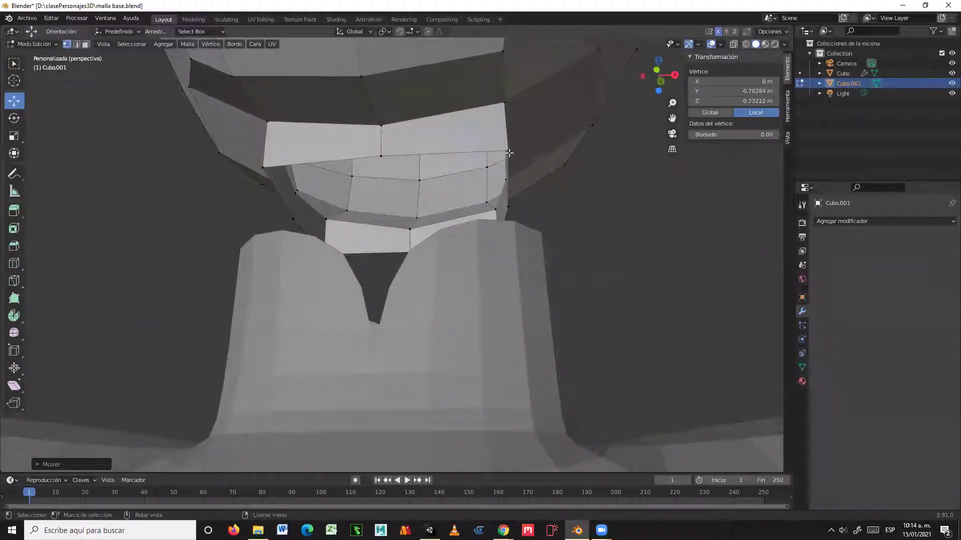
click(508, 151)
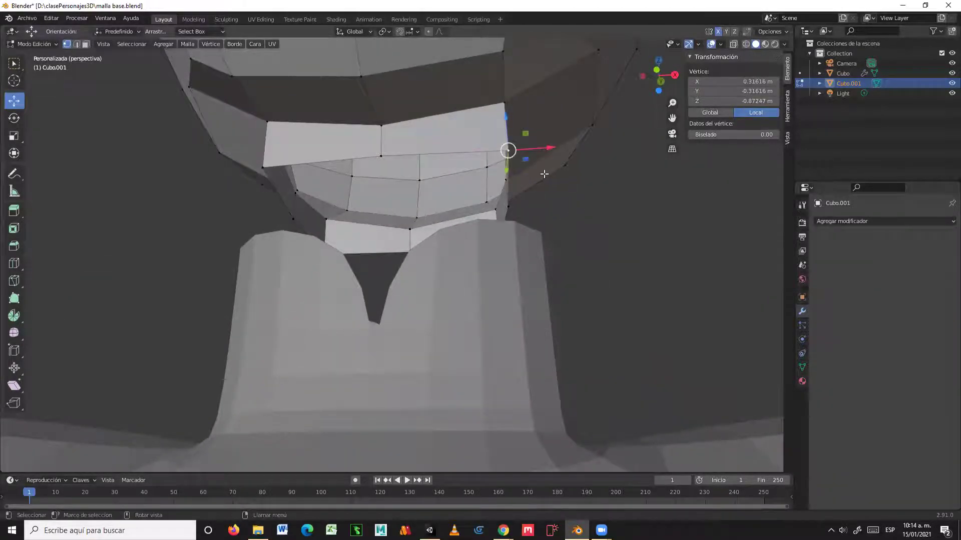
key(g)
key(shift+z)
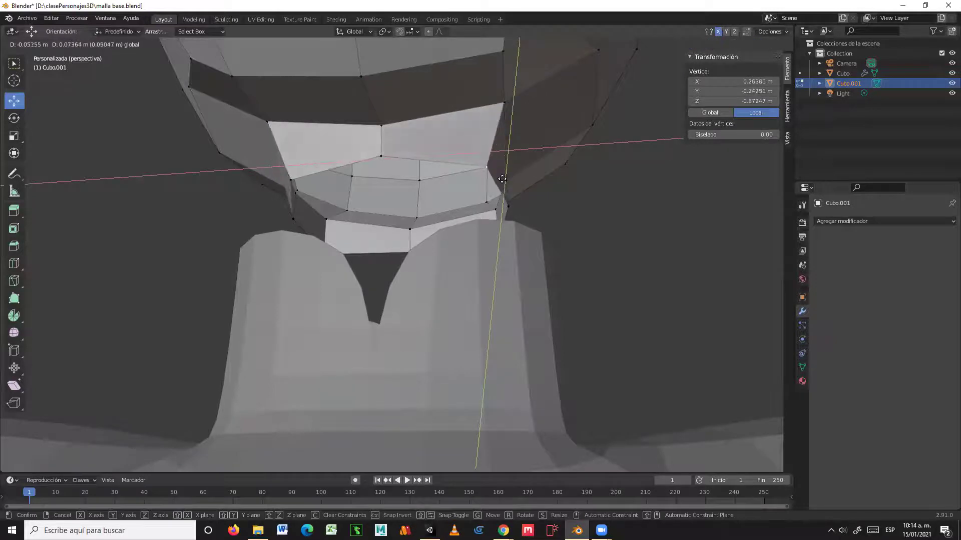
click(502, 179)
- Move the neck stub's bottom and top rear corner vertices inward on the XY plane to about X 0.25 m
middle_drag(515, 221, 289, 215)
click(327, 209)
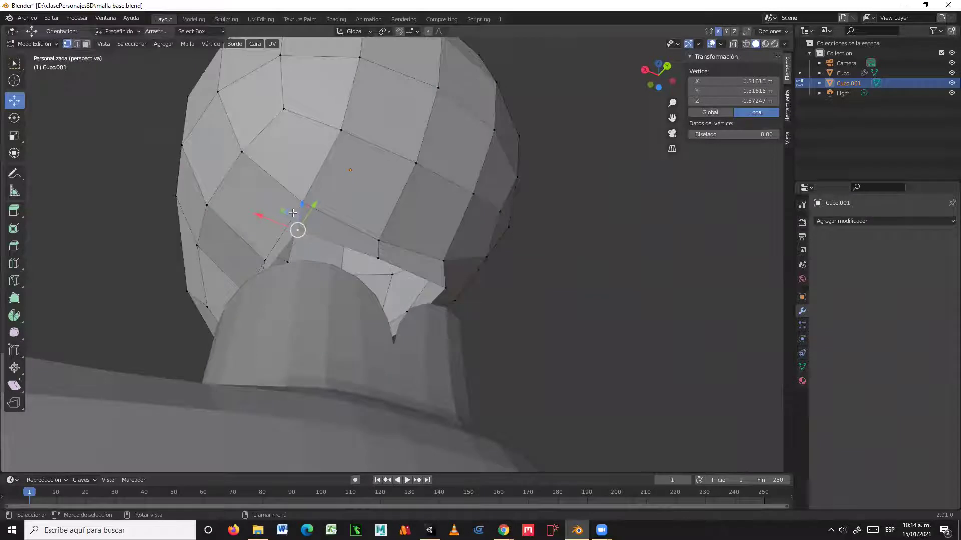
drag(289, 214, 292, 227)
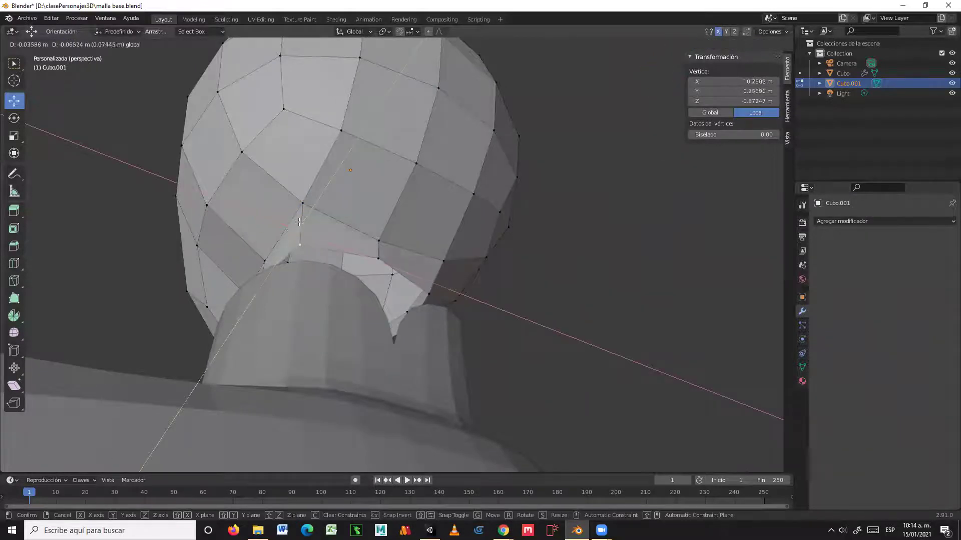
click(300, 221)
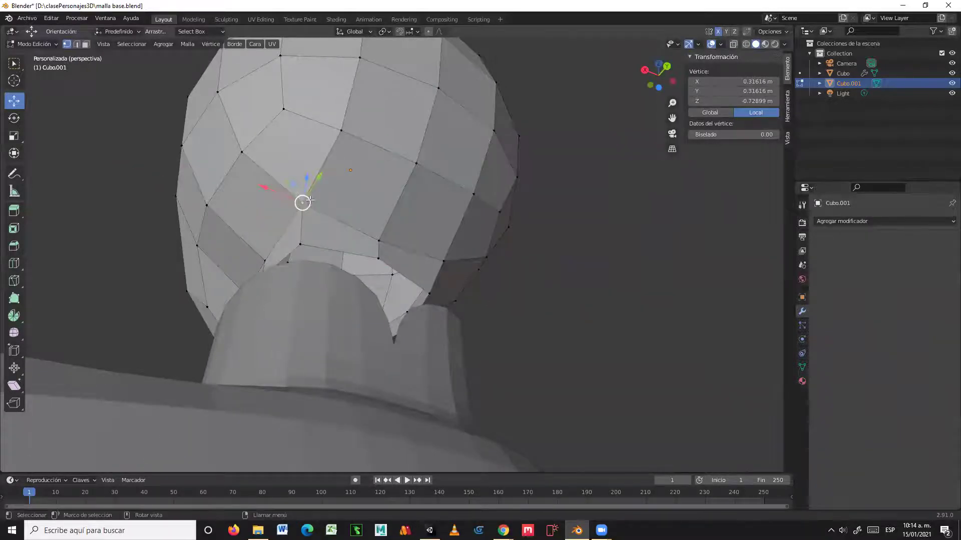
middle_drag(310, 200, 304, 184)
drag(296, 184, 307, 208)
middle_drag(307, 208, 510, 262)
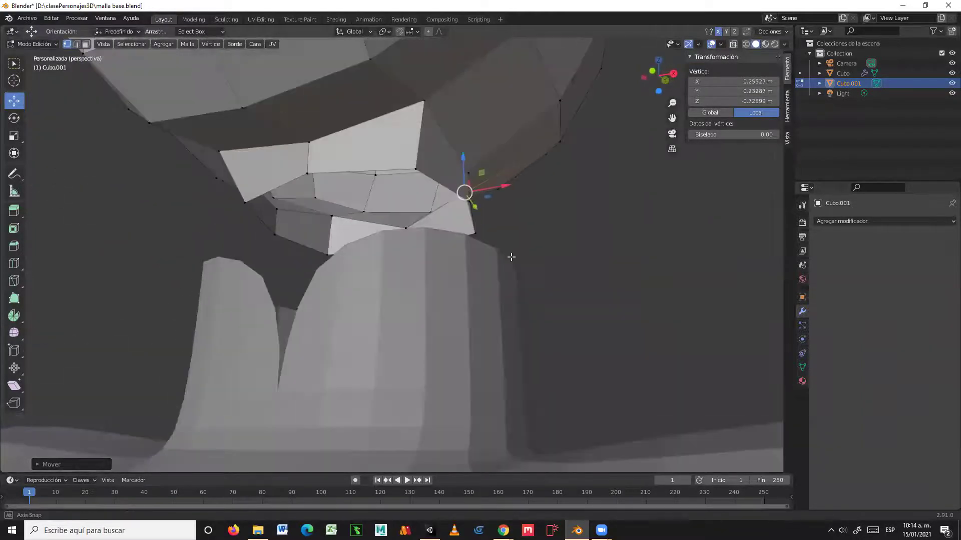
- Move the top front corner vertex of the neck stub inward to about X 0.27 m, Y -0.24 m
click(423, 97)
middle_drag(456, 138, 532, 120)
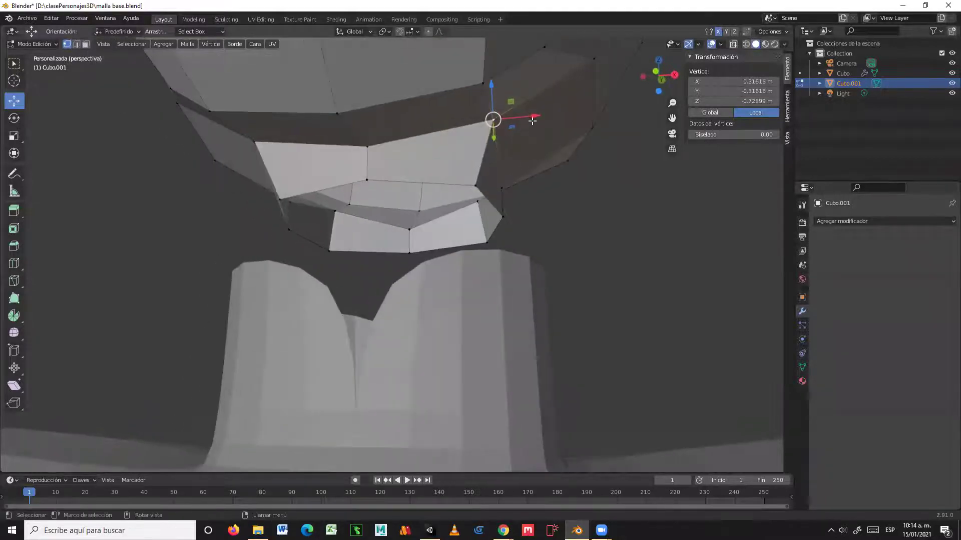
drag(528, 115, 510, 120)
middle_drag(513, 136, 243, 212)
drag(226, 211, 254, 208)
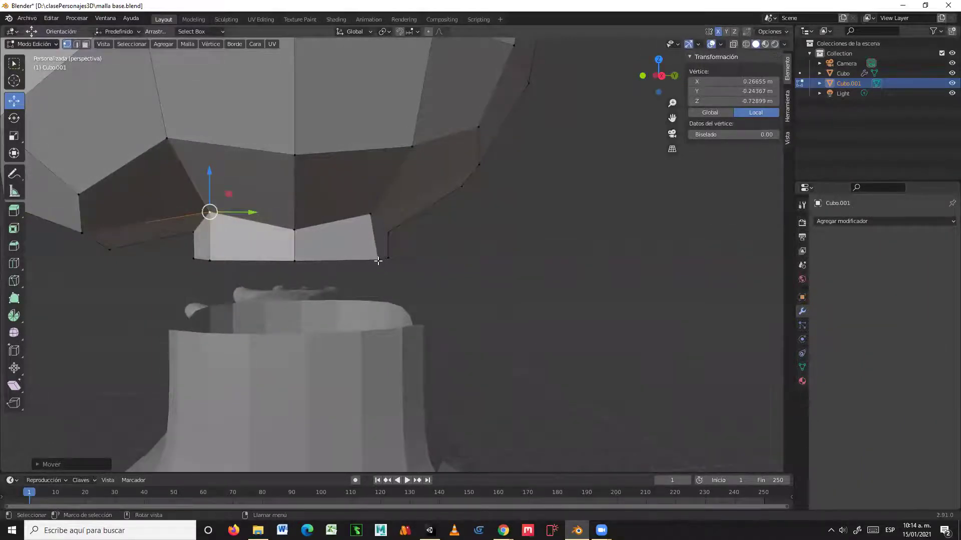
- Refine the bottom rear corner vertex of the neck stub to about X 0.25 m, Y 0.23 m
click(377, 261)
drag(406, 259, 401, 270)
middle_drag(413, 281, 600, 292)
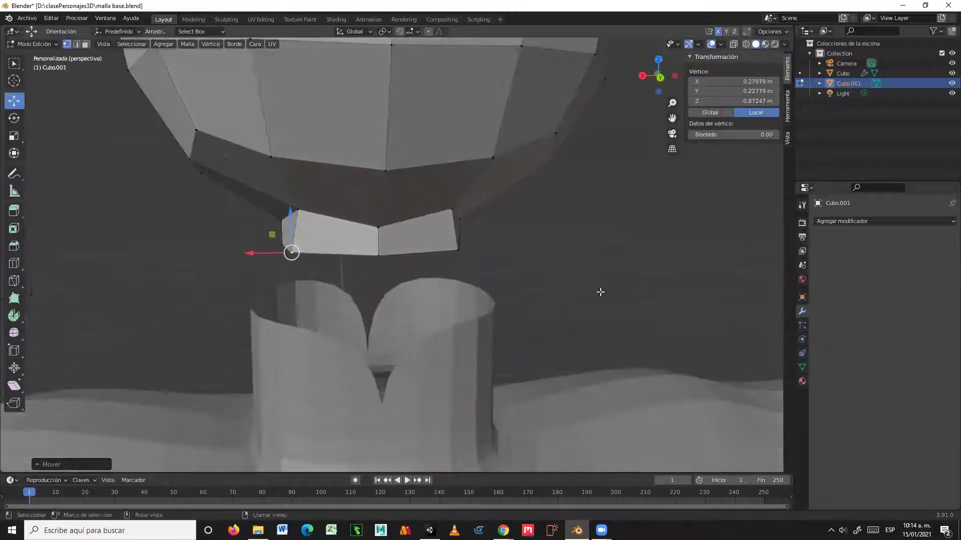
drag(250, 251, 261, 258)
middle_drag(261, 258, 577, 315)
- Select all vertices of the head's upper cap with X-ray on and raise them about 0.33 m along Z
scroll(474, 243, down, 2)
scroll(575, 315, down, 2)
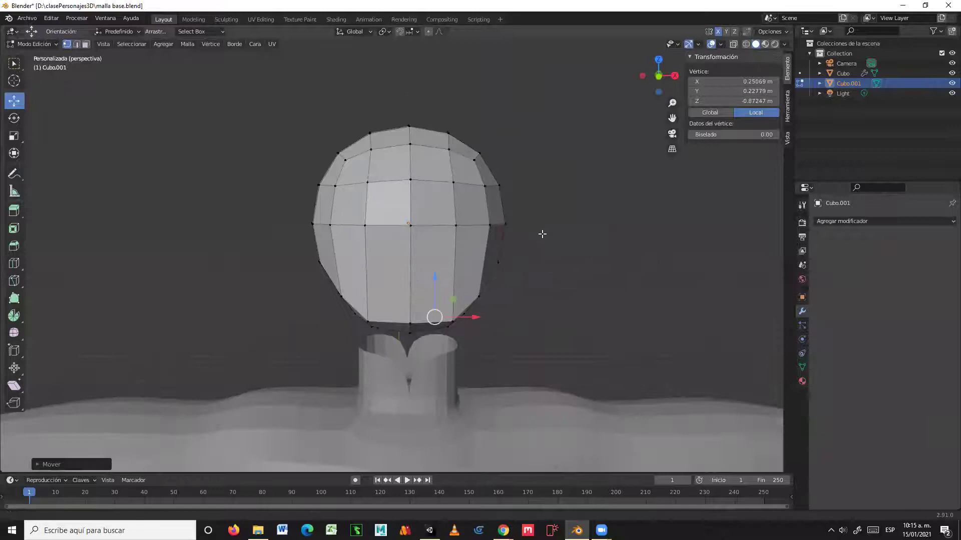
key(alt+z)
drag(278, 97, 521, 199)
middle_drag(553, 230, 565, 306)
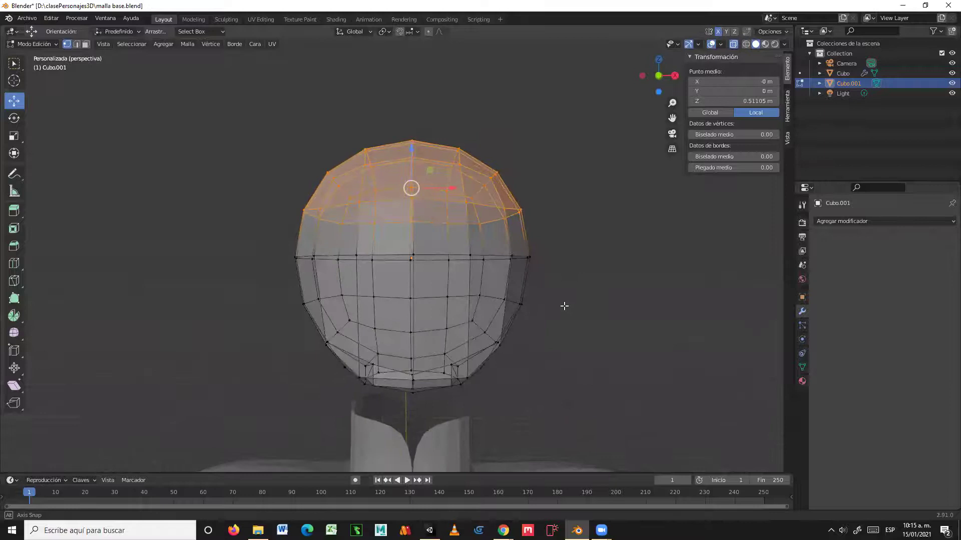
key(alt+z)
drag(411, 147, 418, 102)
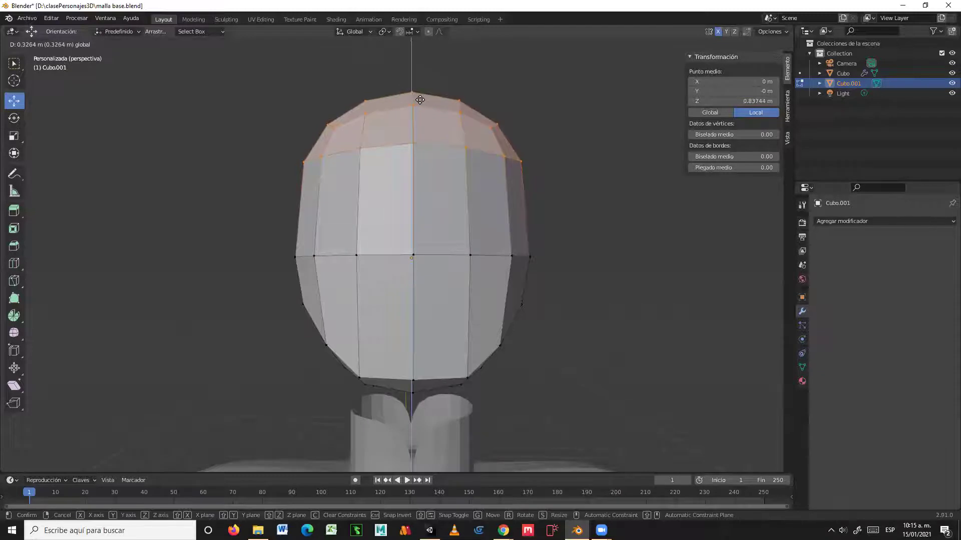
click(420, 100)
- Add a Subdivision Surface modifier to the head and enable its on-cage display for editing
mouse_move(535, 257)
middle_down()
mouse_move(451, 248)
mouse_move(532, 258)
middle_up()
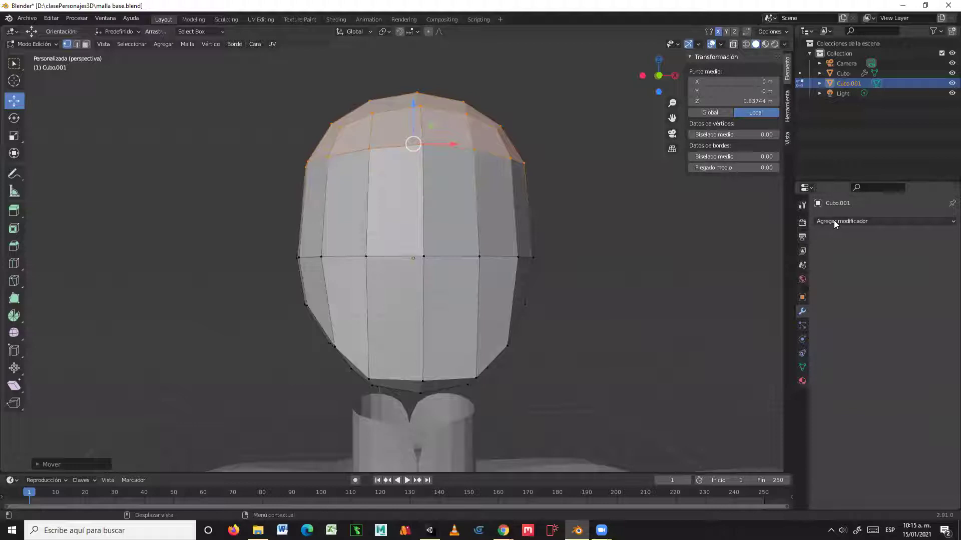
click(834, 222)
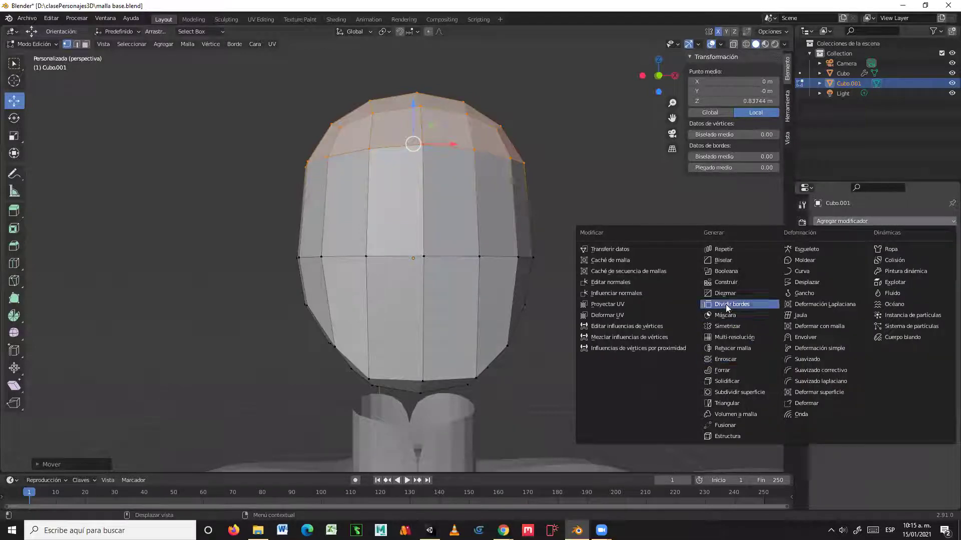
click(737, 393)
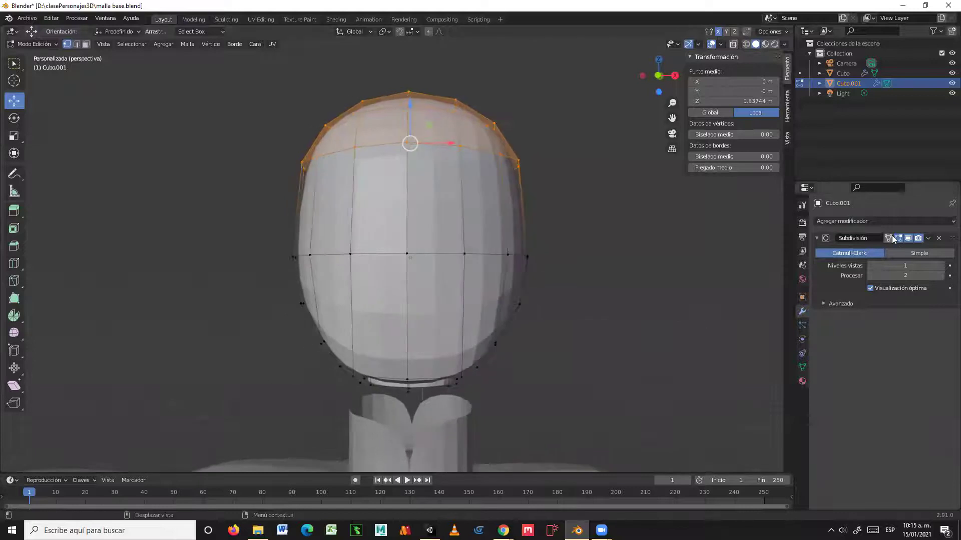
middle_drag(700, 280, 566, 283)
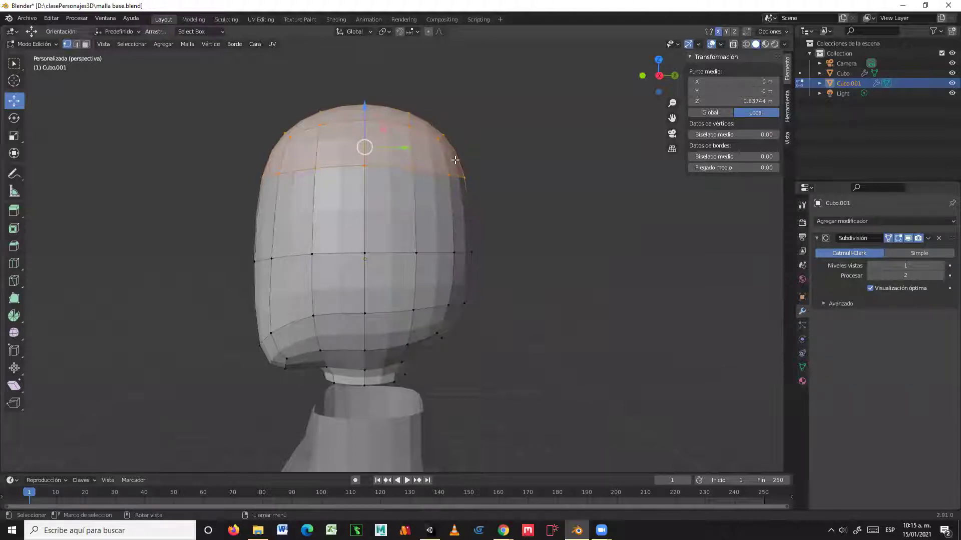
- Select the vertices at the back of the head with X-ray on and pull them backward to about Y 0.68 m
key(alt+z)
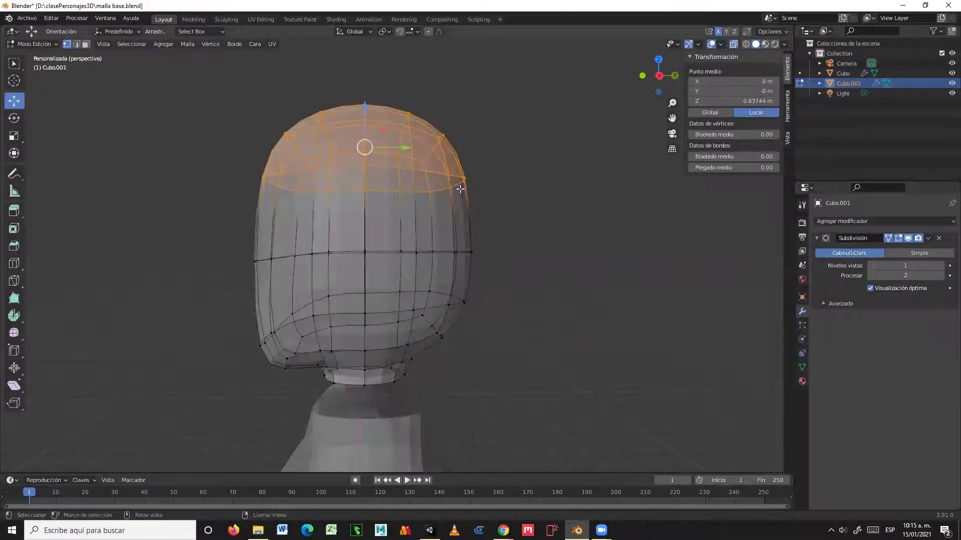
mouse_move(509, 241)
middle_down()
mouse_move(504, 257)
mouse_move(515, 259)
mouse_move(506, 252)
middle_up()
drag(387, 175, 447, 297)
drag(500, 329, 499, 329)
middle_drag(499, 329, 405, 350)
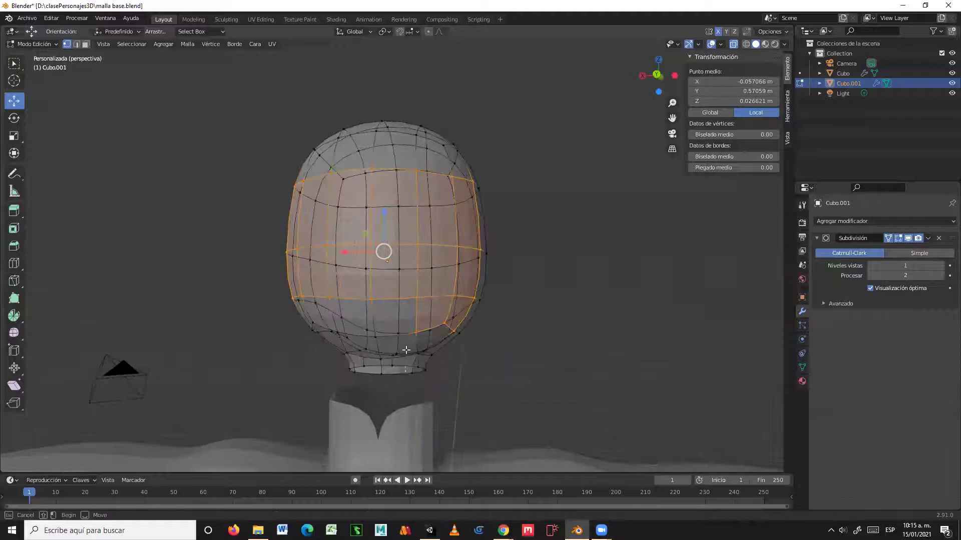
drag(469, 317, 504, 356)
middle_drag(504, 356, 620, 369)
drag(484, 246, 490, 246)
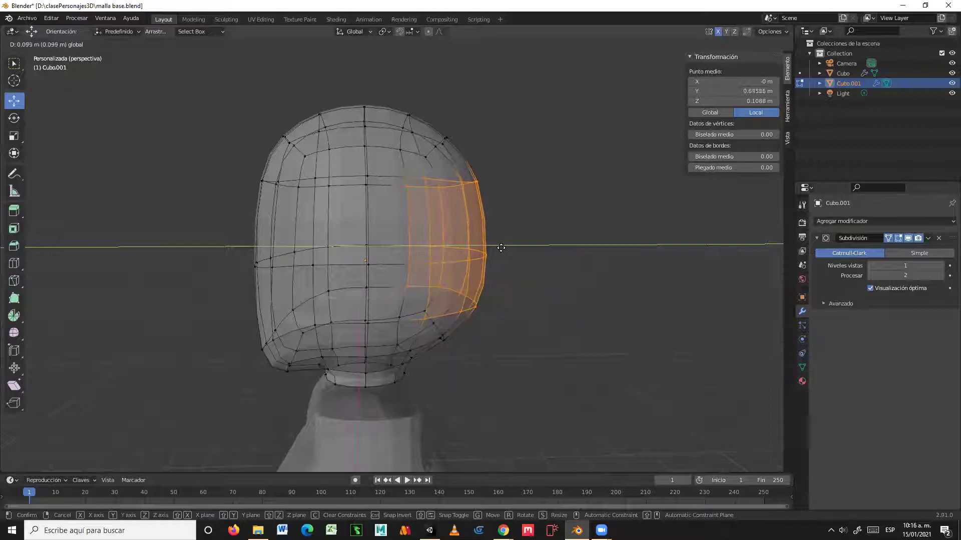
drag(501, 248, 502, 249)
mouse_move(506, 315)
middle_down()
mouse_move(495, 354)
mouse_move(506, 302)
middle_up()
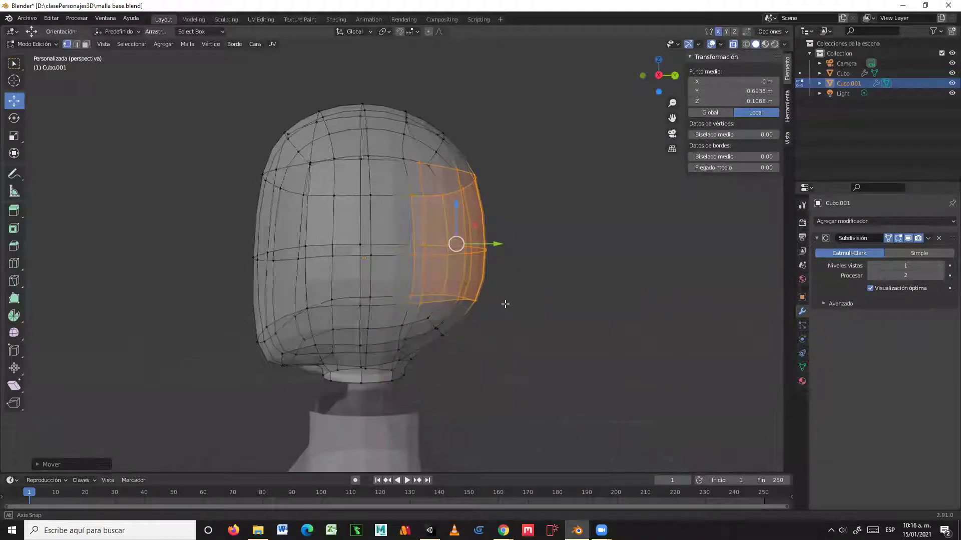
drag(495, 244, 492, 245)
key(alt+z)
- Clear the selection, pick the head's upper side edges in edge selection mode and widen them outward
middle_drag(440, 332, 554, 336)
alt+click(554, 330)
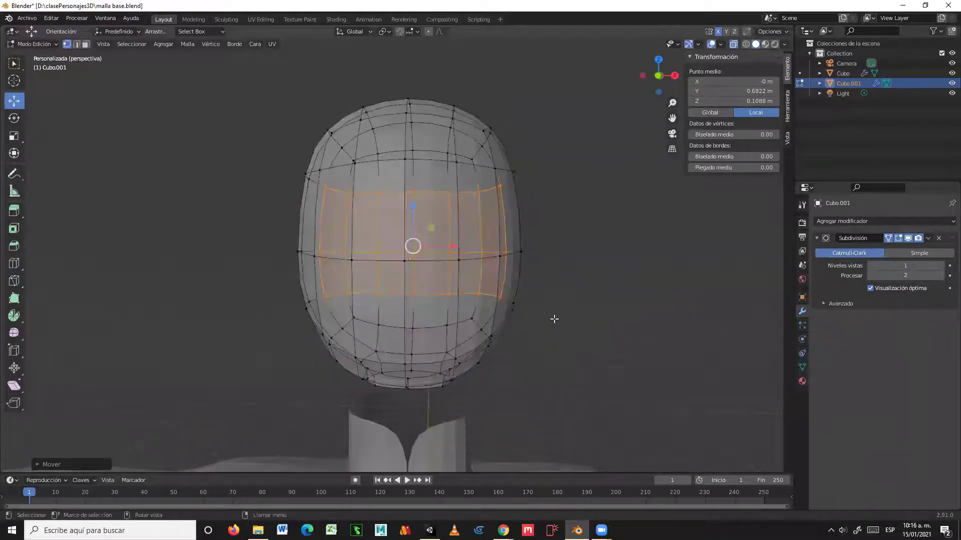
middle_drag(499, 213, 617, 233)
key(2)
key(alt+a)
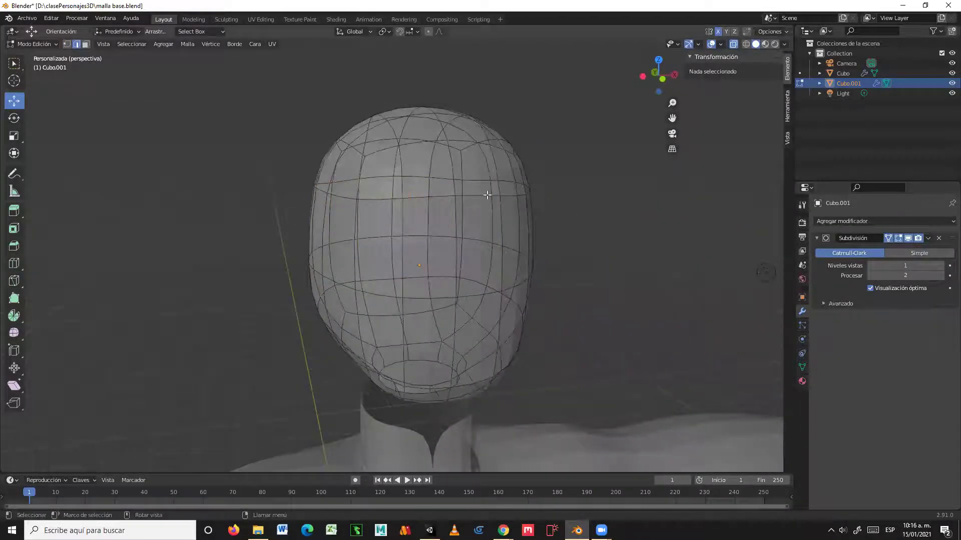
alt+click(480, 194)
middle_drag(549, 239, 398, 220)
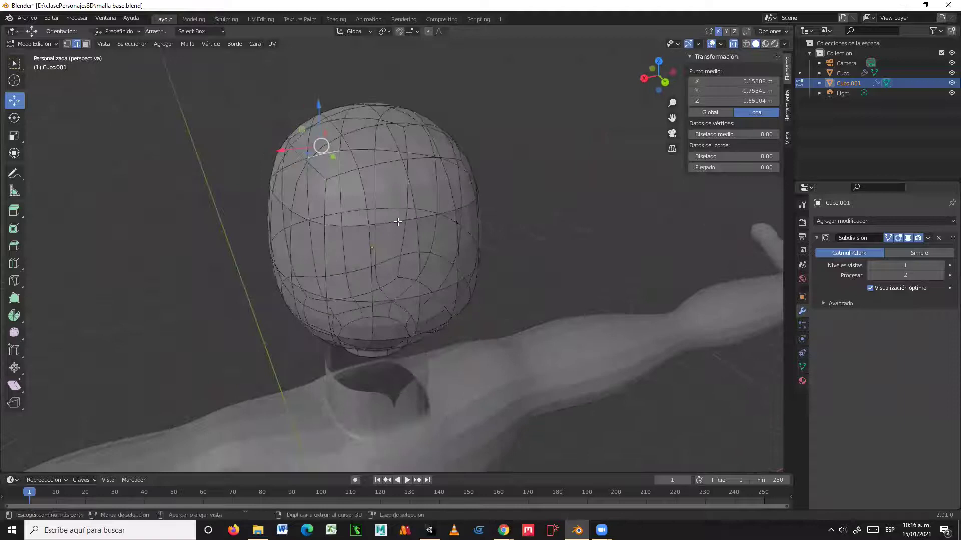
alt+click(399, 221)
middle_drag(399, 221, 616, 223)
drag(409, 131, 423, 117)
middle_drag(521, 190, 567, 226)
click(460, 184)
ctrl+click(493, 182)
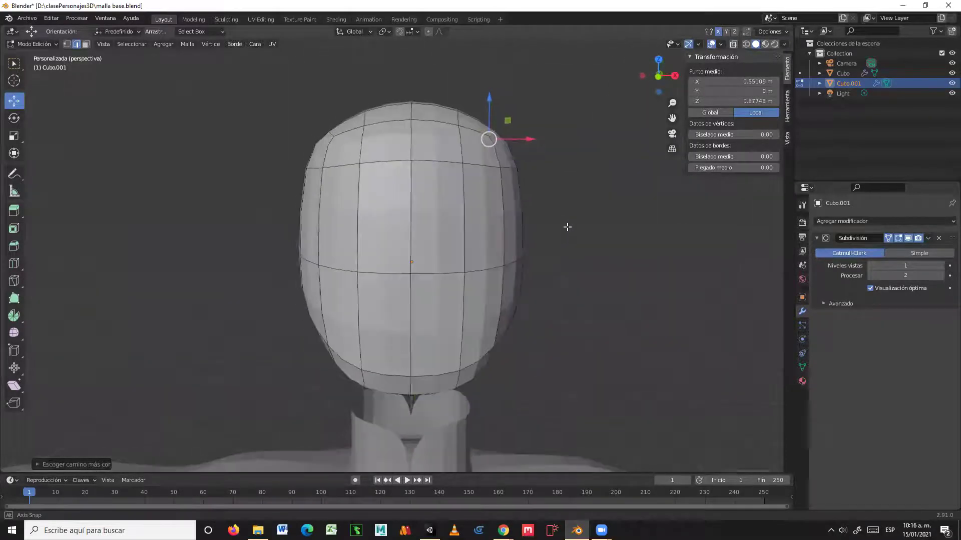
drag(508, 121, 519, 109)
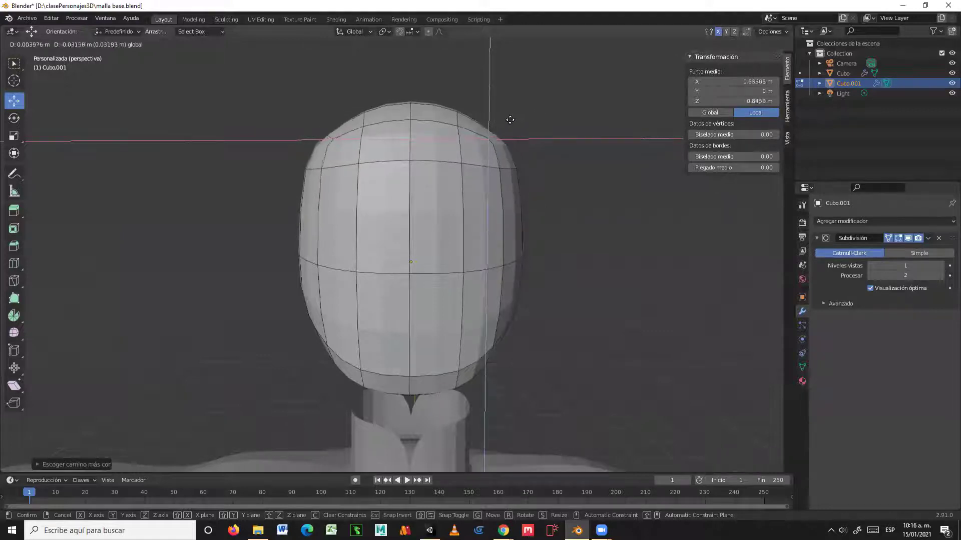
right_click(517, 119)
- Move the front edges of the chin to reshape it, placing the front edge at about Y -0.81 m, Z -0.87 m
alt+middle_drag(554, 217, 506, 193)
alt+middle_drag(491, 293, 528, 257)
middle_drag(527, 294, 504, 286)
click(500, 209)
drag(397, 244, 400, 299)
middle_drag(400, 300, 606, 257)
click(593, 191)
drag(607, 256, 634, 302)
middle_drag(635, 301, 636, 283)
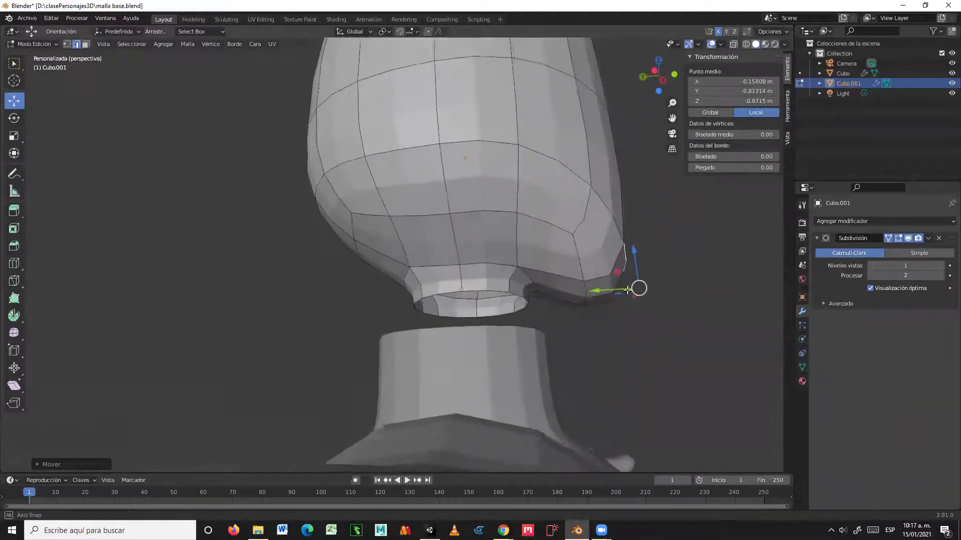
- Select the underside jaw edge behind the chin and move it toward the neck
click(591, 305)
middle_drag(590, 305, 589, 343)
drag(566, 302, 543, 281)
scroll(591, 271, down, 3)
middle_drag(590, 270, 525, 294)
scroll(531, 275, up, 4)
scroll(548, 285, down, 3)
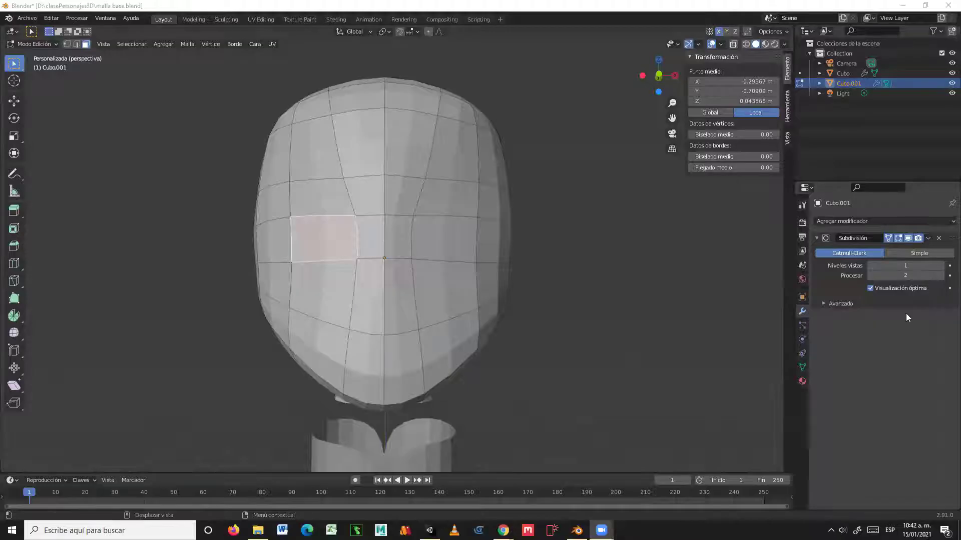
- Add a vertical loop cut through the eye area on each side of the face
mouse_move(534, 244)
middle_down()
mouse_move(622, 235)
mouse_move(622, 257)
mouse_move(554, 271)
mouse_move(489, 264)
mouse_move(476, 352)
mouse_move(489, 320)
mouse_move(526, 352)
mouse_move(476, 279)
mouse_move(494, 237)
mouse_move(541, 234)
mouse_move(532, 250)
middle_up()
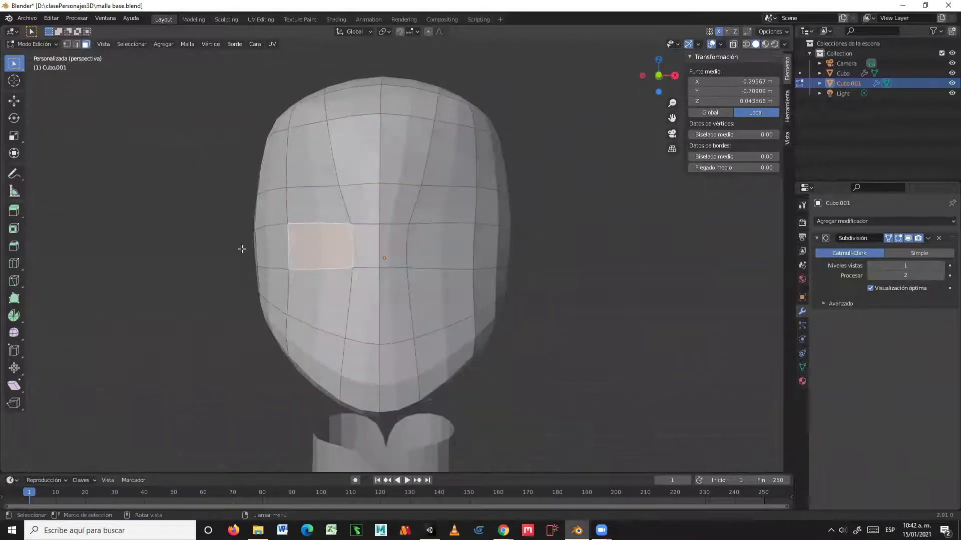
click(15, 265)
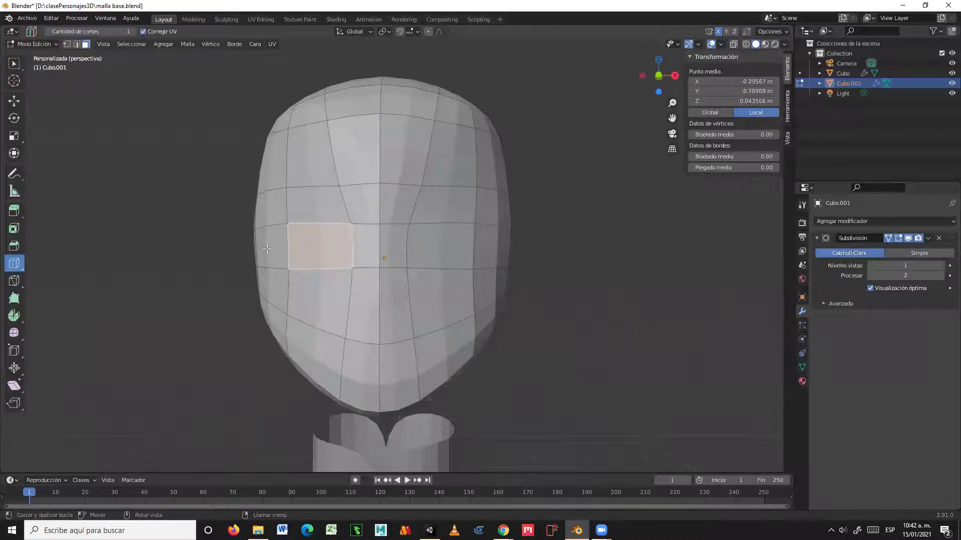
click(315, 217)
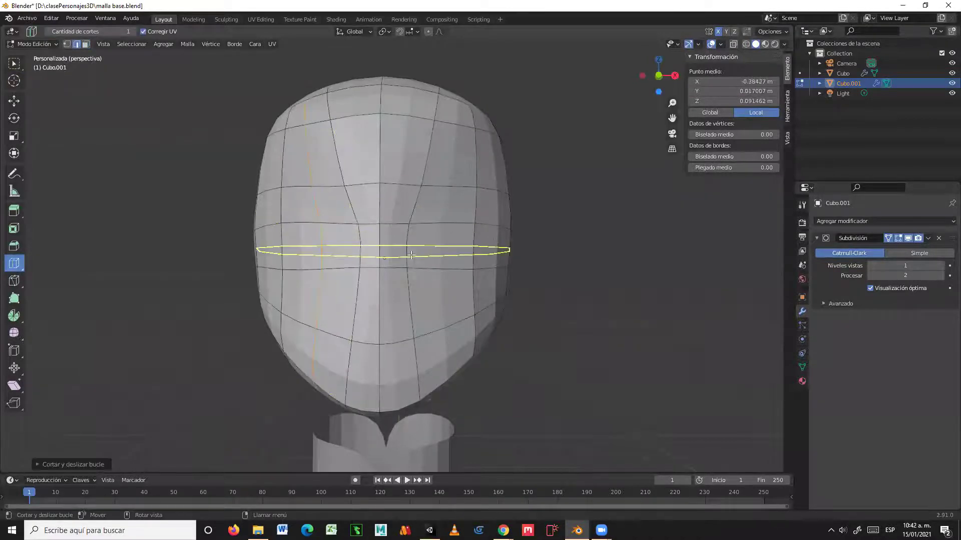
click(447, 227)
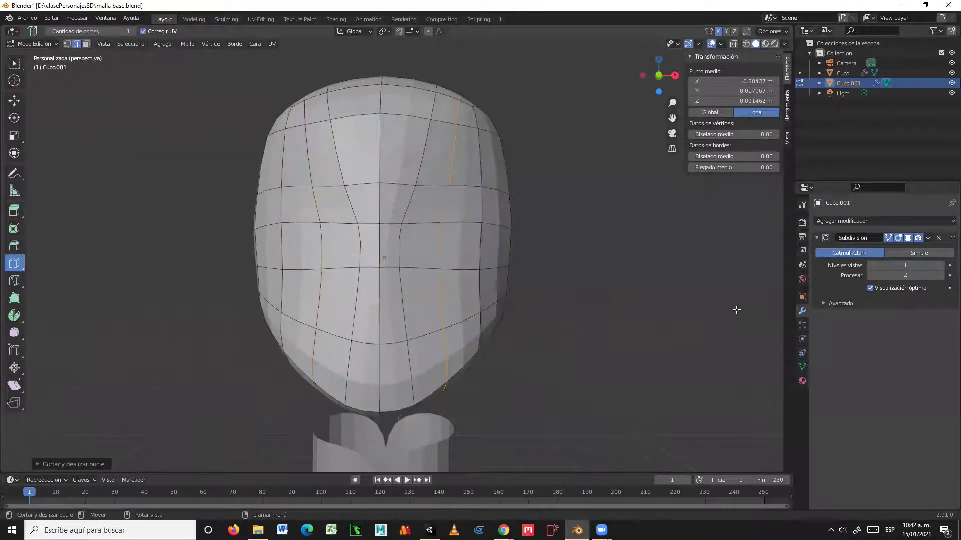
- Raise the eye's upper middle vertex to about Z 0.35 m and lower its lower middle vertex to about Z -0.37 m
click(14, 64)
key(1)
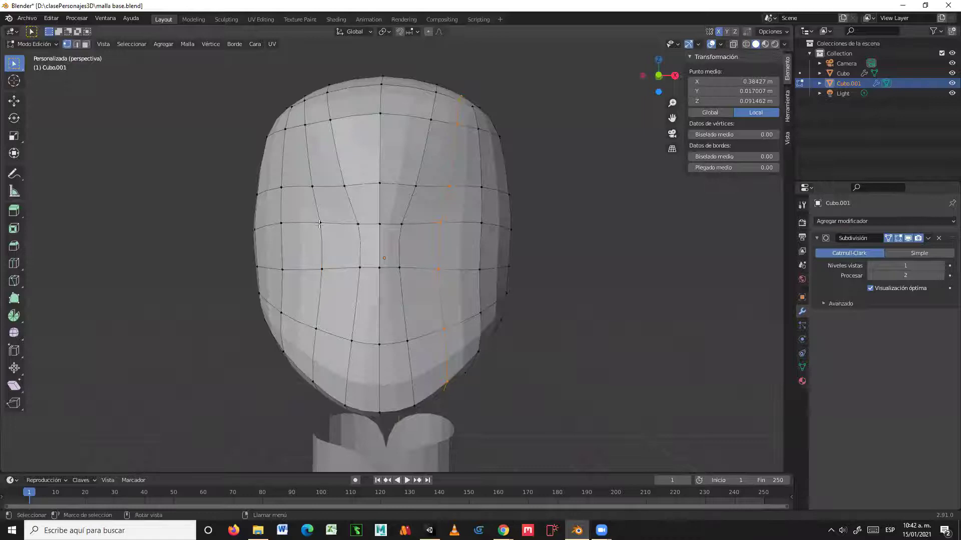
click(319, 224)
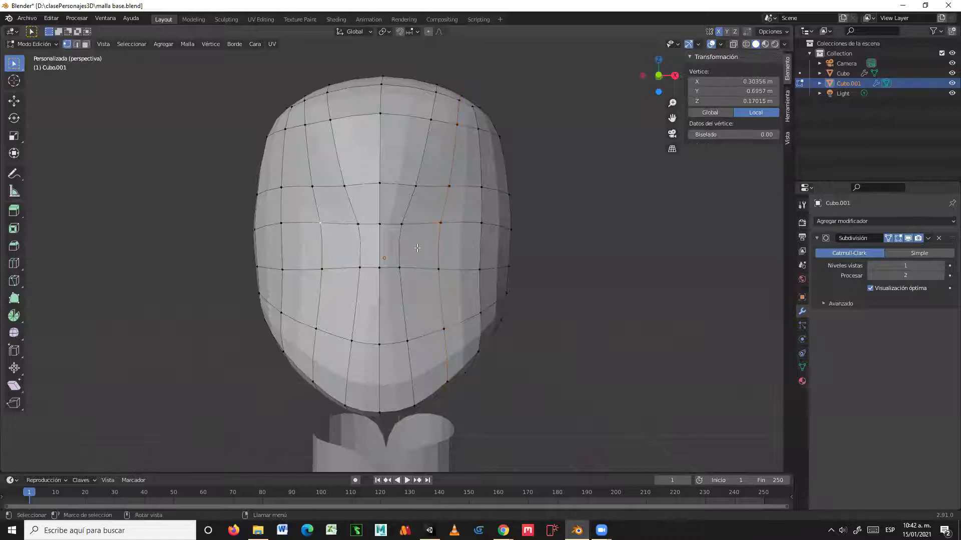
click(15, 102)
drag(322, 179, 325, 141)
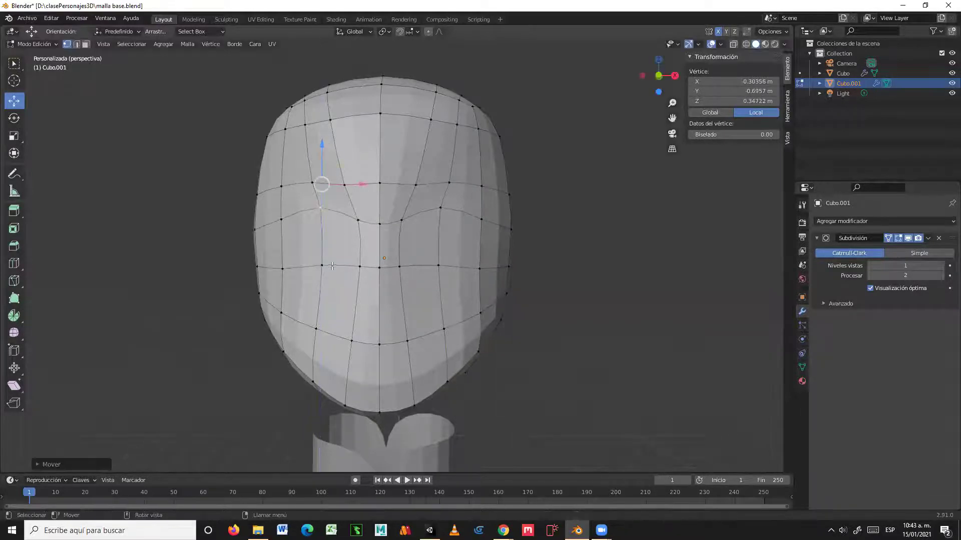
click(320, 264)
drag(324, 237, 316, 295)
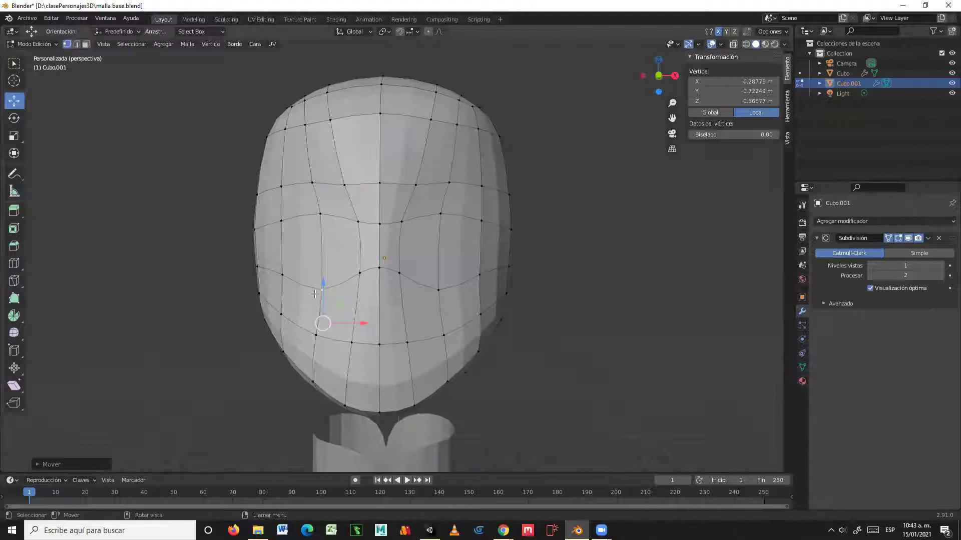
- Shape the eye outline with its outer vertices at about Z 0.12 m and -0.03 m and the lower inner vertex at about Z -0.01 m
click(282, 221)
drag(295, 199, 305, 213)
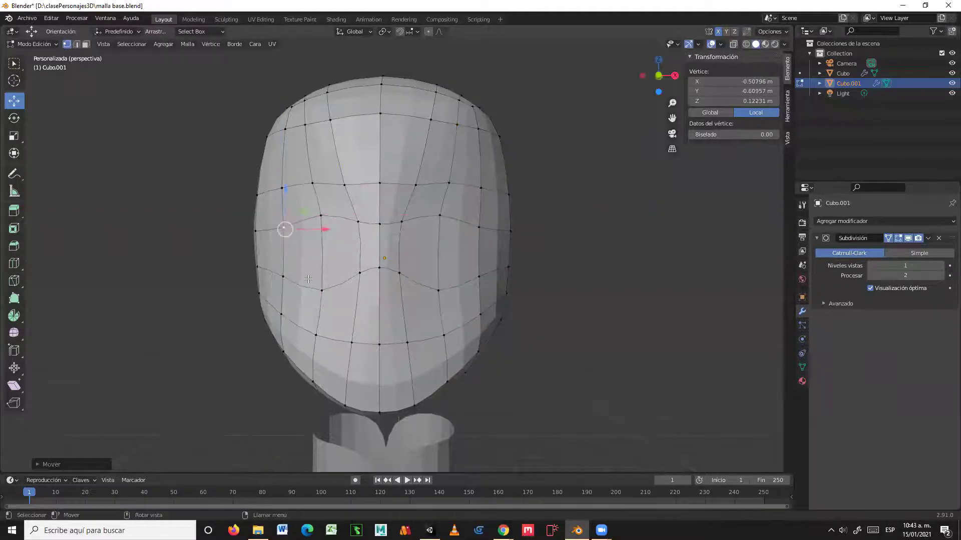
click(282, 276)
drag(300, 257, 329, 251)
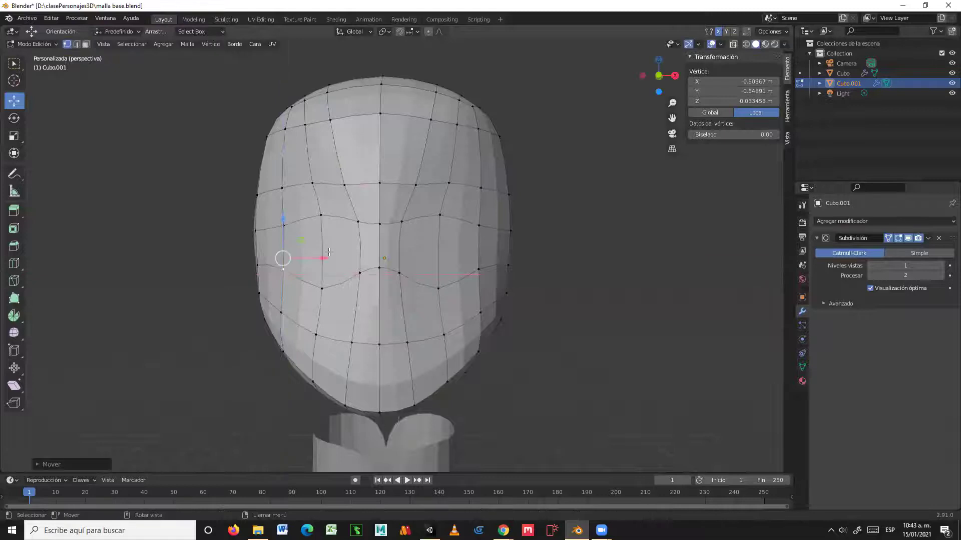
click(359, 274)
drag(368, 227, 368, 212)
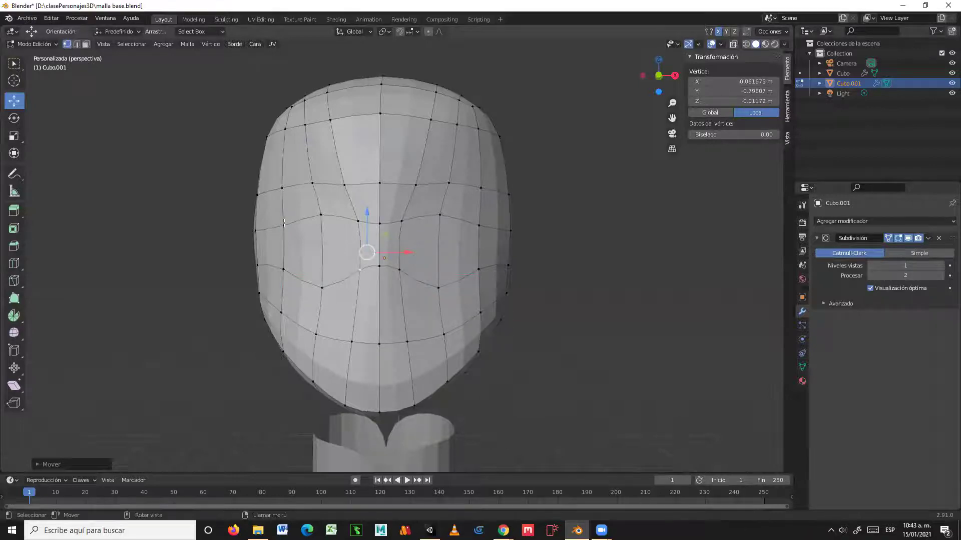
- Bring the upper and lower outer corner vertices of the eye together at about Z 0.04 m
scroll(310, 247, up, 3)
middle_drag(320, 248, 381, 255)
middle_drag(305, 271, 285, 273)
scroll(283, 271, down, 3)
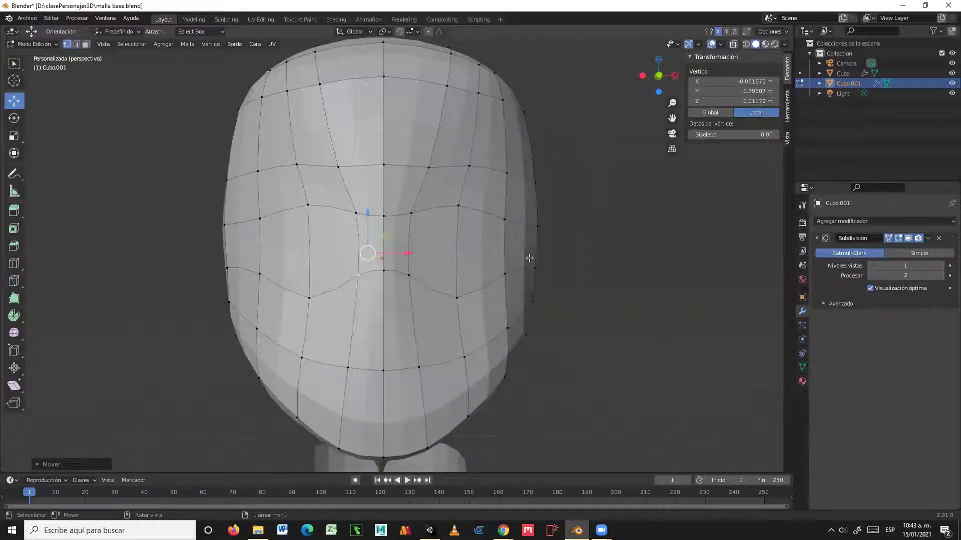
click(504, 275)
middle_drag(504, 274, 518, 249)
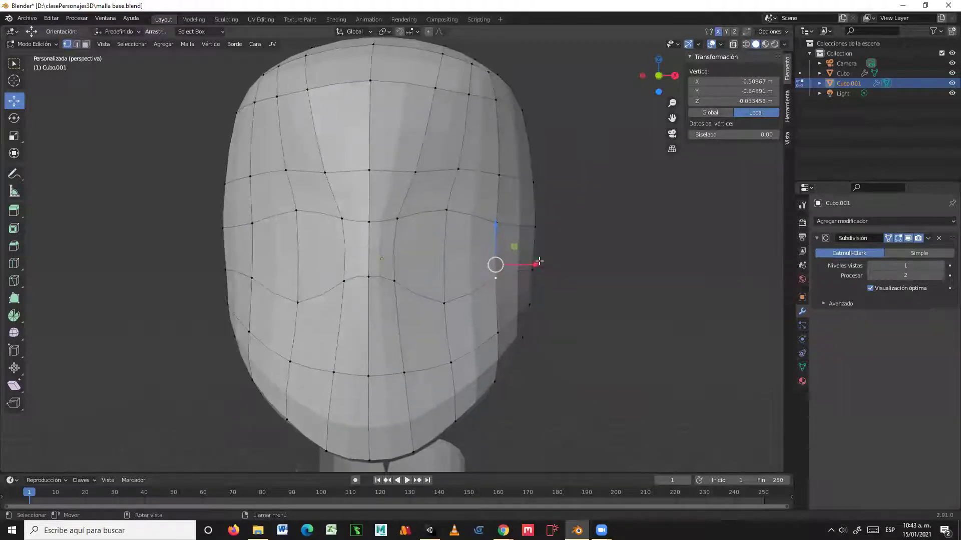
drag(495, 224, 497, 204)
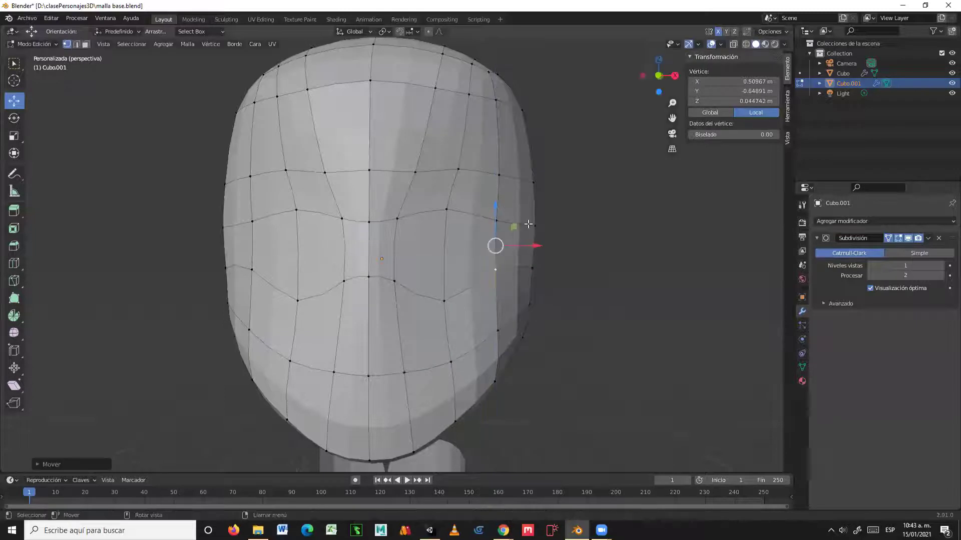
click(493, 226)
drag(498, 191, 493, 212)
middle_drag(492, 212, 344, 261)
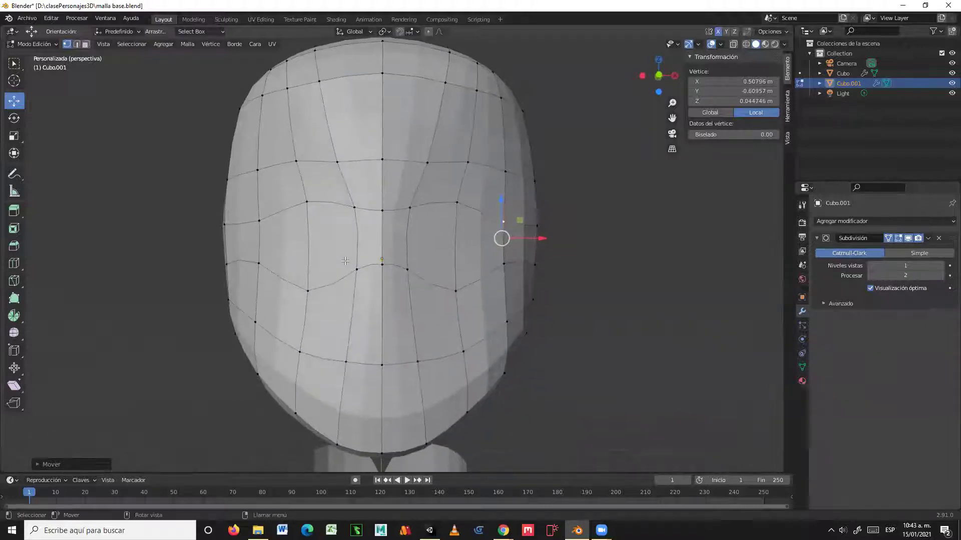
- Select the two faces of the eye area and extrude them inward to about Y -0.53 m to form the eye sockets
key(3)
click(433, 236)
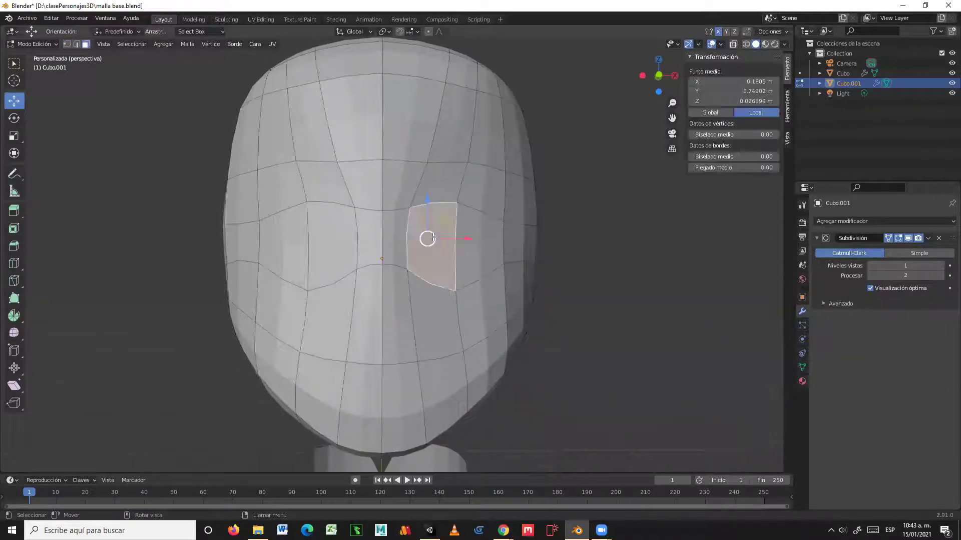
shift+click(478, 258)
middle_drag(478, 258, 117, 241)
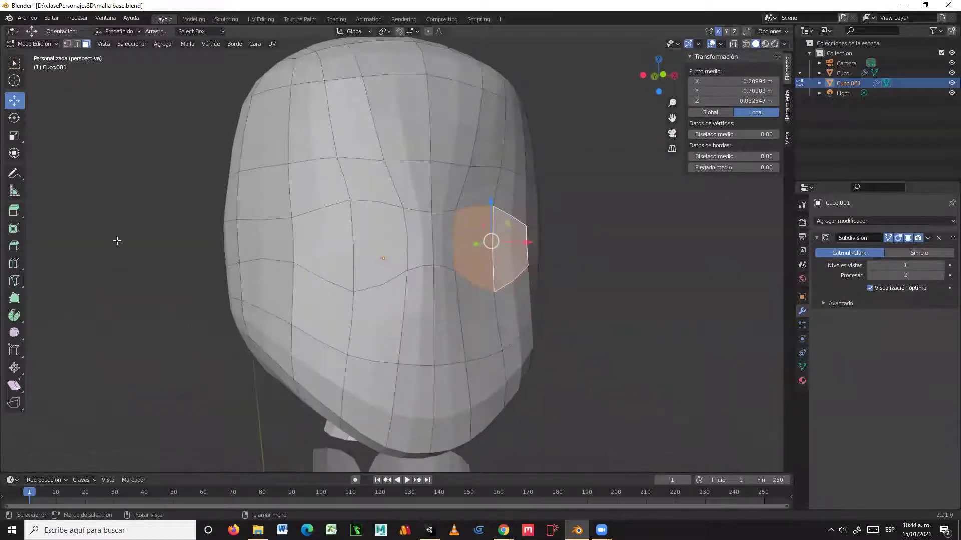
click(14, 213)
middle_drag(519, 236, 554, 298)
mouse_move(558, 292)
mouse_down()
mouse_move(538, 289)
mouse_move(559, 291)
mouse_up()
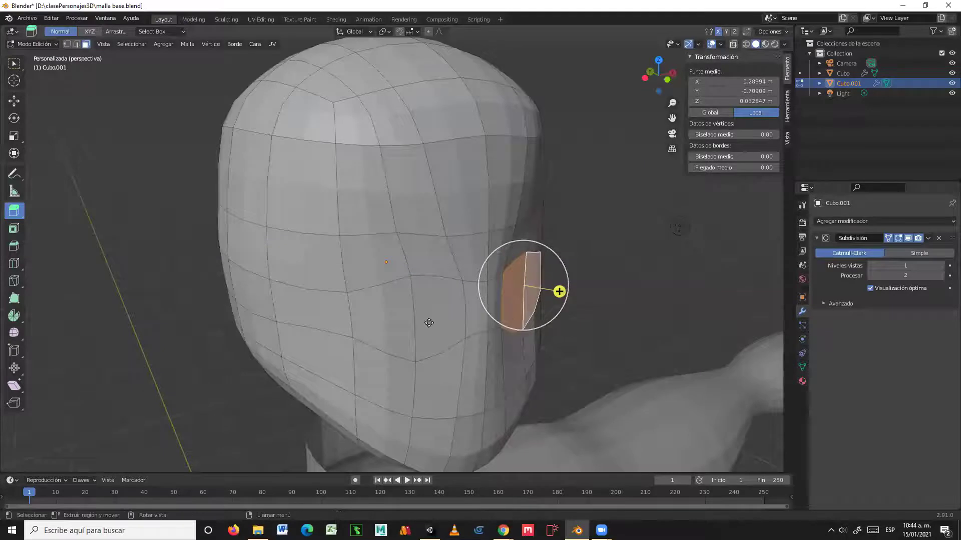
middle_drag(440, 314, 331, 322)
drag(280, 313, 302, 308)
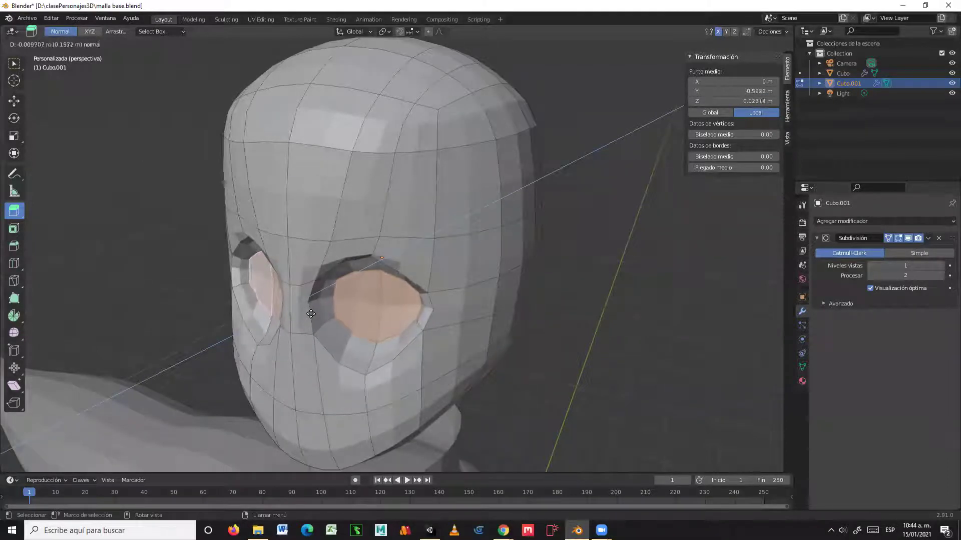
drag(312, 314, 316, 313)
- Compare the sockets without and with smoothing by setting the Subdivision viewport levels to 0 and back to 1
middle_drag(499, 323, 563, 284)
click(868, 266)
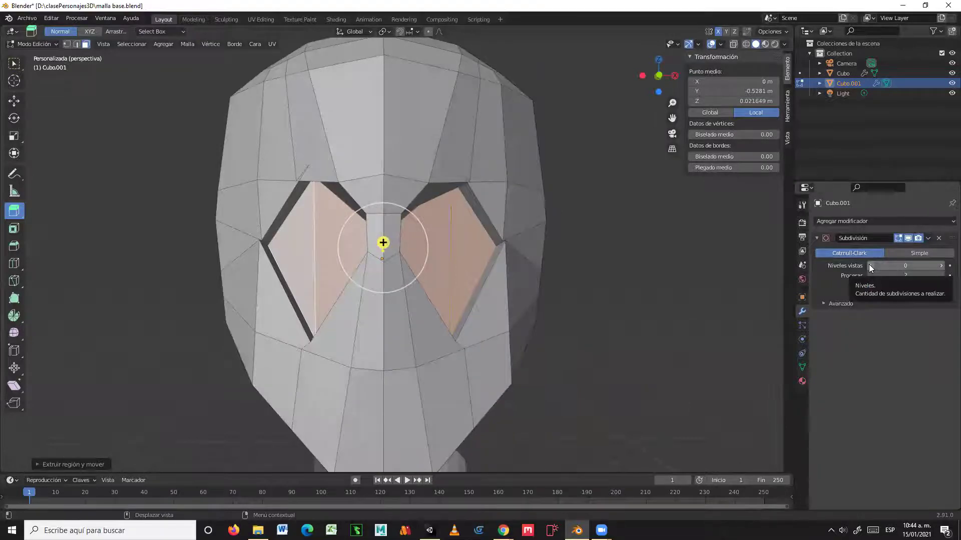
click(942, 266)
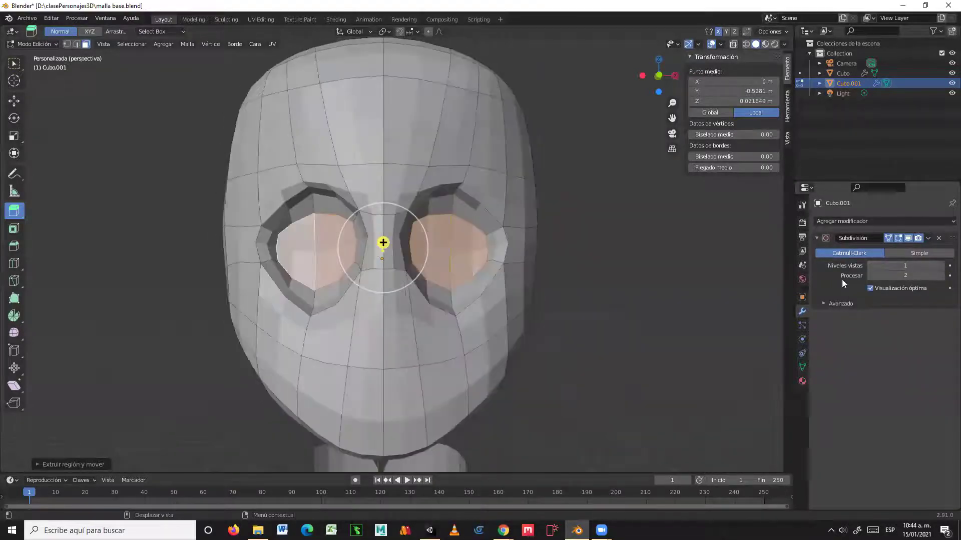
- Narrow the eye socket's height by raising its bottom middle rim vertex and lowering its top middle rim vertex
middle_drag(672, 279, 637, 288)
scroll(654, 285, up, 2)
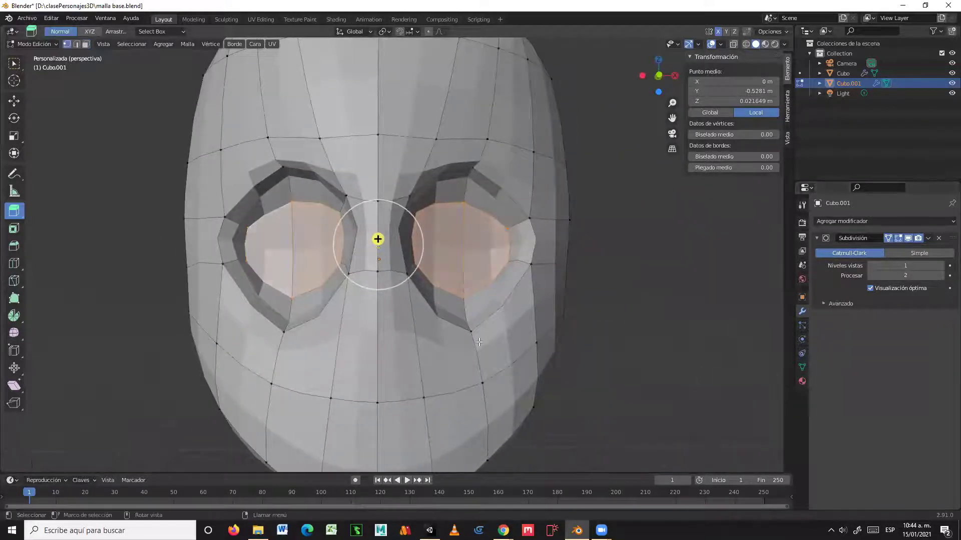
click(470, 329)
middle_drag(579, 320, 590, 320)
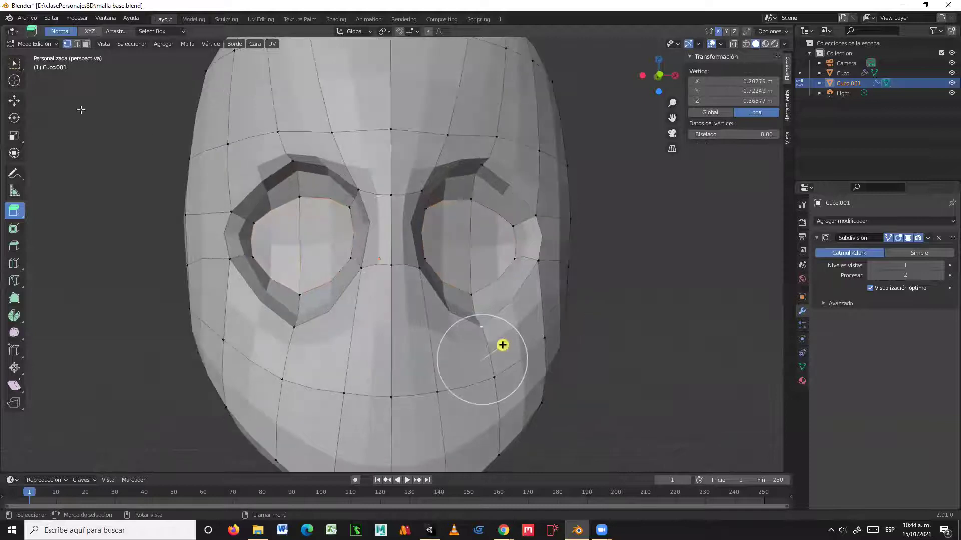
click(13, 101)
drag(486, 321, 492, 252)
click(481, 162)
drag(480, 103, 479, 151)
- Spread the eye socket's outer corner vertices apart, moving the upper one to about Z 0.13 m and the lower to about Z -0.05 m
click(232, 217)
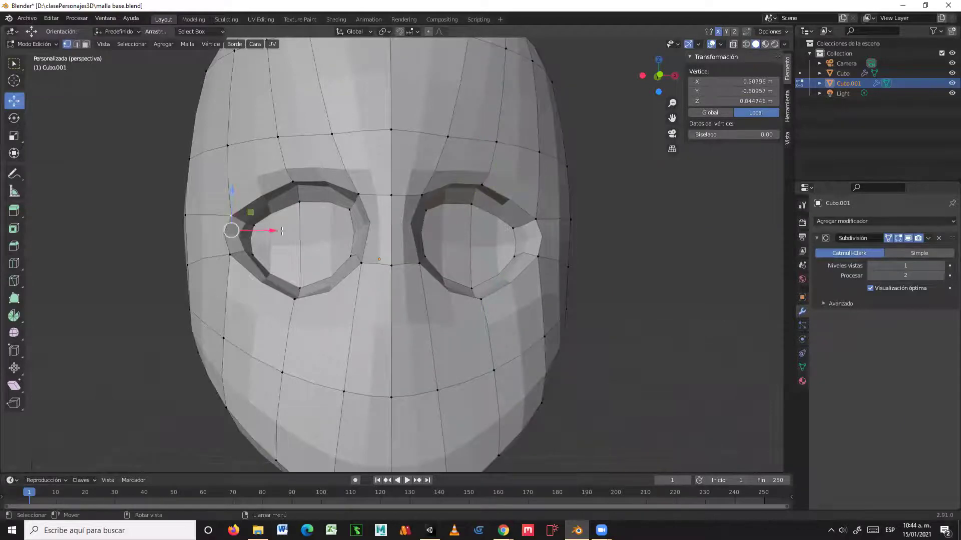
middle_drag(232, 217, 260, 231)
key(g)
key(shift+y)
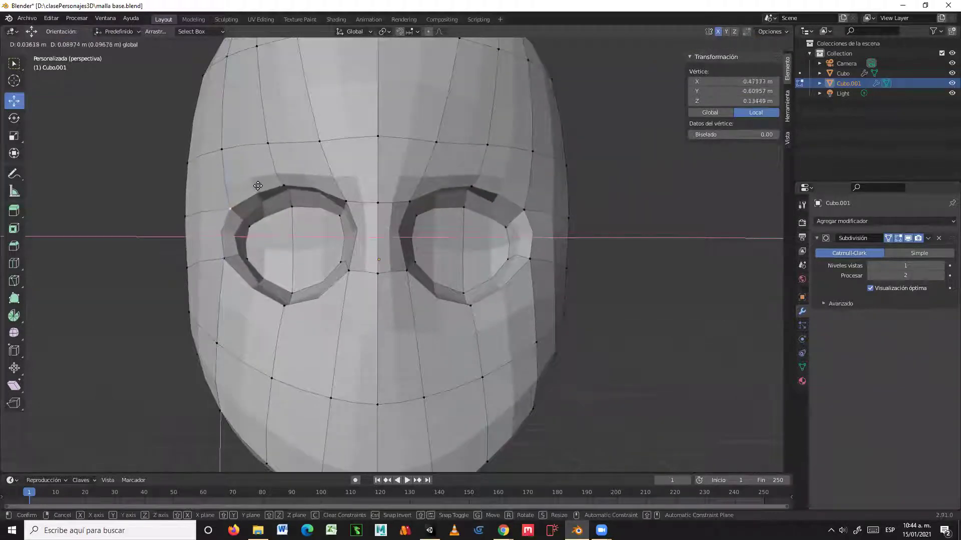
click(260, 182)
click(223, 258)
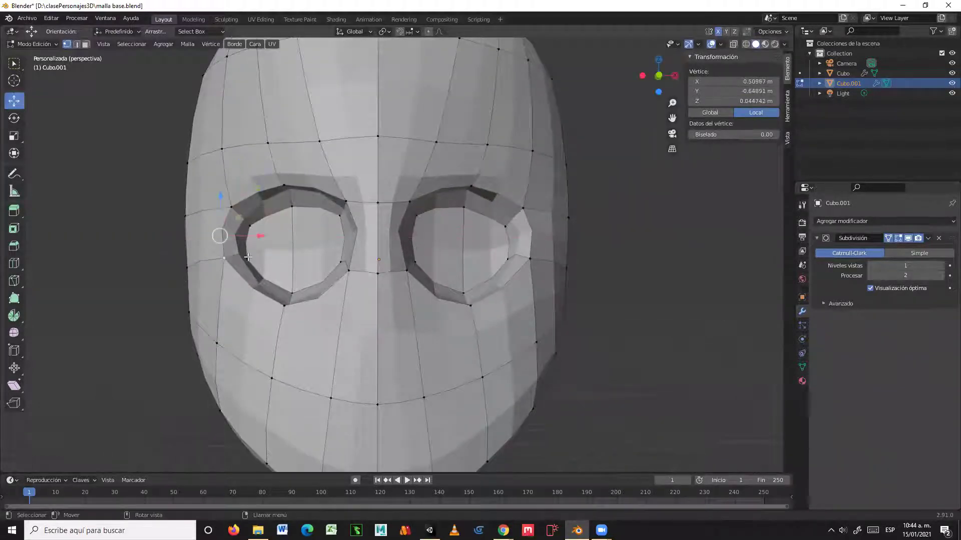
key(g)
key(shift+y)
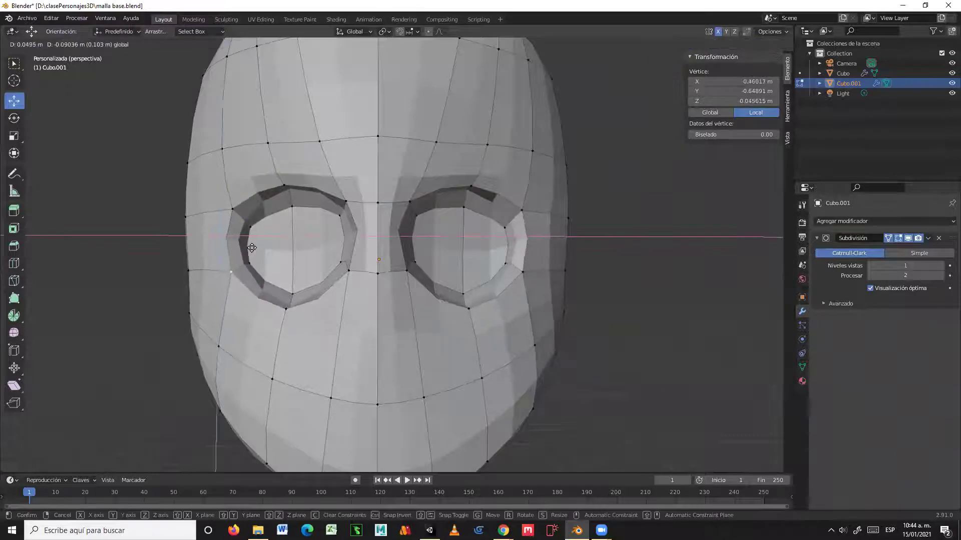
click(257, 264)
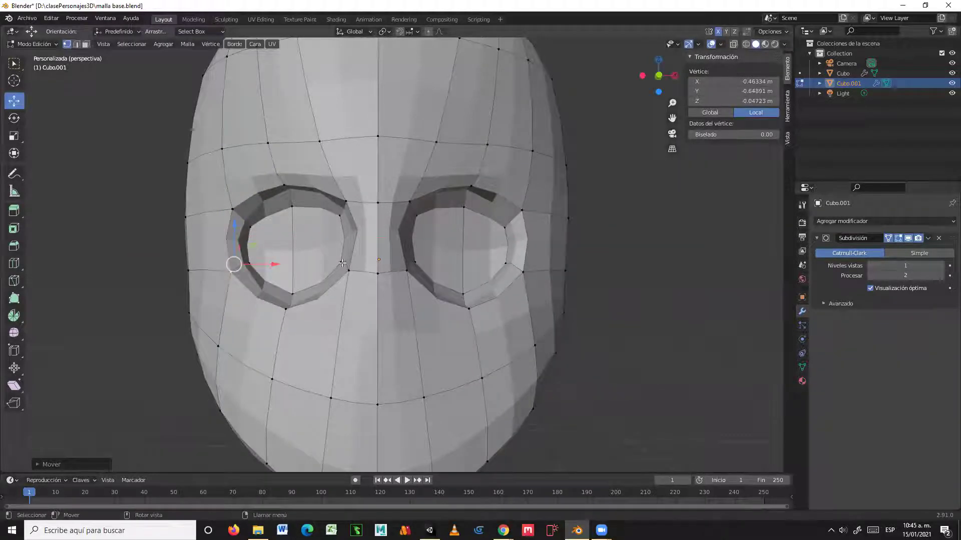
- Widen the socket's back face toward the nose, moving its lower inner vertex to about X -0.08 m and its upper inner to about Z 0.22 m
click(368, 254)
key(g)
key(x)
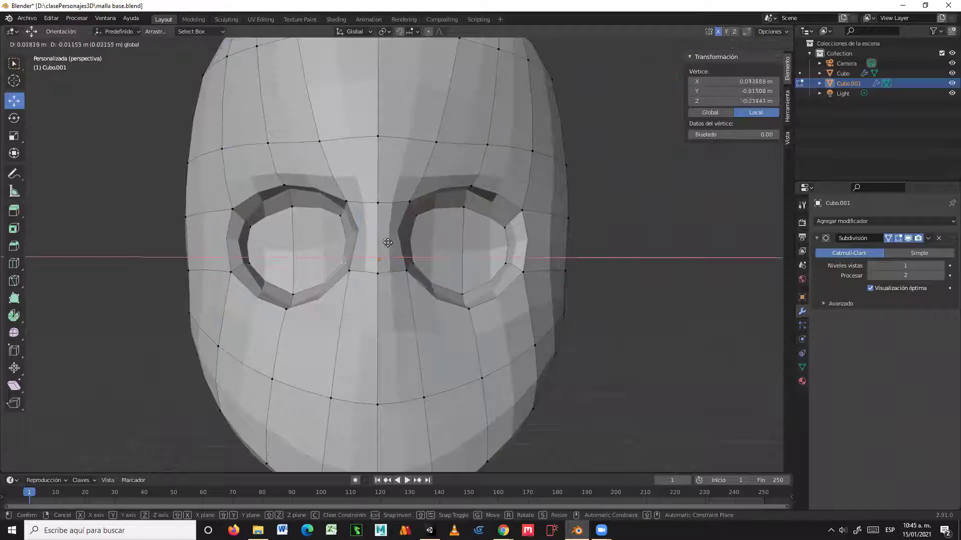
click(375, 230)
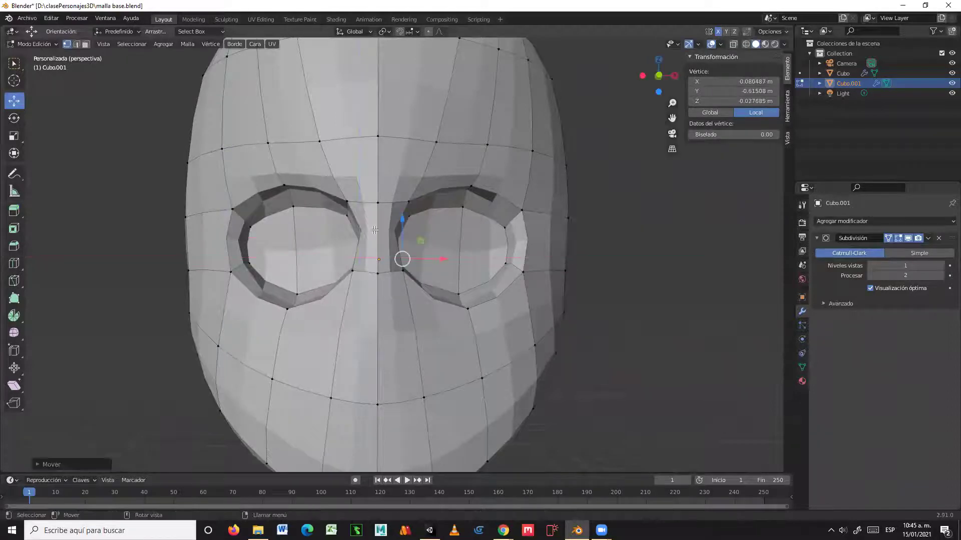
click(346, 214)
key(g)
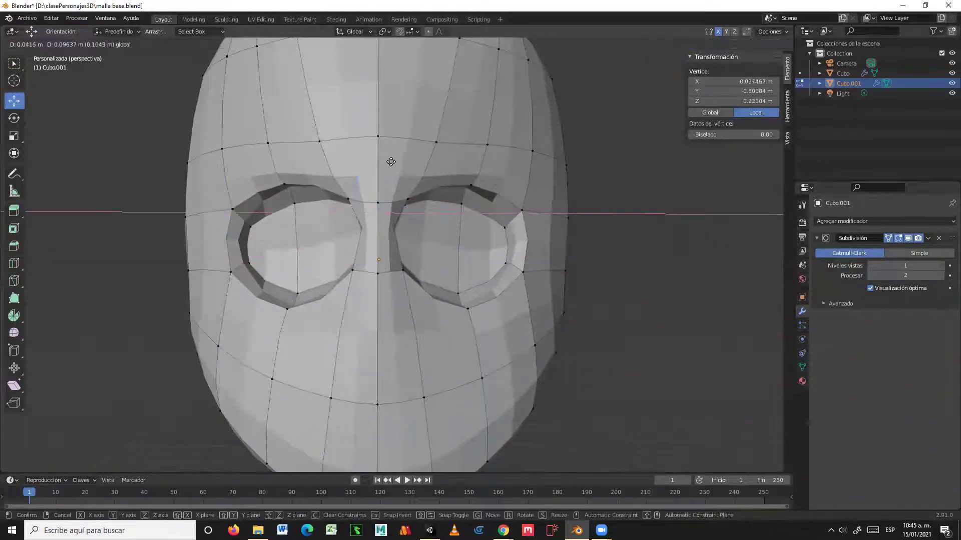
click(392, 165)
- Round the socket's back face by raising its top middle vertex to about Z 0.42 m and moving its two outer vertices outward
click(294, 204)
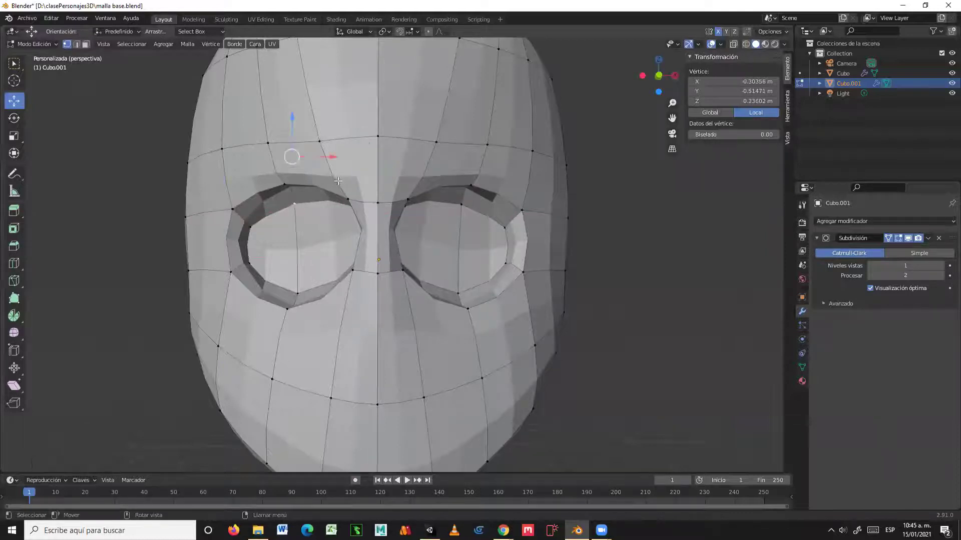
key(g)
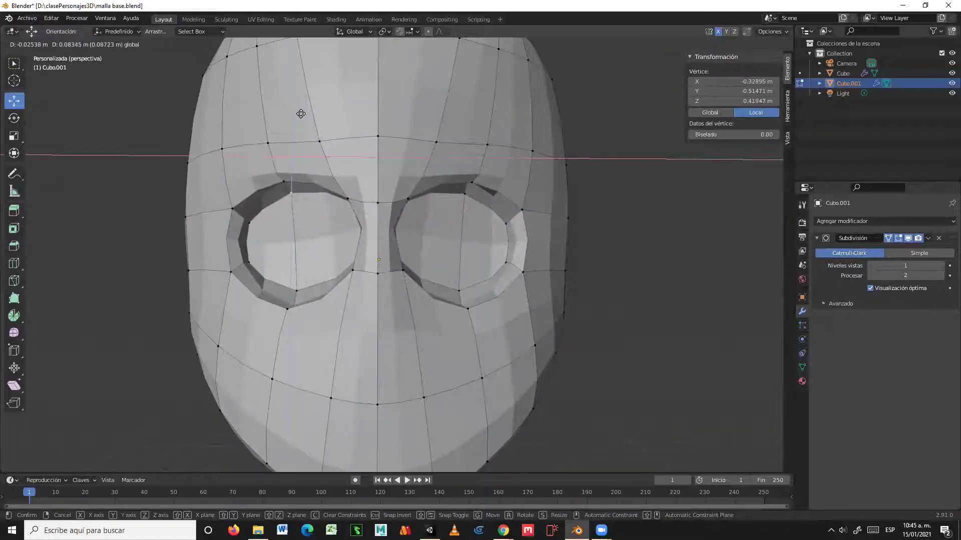
click(301, 115)
click(239, 241)
key(g)
key(x)
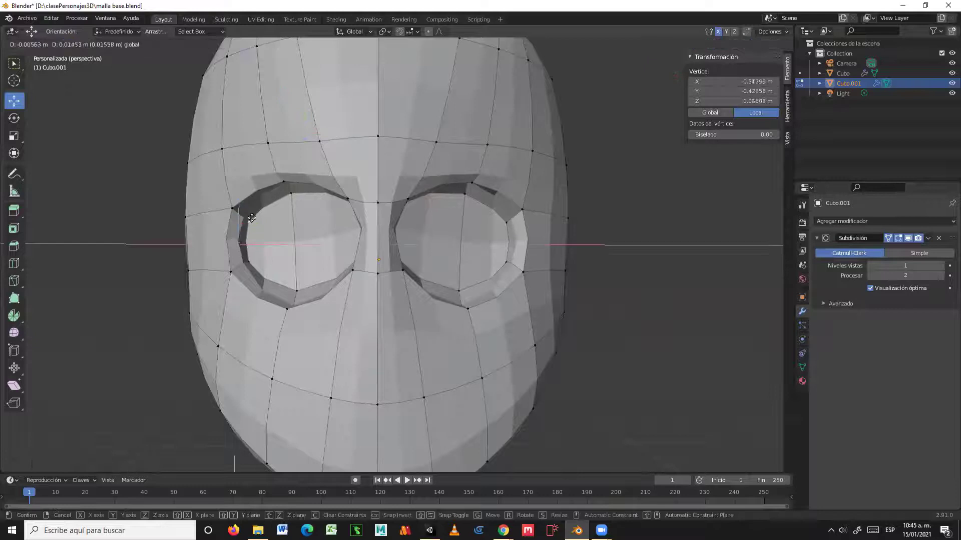
click(254, 268)
click(249, 262)
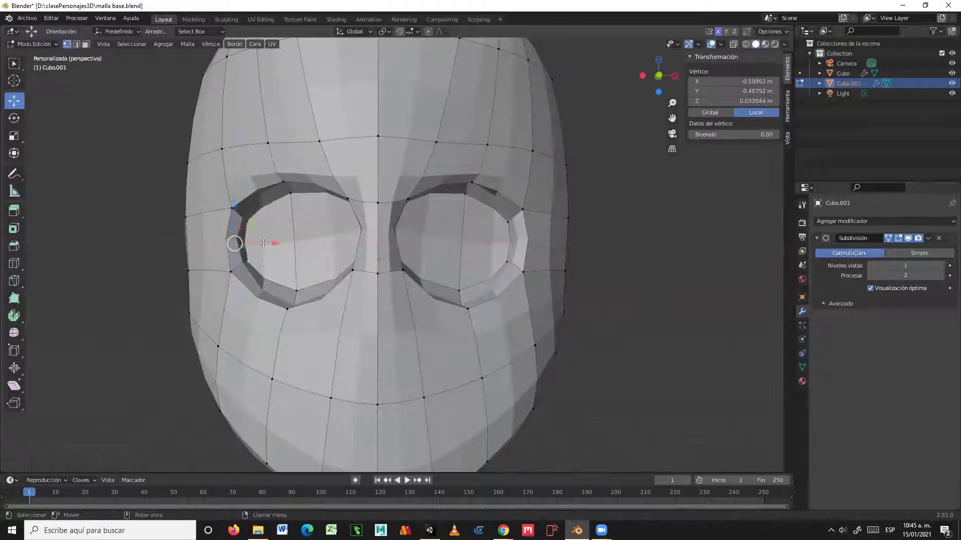
key(g)
key(shift+y)
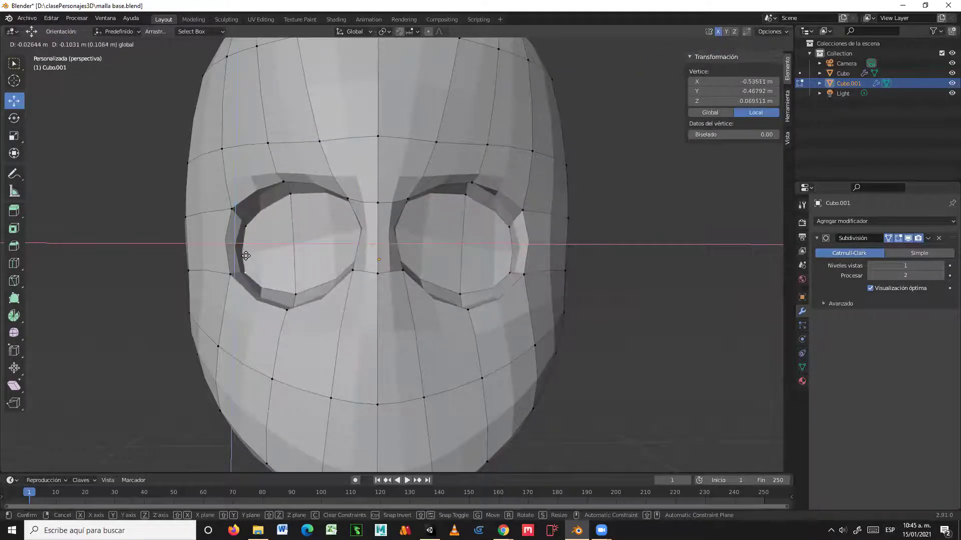
click(246, 255)
- Raise the edge row below the nose, moving the near-centre vertex up and the centre vertex to about Z -0.32 m
middle_drag(245, 256, 463, 282)
click(510, 302)
key(g)
click(345, 341)
scroll(483, 278, up, 2)
scroll(378, 352, down, 1)
click(350, 356)
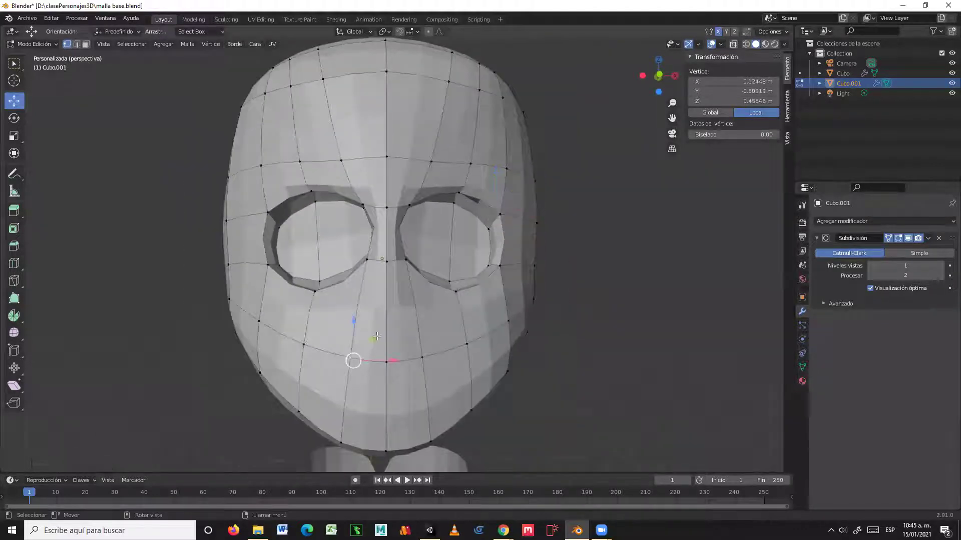
drag(374, 340, 372, 303)
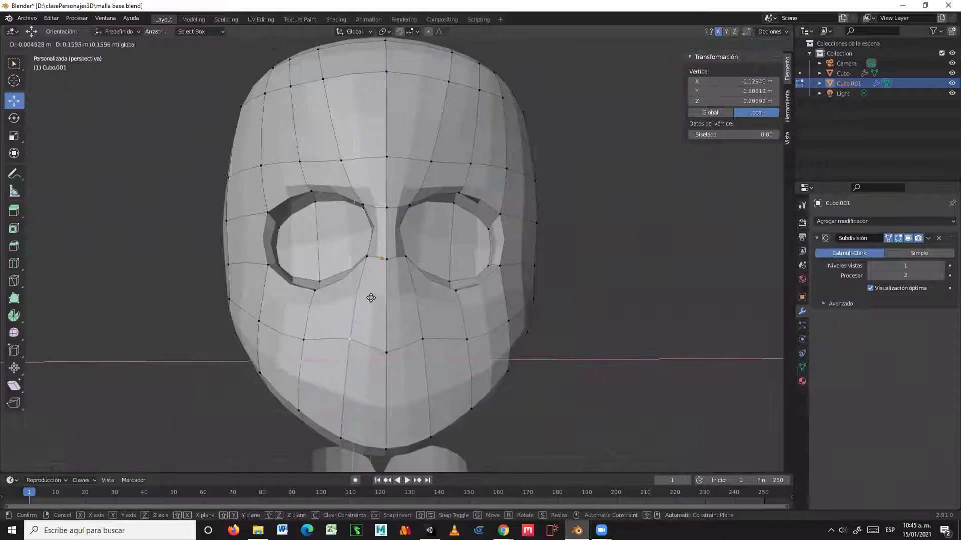
click(370, 298)
click(394, 341)
drag(387, 323, 394, 279)
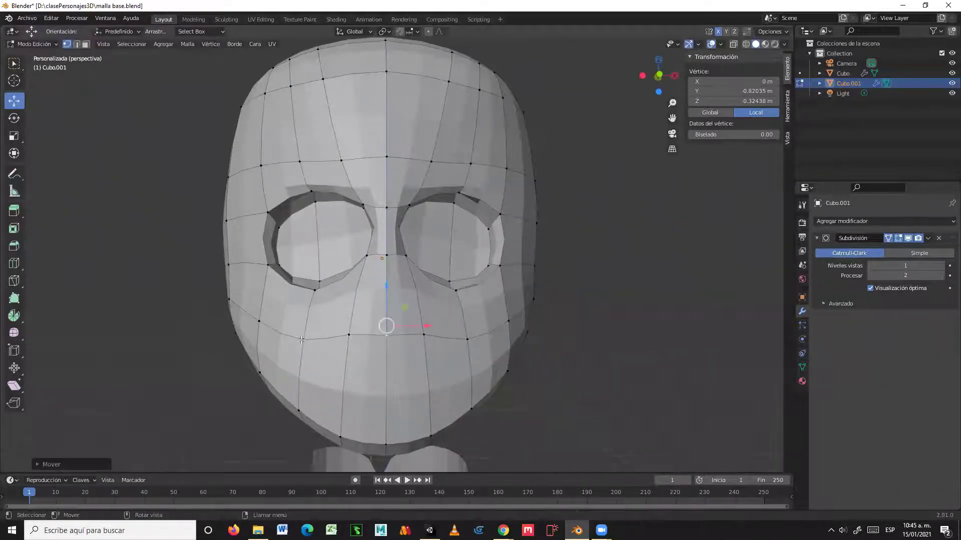
- Raise the two outer cheek vertices of the same row, placing the outermost at about Z -0.25 m
click(301, 340)
drag(321, 322, 242, 276)
click(258, 317)
middle_drag(232, 293, 356, 302)
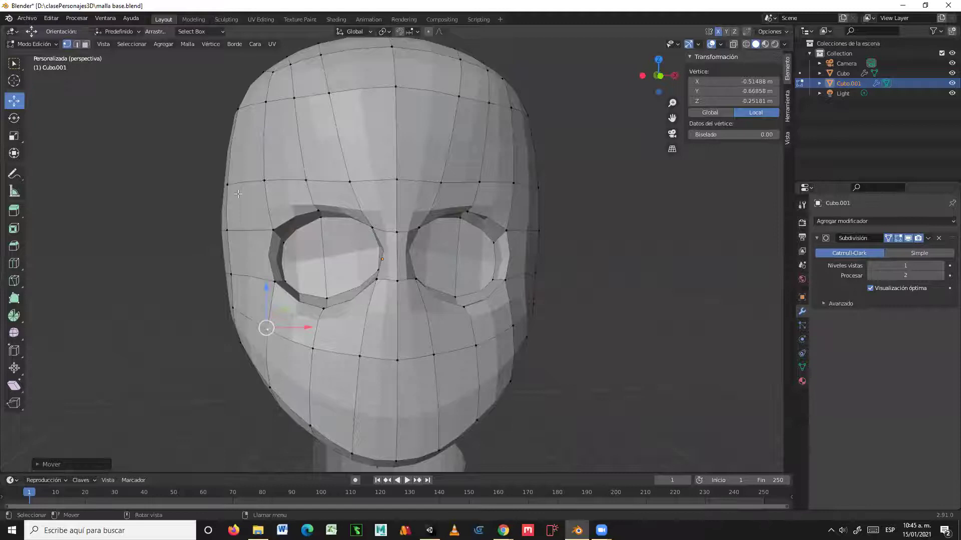
- Examine the reshaped face from the front, comparing Subdivision viewport levels 2 and 1
mouse_move(279, 184)
middle_down()
mouse_move(310, 186)
mouse_move(268, 187)
middle_up()
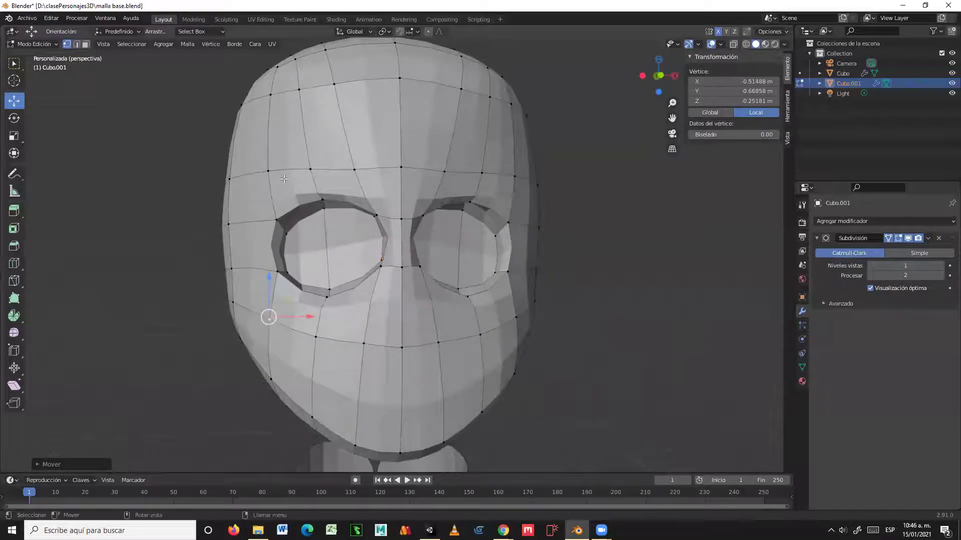
middle_drag(341, 222, 331, 223)
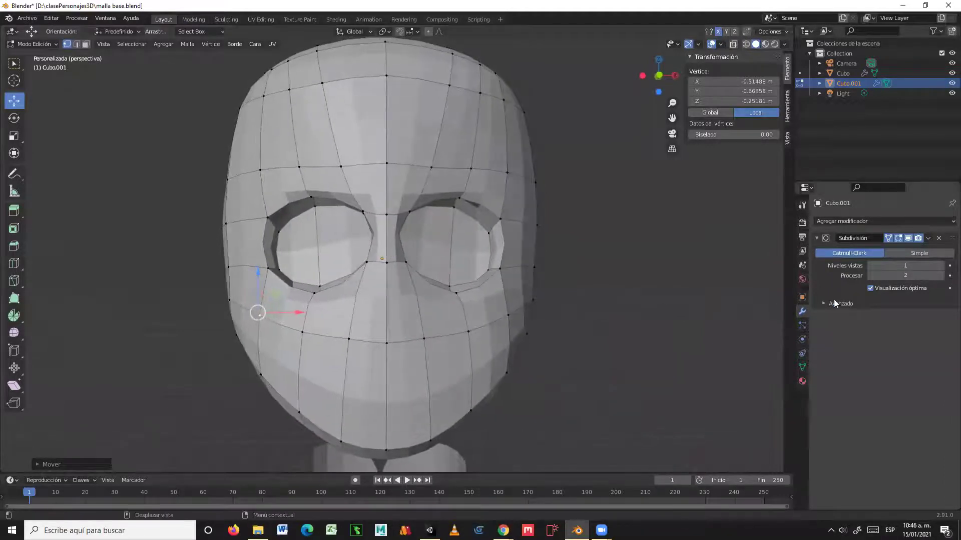
middle_drag(624, 298, 622, 303)
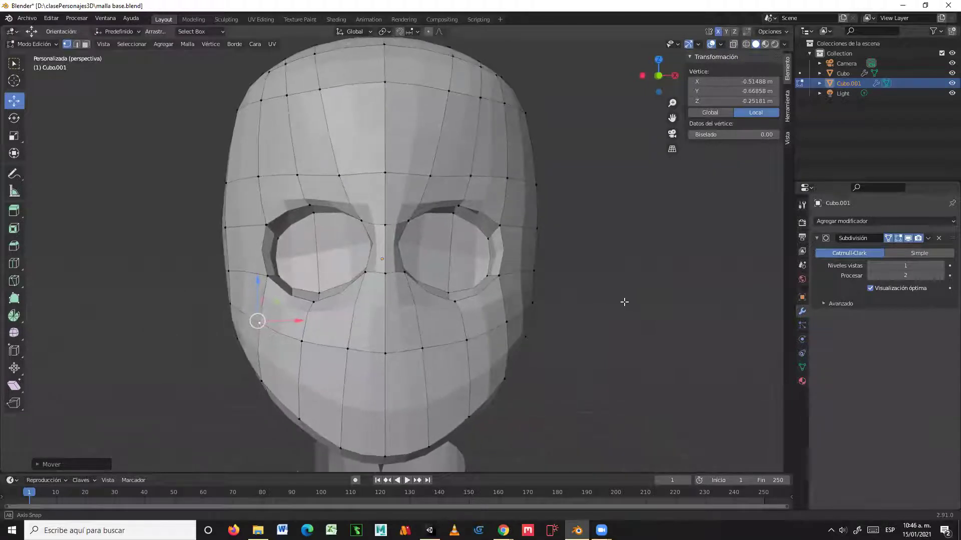
mouse_move(657, 297)
middle_down()
mouse_move(637, 285)
mouse_move(533, 299)
mouse_move(587, 288)
mouse_move(628, 295)
mouse_move(647, 320)
mouse_move(661, 313)
mouse_move(650, 309)
middle_up()
click(942, 266)
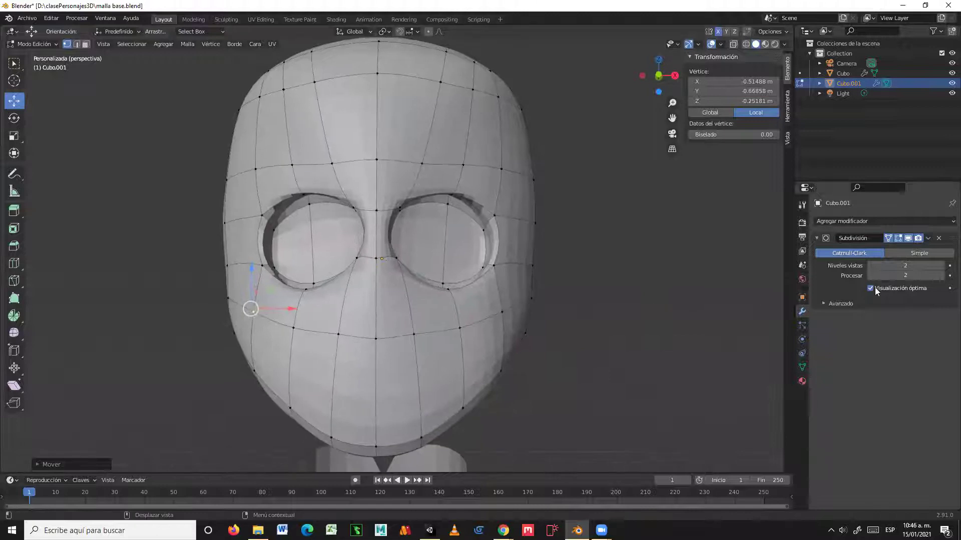
click(871, 265)
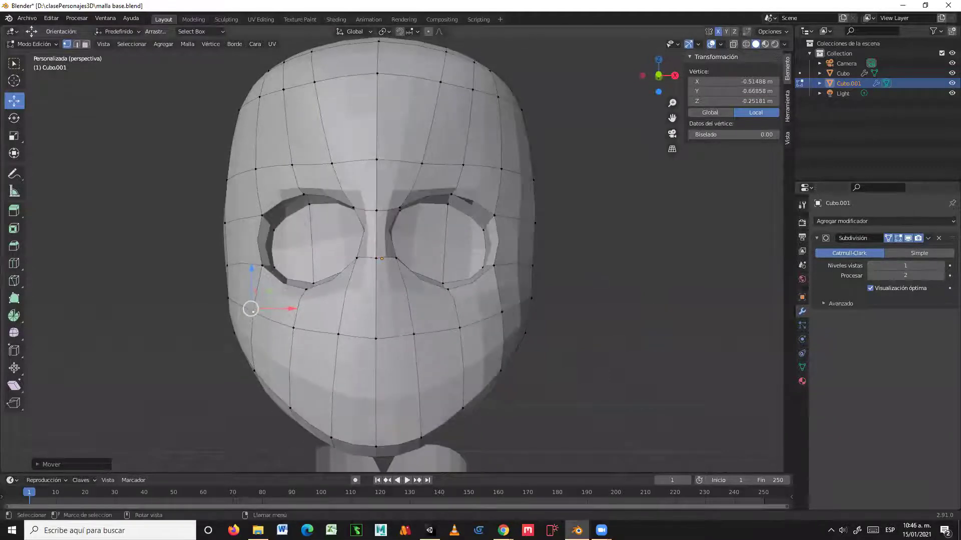
key(alt+Tab)
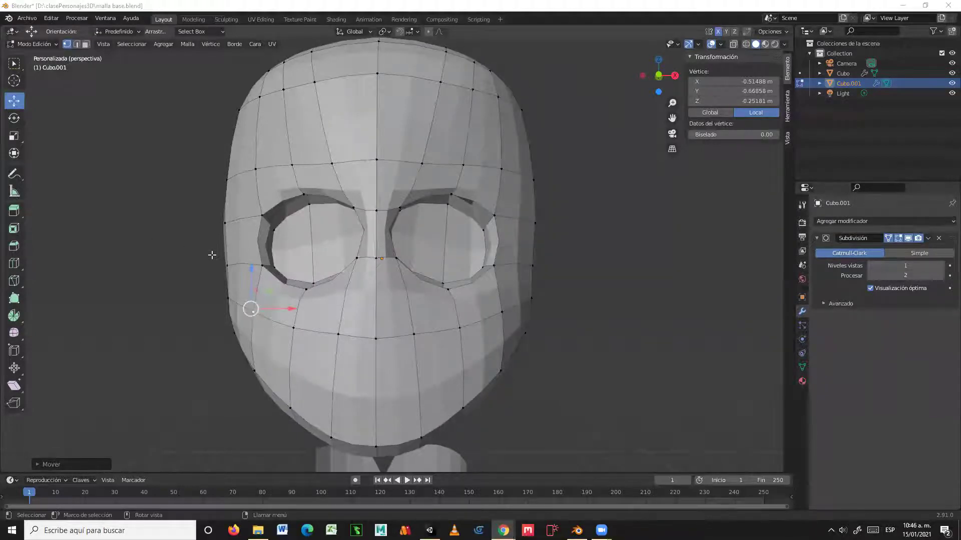
middle_drag(358, 258, 344, 265)
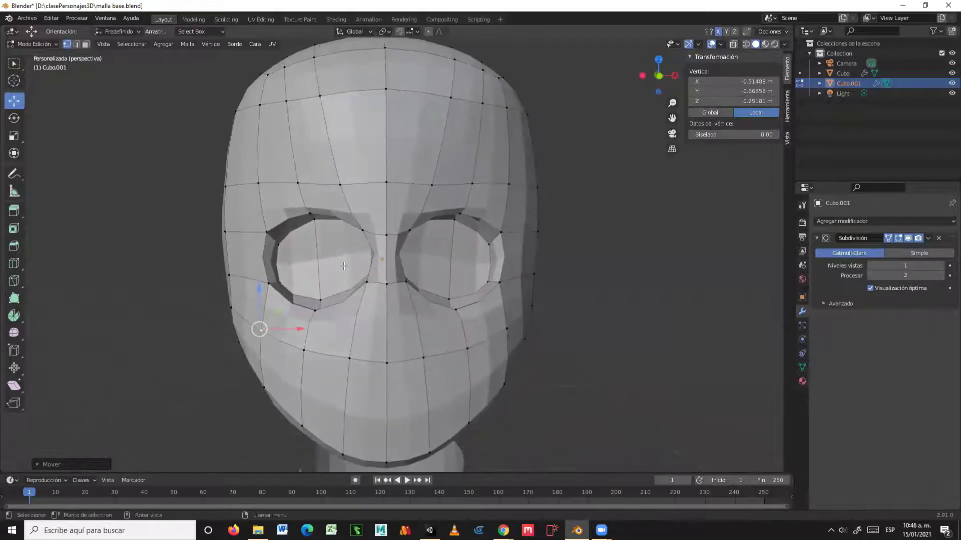
- Undo the cheek and socket vertex edits back through the eye socket extrusion until the eye areas are flat faces without a selection
key(ctrl+z)
key(ctrl+z)
key(ctrl+z)
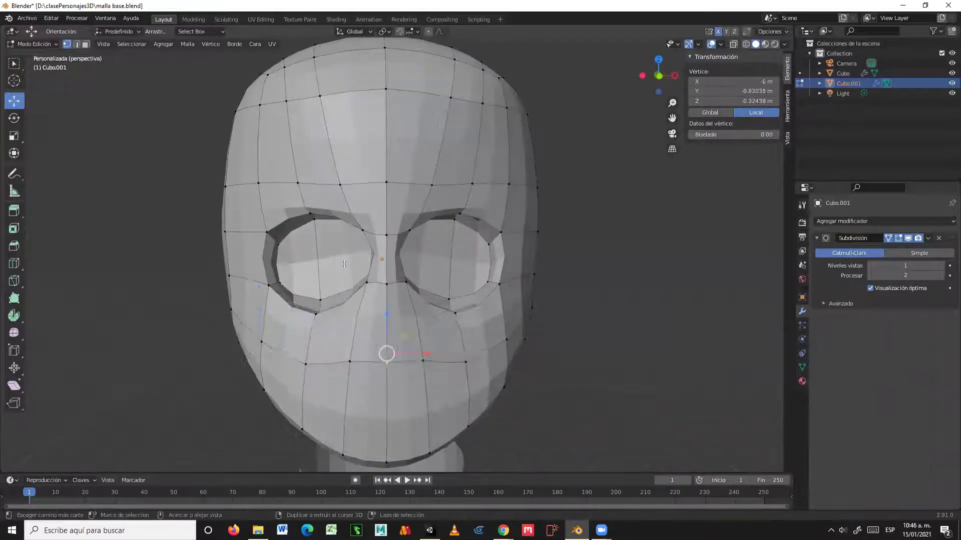
key(ctrl+z)
key(ctrl+z)
key(ctrl+z)
key(ctrl+z)
key(ctrl+z)
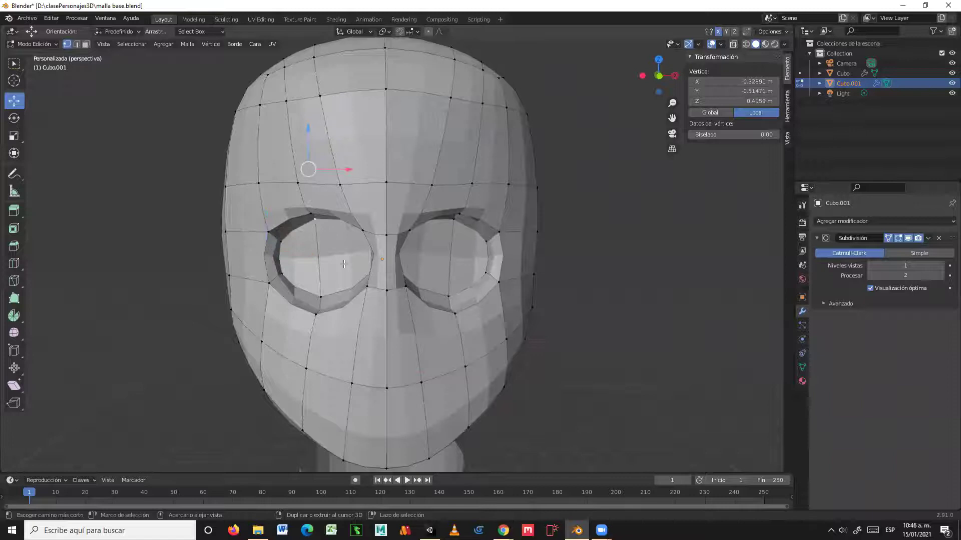
key(ctrl+z)
key(ctrl+z)
key(ctrl+z)
key(ctrl+z)
key(ctrl+z)
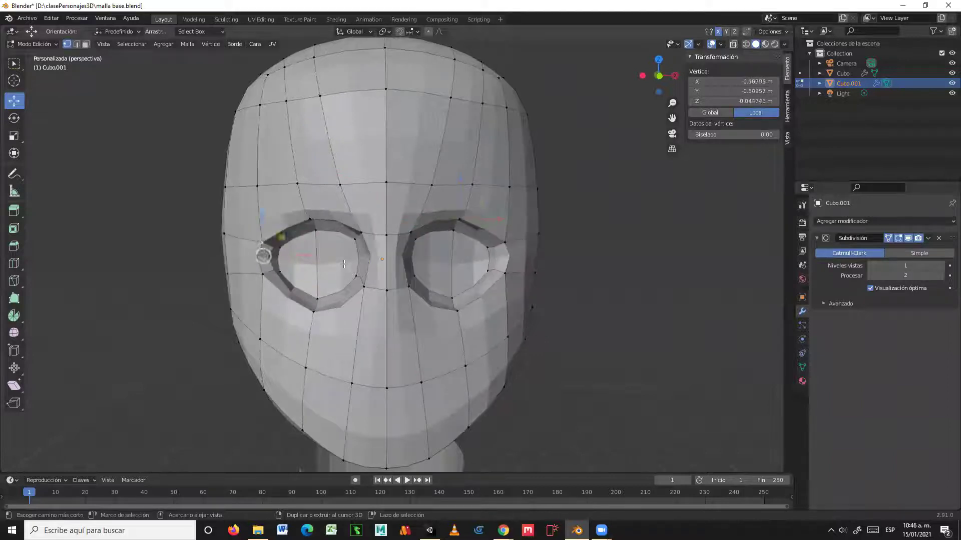
key(ctrl+z)
key(ctrl+z)
key(ctrl+z)
key(ctrl+z)
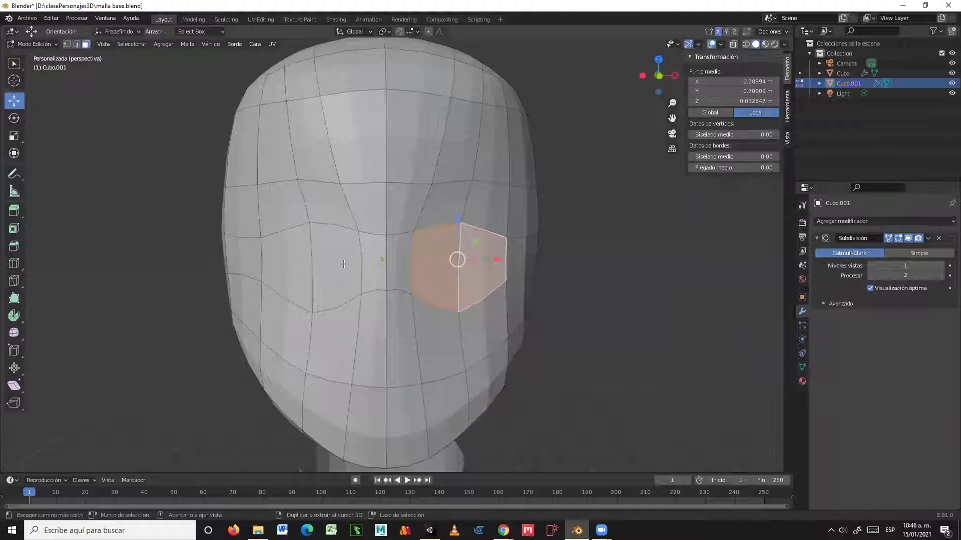
key(ctrl+z)
key(ctrl+z)
key(ctrl+z)
key(ctrl+z)
- Add one horizontal loop cut around the head through the middle of the eye areas and clear the selection
middle_drag(575, 281, 486, 281)
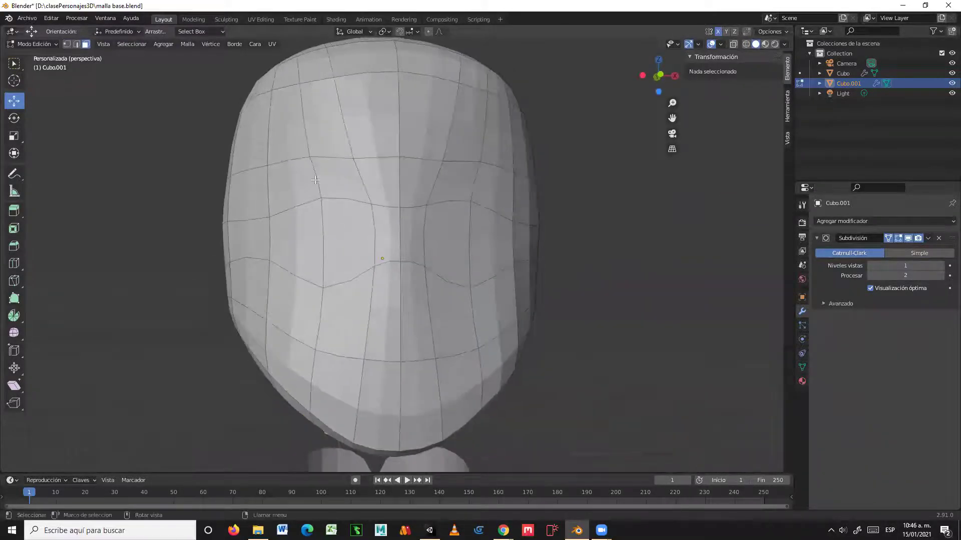
middle_drag(462, 229, 464, 232)
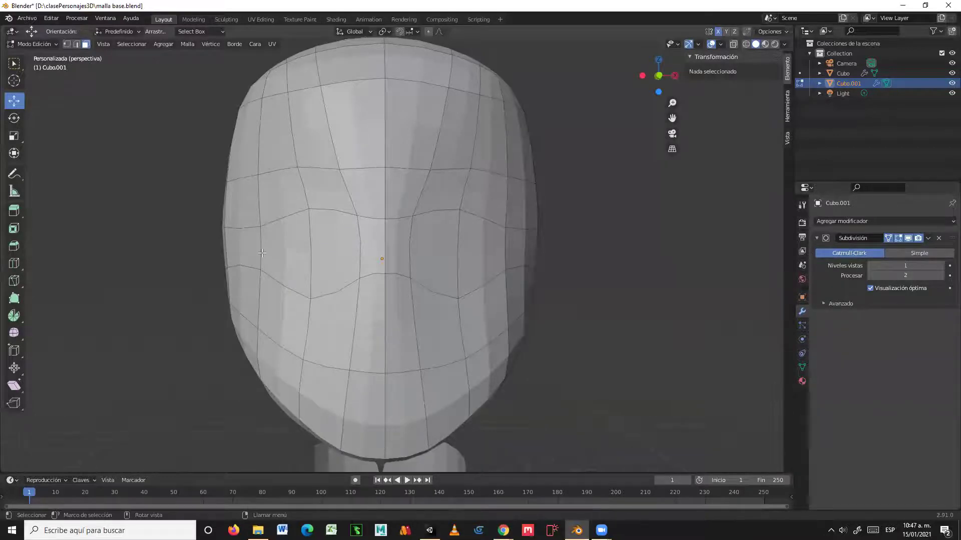
click(14, 264)
click(269, 254)
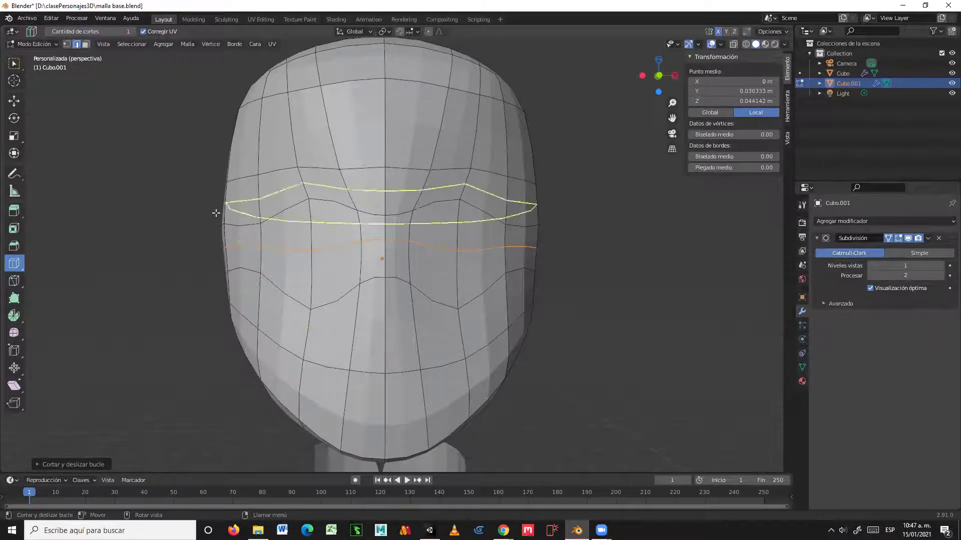
key(alt+a)
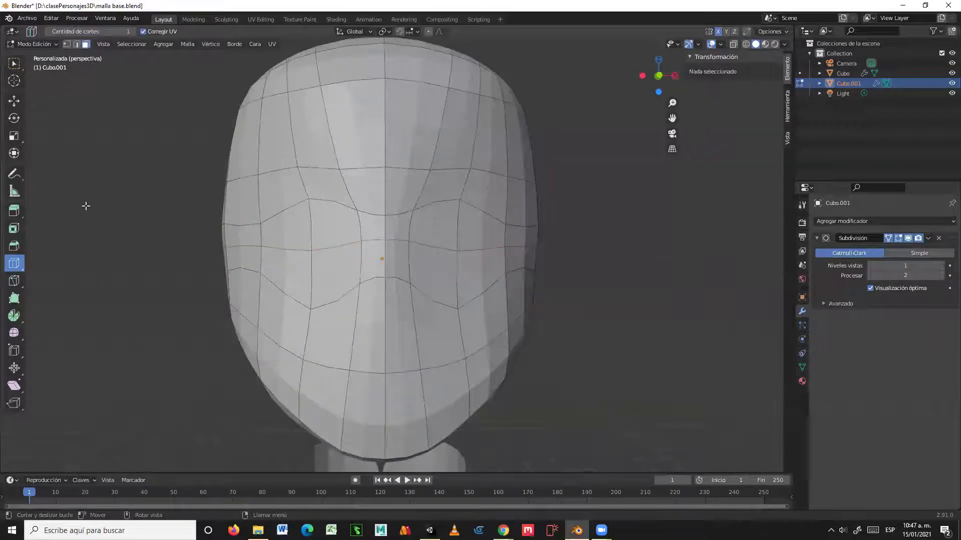
- Select the four faces of each eye area, eight faces in total, with the Move tool active
click(14, 101)
click(295, 224)
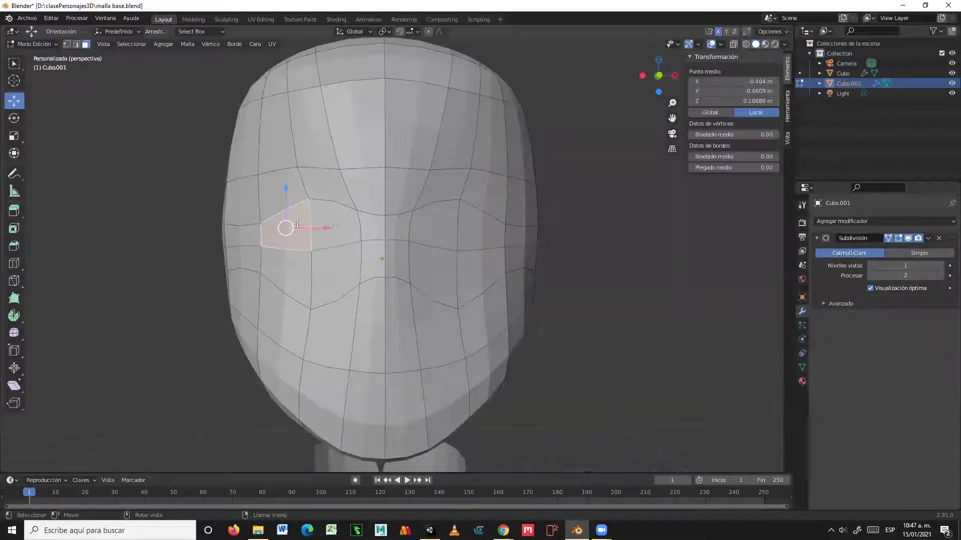
shift+click(336, 223)
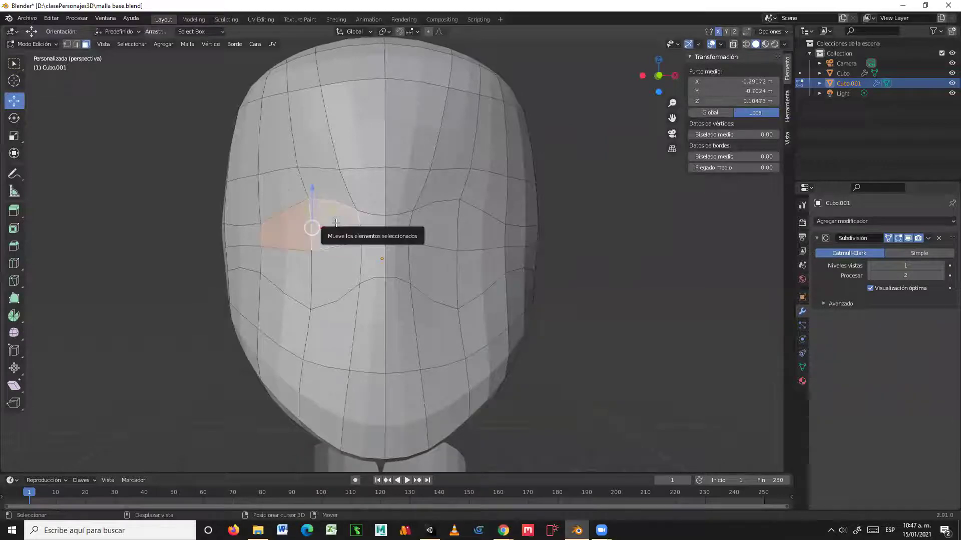
shift+click(299, 266)
shift+click(335, 277)
shift+click(453, 226)
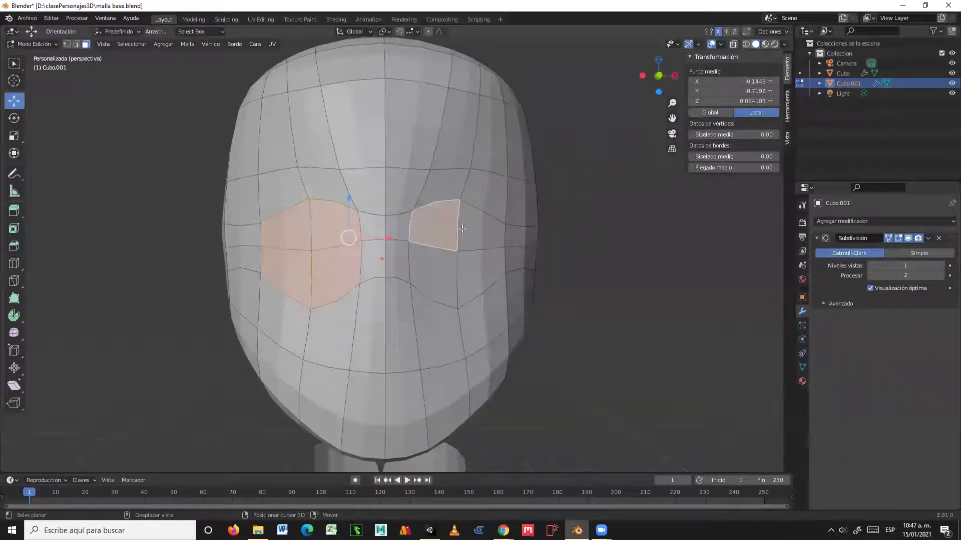
shift+click(477, 244)
shift+click(476, 275)
shift+click(430, 275)
- Try extruding the selected eye faces inward into the head, and undo the extrusion
middle_drag(551, 283, 508, 292)
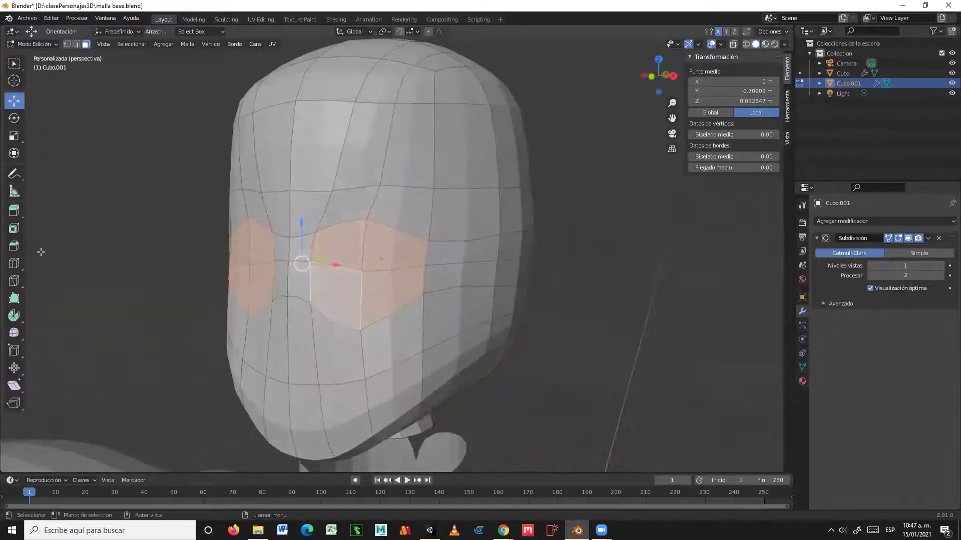
click(15, 212)
drag(278, 264, 318, 262)
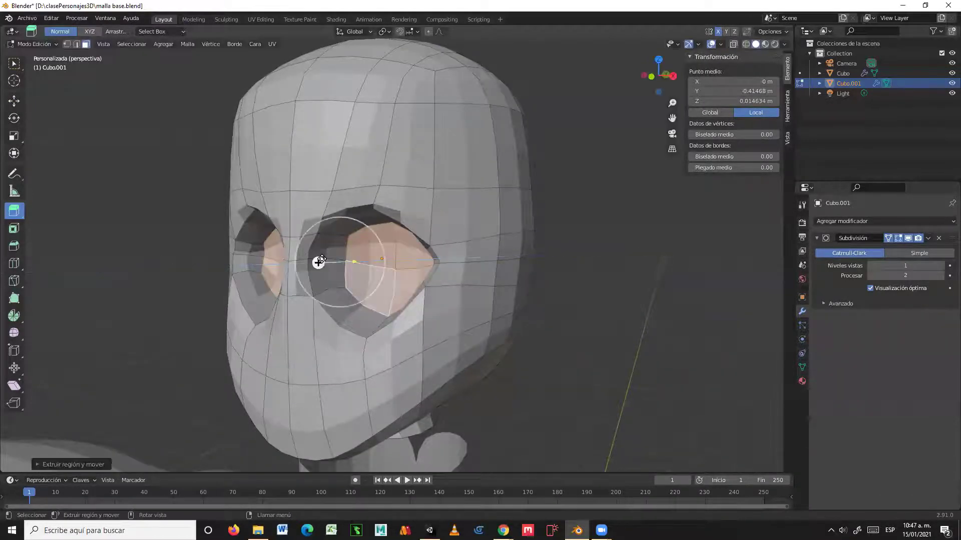
key(ctrl+z)
middle_drag(463, 255, 518, 247)
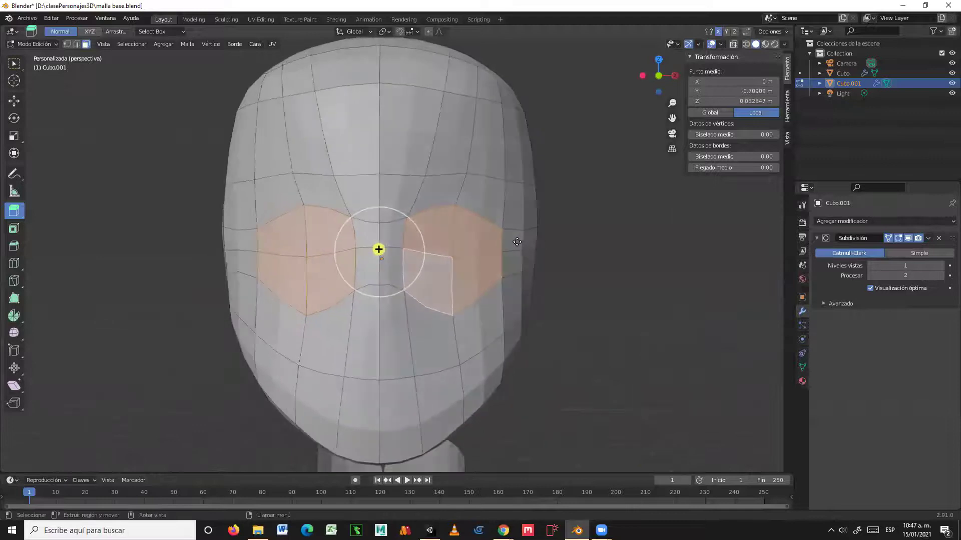
- Inset the selected faces of both eye areas to form a narrow ring of faces around each eye
click(14, 231)
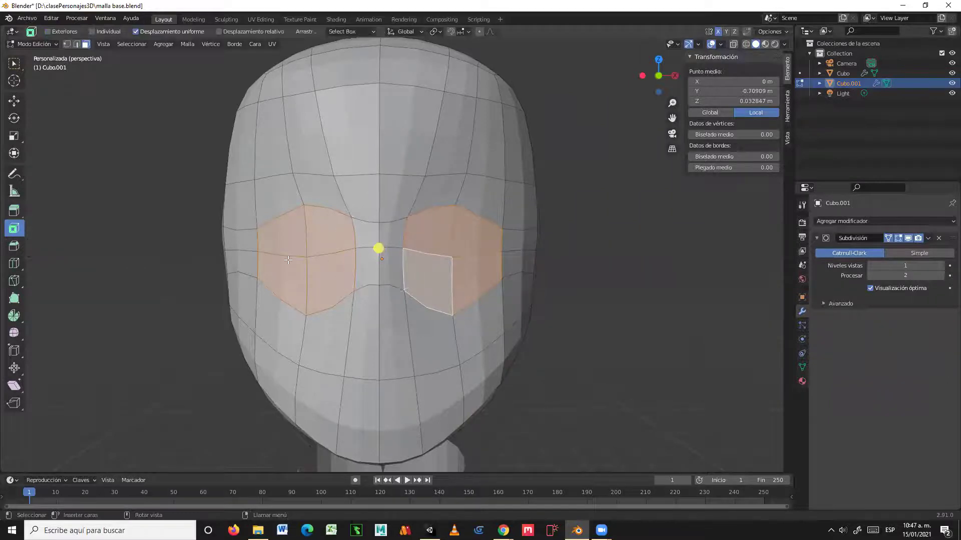
middle_drag(502, 293, 503, 293)
mouse_move(504, 293)
mouse_down()
mouse_move(486, 281)
mouse_move(503, 289)
mouse_up()
middle_drag(503, 290, 474, 322)
drag(474, 321, 472, 319)
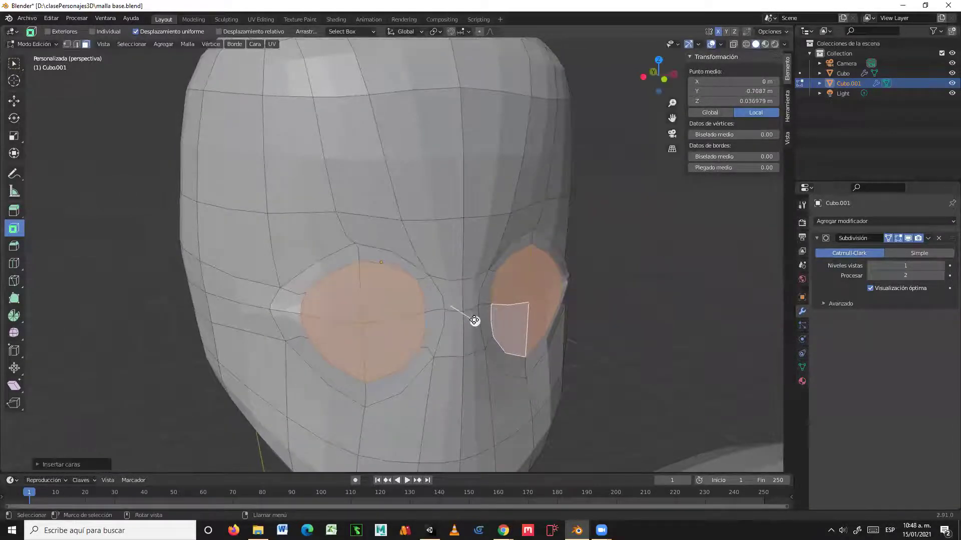
click(475, 321)
middle_drag(511, 322, 536, 298)
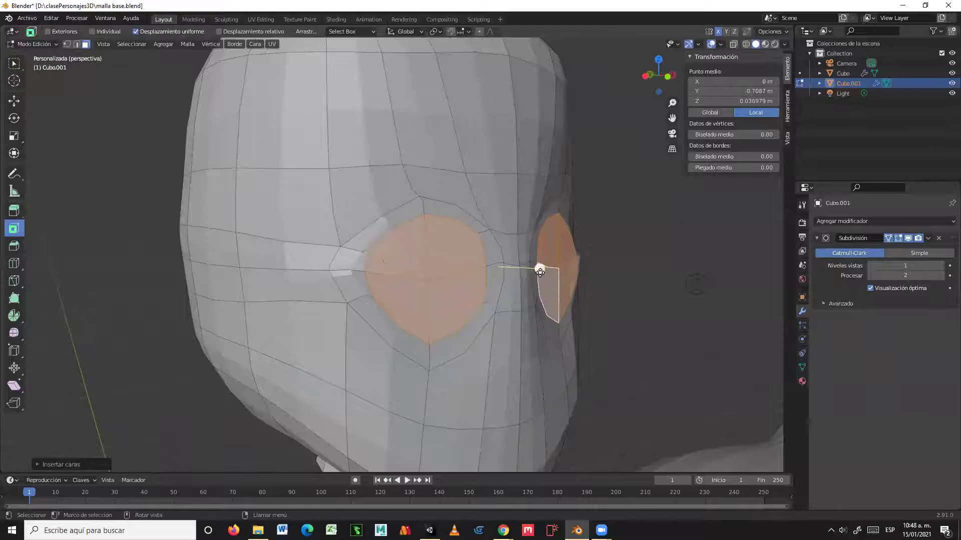
drag(535, 271, 553, 299)
middle_drag(552, 299, 490, 278)
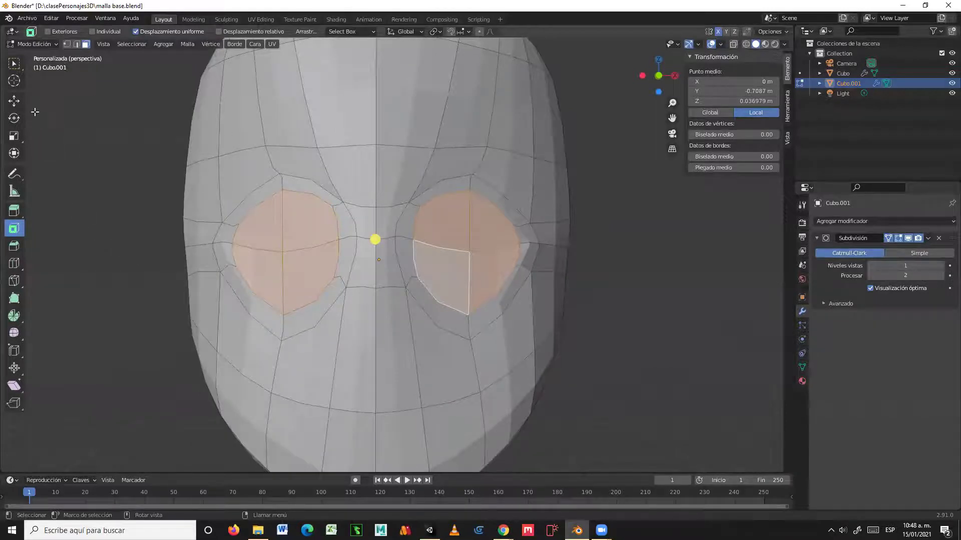
- Switch to vertex selection and compare the face at Subdivision viewport level 0 with level 1
click(67, 45)
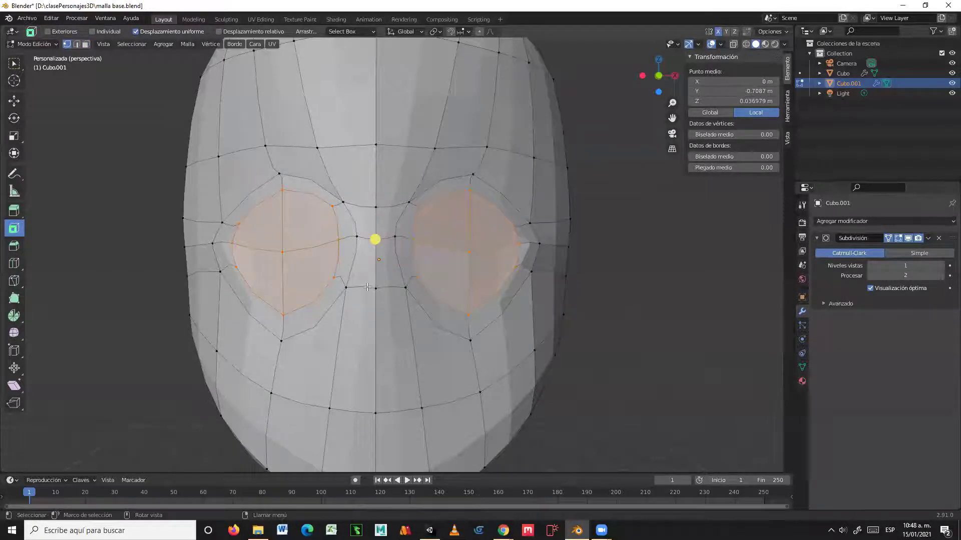
middle_drag(265, 277, 270, 276)
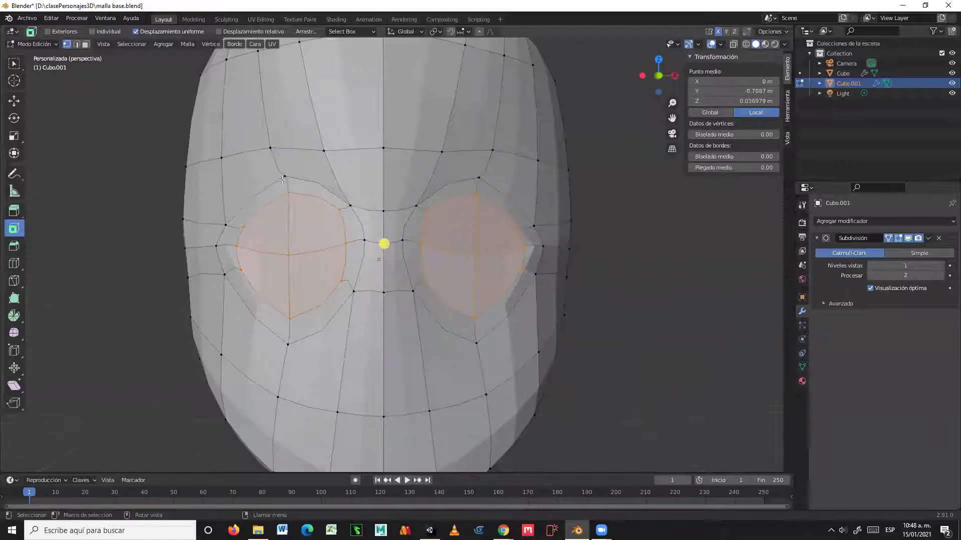
click(869, 268)
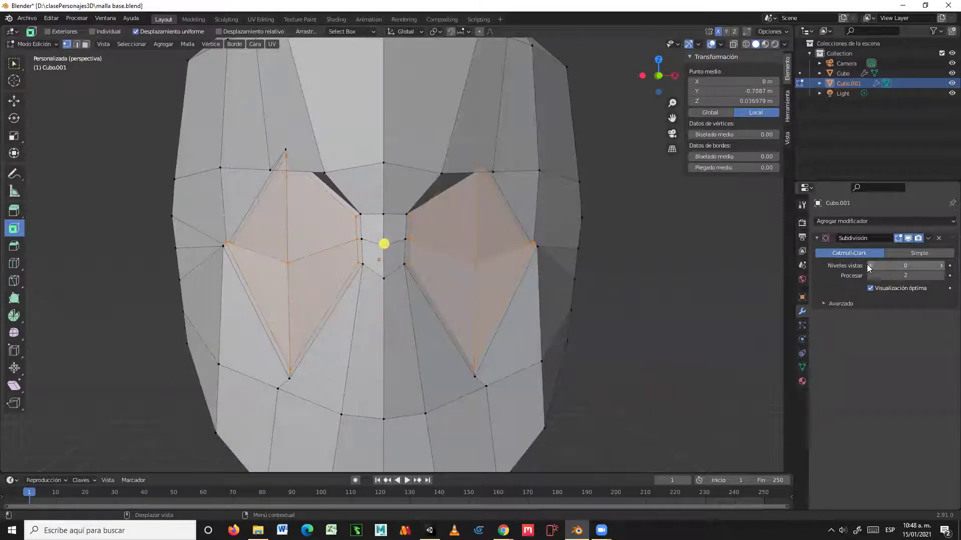
click(940, 267)
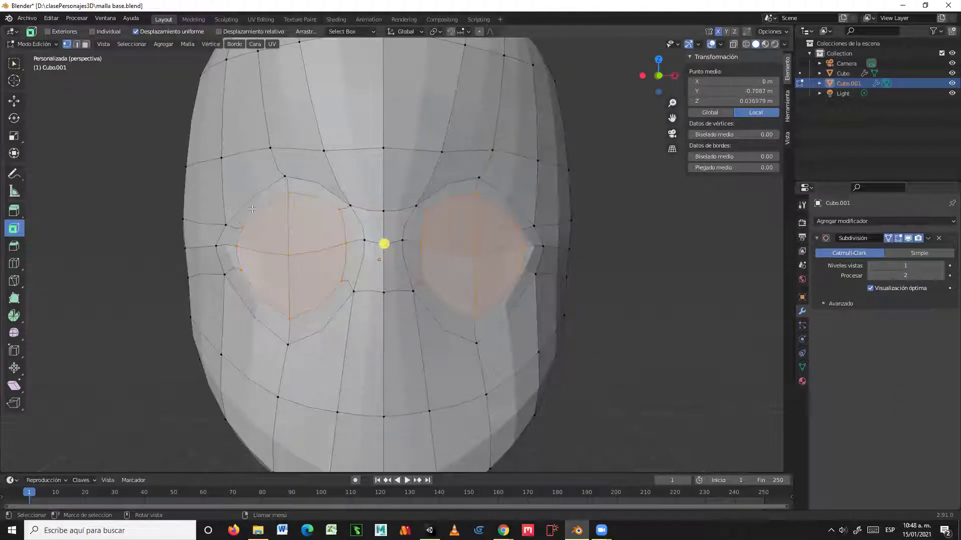
- Lower the top vertex of the inner eye ring slightly with the Move tool
click(15, 102)
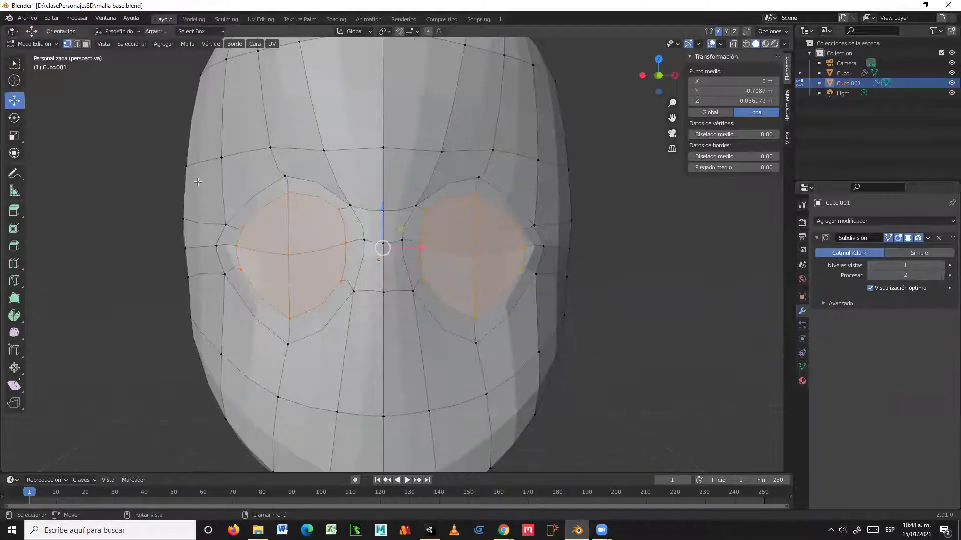
click(285, 177)
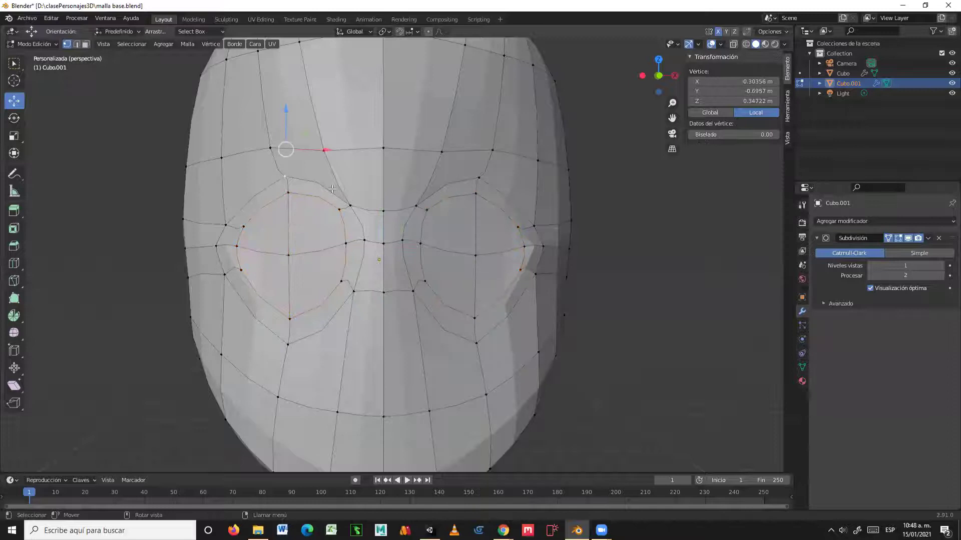
drag(287, 193, 288, 193)
drag(305, 140, 303, 168)
- Round the outer eye ring's upper half by raising both corner vertices, the one beside the temple to about Z 0.20 m
click(356, 203)
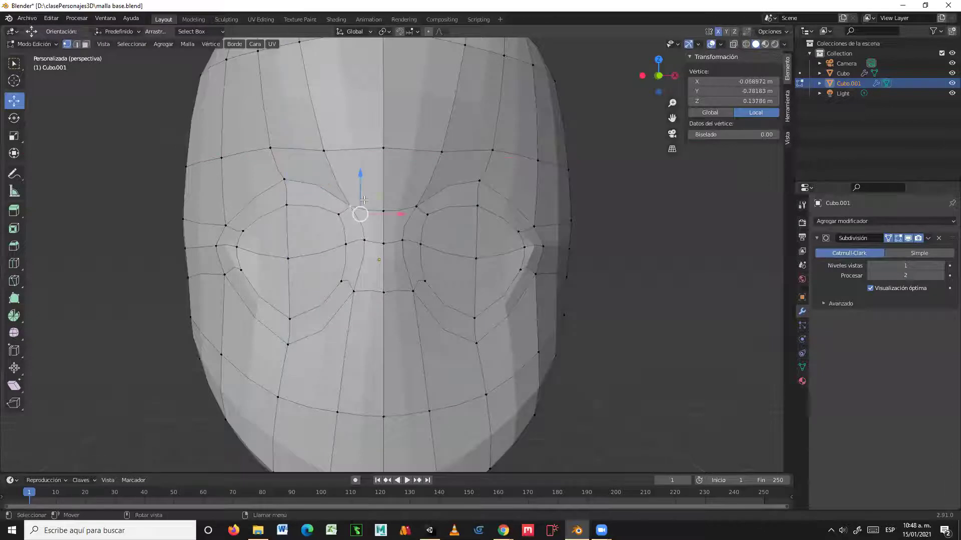
drag(378, 195, 290, 173)
key(ctrl+z)
click(301, 146)
drag(307, 131, 311, 137)
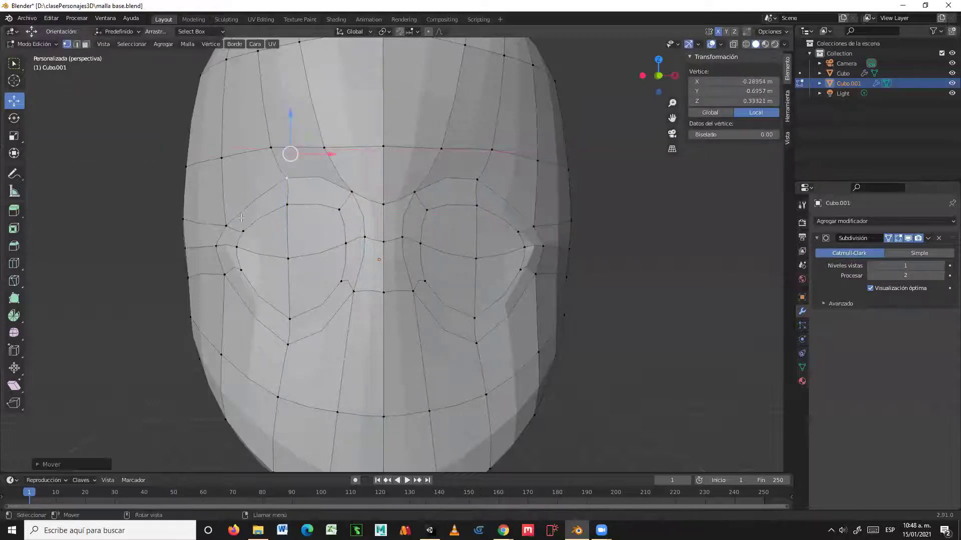
click(229, 223)
drag(248, 230, 260, 181)
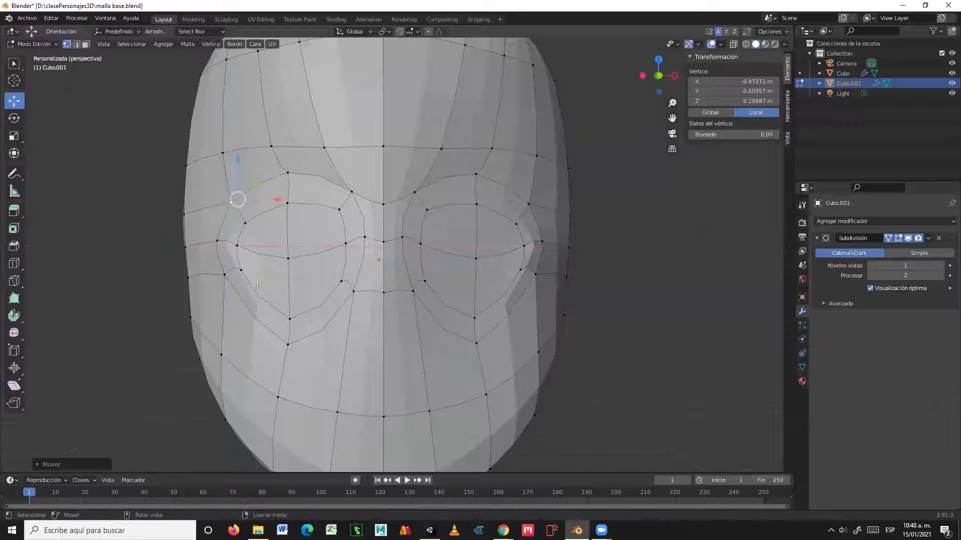
- Raise the inner ring's bottom vertex and lower its temple-side lower vertex to about Z -0.08 m
click(289, 318)
drag(293, 337, 292, 267)
click(241, 261)
drag(226, 243, 261, 270)
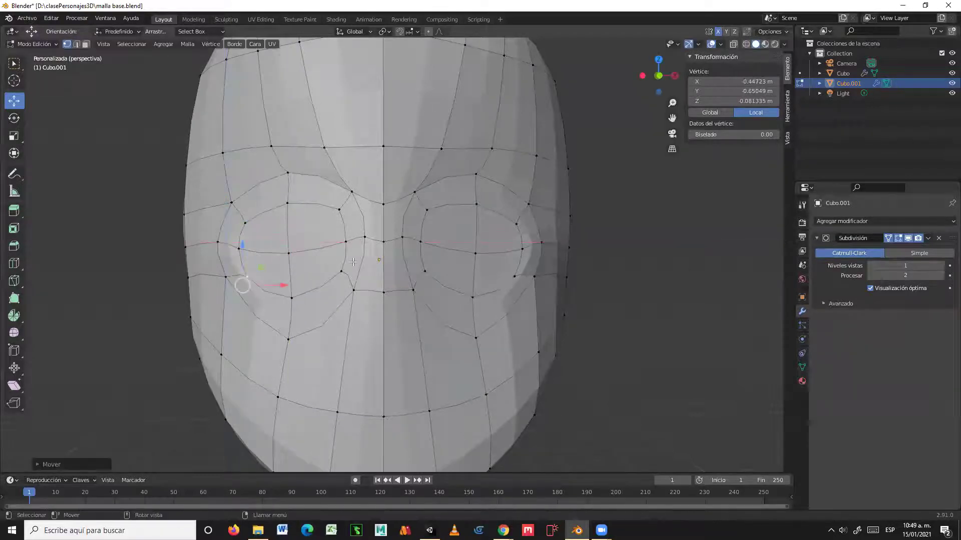
- Round the outer ring's lower half by lowering its temple-side lower vertex and raising its bottom vertex
click(226, 275)
drag(243, 235, 246, 276)
click(289, 344)
drag(291, 349, 289, 280)
- Move the inner ring's upper vertex beside the nose to about X -0.11 m, Z 0.11 m
click(338, 213)
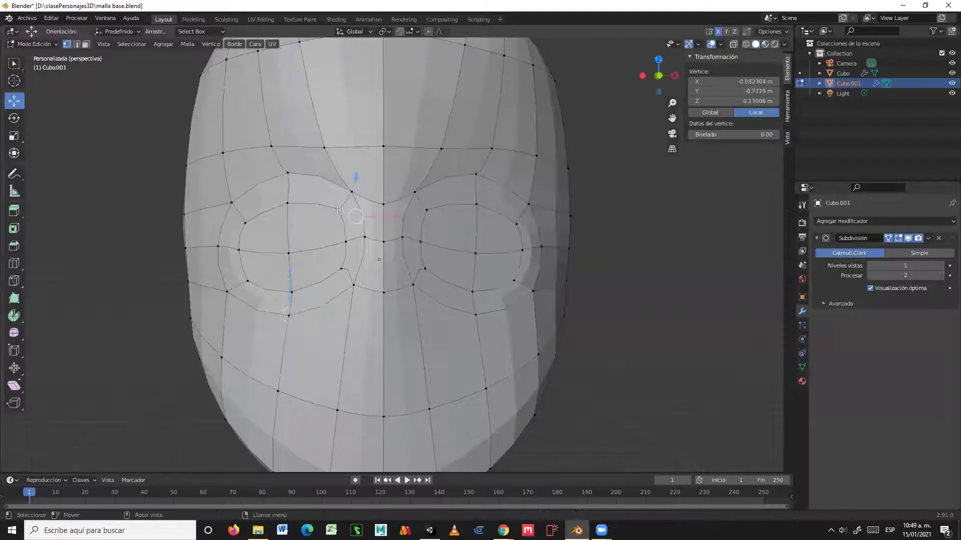
key(g)
click(362, 203)
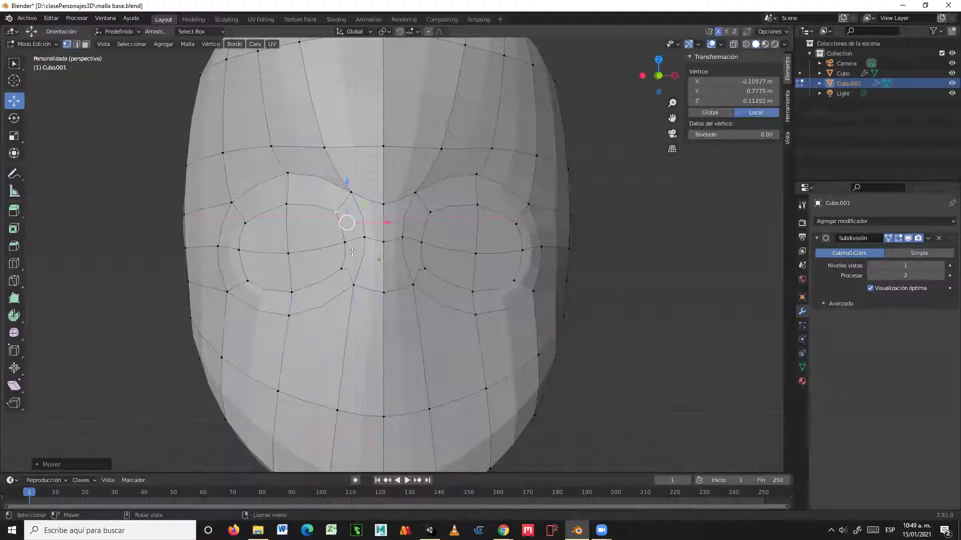
- Move the nose-side lower vertices of both eye rings, the outer ring's to about X -0.035 m and the inner ring's to about X -0.087 m
click(354, 287)
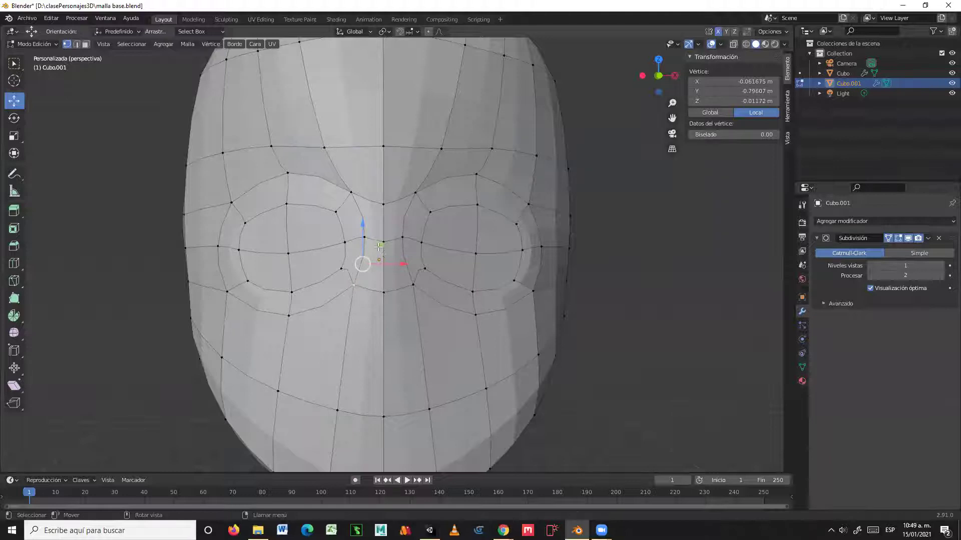
key(g)
key(x)
click(350, 268)
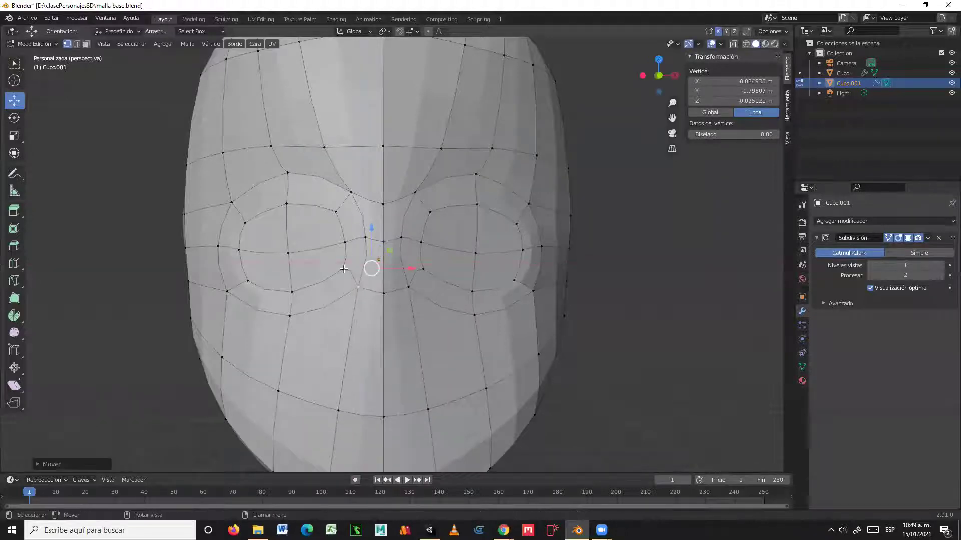
key(g)
key(x)
click(327, 269)
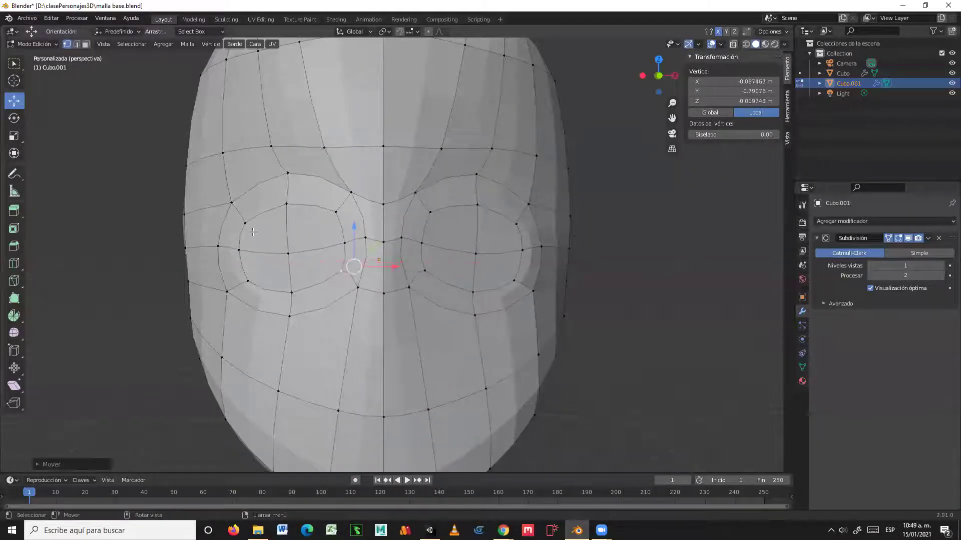
- Raise the inner ring's two temple-side corner vertices, the upper to about Z 0.14 m and the lower to about Z -0.05 m
click(246, 224)
key(g)
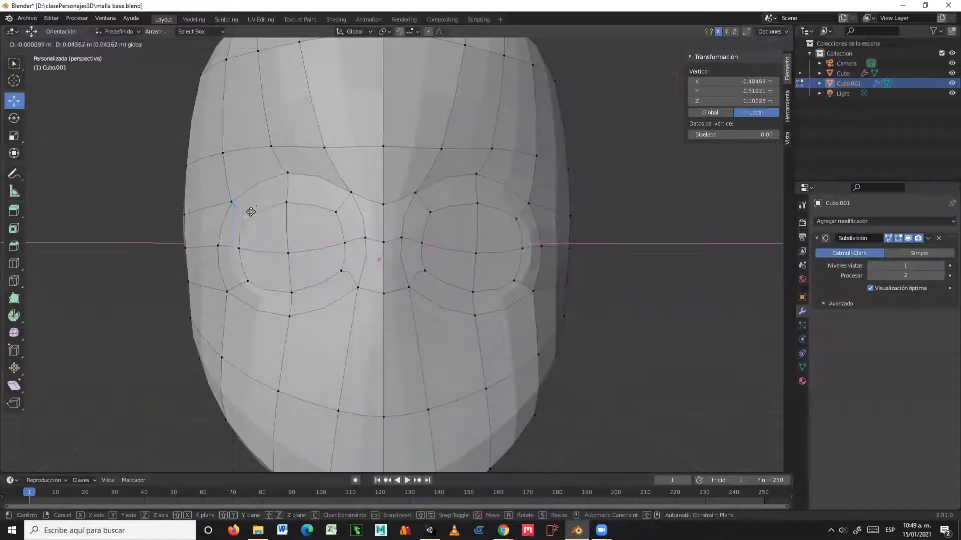
click(255, 201)
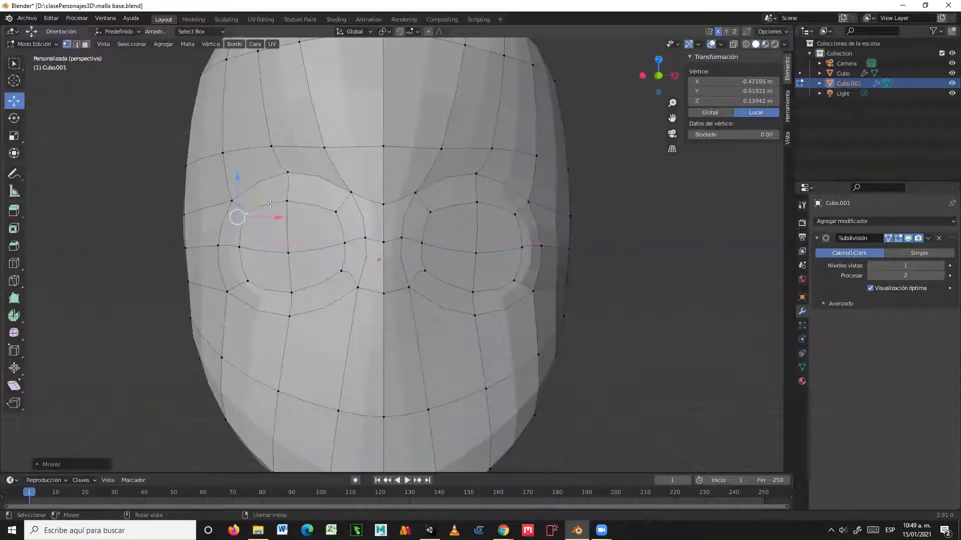
click(248, 279)
key(g)
key(x)
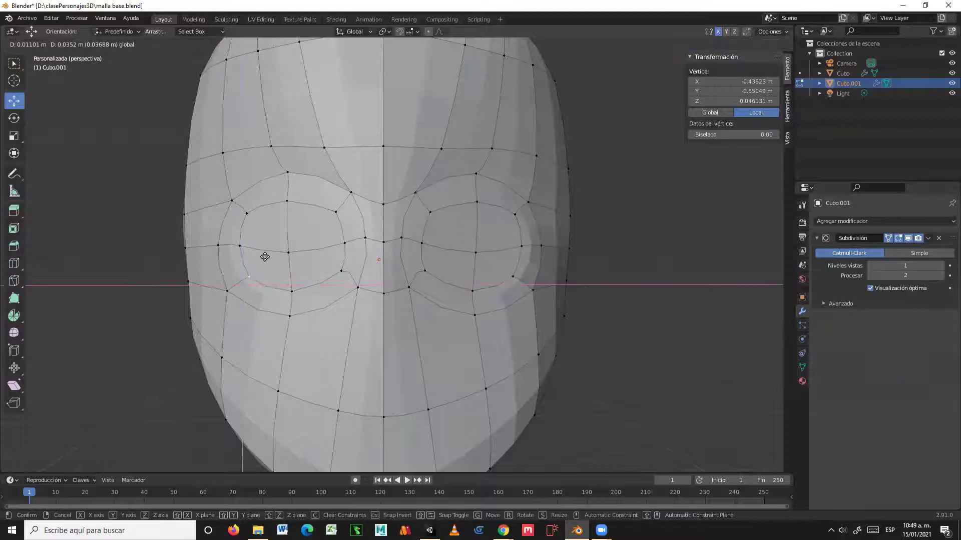
click(285, 289)
- Shift the inner ring's bottom vertex to about X -0.30 m, Z -0.15 m
click(292, 291)
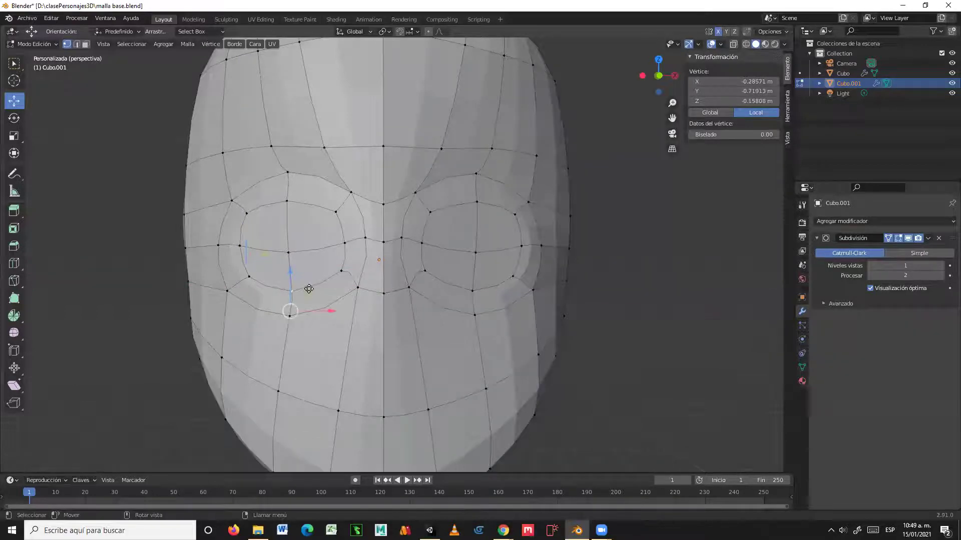
key(g)
key(x)
click(302, 281)
middle_drag(303, 281, 361, 270)
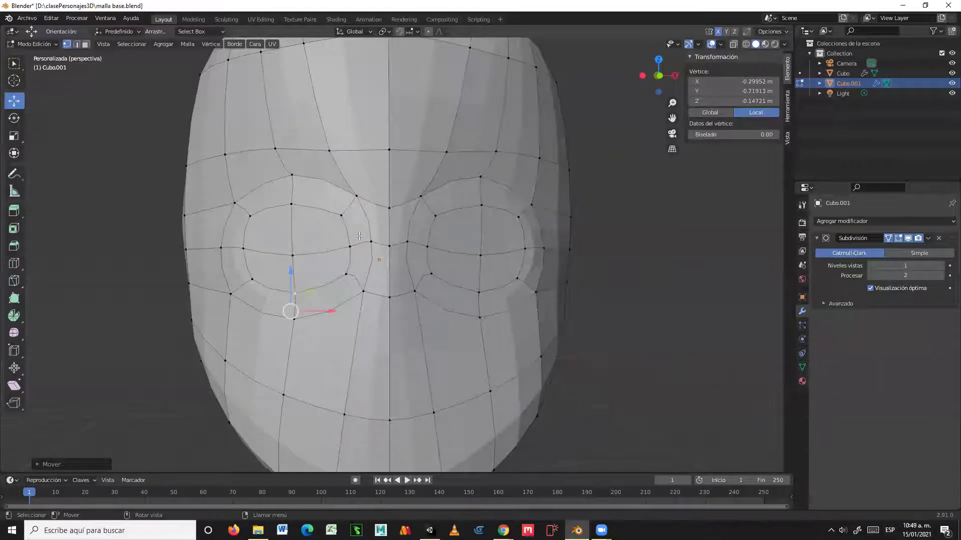
- Raise the inner ring's nose-side upper vertex to about Z 0.13 m
click(356, 195)
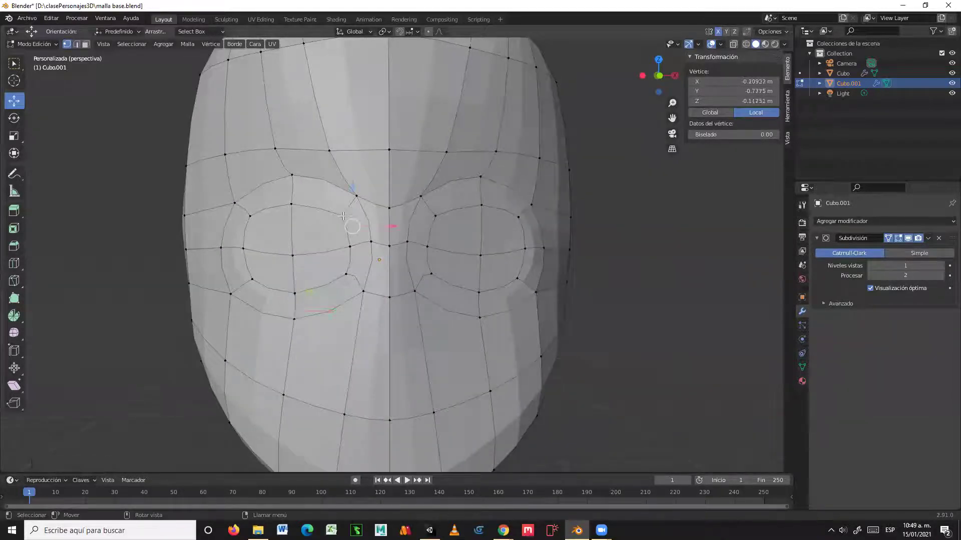
key(g)
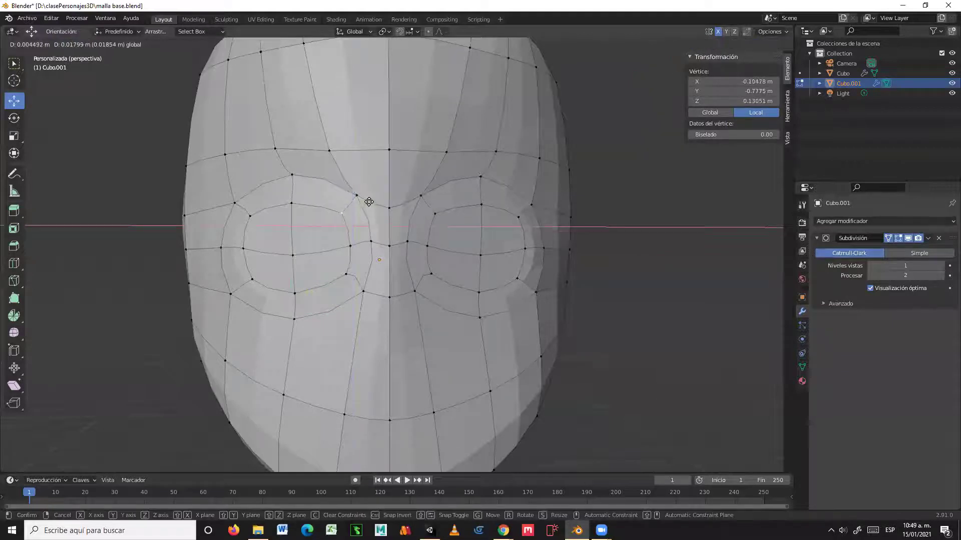
click(370, 202)
- Move the outer ring's nose-side lower vertex away from the nose to about X -0.078 m, Z -0.028 m
middle_drag(443, 250, 415, 262)
click(406, 292)
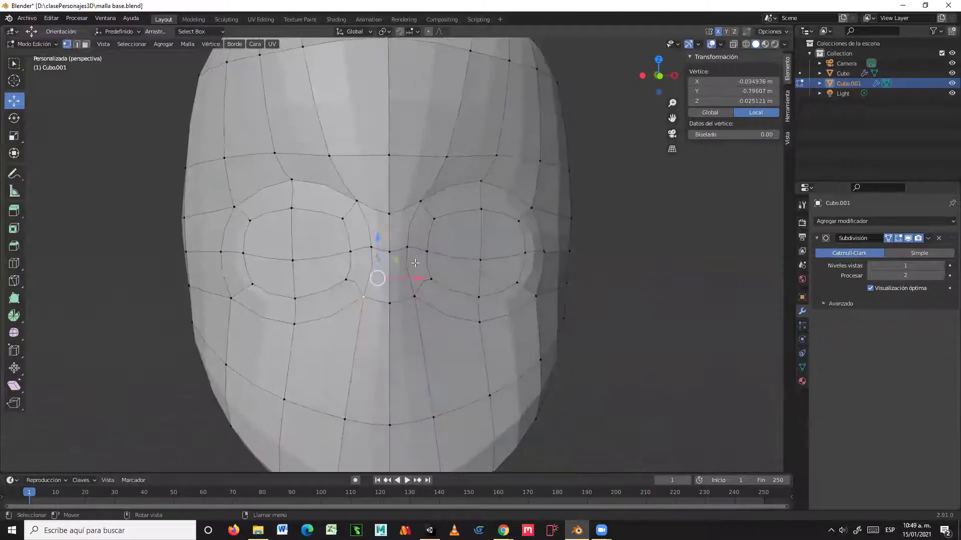
key(g)
key(x)
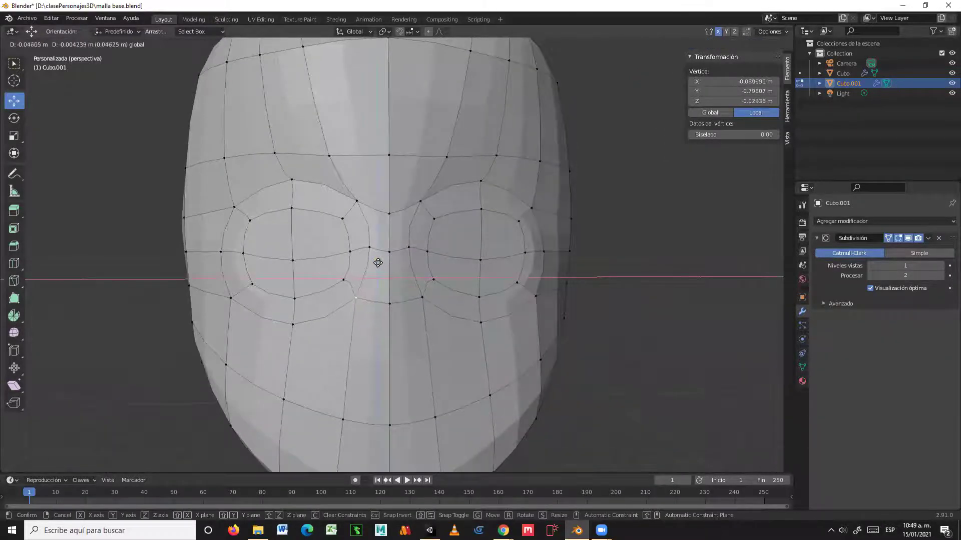
click(379, 262)
middle_drag(379, 261, 408, 226)
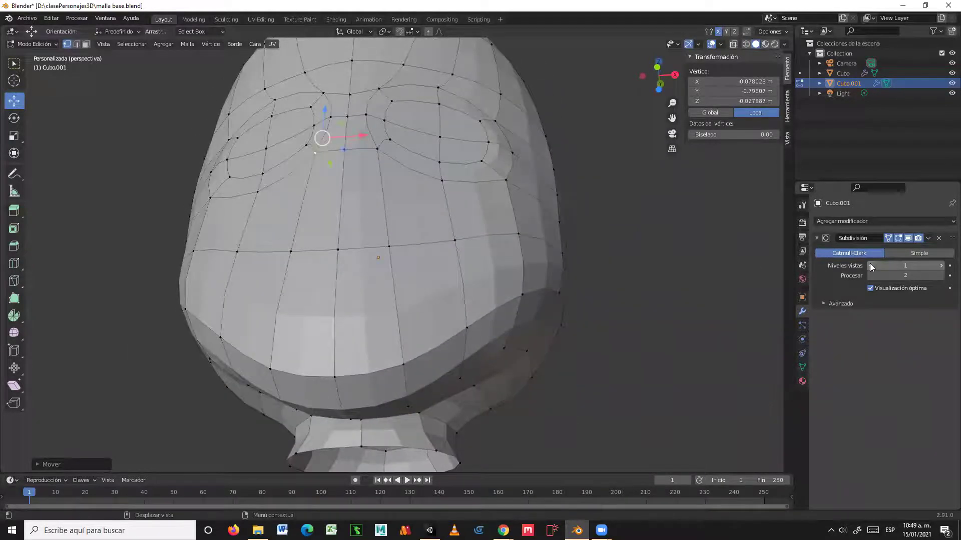
- Check the control cage by lowering the Subdivision viewport level to 0, restoring it to 1
drag(871, 266, 862, 268)
middle_drag(660, 272, 645, 312)
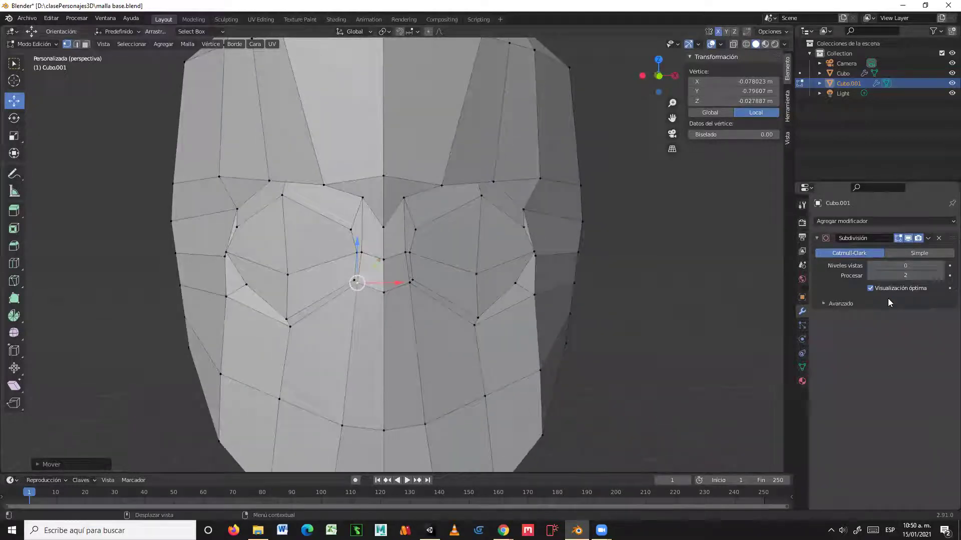
click(940, 268)
- Move the inner ring's temple-side vertex outward to about X 0.55 m and raise the eye's centre vertex to about Z 0.092 m
click(524, 258)
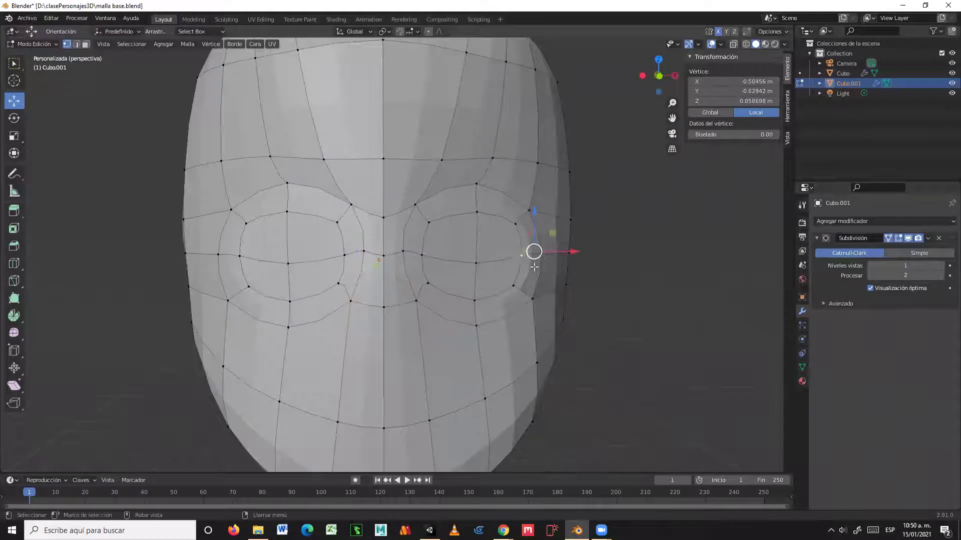
drag(549, 236, 564, 234)
middle_drag(564, 234, 285, 260)
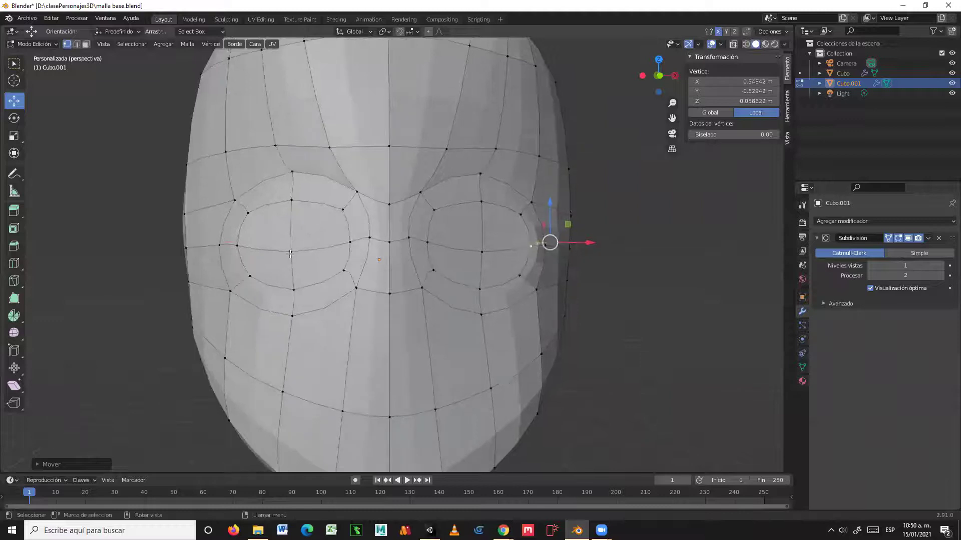
click(290, 254)
key(g)
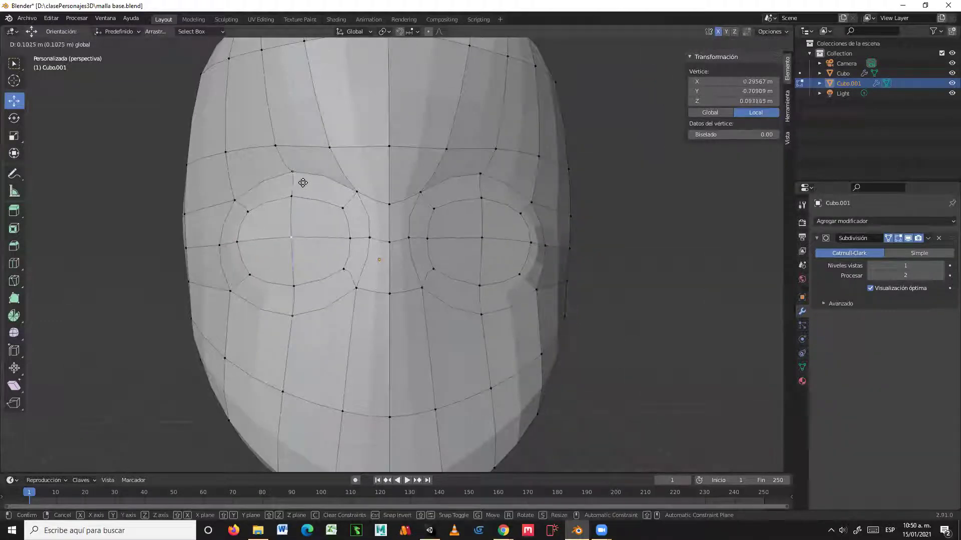
right_click(303, 183)
- Move the brow loop vertex beside the centre line closer to it, at about X -0.087 m, Z 0.25 m
mouse_move(390, 232)
middle_down()
mouse_move(320, 229)
mouse_move(372, 231)
middle_up()
middle_drag(387, 232, 316, 178)
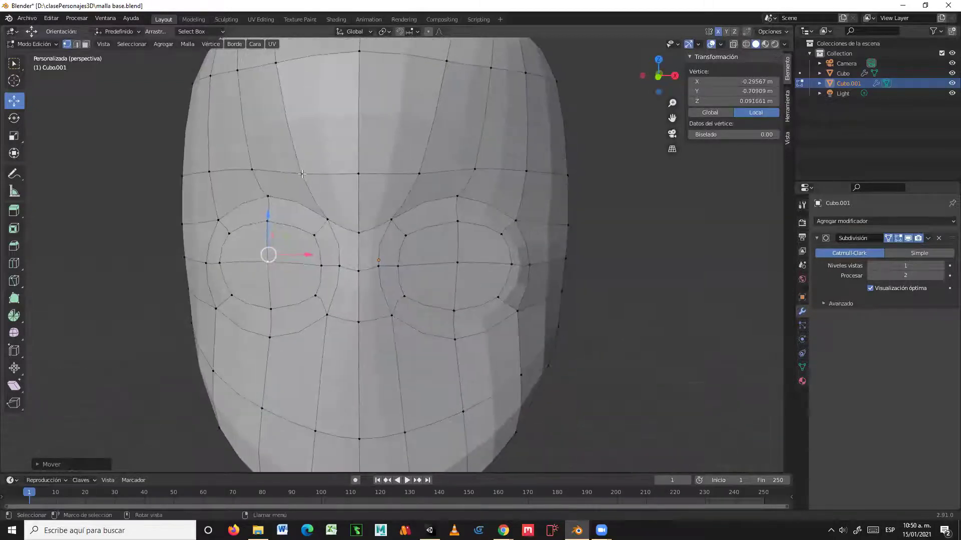
click(302, 174)
key(g)
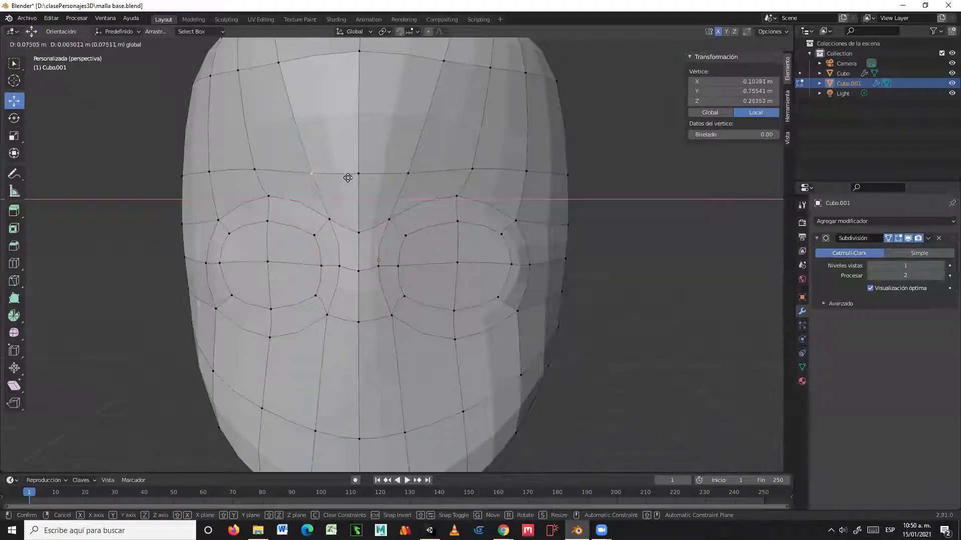
click(352, 183)
middle_drag(352, 182, 465, 202)
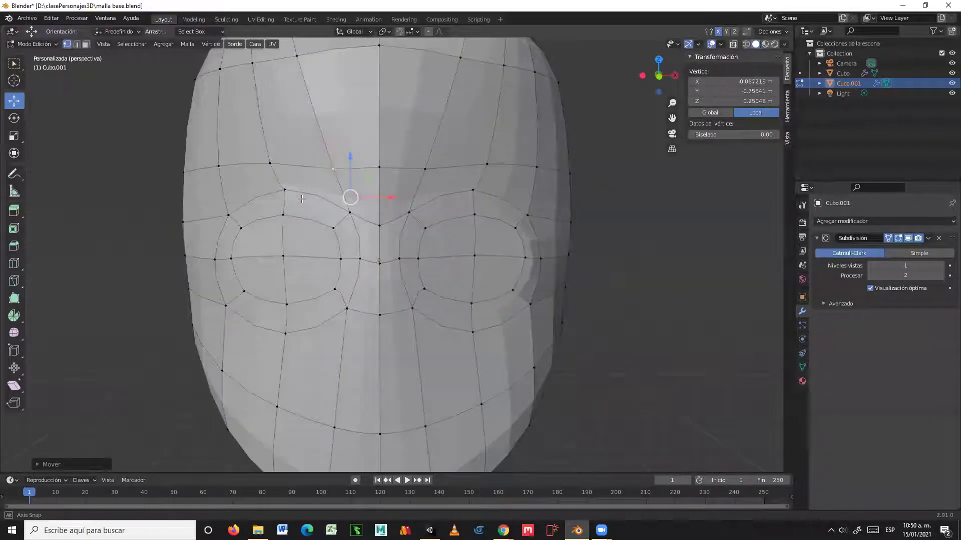
- Shift the outer ring's top vertex toward the temple and slightly down, to about X 0.35 m, Z 0.30 m
click(472, 191)
drag(492, 153, 504, 166)
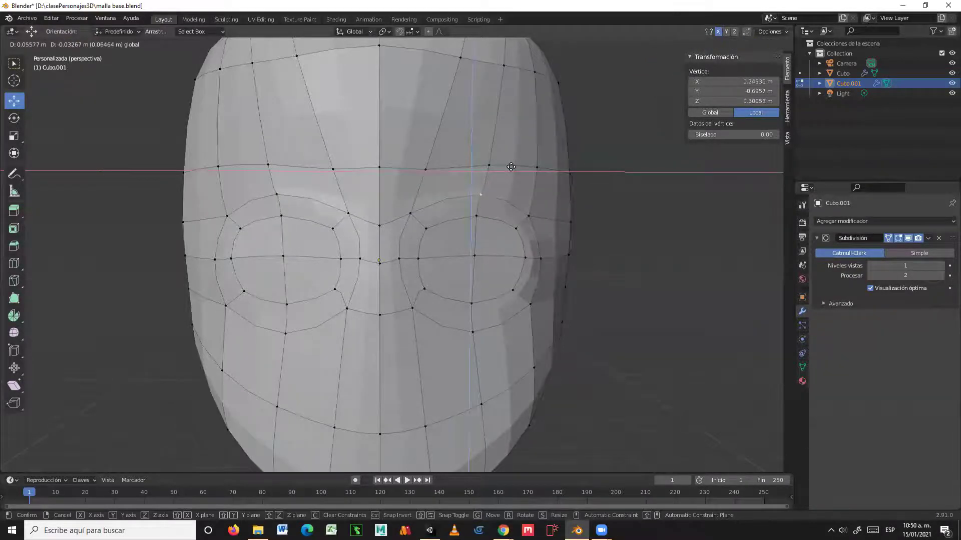
click(511, 166)
- Inset the four faces inside each eye's inner ring by a thin margin on both eyes
middle_drag(511, 167, 301, 210)
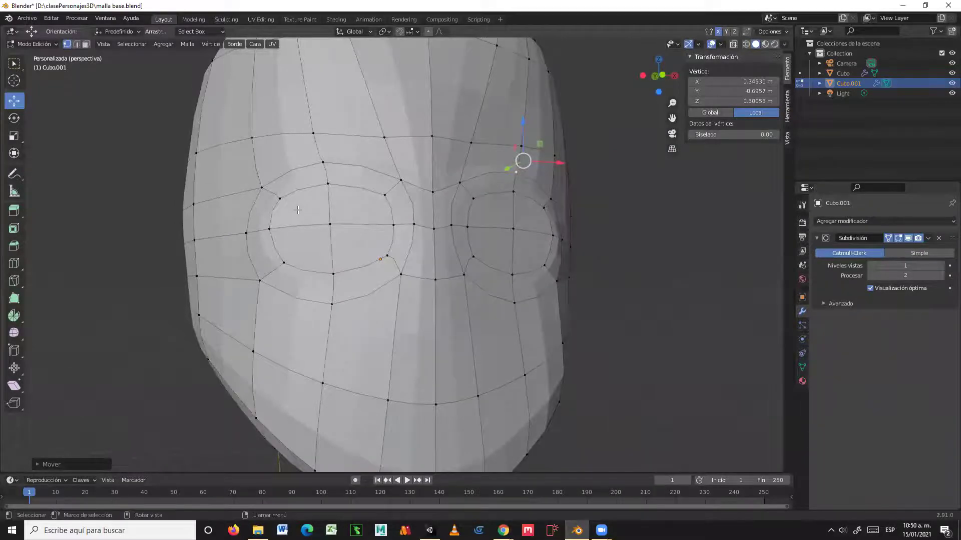
key(3)
click(298, 210)
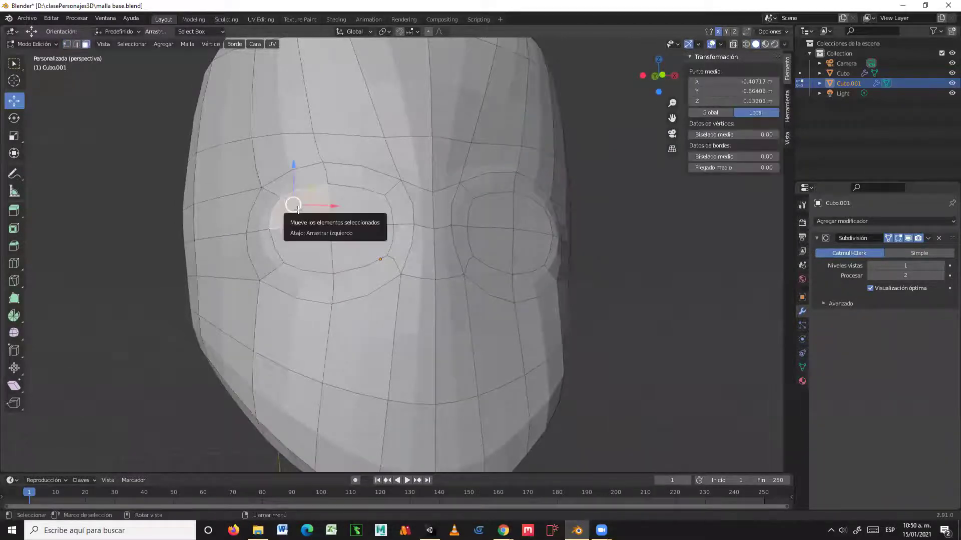
click(16, 64)
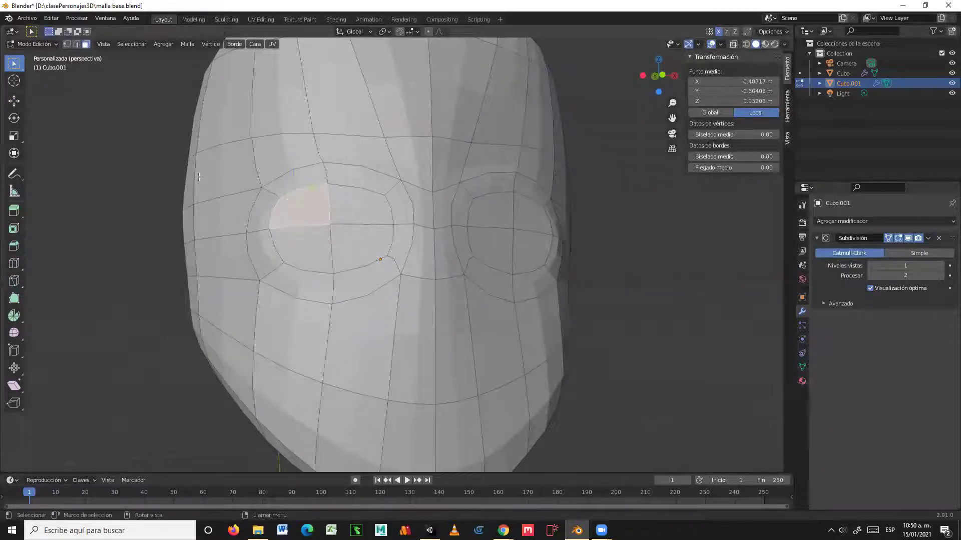
shift+click(363, 203)
shift+click(363, 246)
shift+click(310, 244)
shift+click(500, 214)
shift+click(526, 217)
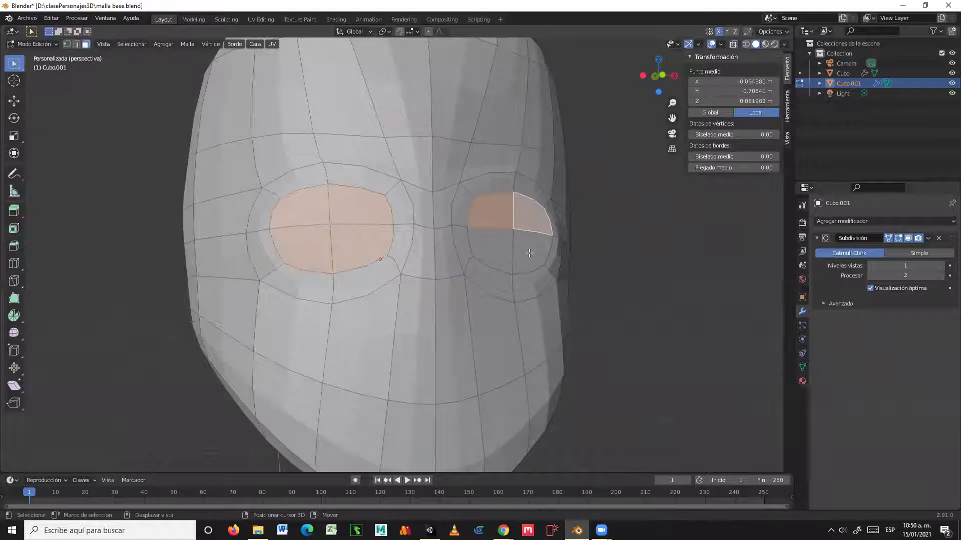
shift+click(529, 253)
shift+click(502, 249)
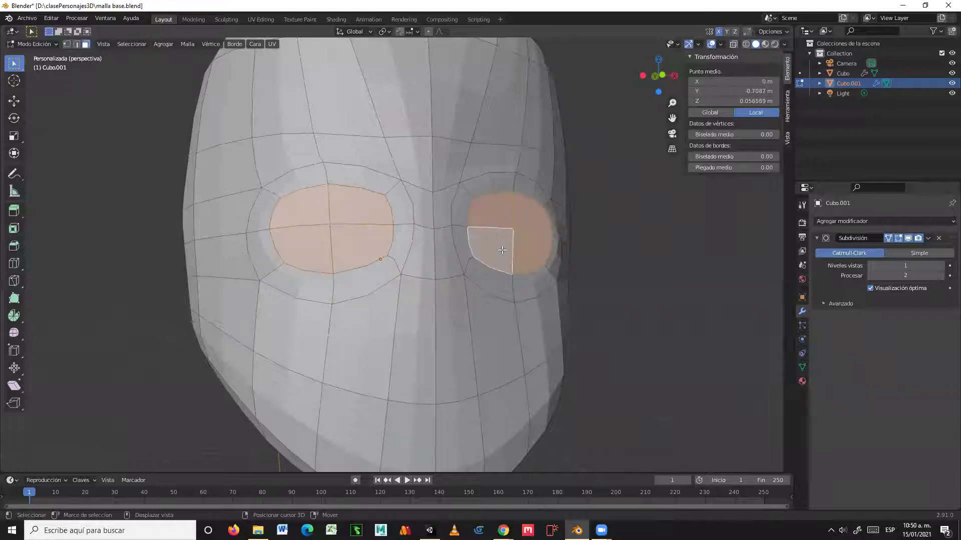
click(13, 231)
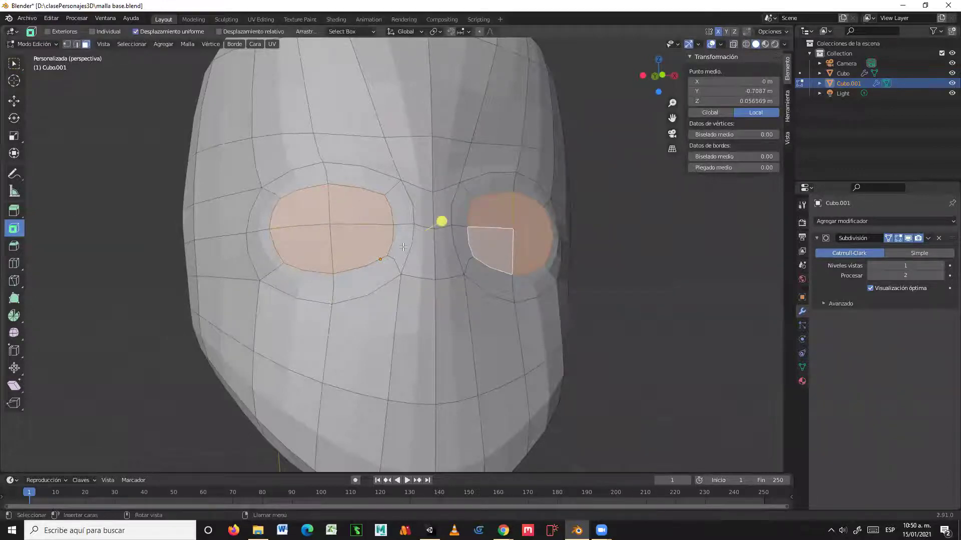
drag(441, 221, 429, 235)
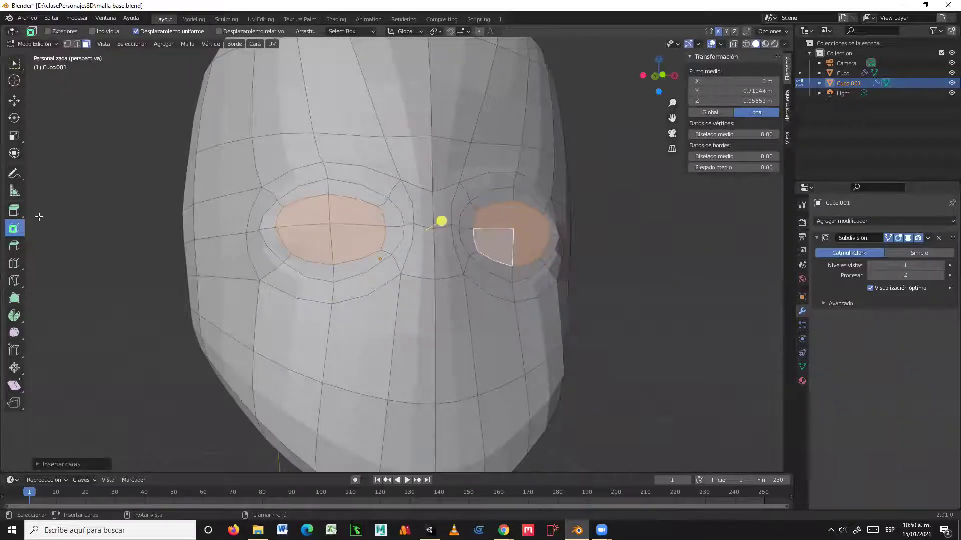
- Push the inset eye faces back into the head to about Y -0.58 m to form the sockets
click(12, 101)
middle_drag(415, 241, 467, 239)
drag(477, 218, 445, 228)
middle_drag(445, 228, 433, 255)
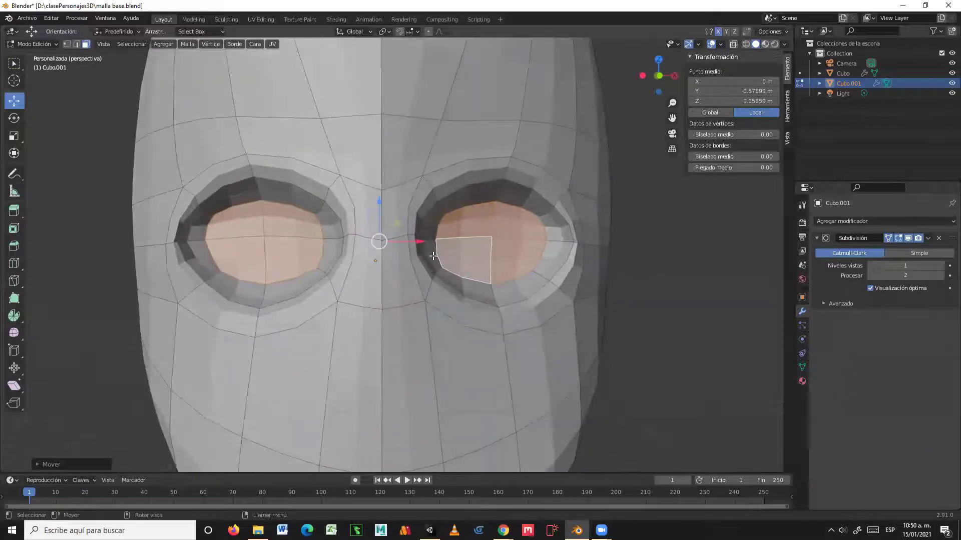
- Move the inner ring's temple-side vertex to about X -0.47 m and nudge its lower temple-side vertex to about X -0.44 m, Z -0.048 m
key(1)
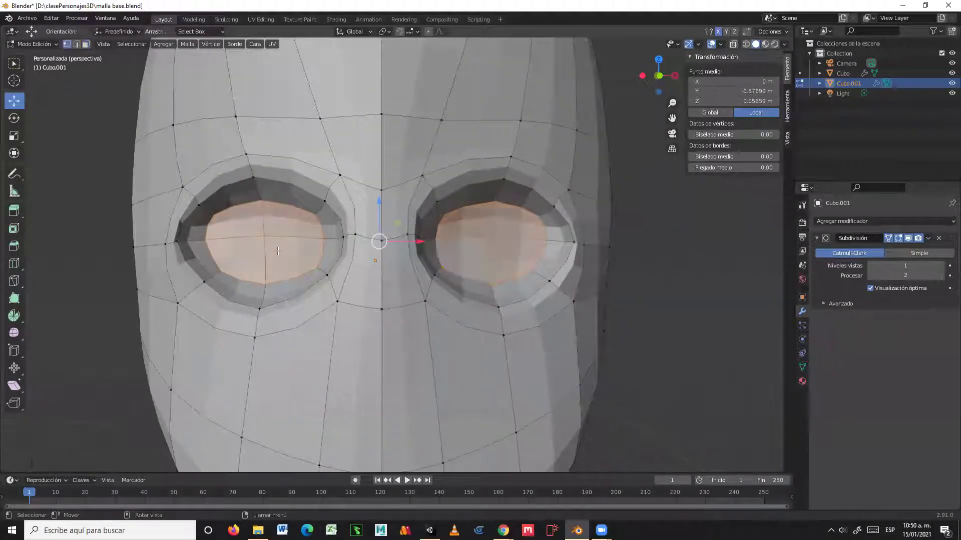
click(176, 242)
drag(196, 240, 230, 243)
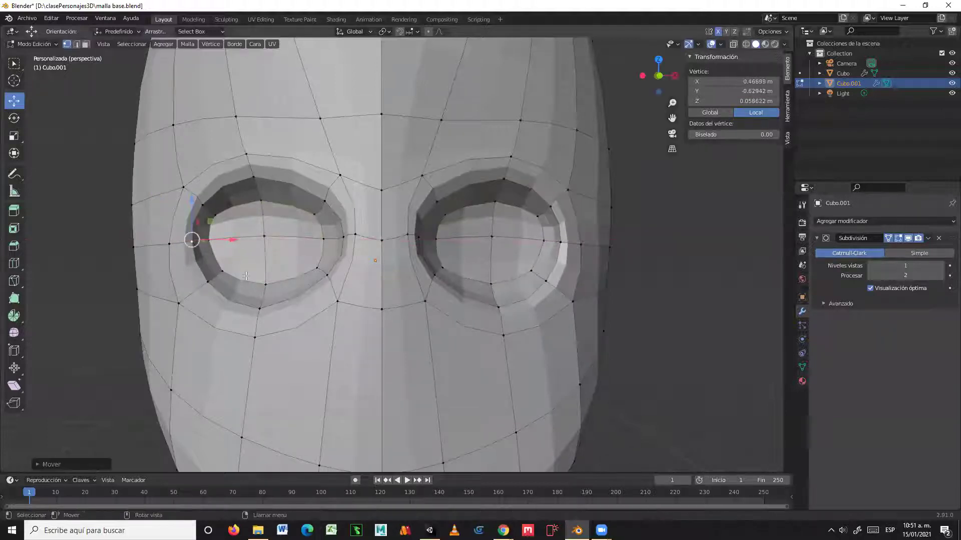
click(209, 281)
middle_drag(215, 281, 298, 286)
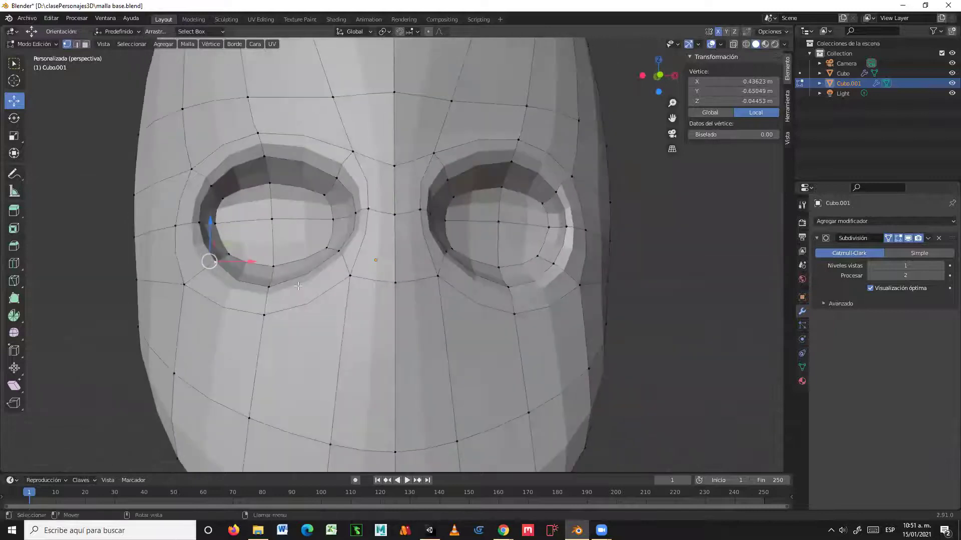
drag(229, 242, 225, 244)
- Enlarge the recessed socket face by lowering its bottom vertex and spreading its temple-side vertices, the upper to about X -0.47 m, Z 0.16 m
click(273, 265)
drag(288, 267, 279, 317)
click(215, 224)
drag(252, 257, 201, 191)
drag(242, 224, 220, 207)
middle_drag(221, 199, 223, 197)
key(g)
click(219, 185)
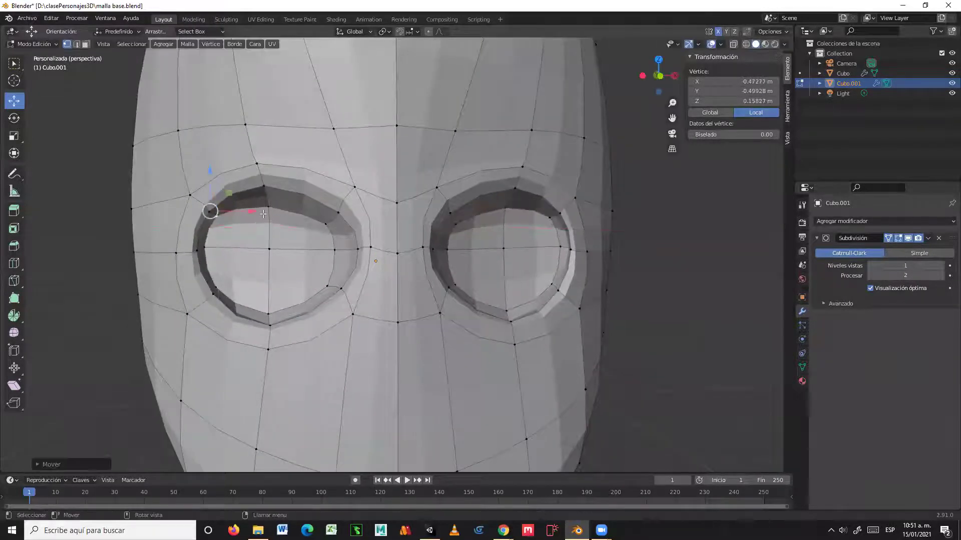
- Raise the recessed socket's top vertex to about Z 0.26 m and move its nose-side upper vertex to about X -0.047 m, Z 0.14 m
click(265, 189)
key(g)
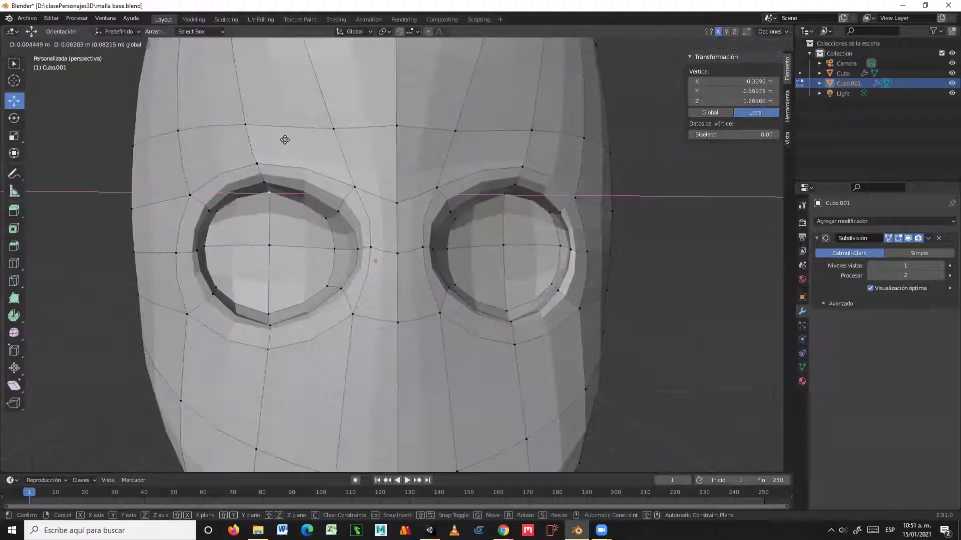
click(339, 204)
click(346, 212)
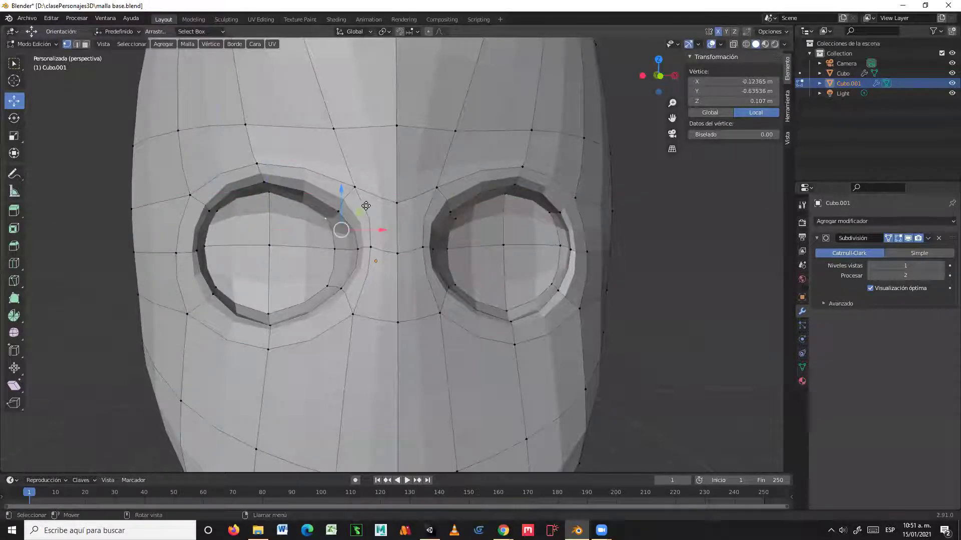
key(g)
key(x)
click(392, 222)
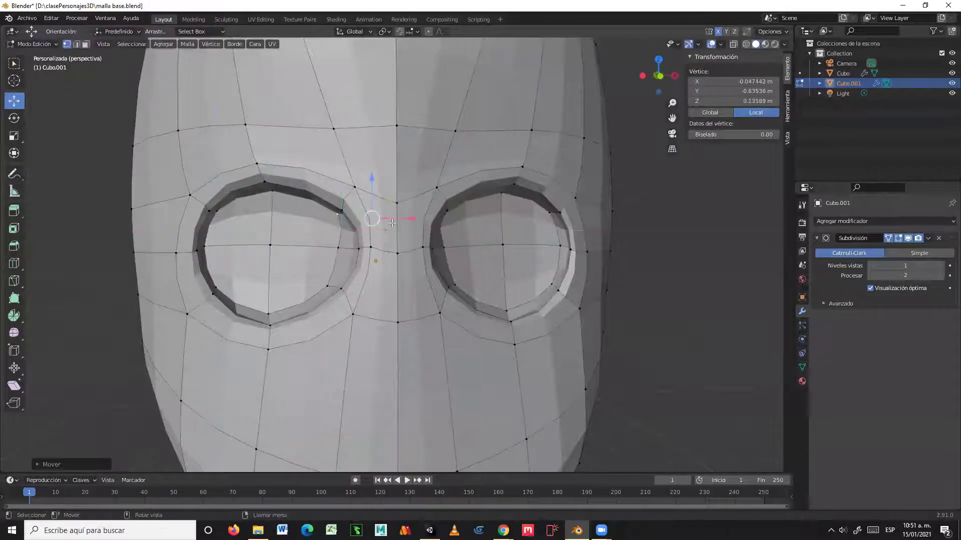
- Move the recessed socket's nose-side vertices toward the nose, the middle to about X -0.038 m and the lower to about X -0.076 m, Z -0.018 m
click(338, 249)
middle_drag(338, 248, 354, 222)
key(g)
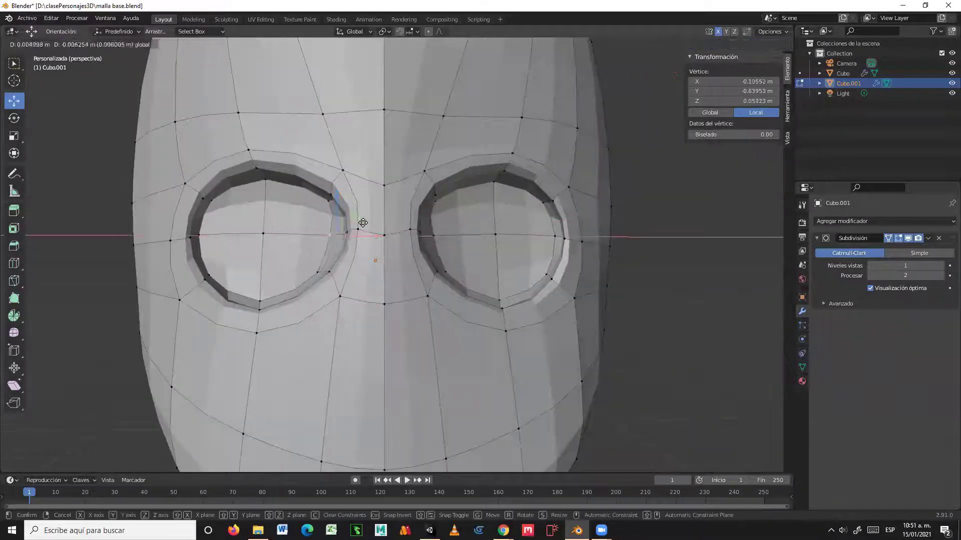
click(347, 268)
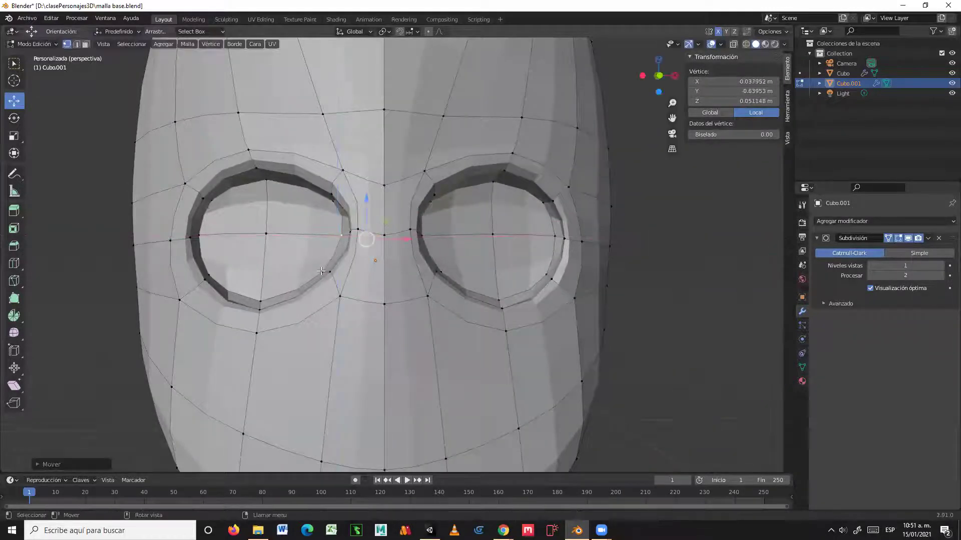
click(331, 261)
key(g)
click(309, 285)
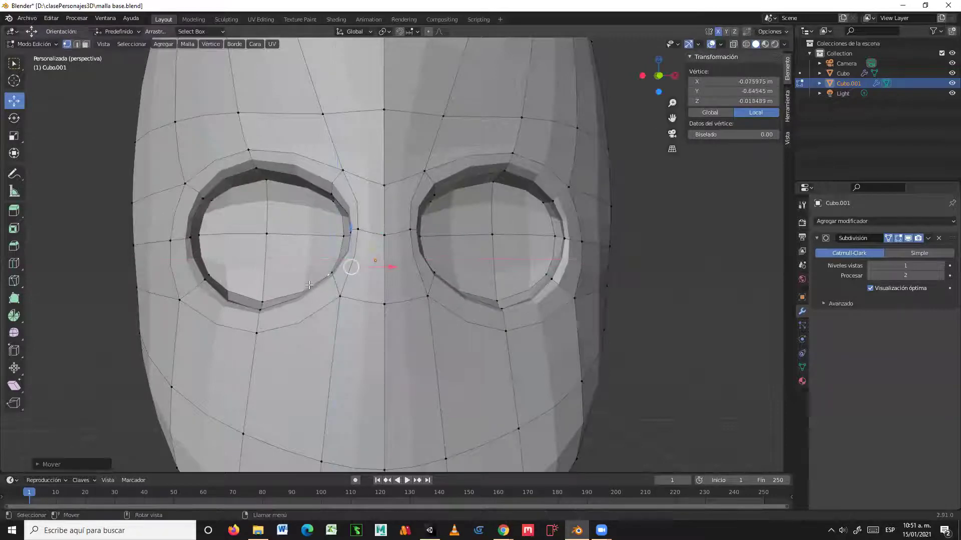
- Adjust the outer ring's bottom vertex to about Z -0.24 m and raise the inner ring's bottom vertex to about Z -0.073 m
scroll(285, 303, up, 2)
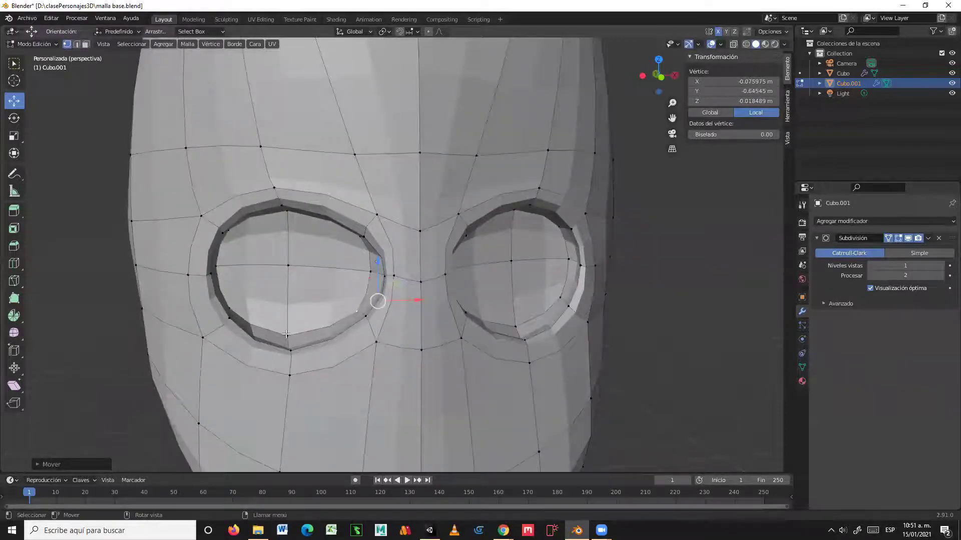
click(290, 375)
middle_drag(289, 375, 307, 312)
key(g)
click(257, 291)
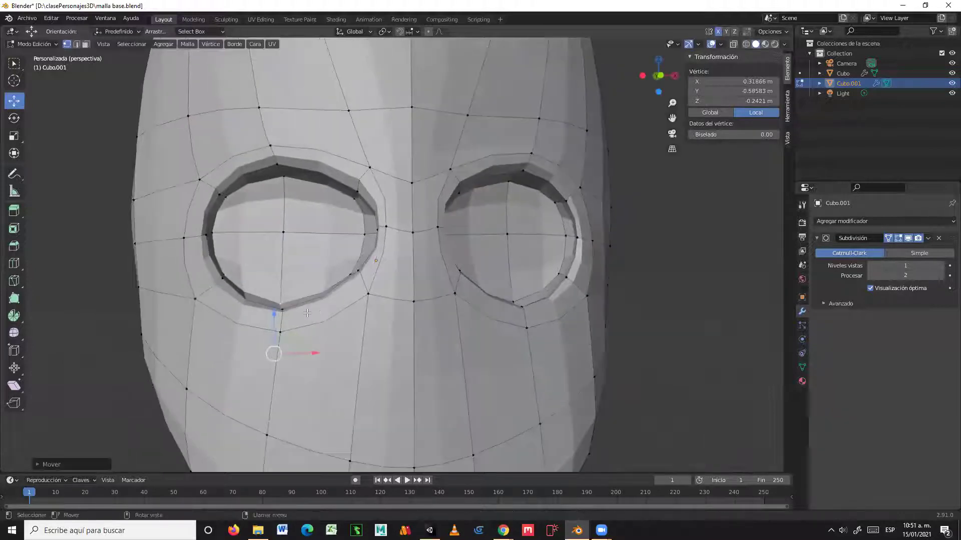
click(281, 311)
drag(279, 281, 281, 249)
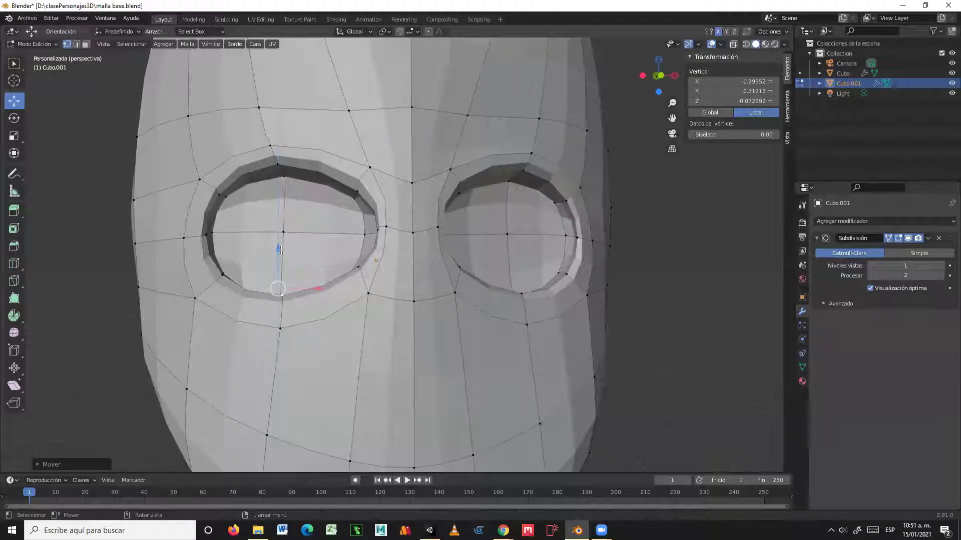
- Move the inner ring's lower temple-side vertex to about X -0.40 m, Z -0.021 m, and shift the upper one slightly toward the nose
click(221, 274)
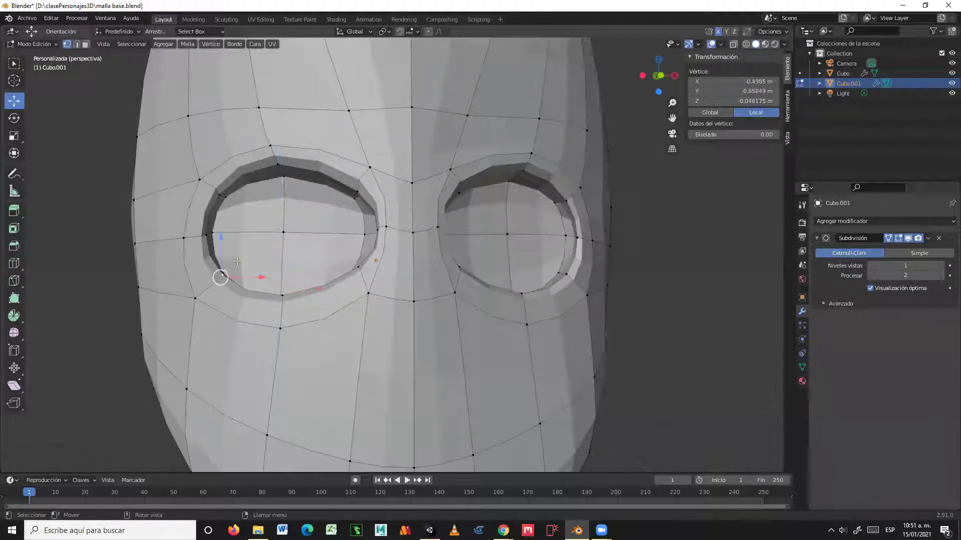
key(g)
key(x)
click(250, 249)
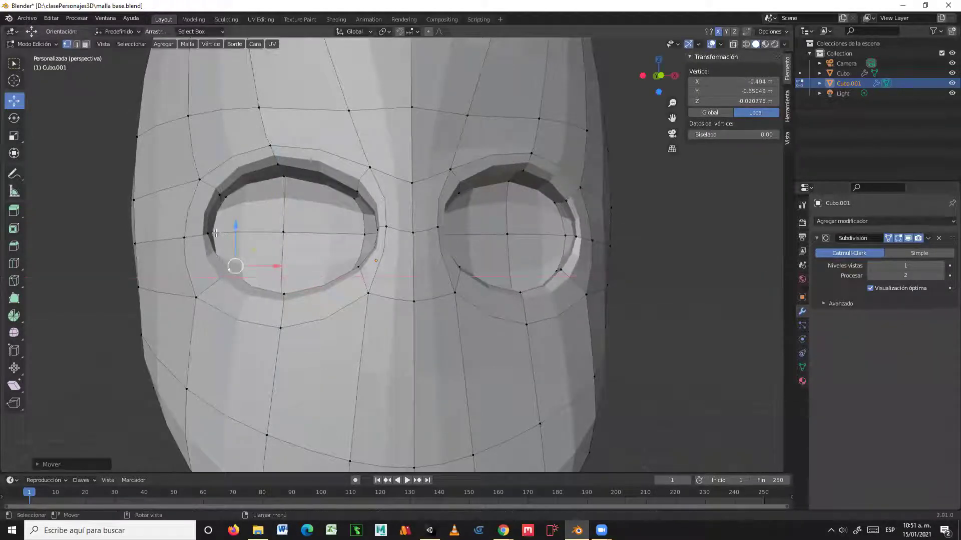
click(220, 196)
key(g)
key(x)
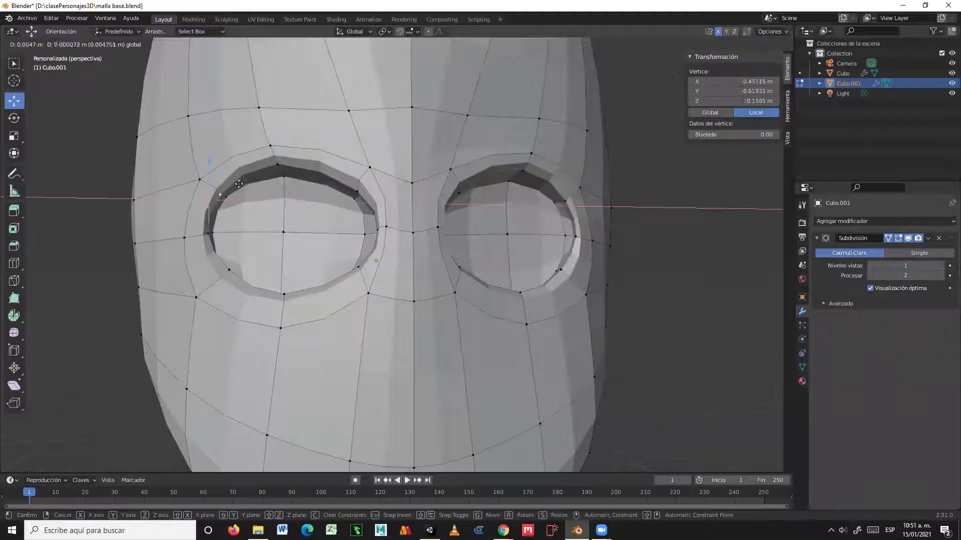
click(250, 188)
- Lower the inner ring's top vertex to about Z 0.17 m
click(280, 164)
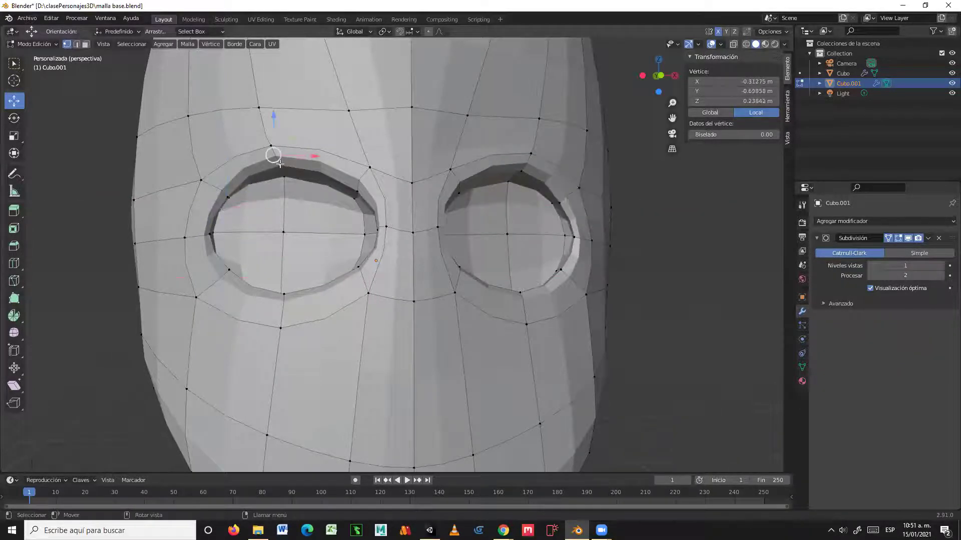
drag(274, 115, 277, 144)
middle_drag(361, 242, 386, 281)
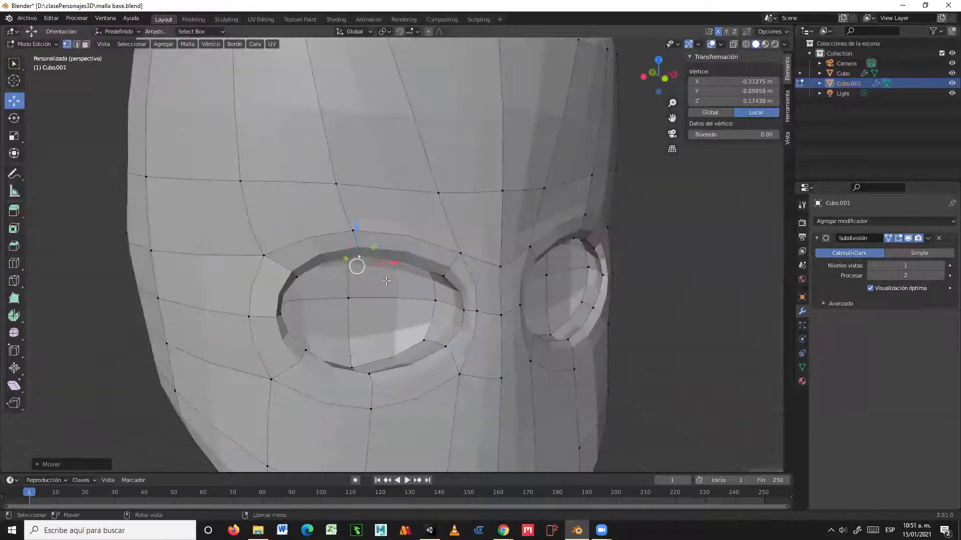
- Shift the inner ring's nose-side vertex away from the nose and place its upper nose-side vertex at about X -0.13 m, Z 0.13 m
click(464, 310)
middle_drag(464, 310, 396, 253)
drag(396, 253, 380, 255)
mouse_move(333, 215)
mouse_down()
mouse_move(349, 197)
mouse_move(344, 204)
mouse_up()
key(alt+a)
click(334, 213)
middle_drag(296, 313, 303, 312)
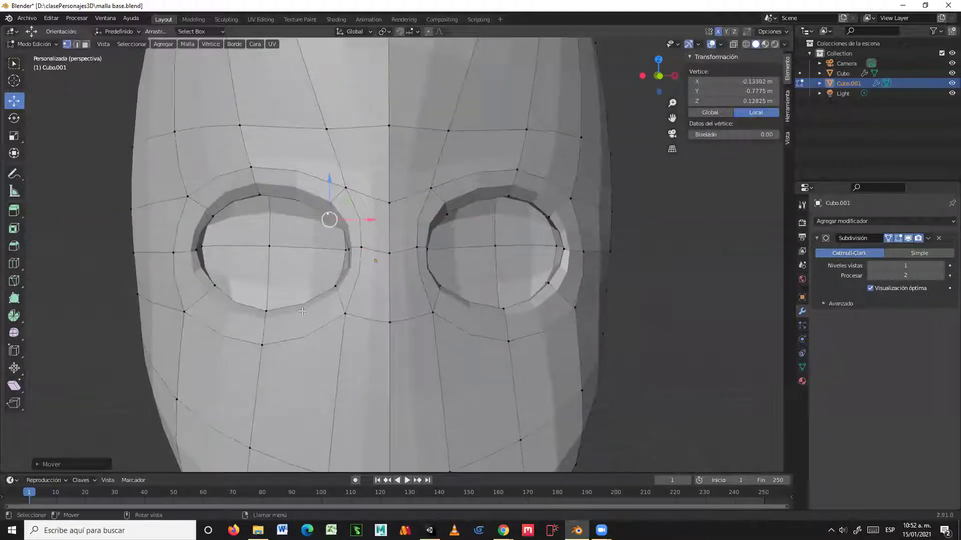
- Shift the inner ring's nose-side and lower nose-side vertices away from the nose, and place its upper nose-side vertex at about X -0.13 m, Z 0.12 m
click(350, 284)
drag(367, 265, 327, 281)
middle_drag(371, 268, 384, 248)
click(383, 283)
drag(375, 248, 370, 249)
click(325, 218)
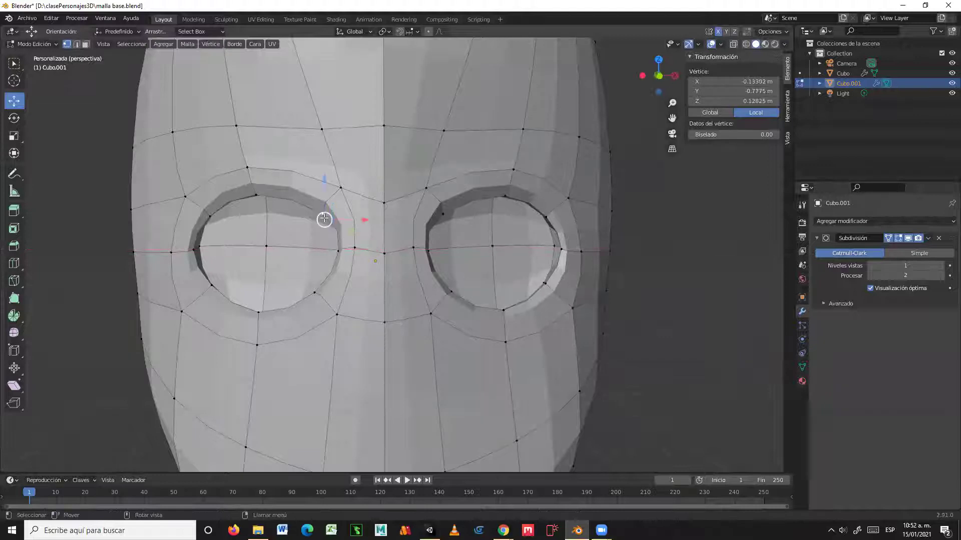
drag(347, 200, 343, 208)
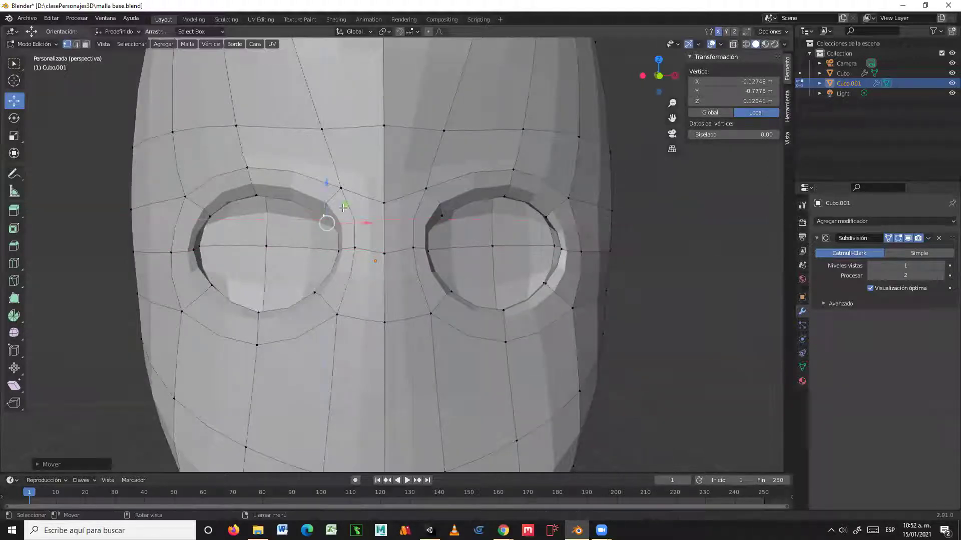
- Nudge the inner ring's top vertex slightly down and toward the nose, and place its upper temple-side vertex at about X -0.40 m, Z 0.14 m
click(256, 196)
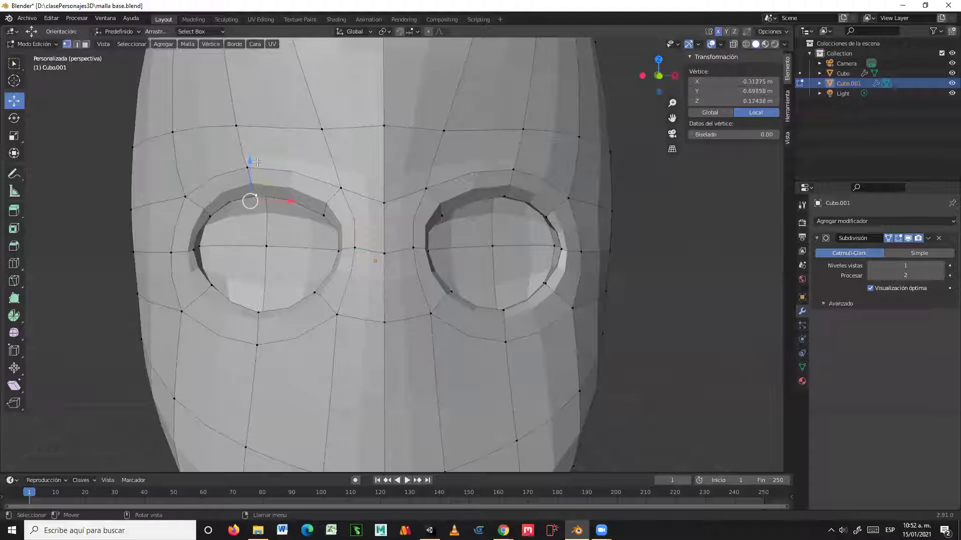
drag(271, 184, 261, 218)
click(209, 216)
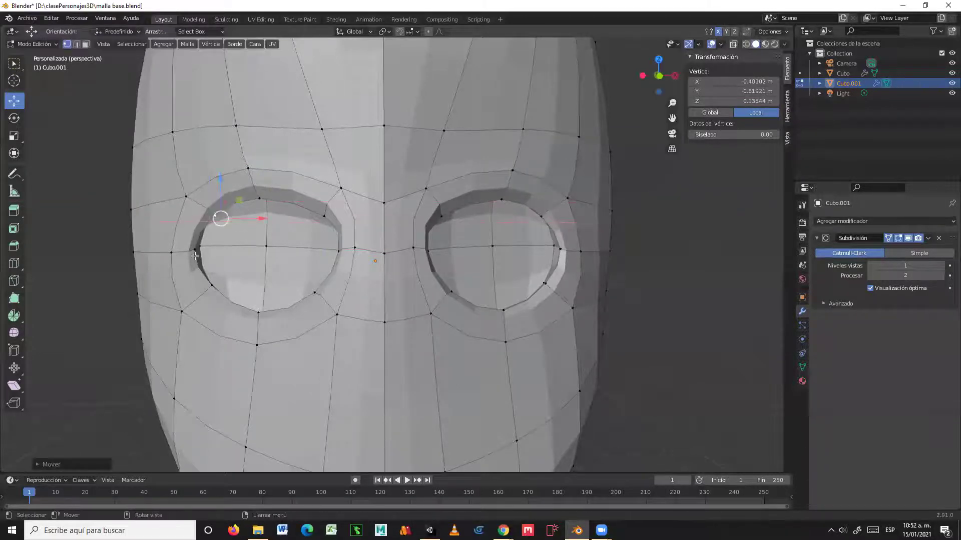
- Move the inner ring's temple-side vertex toward the nose to about X -0.44 m
click(195, 248)
middle_drag(195, 249, 239, 249)
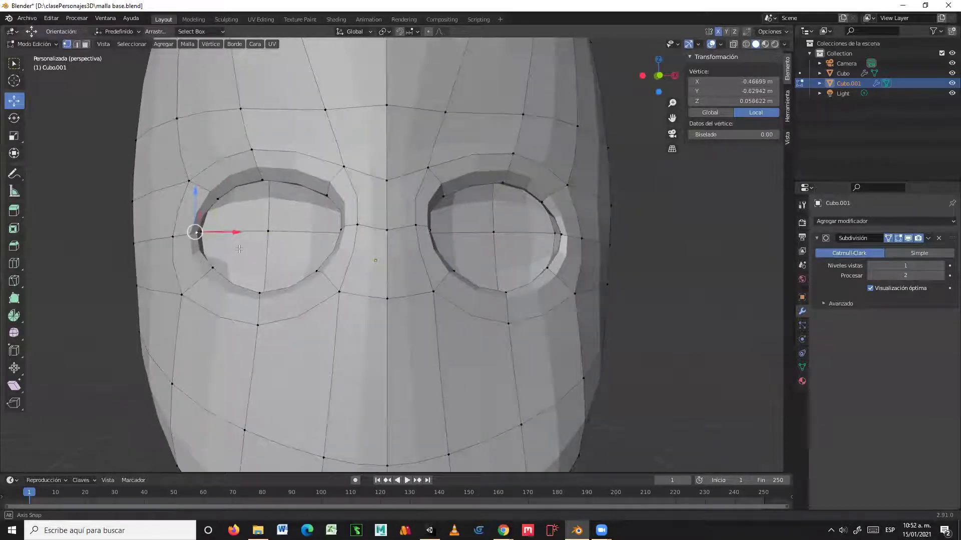
drag(234, 231, 248, 232)
- Inspect the eye sockets with the subdivision's viewport levels at 0, and restore the levels to 1
mouse_move(246, 255)
middle_down()
mouse_move(226, 241)
mouse_move(253, 251)
middle_up()
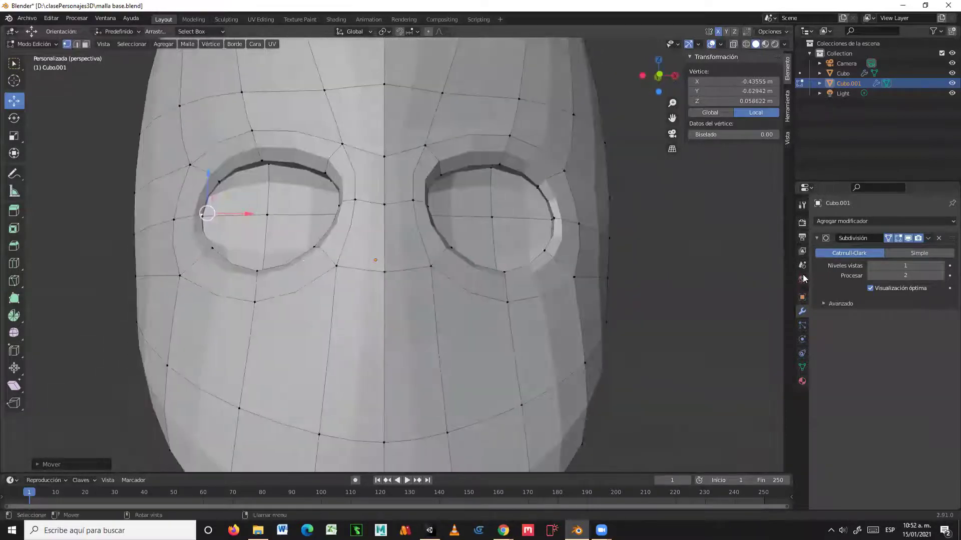
click(870, 265)
scroll(576, 281, up, 3)
middle_drag(576, 280, 607, 267)
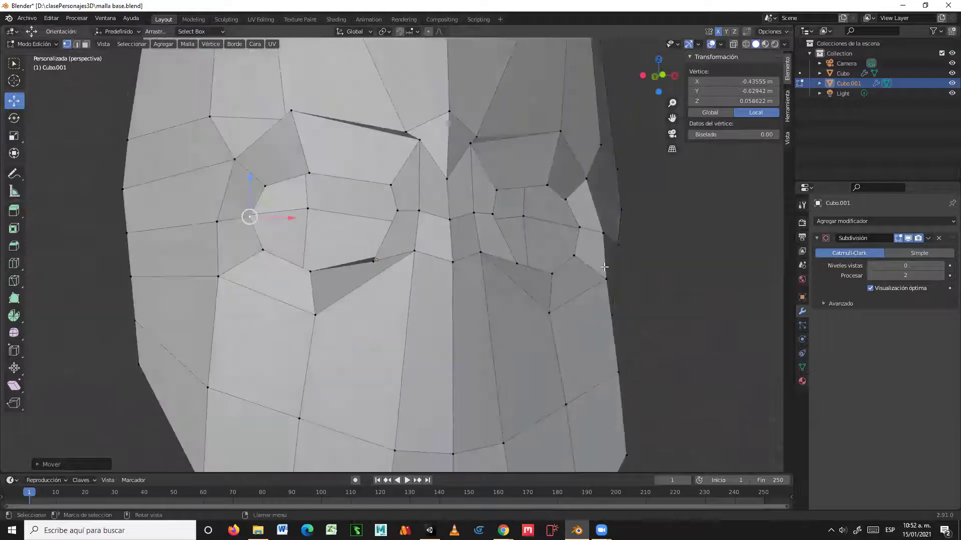
click(935, 265)
scroll(560, 300, up, 3)
middle_drag(561, 300, 550, 320)
scroll(551, 321, down, 2)
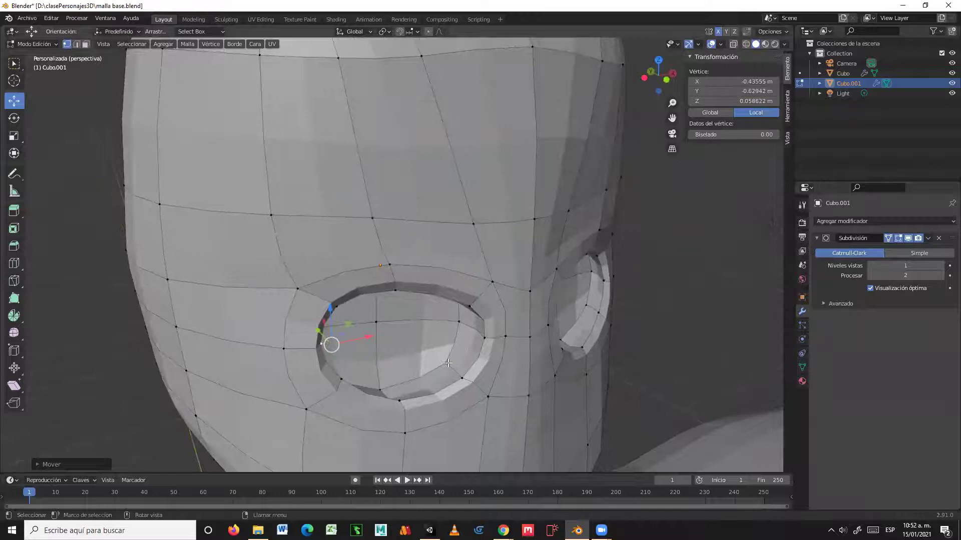
- Move the outer ring's nose-side vertex down and toward the nose to about X -0.048 m, Z -0.034 m
middle_drag(447, 362, 384, 298)
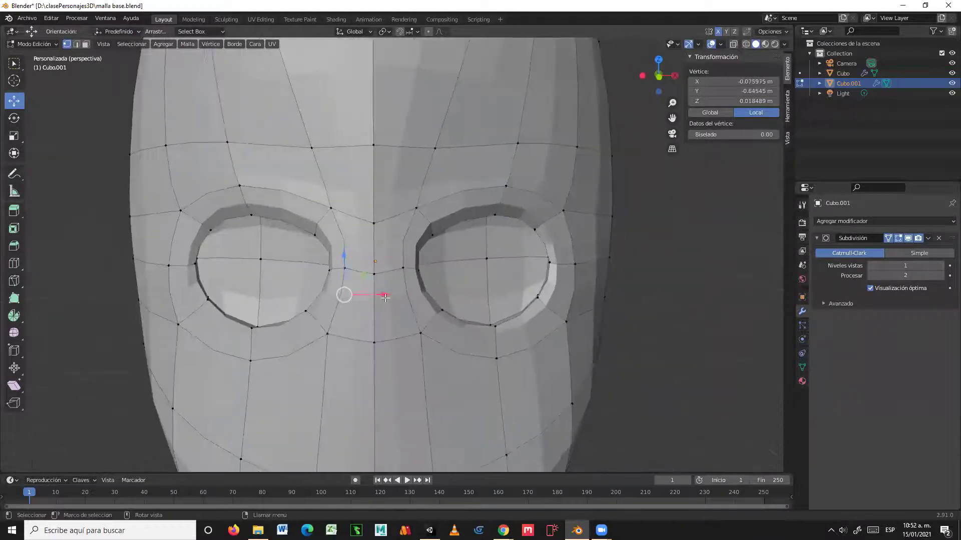
key(g)
key(x)
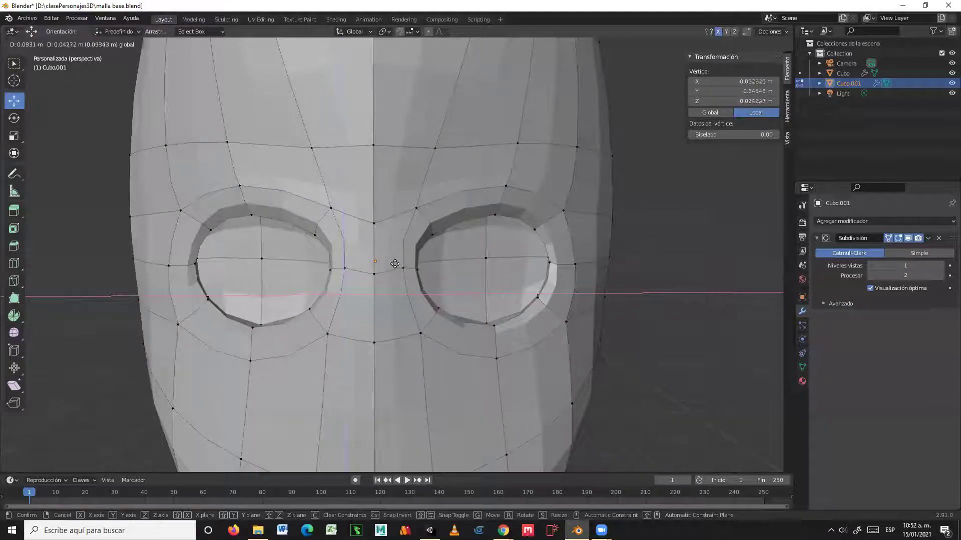
click(375, 283)
middle_drag(375, 284, 490, 320)
scroll(510, 330, down, 5)
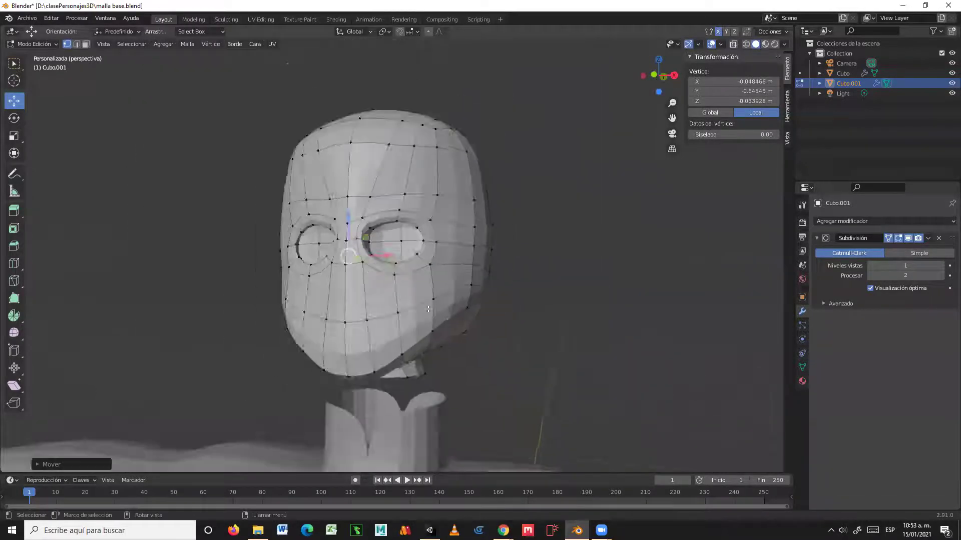
scroll(503, 328, up, 6)
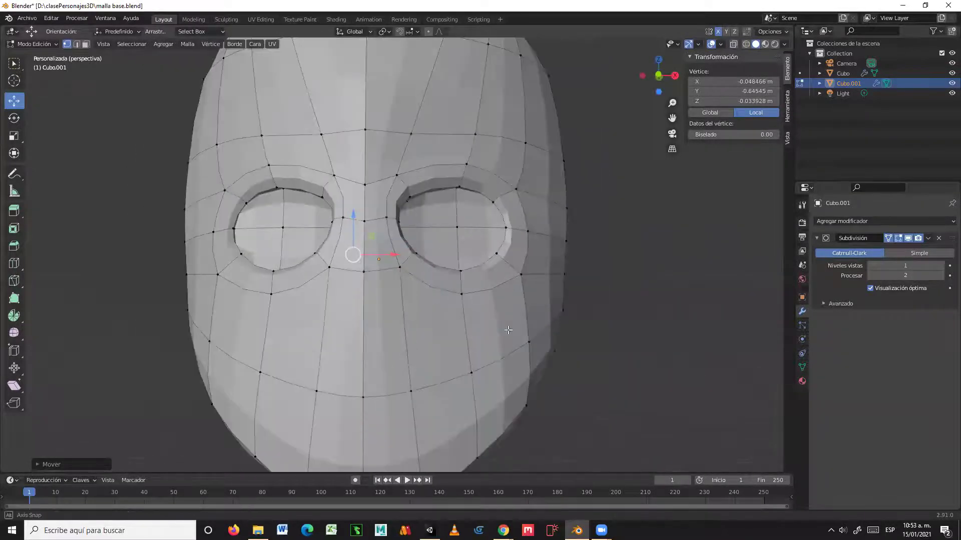
mouse_move(499, 325)
middle_down()
mouse_move(581, 331)
mouse_move(510, 334)
middle_up()
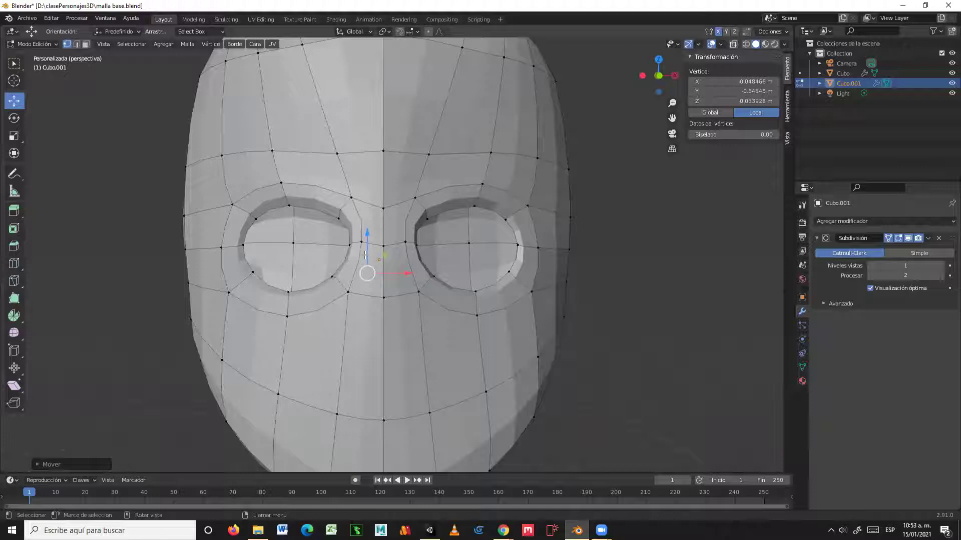
- Bring the outer ring's nose-side vertex closer to the nose and place its lower nose-side vertex at about X -0.072 m, Z -0.033 m
scroll(365, 256, up, 3)
click(332, 231)
drag(353, 216, 389, 236)
shift+click(309, 324)
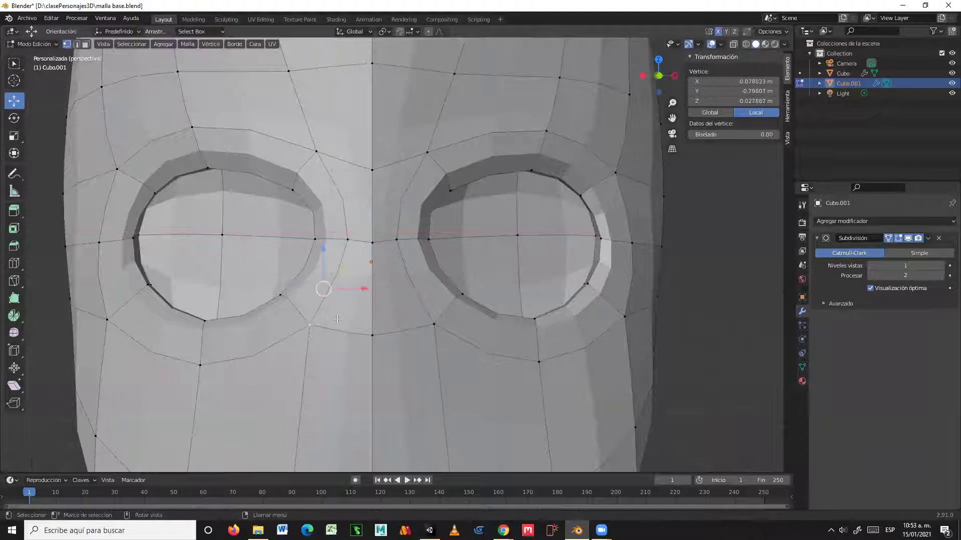
drag(348, 266, 351, 270)
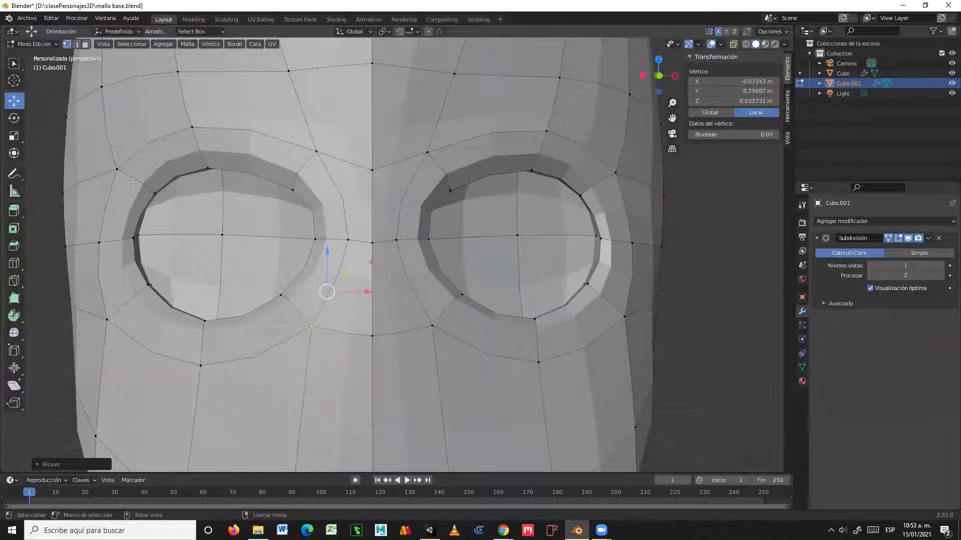
- Try to cut an edge loop around each eye socket between the outer and inner rings
click(13, 264)
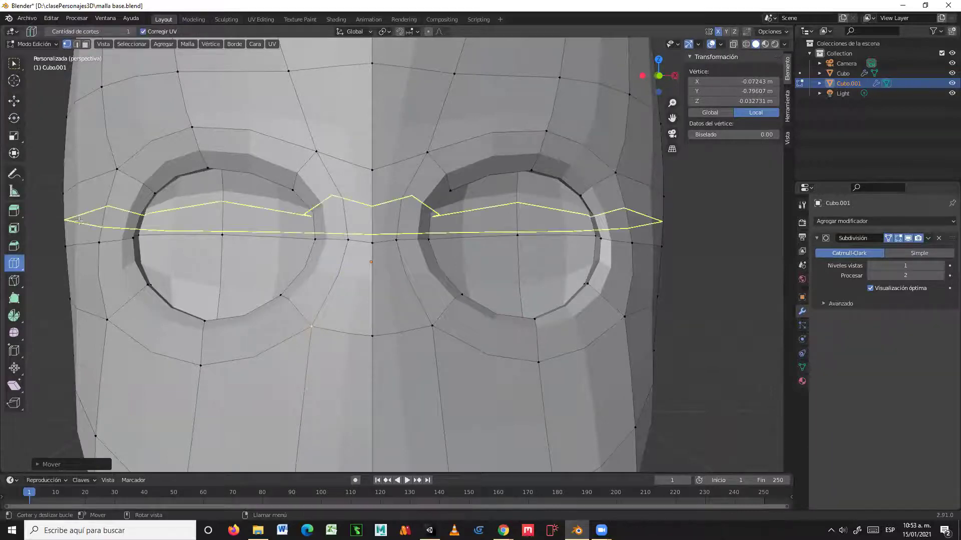
click(136, 176)
middle_drag(647, 276, 641, 270)
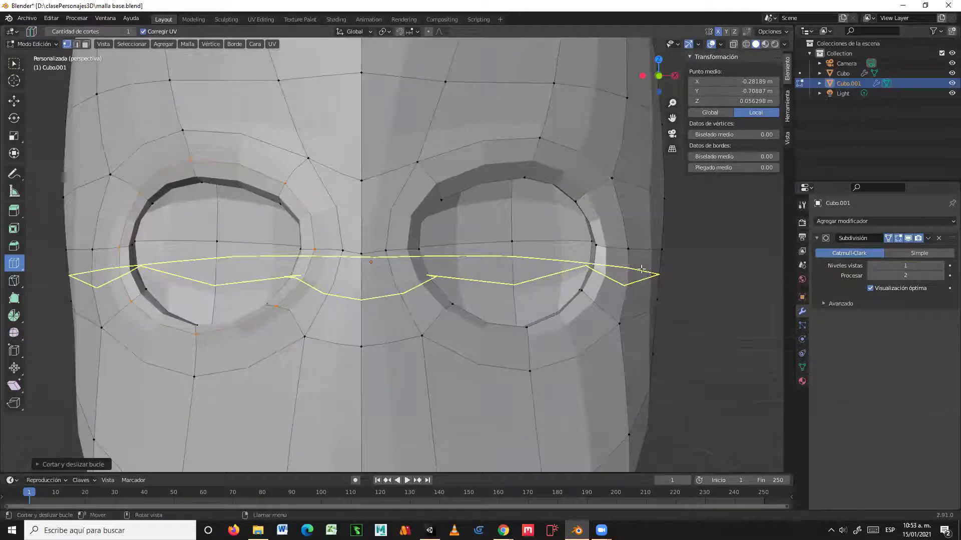
click(437, 188)
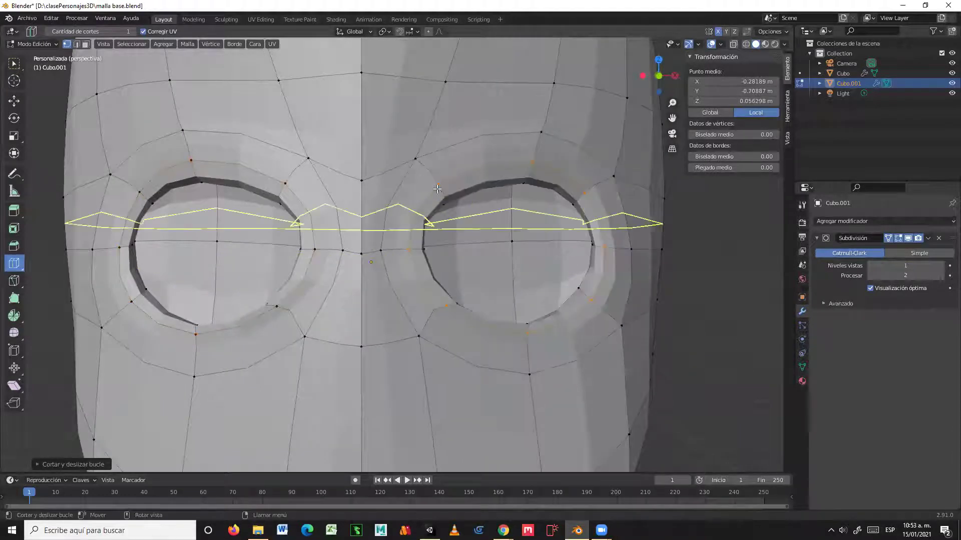
scroll(651, 273, down, 3)
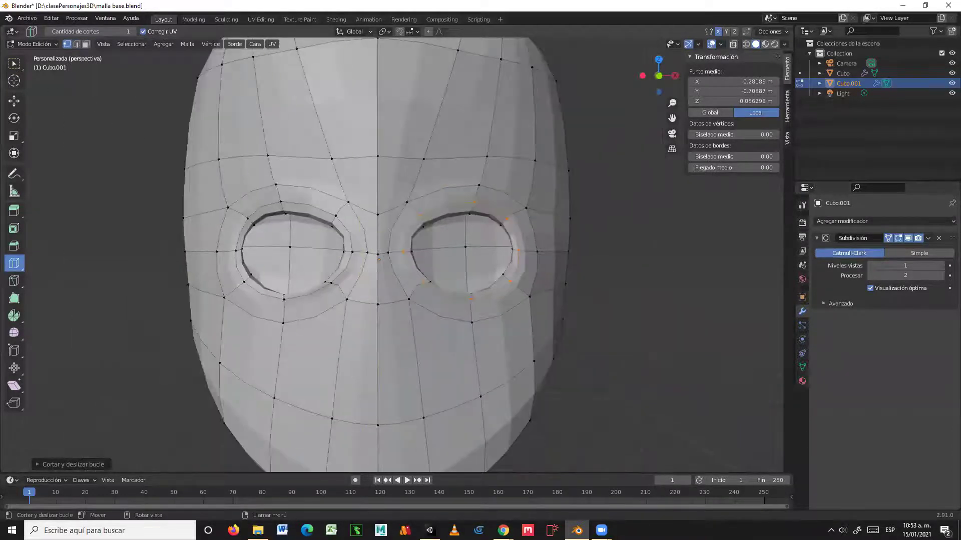
- Undo the loop cuts around both eye sockets
click(14, 63)
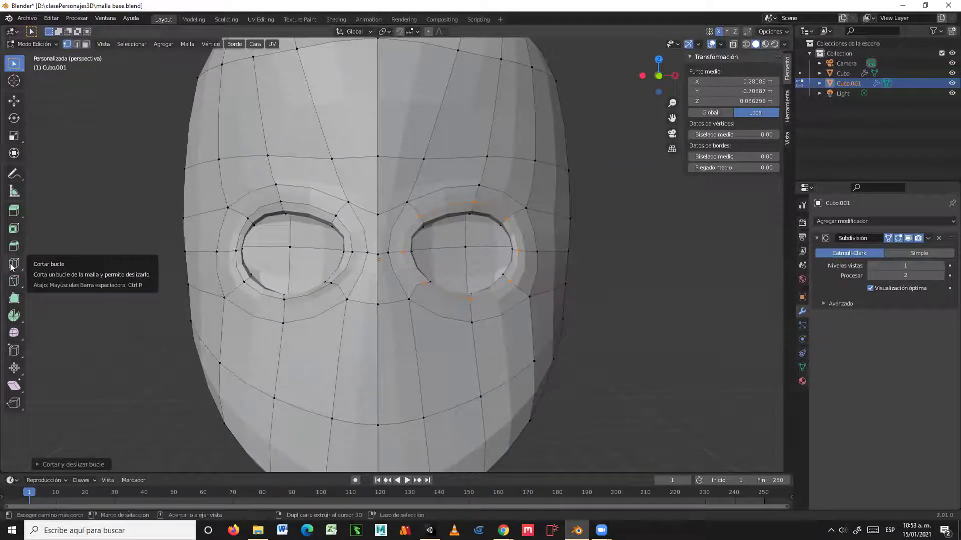
key(ctrl+z)
key(ctrl+z)
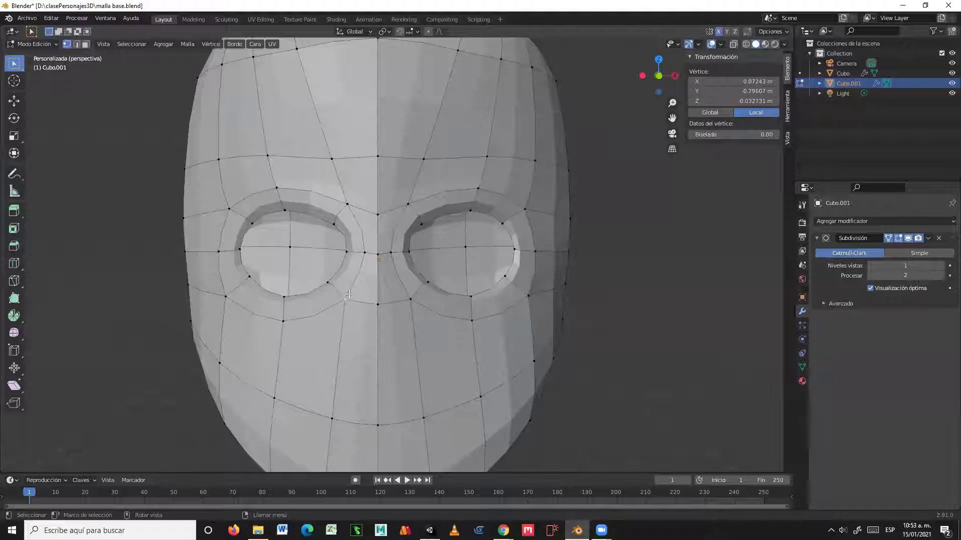
- Cut one edge loop between the outer and inner rings of each eye socket and clear the selection
click(14, 266)
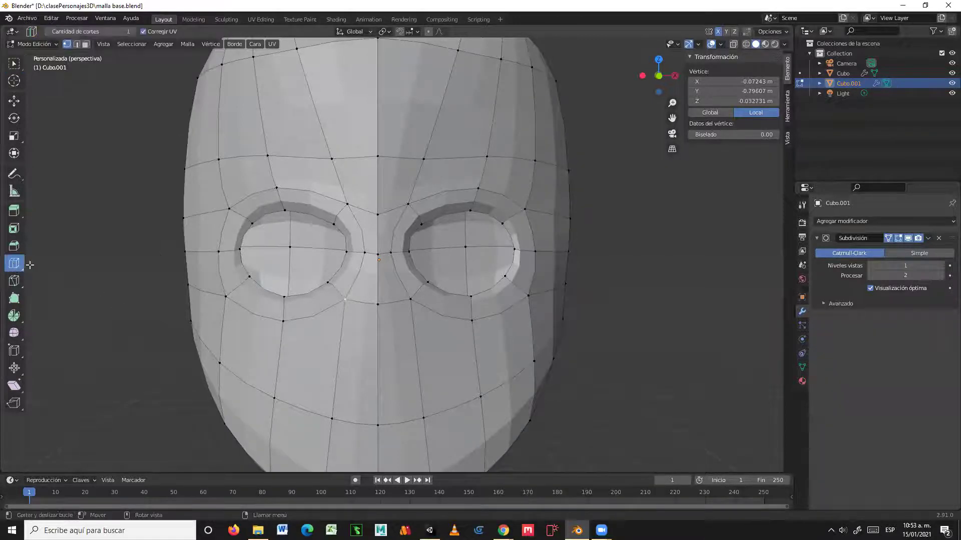
scroll(345, 261, up, 3)
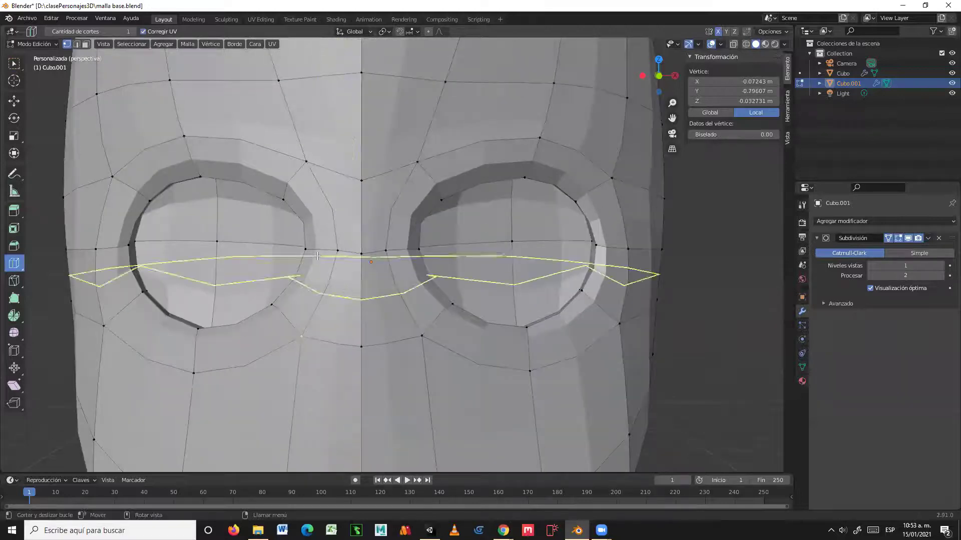
scroll(317, 256, up, 2)
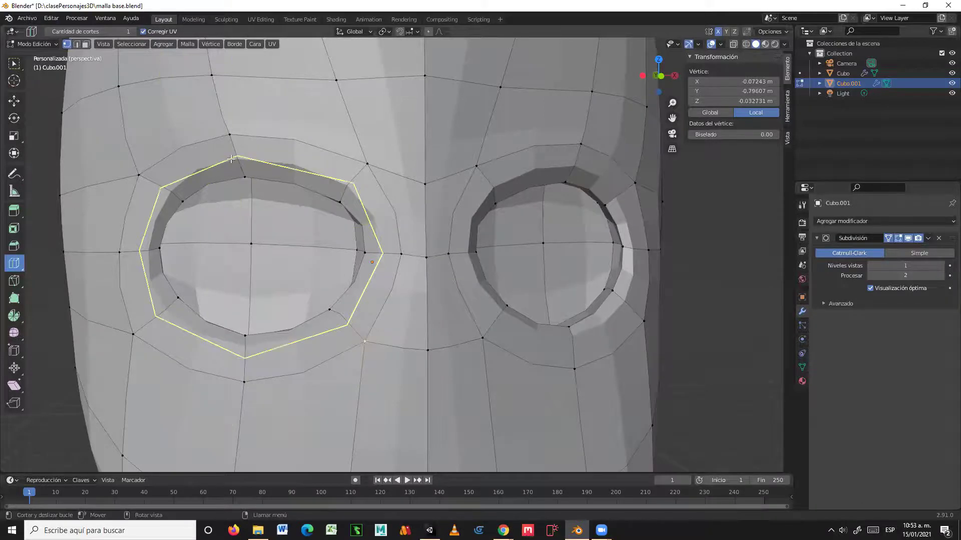
click(383, 221)
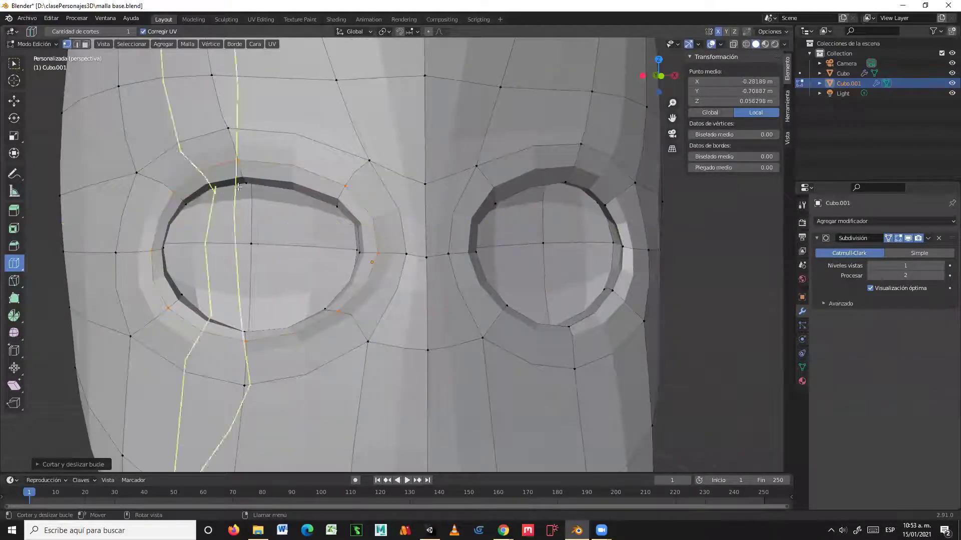
middle_drag(476, 210, 440, 201)
click(433, 167)
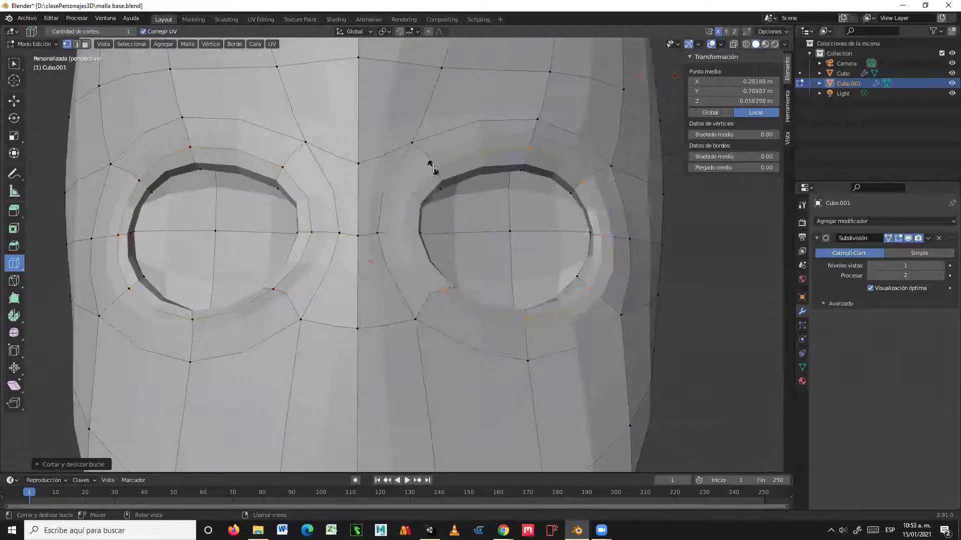
click(15, 65)
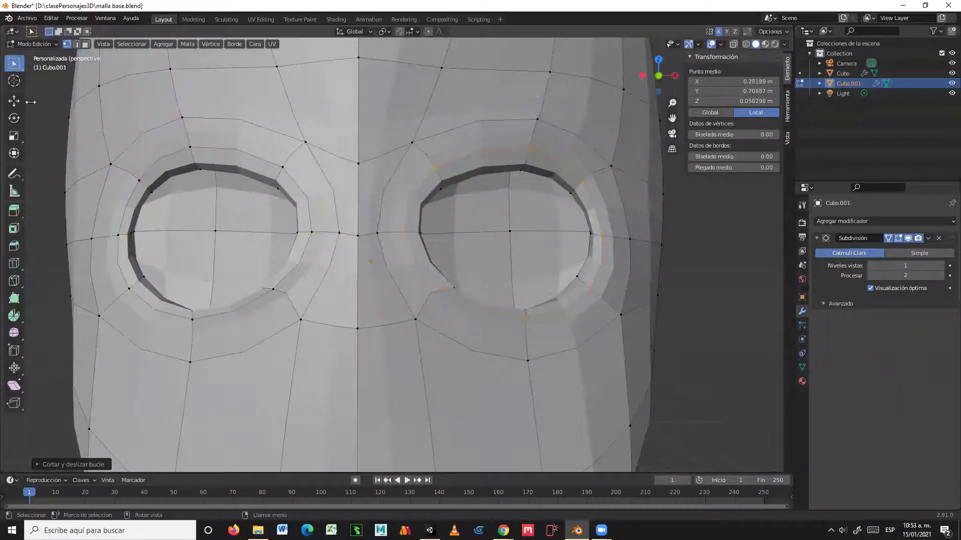
click(44, 131)
- Set the head's subdivision viewport levels to 2
scroll(70, 249, down, 3)
middle_drag(168, 307, 207, 304)
scroll(178, 306, up, 2)
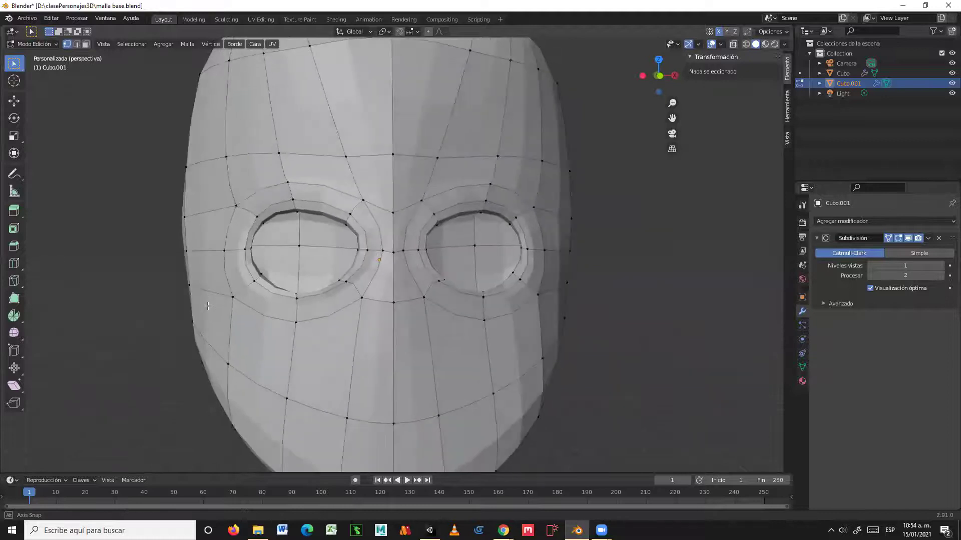
scroll(208, 304, up, 2)
click(14, 101)
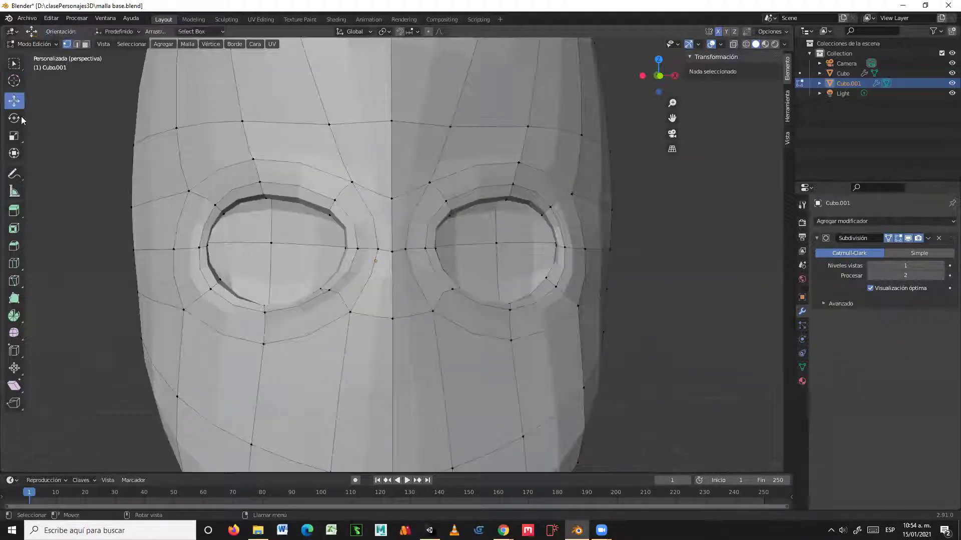
click(940, 265)
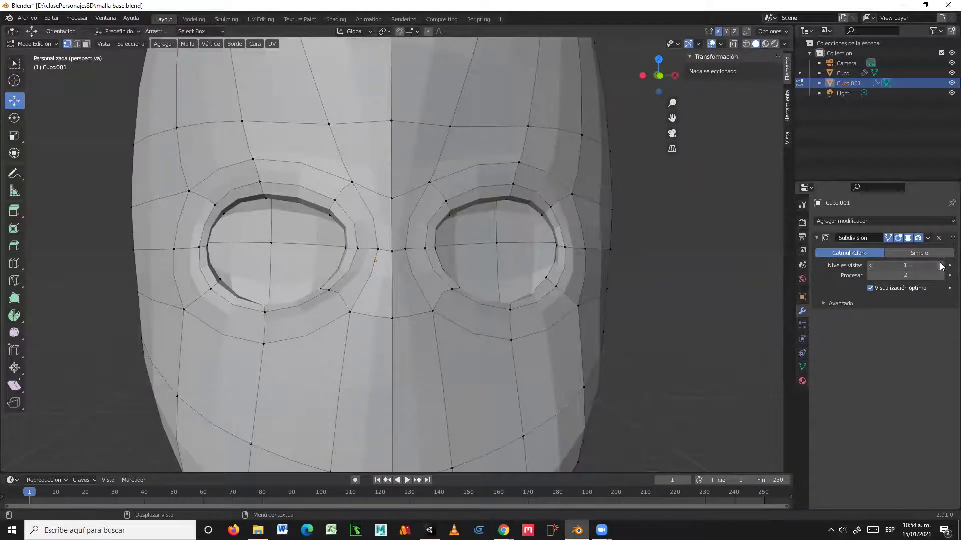
middle_drag(623, 266, 624, 264)
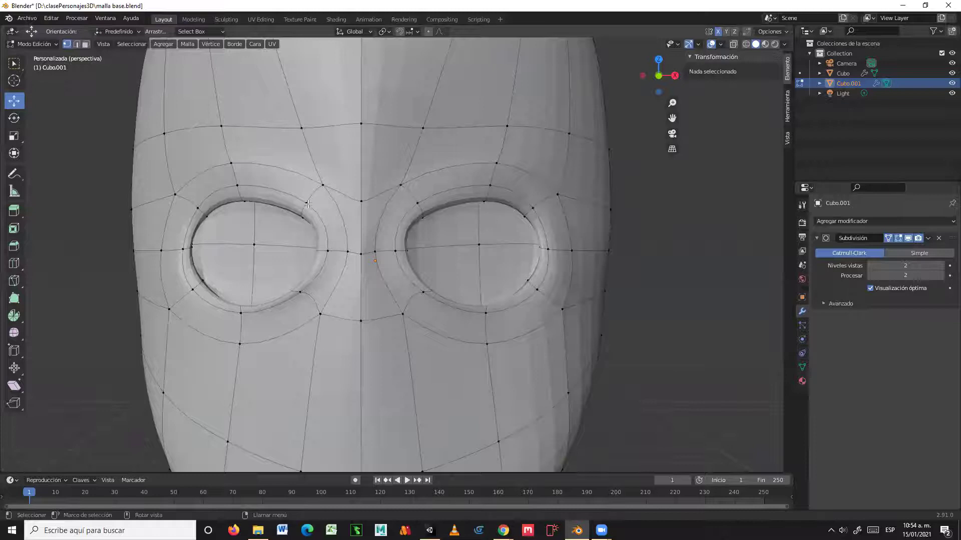
middle_drag(308, 204, 329, 213)
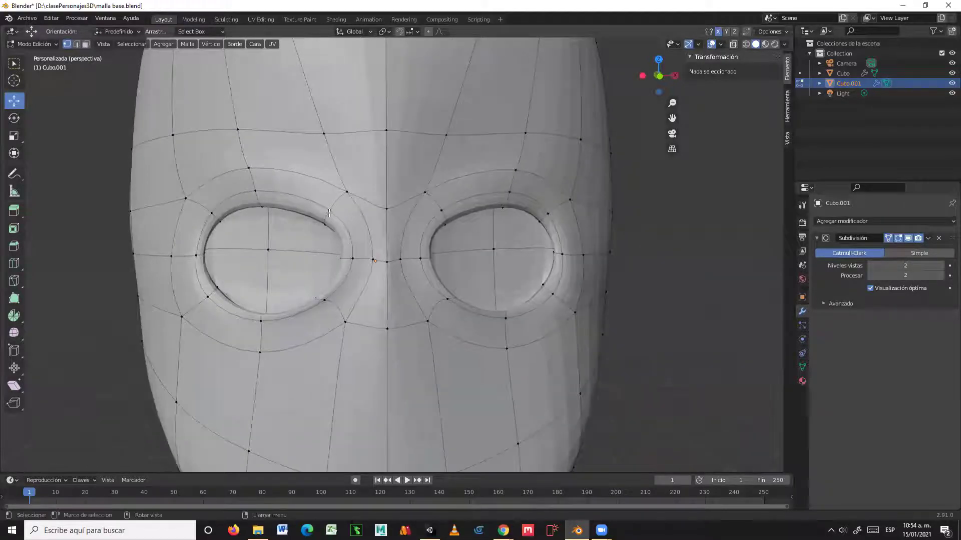
- Move the new middle ring's upper temple-side vertex to about X -0.48 m, Z 0.19 m and its temple-side vertex to about X -0.52 m, Z 0.044 m
click(210, 214)
drag(221, 192, 210, 196)
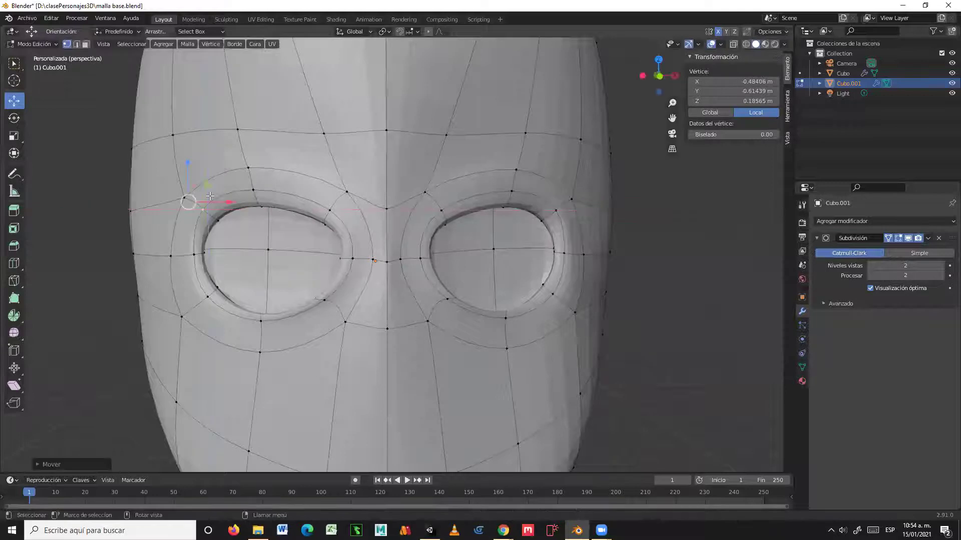
click(193, 255)
drag(193, 255, 210, 271)
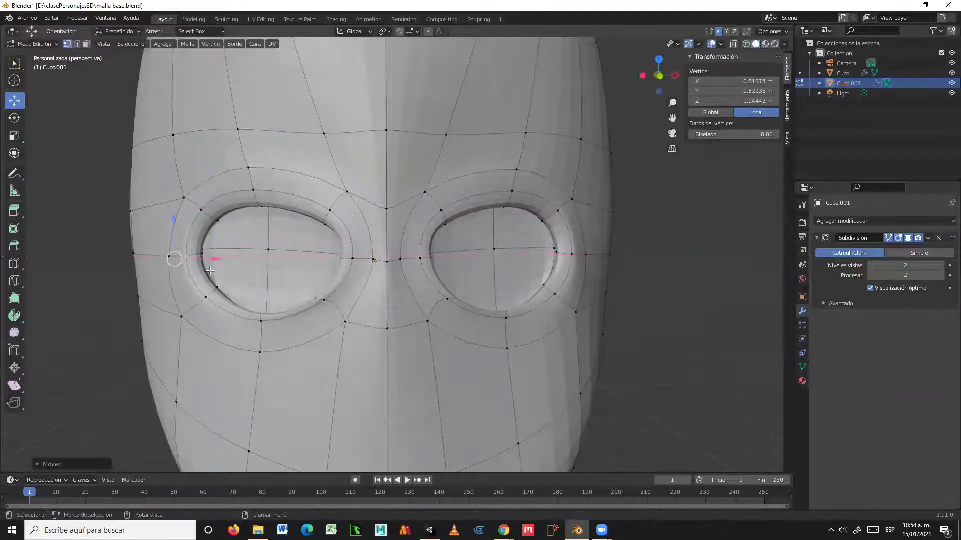
- Lower the middle ring's bottom vertex and move its lower nose-side vertex to about X -0.079 m, Z -0.078 m
click(260, 351)
drag(259, 315, 350, 317)
click(332, 301)
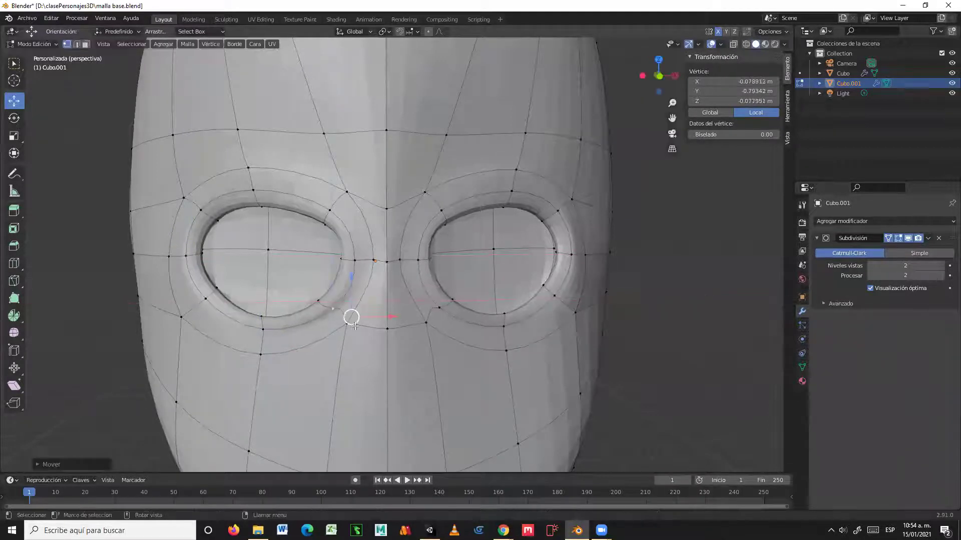
- Move the outer eye ring's lower nose-side vertex closer to the nose bridge and shift its nose-side vertex slightly toward the eye
click(427, 322)
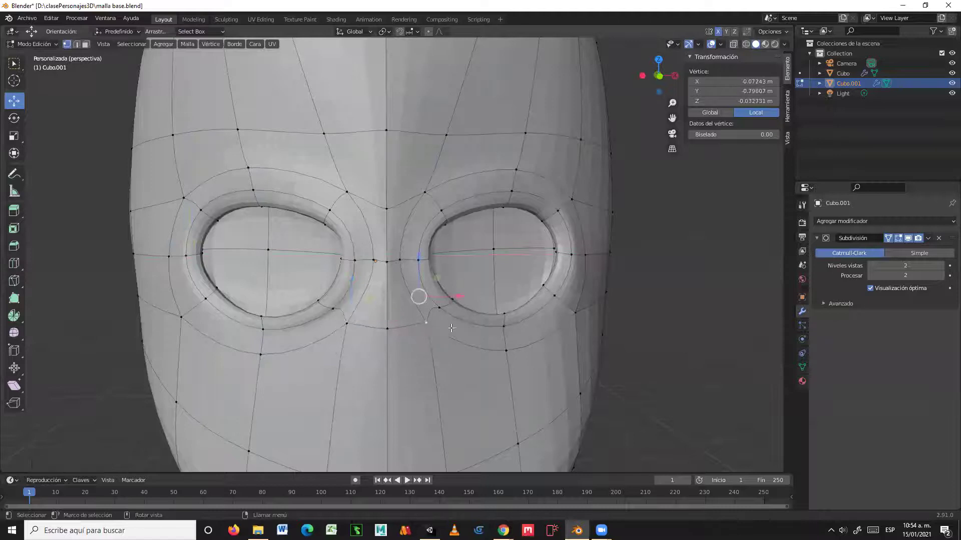
drag(439, 278, 369, 229)
click(376, 261)
- Move the outer ring's upper nose-side vertex without changing its depth, to about X -0.052 m, Z 0.204 m
click(347, 192)
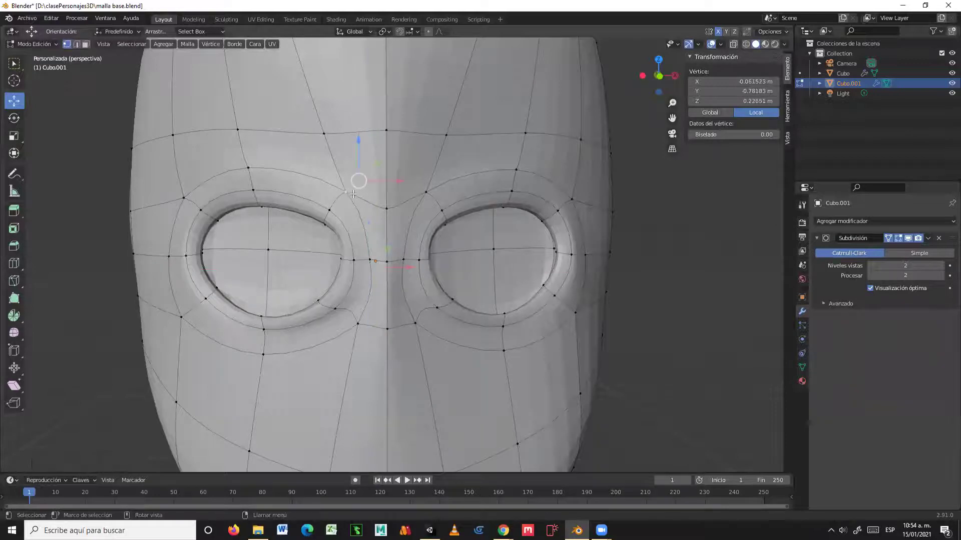
key(g)
key(shift+y)
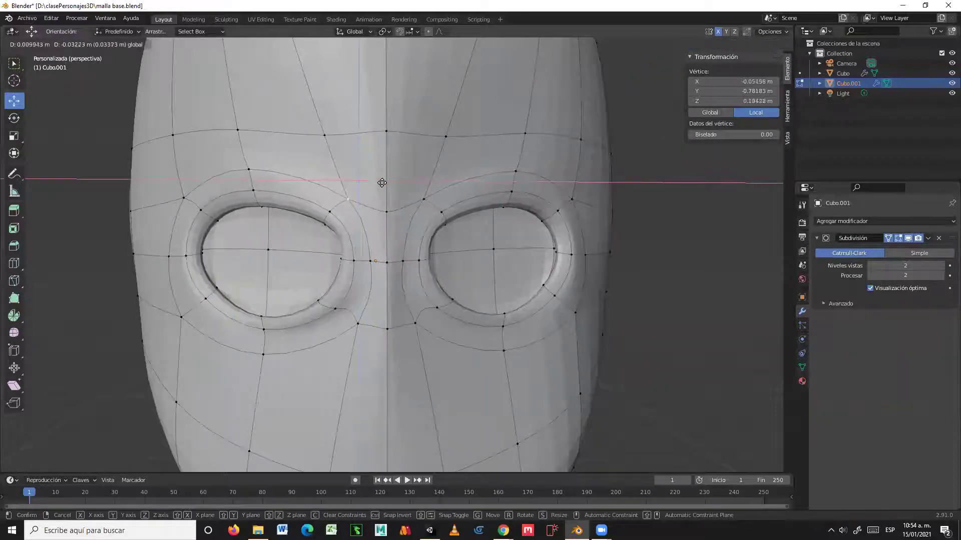
click(381, 180)
- Move the outer ring's lower nose-side vertex back toward the eye and the middle ring's to about X -0.11 m, Z -0.106 m
middle_drag(365, 189, 396, 207)
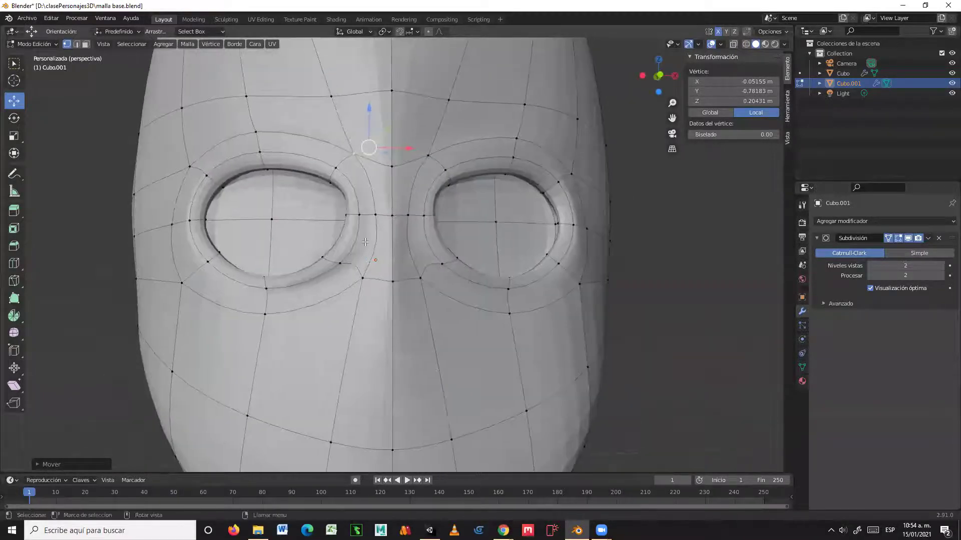
click(363, 278)
drag(401, 232, 351, 269)
middle_drag(351, 269, 354, 271)
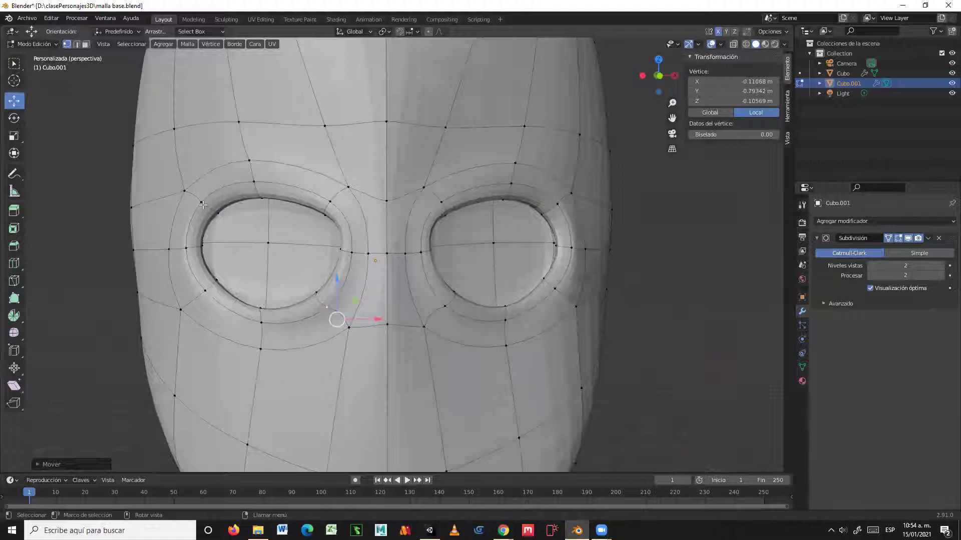
- Pull the brow vertex above the eye's nose-side corner forward along Y by about 0.11 m
middle_drag(260, 232, 284, 300)
middle_drag(351, 300, 328, 275)
click(485, 262)
drag(310, 258, 223, 267)
key(g)
key(y)
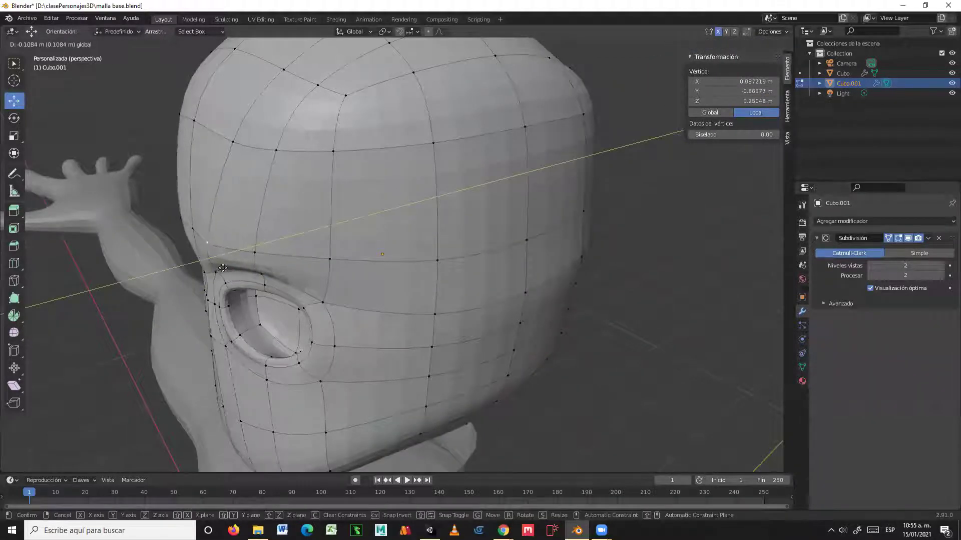
- Pull the inner brow vertex and the brow's centre vertex forward along the Y axis
click(220, 270)
middle_drag(219, 270, 234, 270)
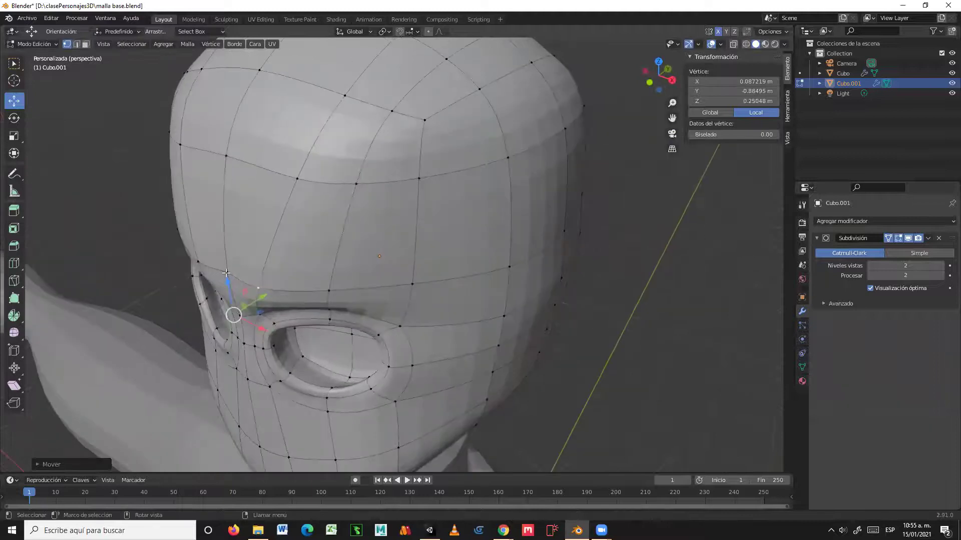
click(228, 274)
drag(243, 275, 242, 287)
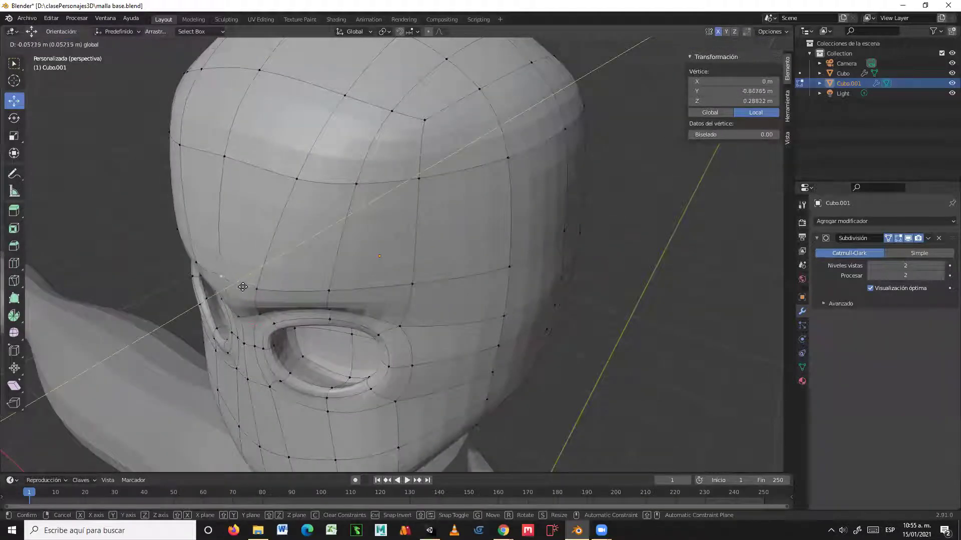
click(240, 290)
- Reposition the outer brow vertex above the eye's outer corner at about Y -0.70 m
middle_drag(239, 290, 431, 334)
click(441, 335)
drag(465, 346, 479, 367)
middle_drag(479, 367, 501, 255)
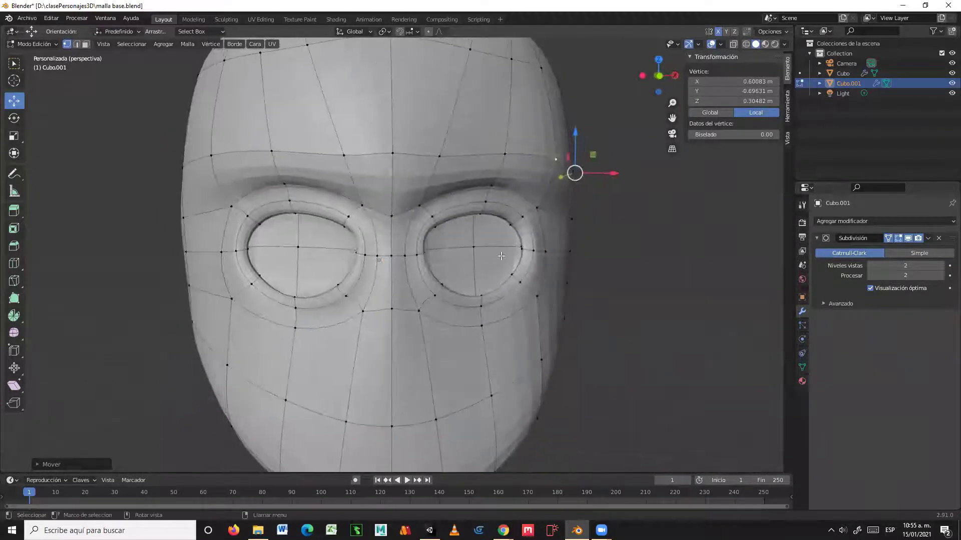
- Reshape the brow arch by lowering its centre and outer vertices and raising the inner vertex
click(391, 154)
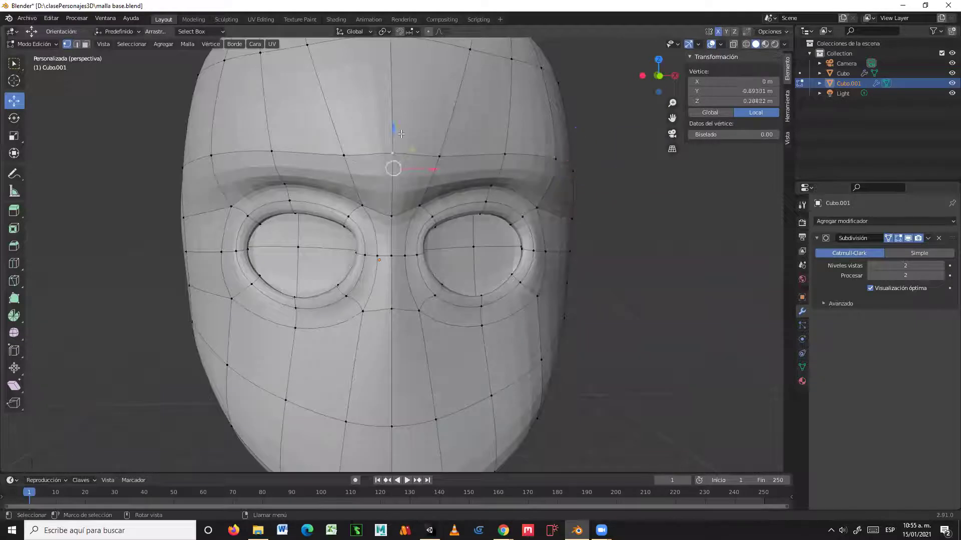
drag(393, 124, 365, 122)
click(342, 156)
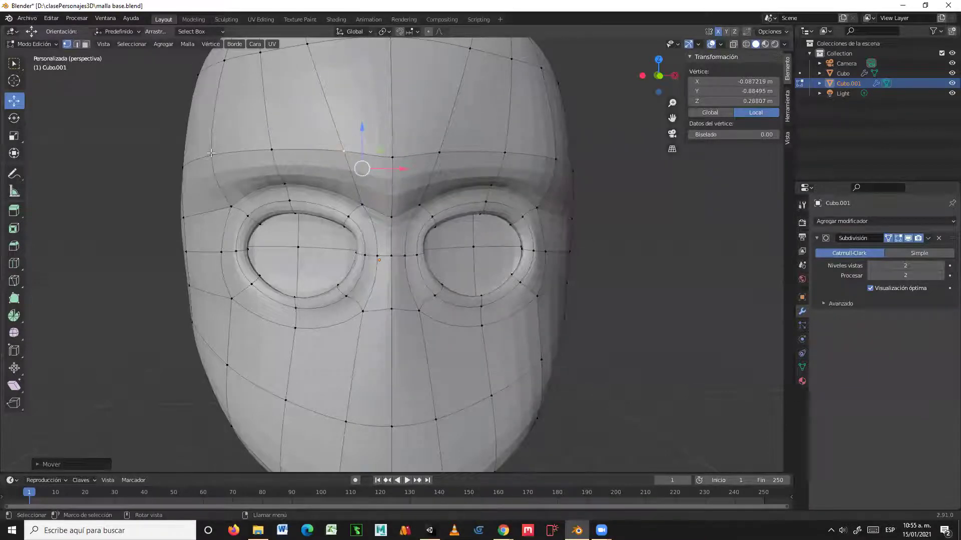
click(211, 153)
drag(213, 155, 206, 180)
- Lower the temple vertex beside the eye to about Z 0.10 m, and lower the side brow vertex above it
middle_drag(206, 180, 224, 287)
click(183, 217)
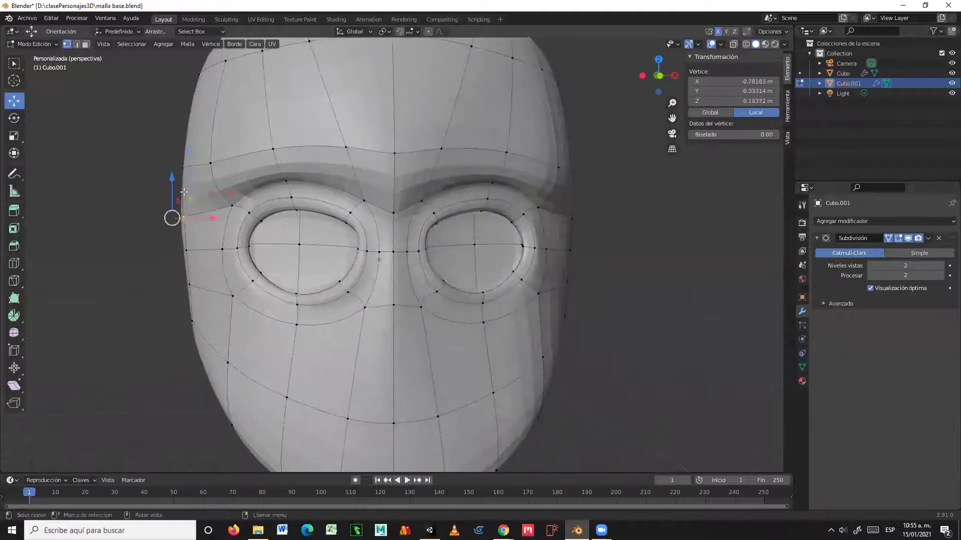
drag(172, 180, 200, 184)
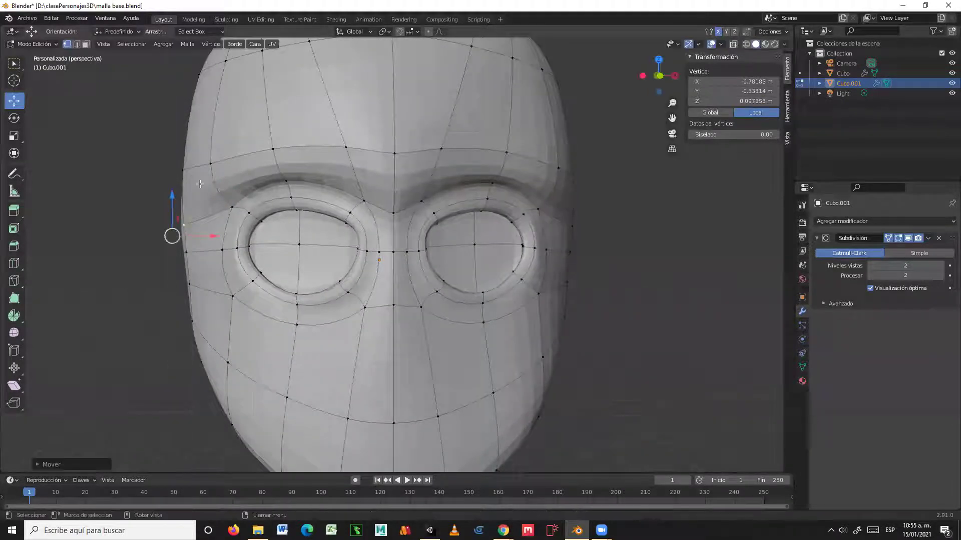
click(189, 163)
drag(174, 145, 174, 171)
scroll(174, 171, down, 2)
middle_drag(175, 171, 494, 290)
scroll(494, 290, down, 1)
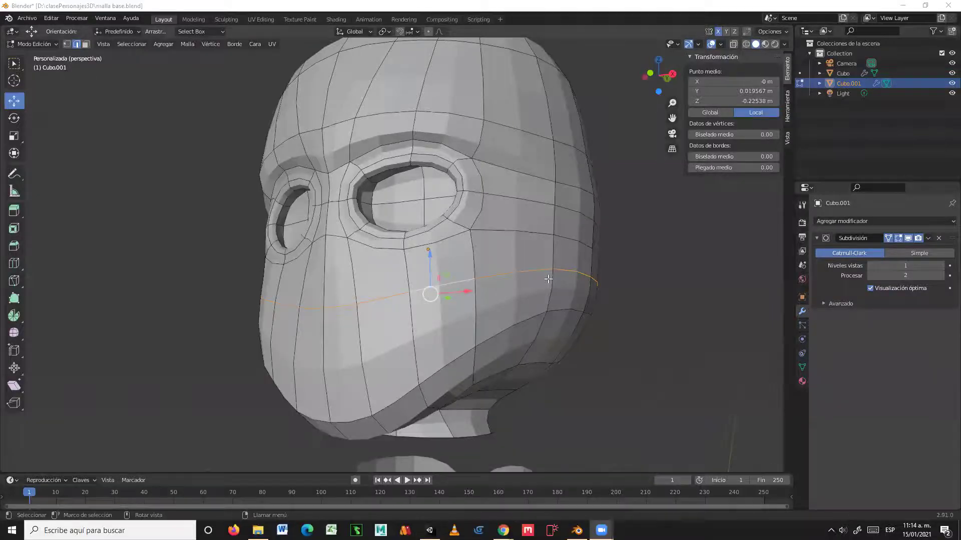
- Deselect the edge loop below the eyes and raise only its centre edge, where the nose base sits
middle_drag(575, 269, 639, 248)
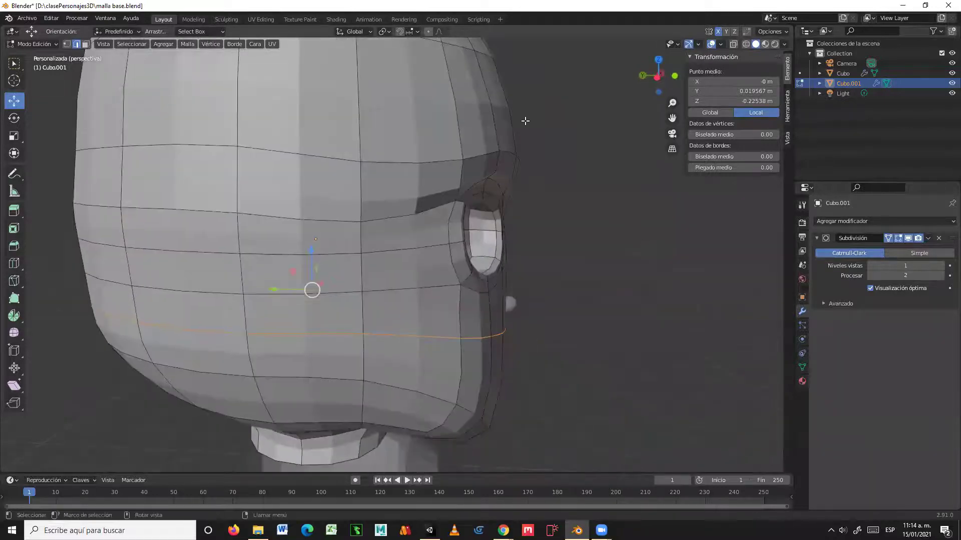
middle_drag(509, 177, 607, 277)
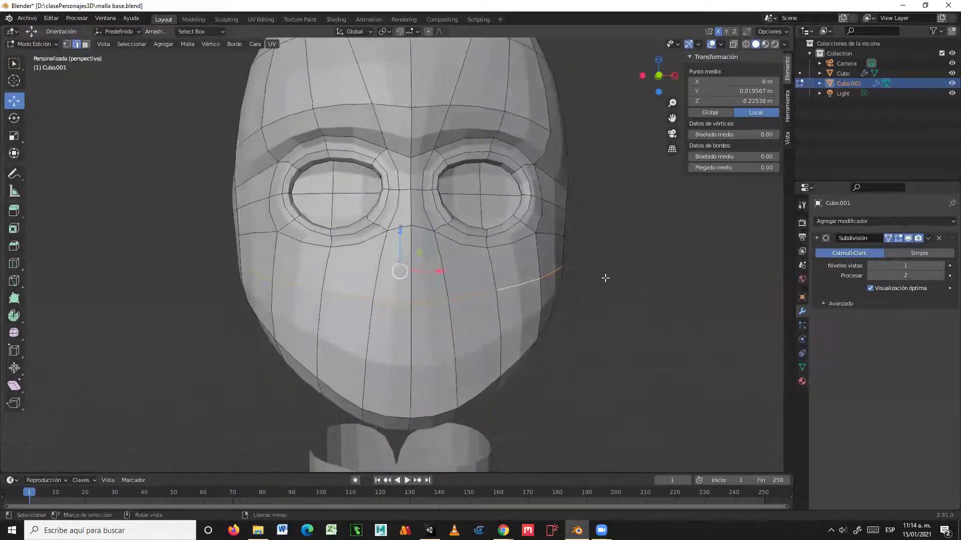
click(623, 292)
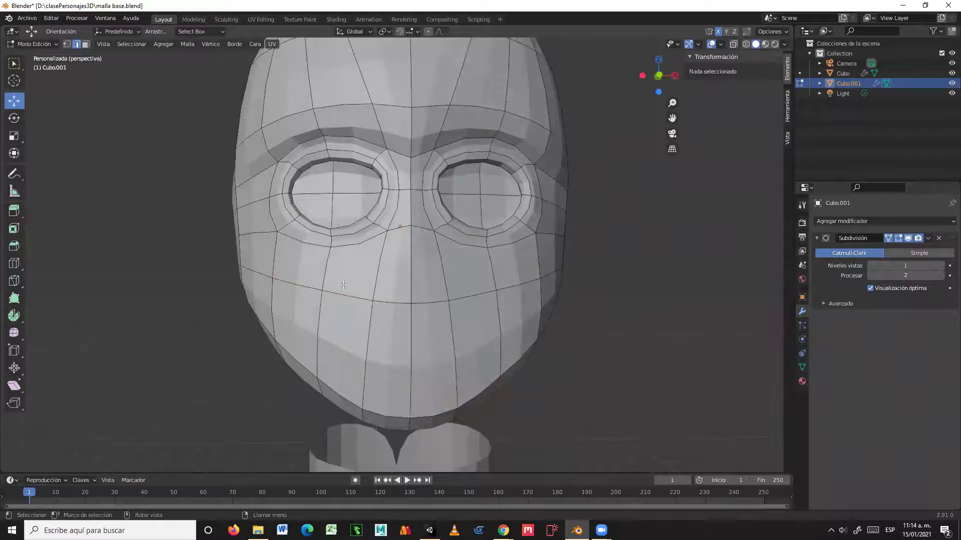
middle_drag(485, 301, 382, 337)
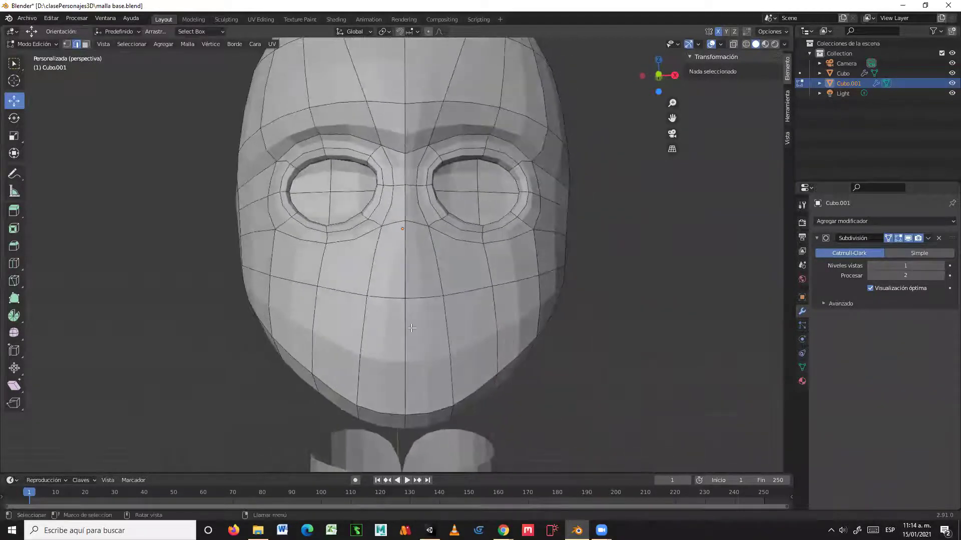
middle_drag(510, 308, 357, 194)
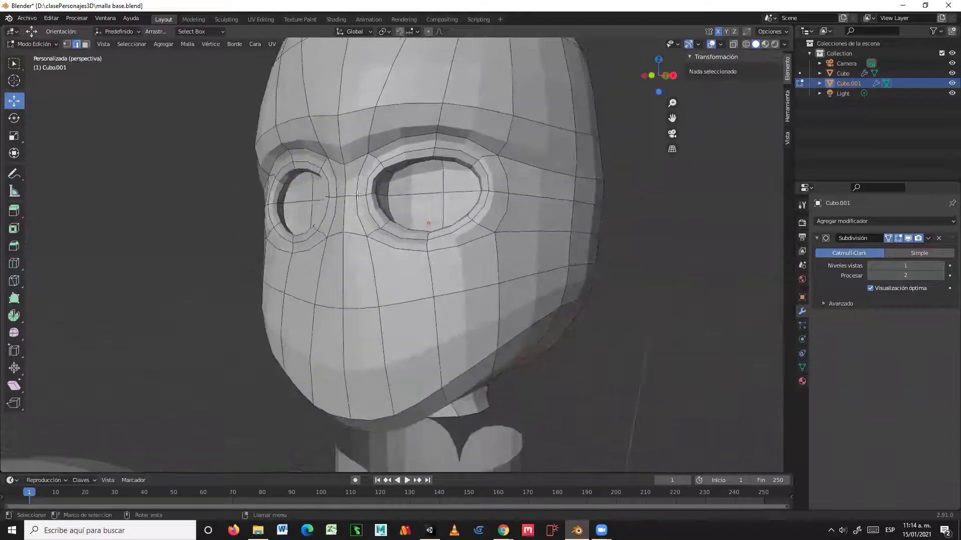
click(360, 308)
middle_drag(360, 308, 439, 270)
drag(413, 251, 432, 221)
- Reposition the next two vertices of the same edge row, working outward from the centre edge to the cheek
key(1)
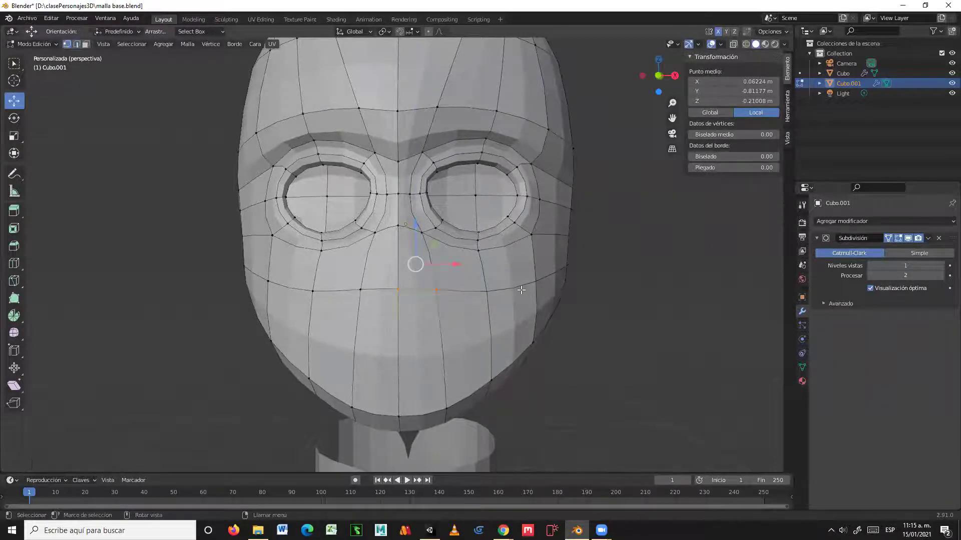
click(487, 289)
drag(487, 234, 535, 232)
click(537, 280)
mouse_move(601, 274)
middle_down()
mouse_move(564, 271)
mouse_move(617, 270)
middle_up()
middle_drag(671, 273, 619, 271)
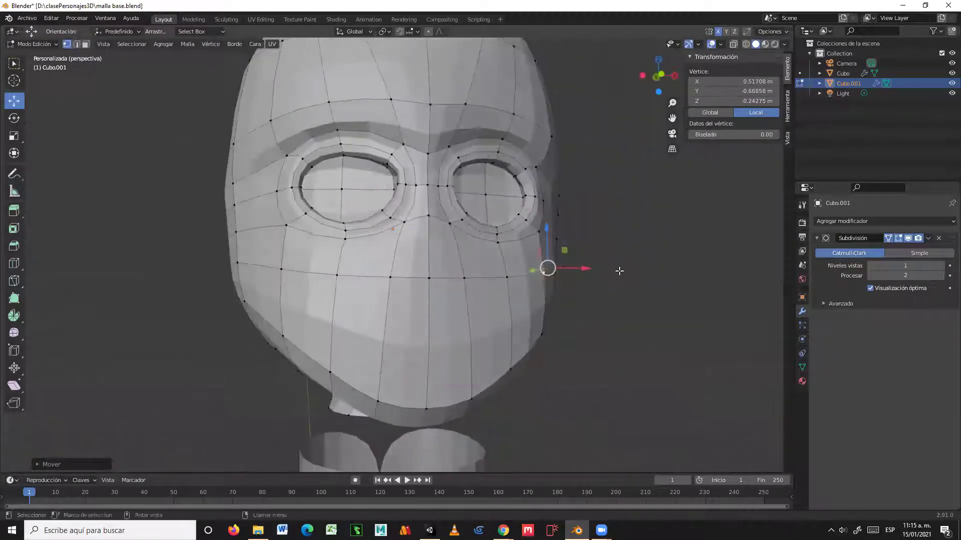
- Extrude the two central faces below the eyes outward to about Y -0.96 m as the nose, then clear the selection
key(3)
click(448, 260)
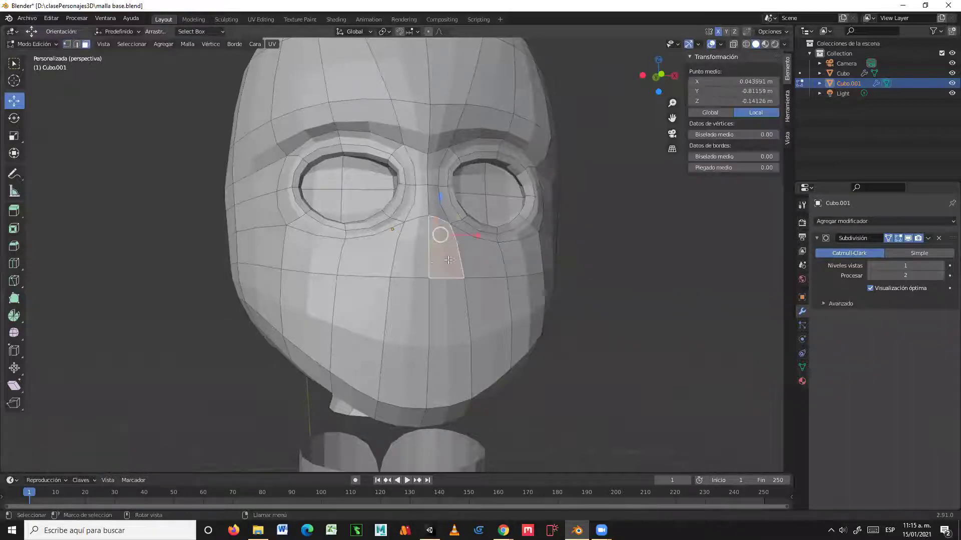
mouse_move(421, 264)
middle_down()
mouse_move(395, 259)
mouse_move(405, 258)
middle_up()
click(14, 211)
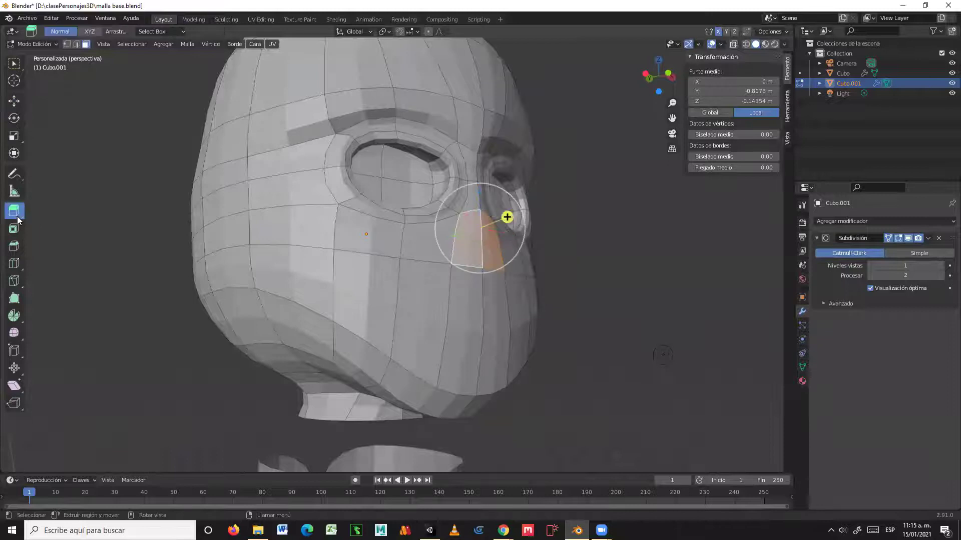
drag(507, 217, 515, 272)
middle_drag(515, 272, 412, 285)
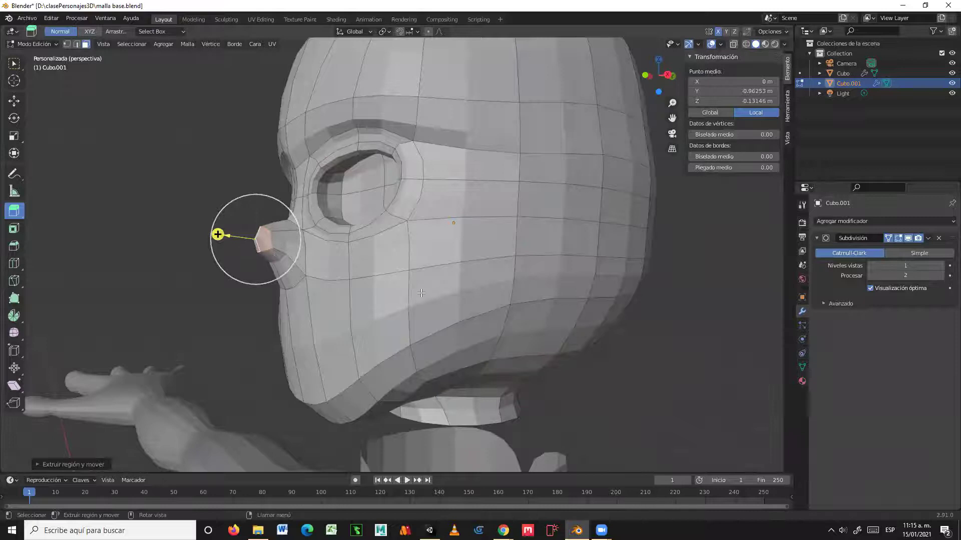
middle_drag(331, 304, 580, 304)
click(15, 102)
click(671, 305)
- Add a single loop cut around the lower face and slide it up beneath the nose to about Z -0.28 m
middle_drag(670, 305, 608, 305)
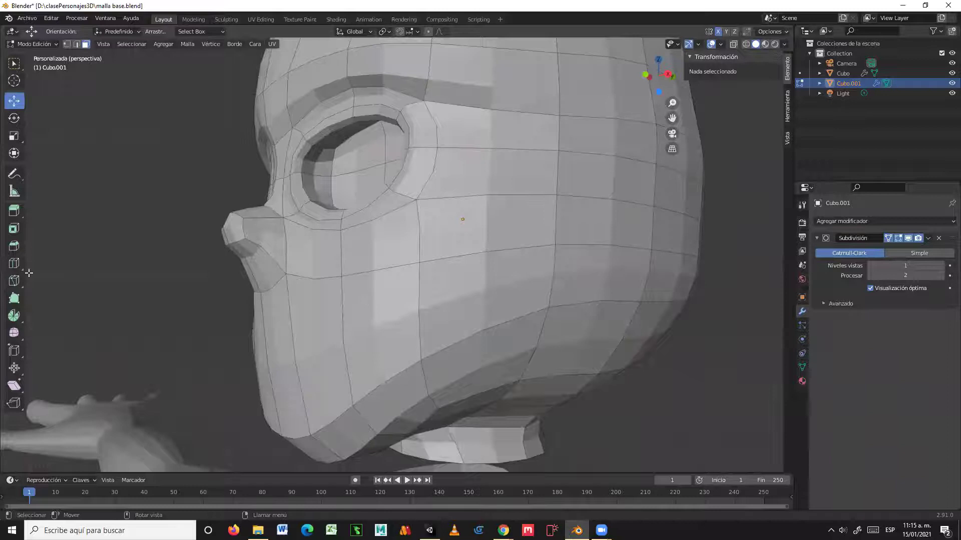
click(11, 268)
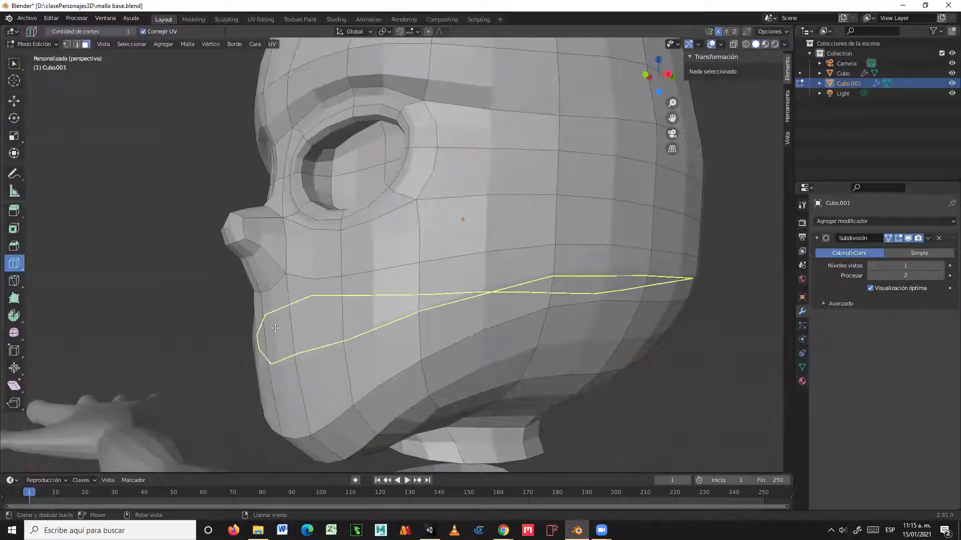
middle_drag(672, 355, 726, 363)
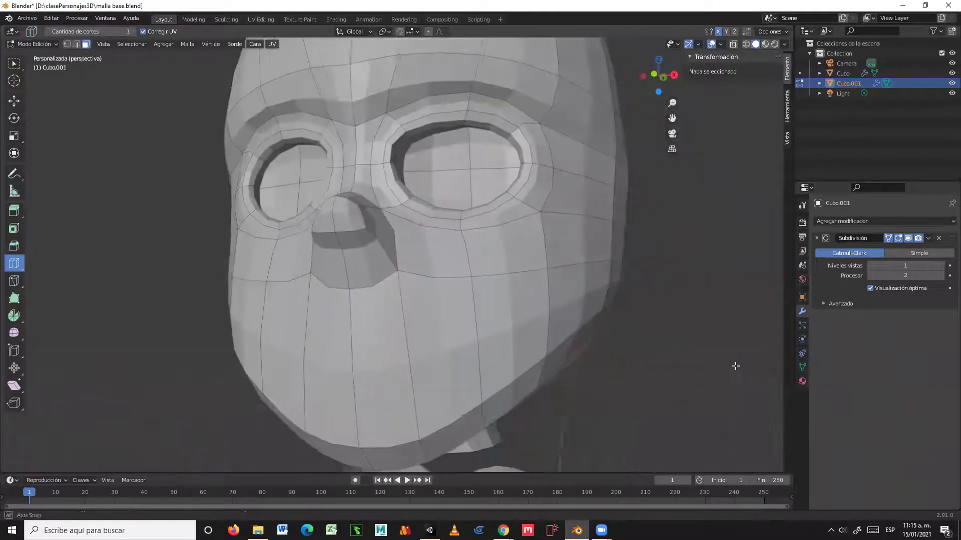
drag(429, 355, 440, 307)
middle_drag(656, 346, 739, 350)
middle_drag(669, 338, 605, 328)
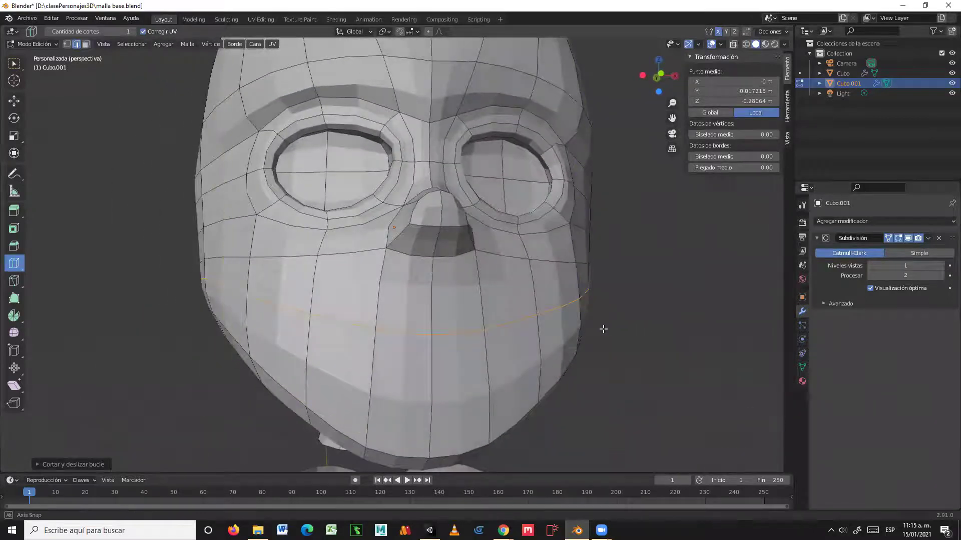
- Lower the nose's base edge and the bottom edge of its tip to lengthen the nose
click(11, 67)
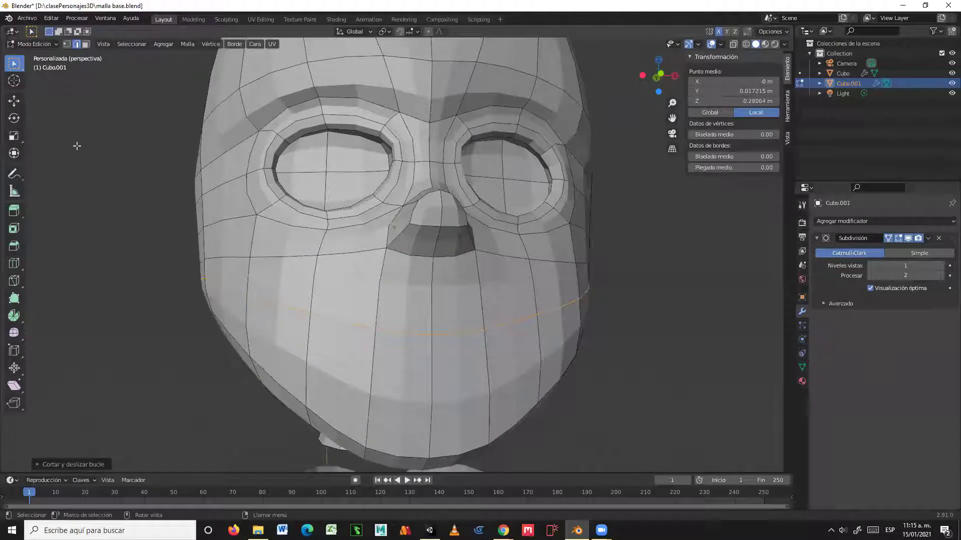
click(15, 103)
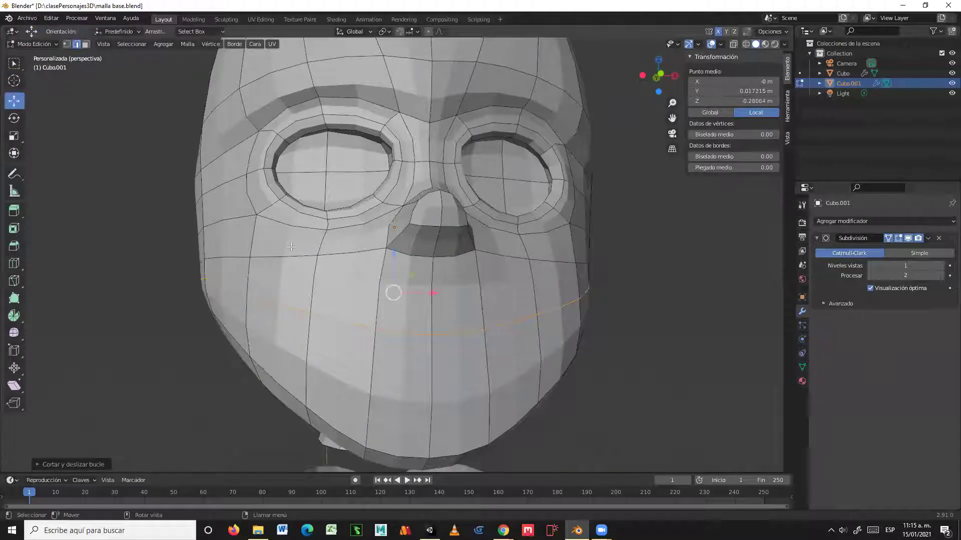
click(448, 259)
middle_drag(448, 259, 450, 232)
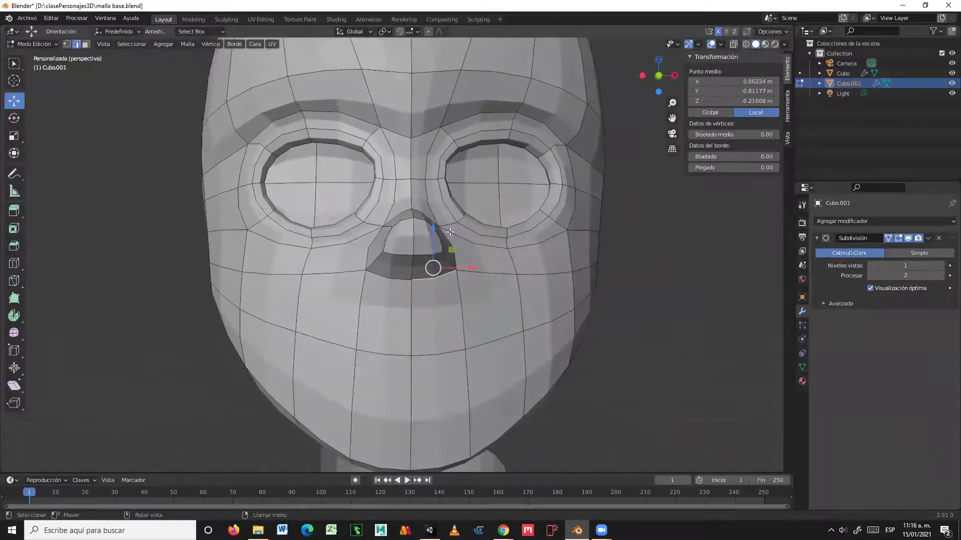
drag(433, 226, 433, 257)
click(432, 257)
drag(438, 221, 438, 261)
- Lower the top edge of the nose tip along Z to about -0.14 m
click(422, 209)
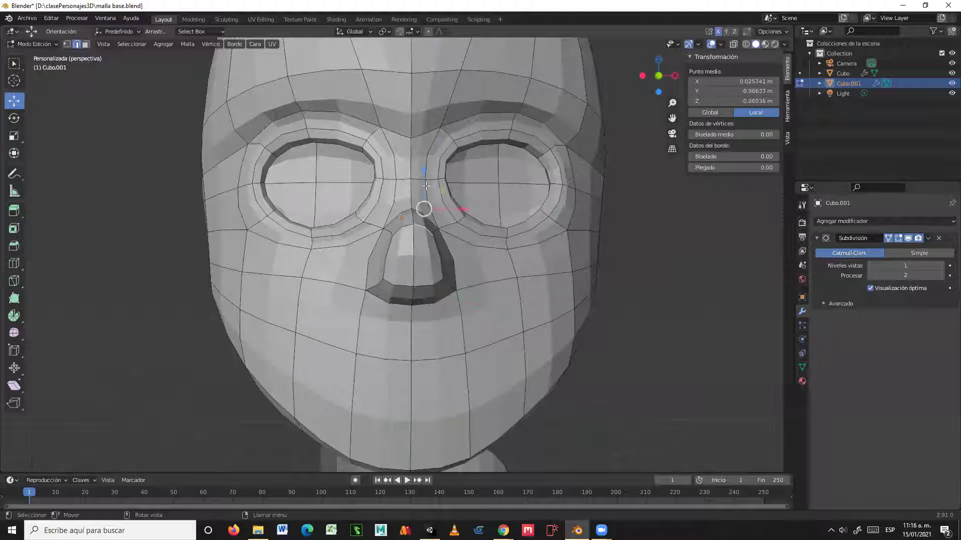
key(g)
key(z)
click(424, 201)
mouse_move(426, 203)
middle_down()
mouse_move(555, 246)
mouse_move(480, 274)
mouse_move(575, 273)
mouse_move(464, 264)
mouse_move(417, 210)
middle_up()
key(g)
key(z)
click(416, 187)
- Reposition the side edge of the nose tip to adjust the width and profile of the nose
scroll(441, 240, up, 3)
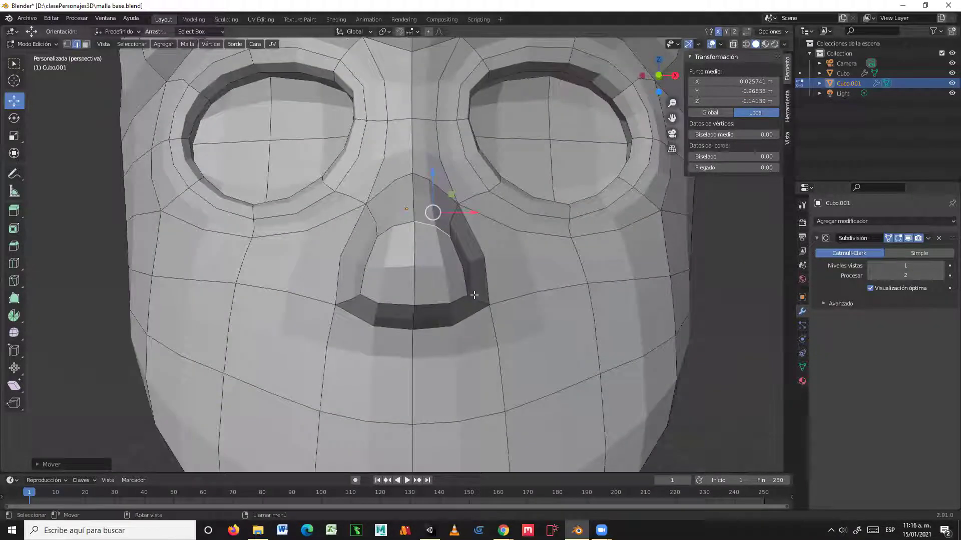
click(450, 264)
middle_drag(453, 268, 498, 336)
drag(517, 335, 560, 337)
middle_drag(560, 337, 580, 264)
drag(566, 261, 537, 274)
- Move the lower side vertex of the nose tip inward to about X 0.09 m, Z -0.28 m
key(1)
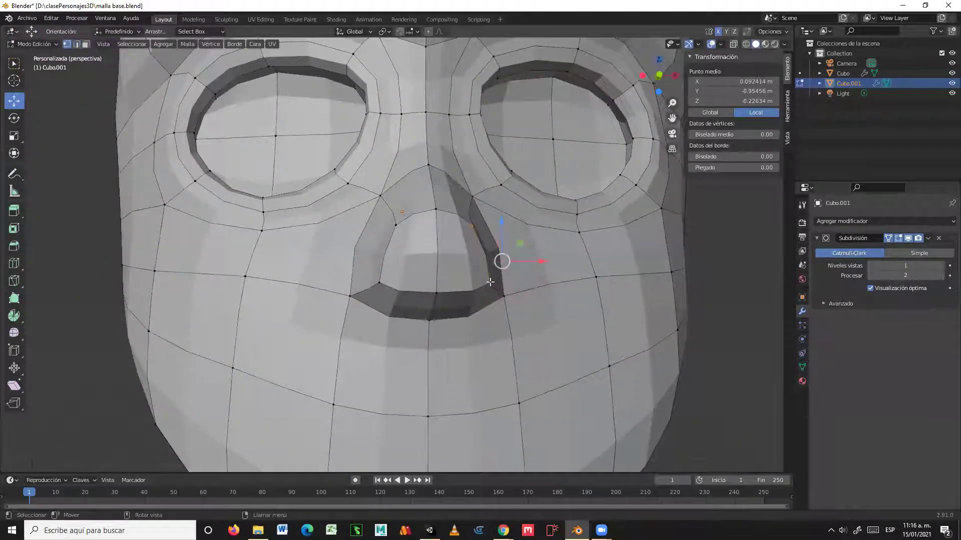
middle_drag(490, 282, 516, 300)
click(521, 299)
key(g)
key(x)
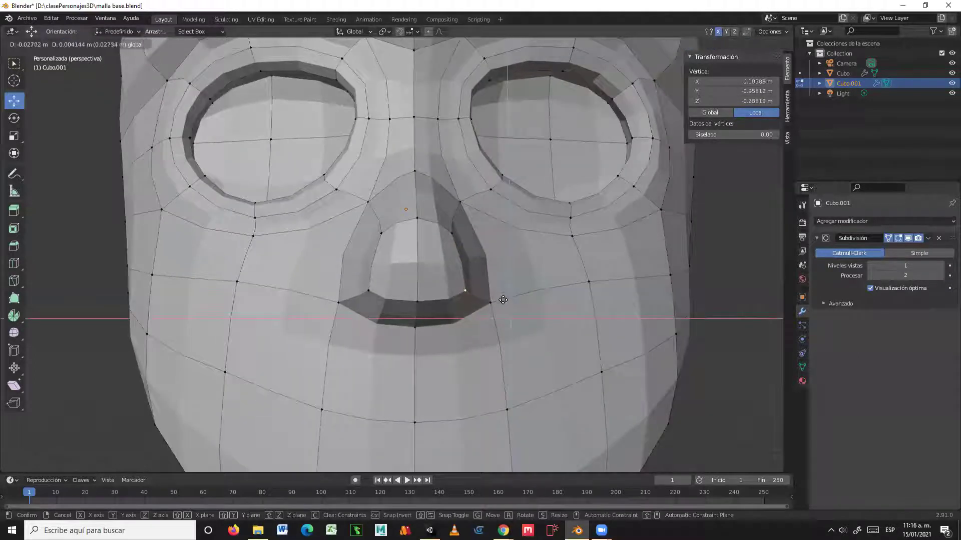
click(435, 309)
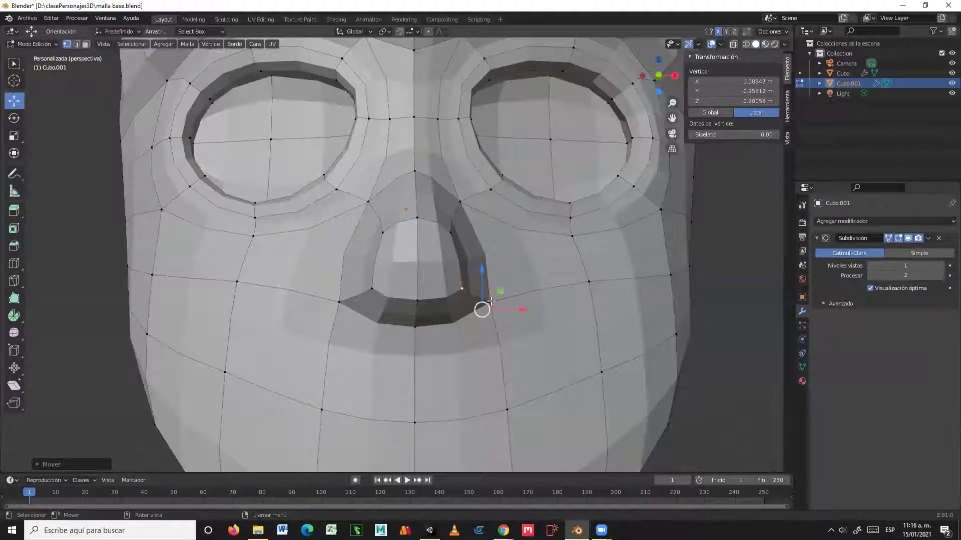
- Move the vertex at the nose's outer base corner inward and slightly up, without changing its depth along Y
drag(491, 301, 523, 300)
key(g)
key(shift+y)
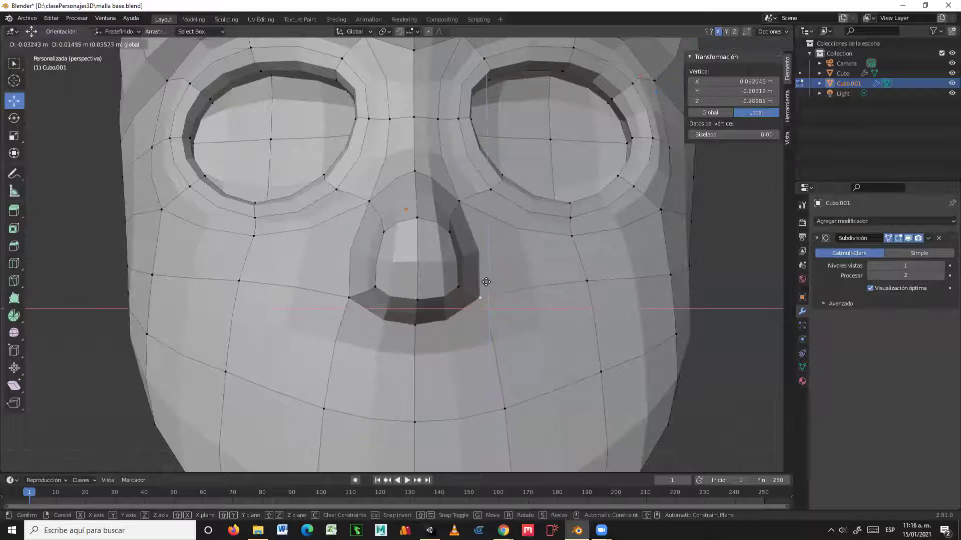
click(485, 282)
middle_drag(485, 282, 515, 294)
- Lower the centre vertex on the nose tip's upper edge to about Z -0.17 m
click(402, 178)
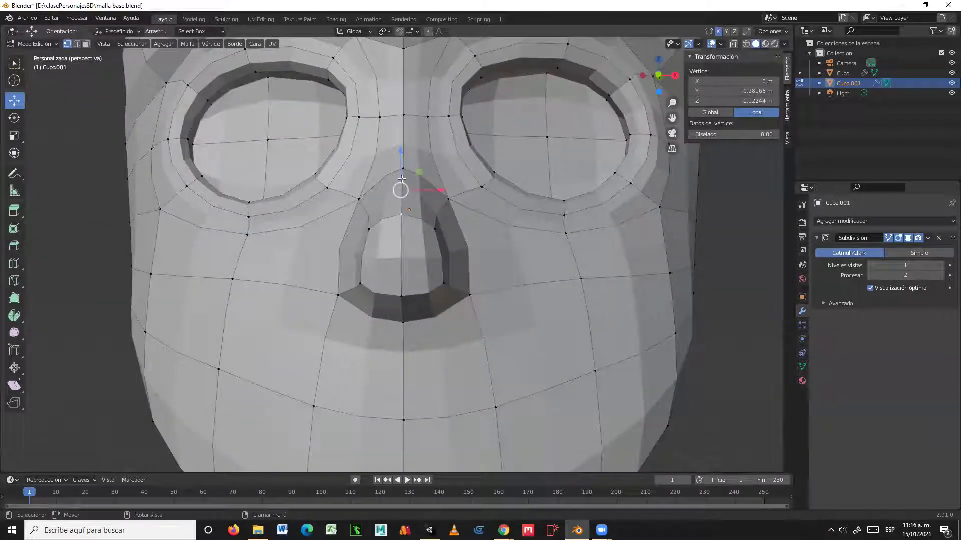
drag(400, 156, 400, 191)
click(400, 204)
middle_drag(400, 203, 387, 273)
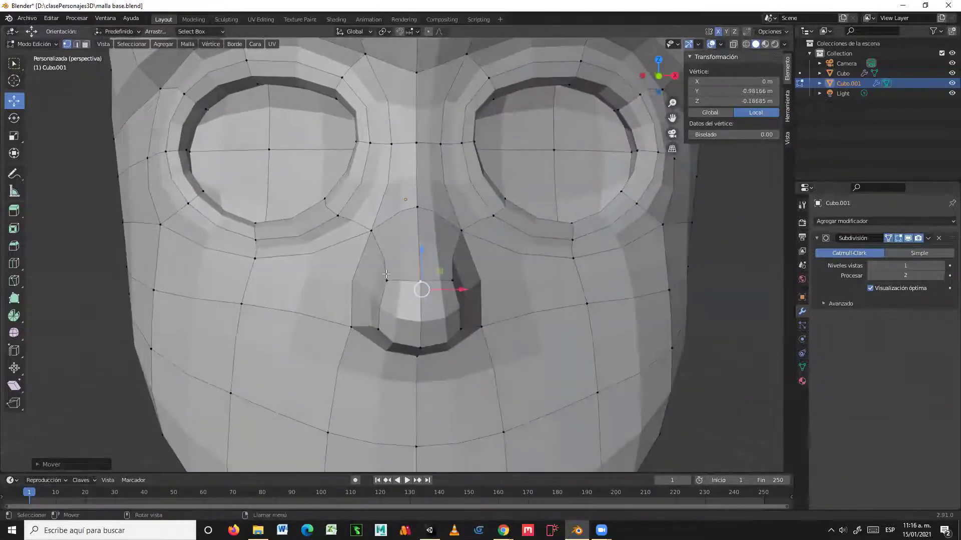
- Raise the upper side vertex of the nose tip to about Z -0.11 m
click(385, 280)
drag(416, 267, 386, 273)
middle_drag(439, 282, 212, 215)
drag(134, 232, 129, 206)
middle_drag(143, 303, 364, 274)
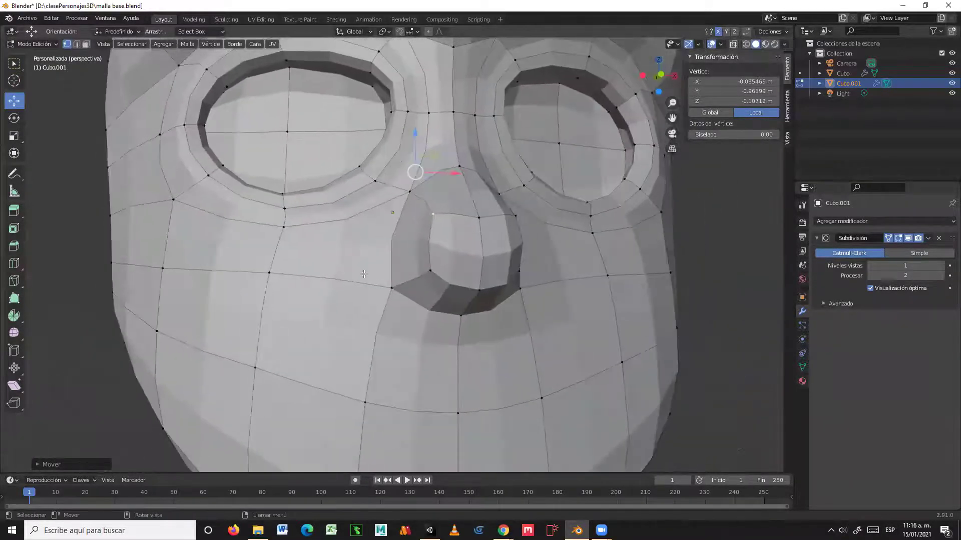
- Raise the centre vertex on the nose tip's upper edge to about Z -0.08 m
click(480, 218)
middle_drag(480, 218, 734, 263)
drag(670, 250, 666, 196)
middle_drag(666, 195, 477, 277)
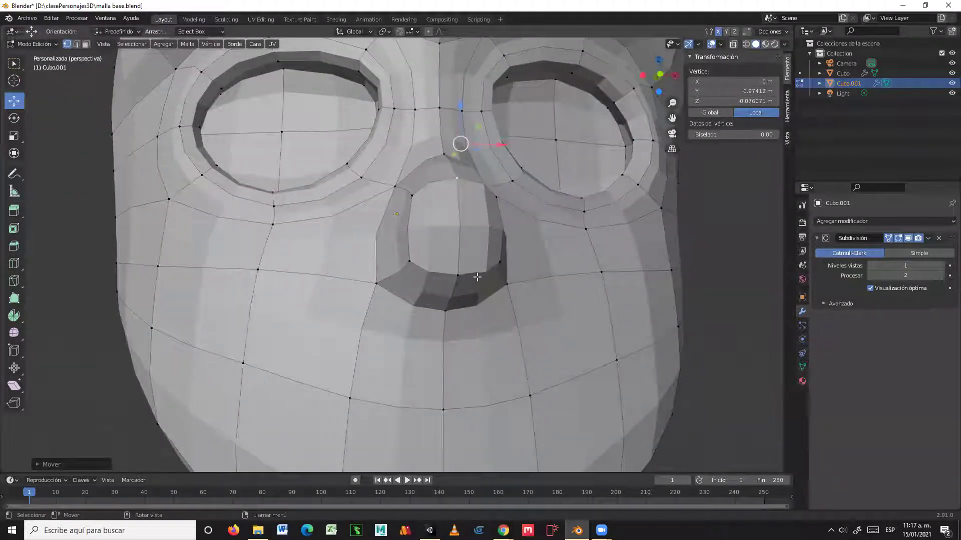
- Raise the vertex at the nose's outer base corner to about Z -0.23 m
click(378, 285)
middle_drag(379, 286, 375, 321)
key(g)
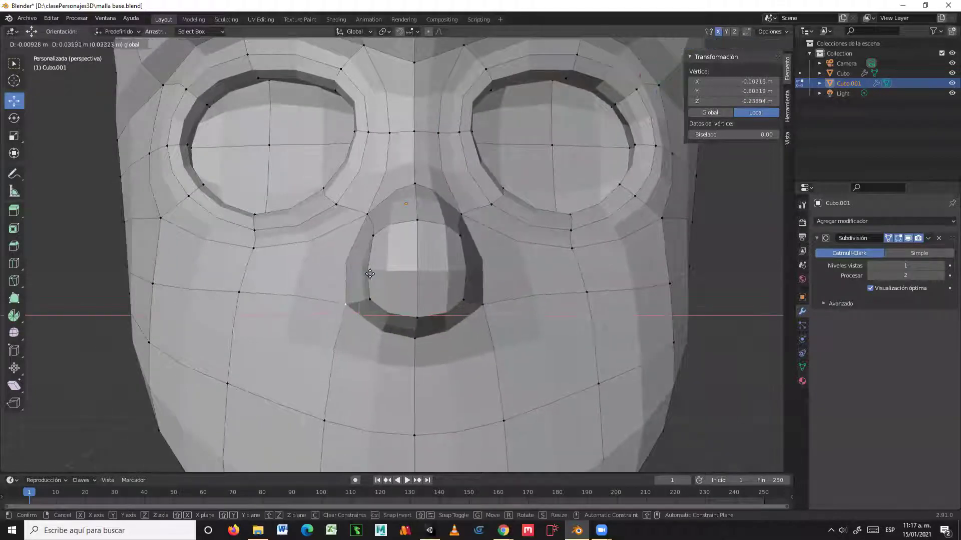
click(367, 273)
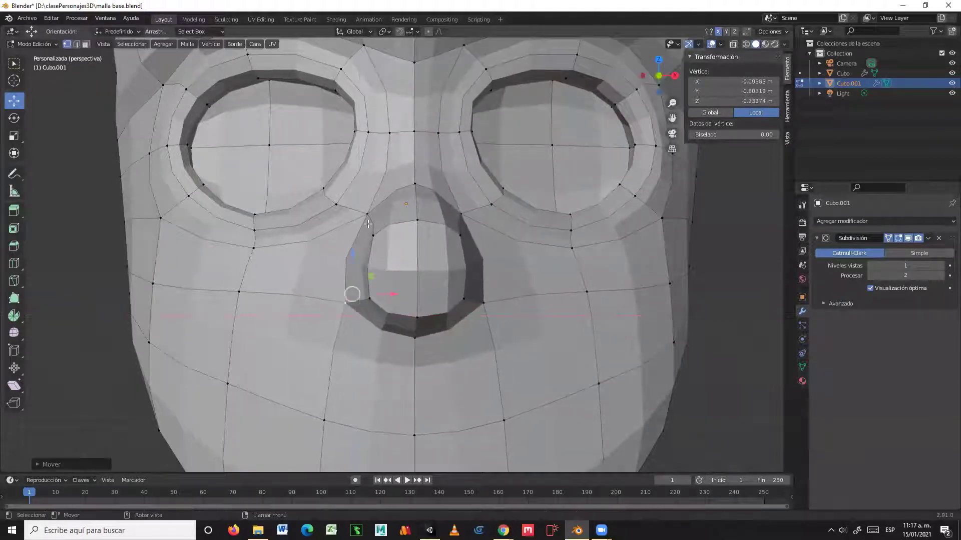
- Lower the vertex at the upper outer side of the nose base to about Z -0.13 m, shifting it slightly outward
click(368, 213)
key(g)
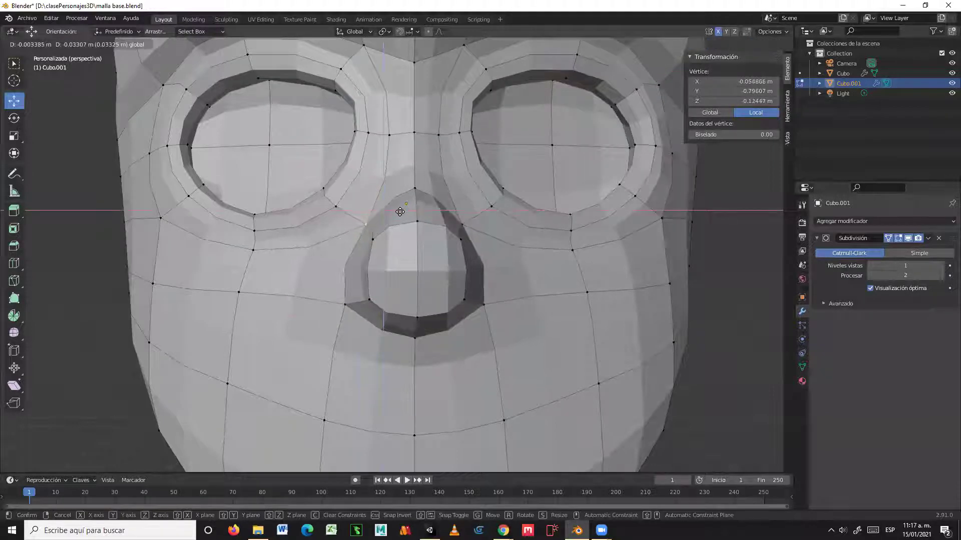
click(396, 212)
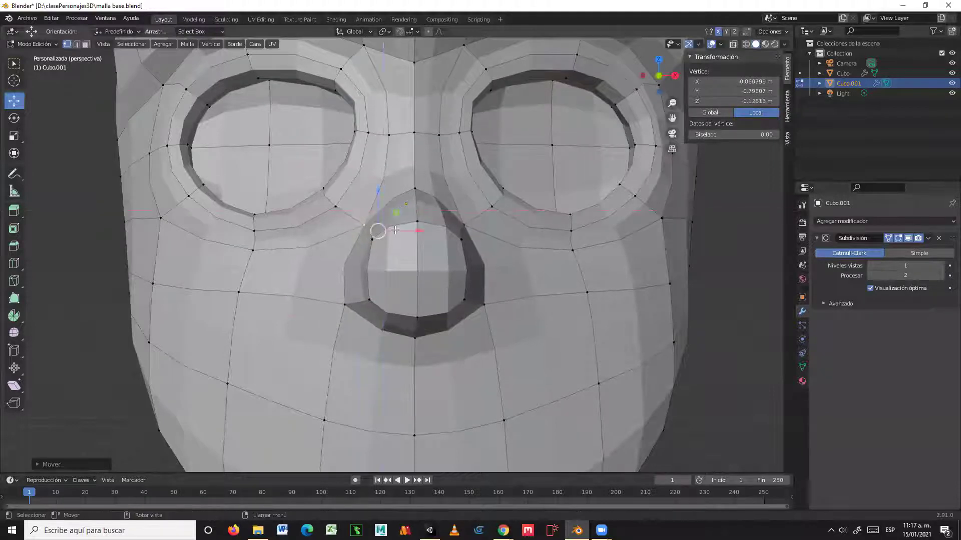
- Move the vertex at the nose's outer base corner inward along X
click(348, 304)
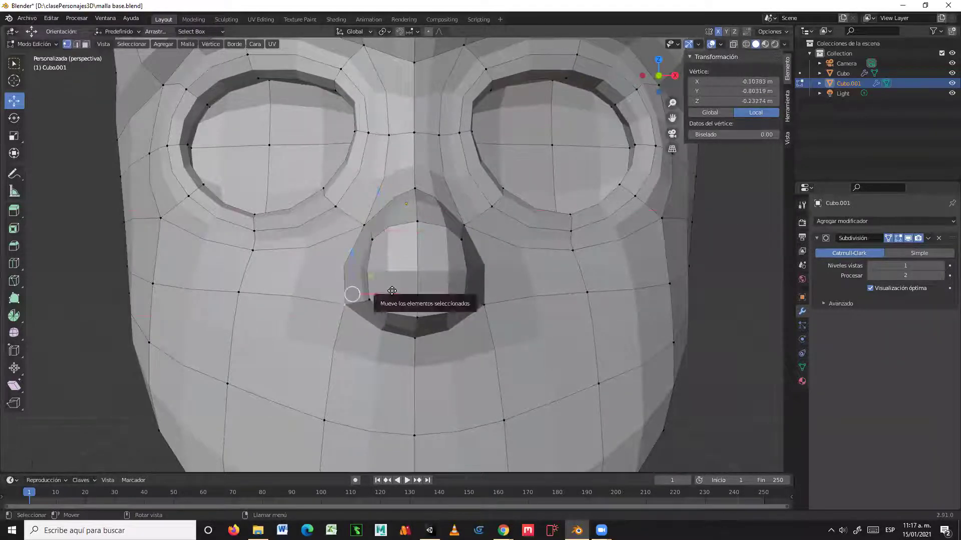
drag(387, 298, 405, 298)
middle_drag(403, 319, 417, 309)
- Raise the centre vertex at the bottom of the nose base to about Z -0.24 m
click(420, 327)
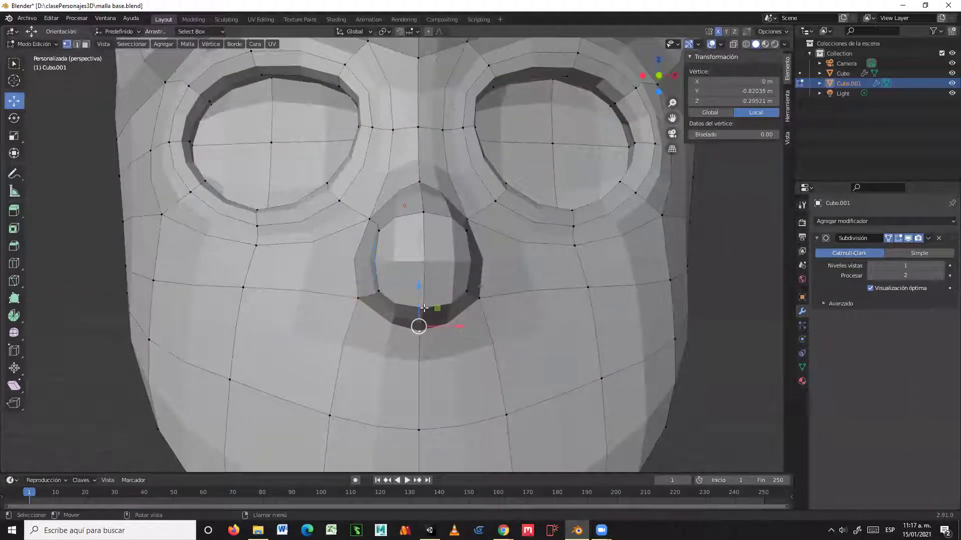
key(g)
key(z)
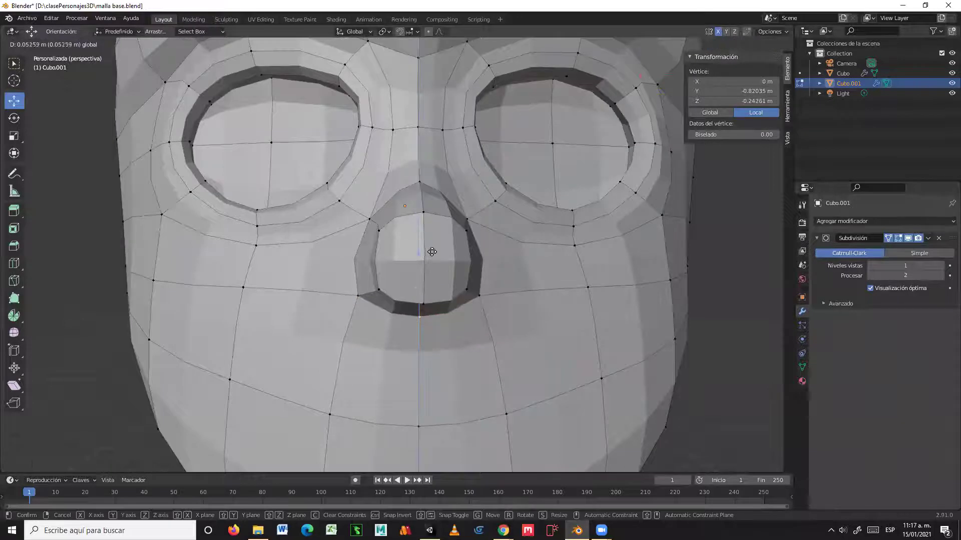
click(432, 252)
- Push the nose tip face back to about Y -0.93 m and set the viewport subdivision level to 2
middle_drag(418, 292, 599, 258)
shift+middle_drag(651, 229, 519, 231)
scroll(593, 288, up, 2)
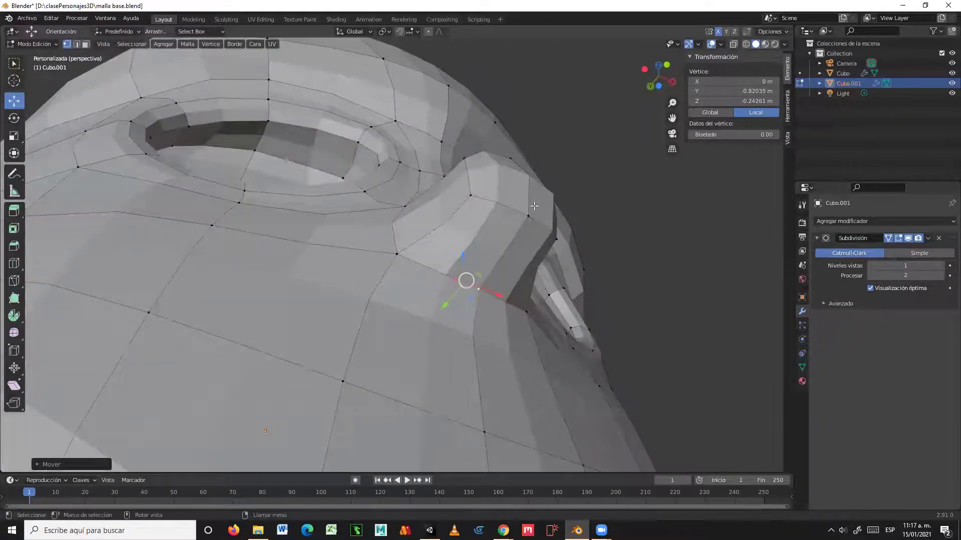
key(3)
click(524, 181)
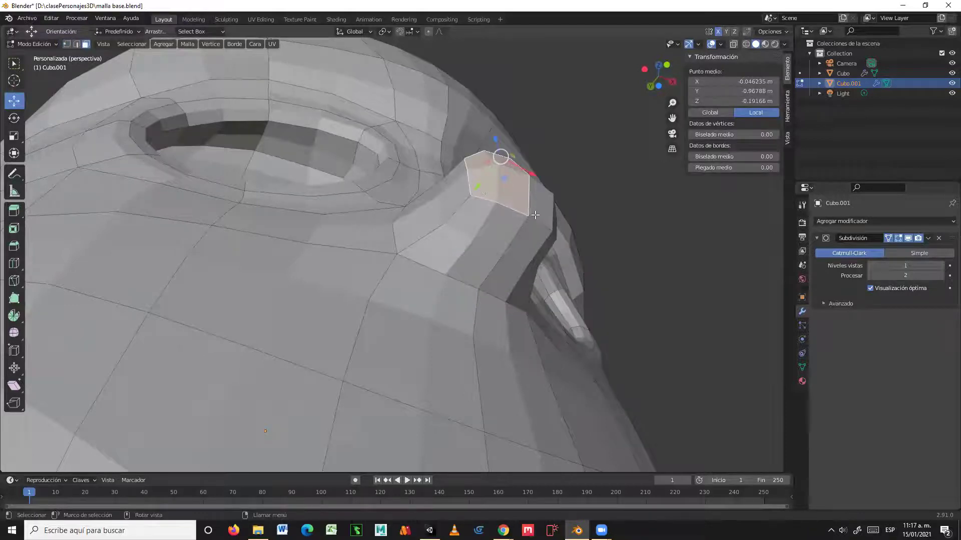
drag(477, 187, 461, 212)
middle_drag(461, 212, 840, 294)
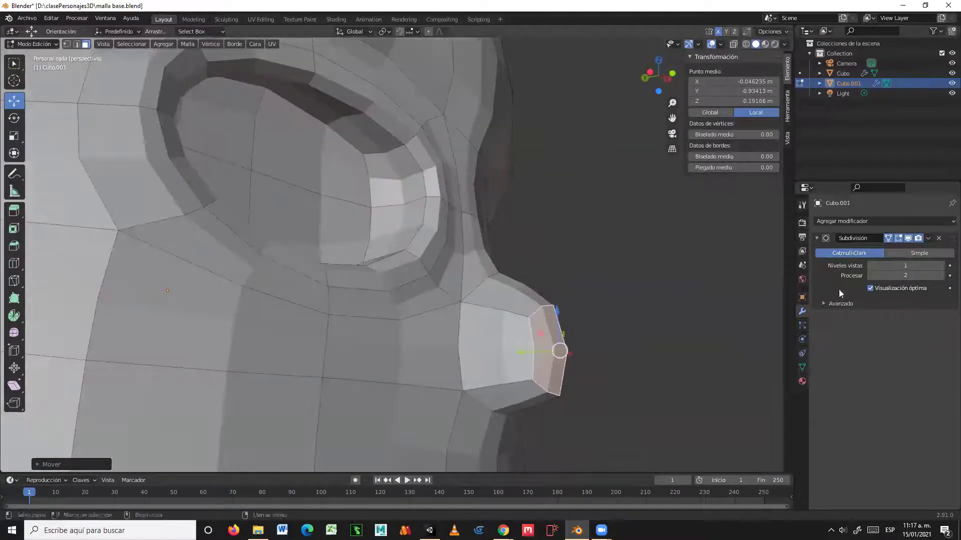
click(942, 267)
- Try to rotate the nose tip face about the global Y axis
middle_drag(590, 358, 307, 384)
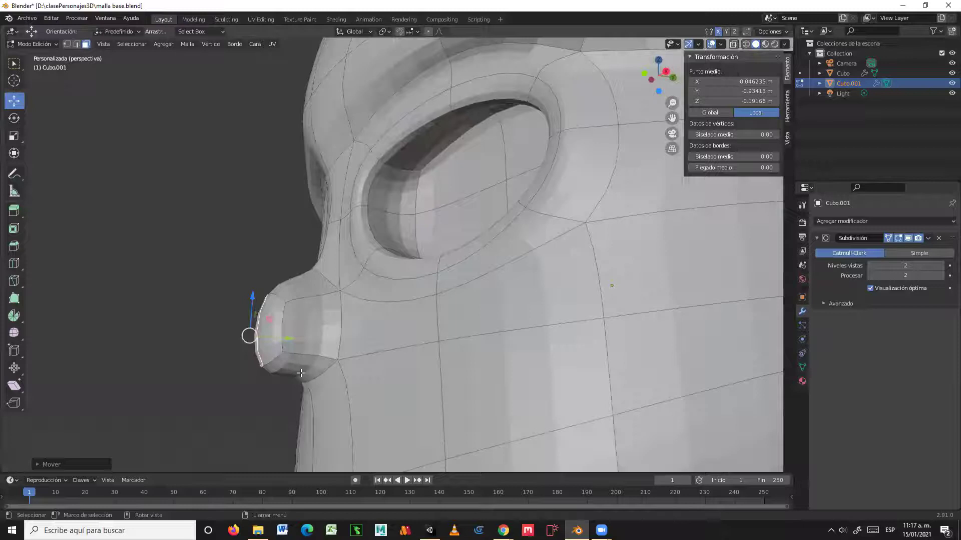
key(r)
key(y)
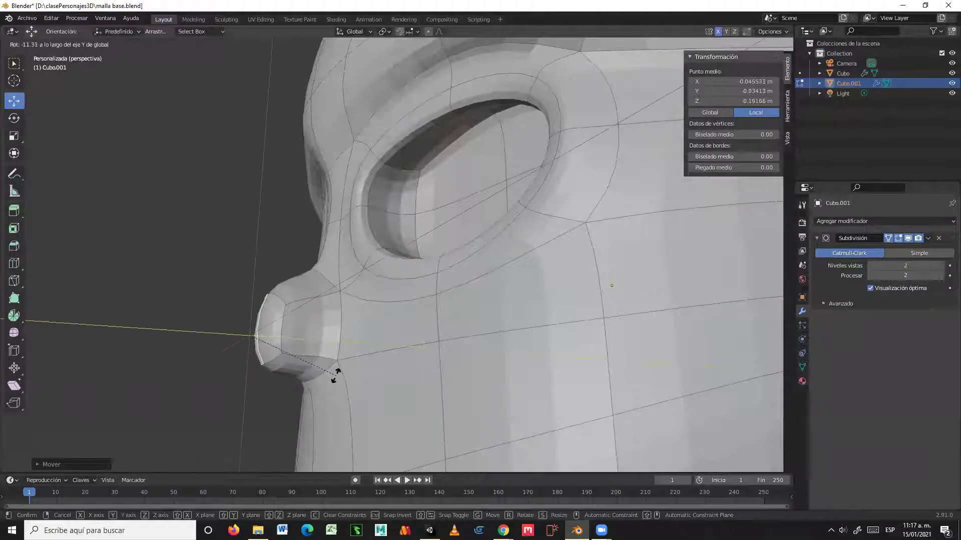
click(335, 374)
middle_drag(334, 374, 456, 396)
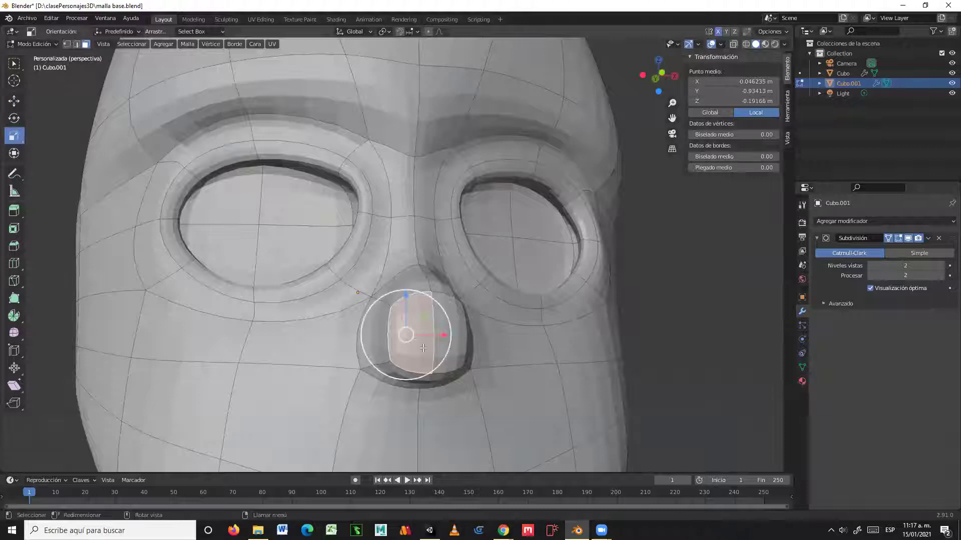
- Scale the nose tip face vertically to about 0.73 and clear the selection
key(s)
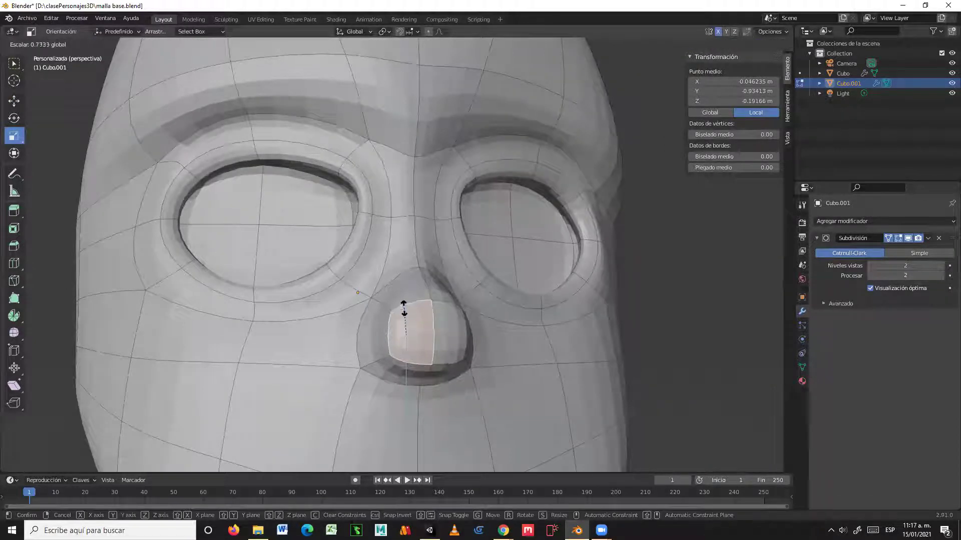
click(401, 311)
middle_drag(438, 365, 498, 302)
scroll(498, 303, down, 5)
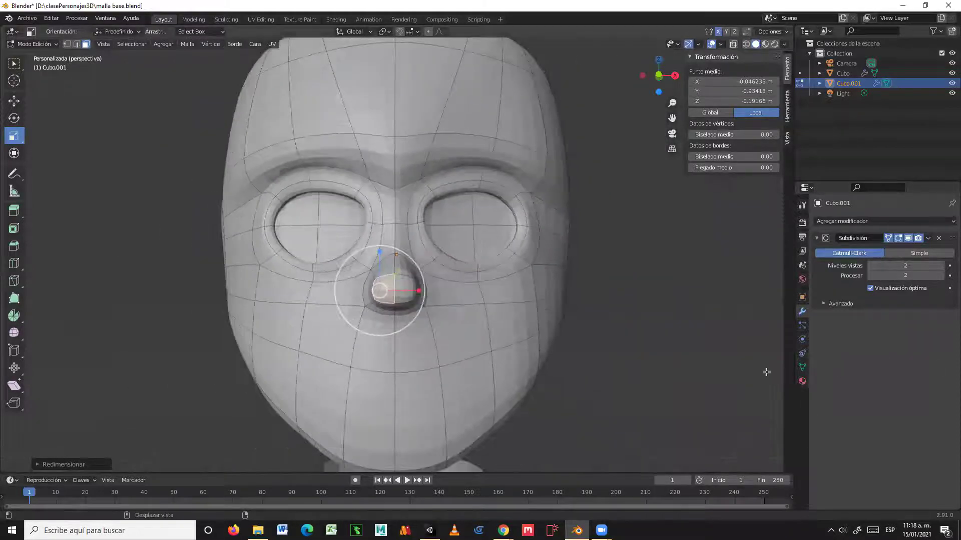
middle_drag(656, 379, 646, 382)
click(657, 379)
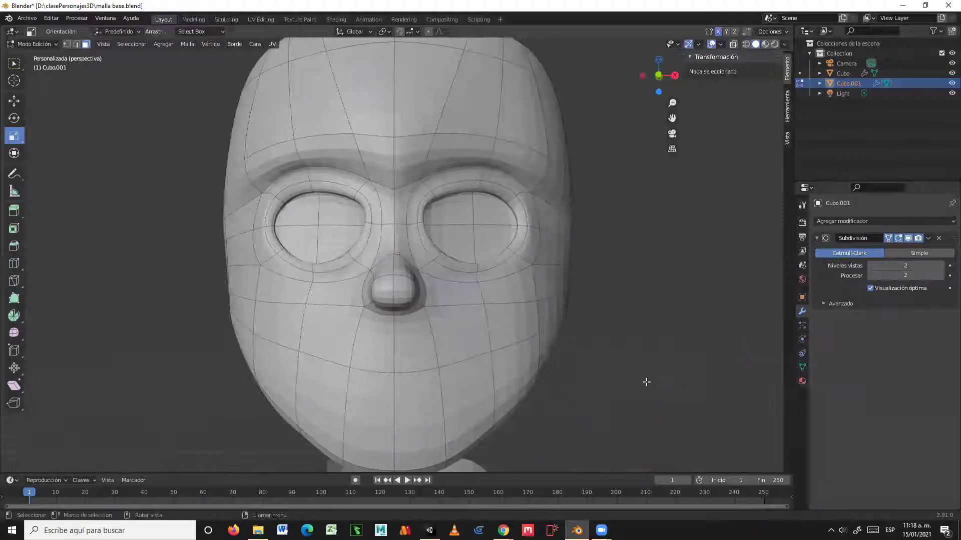
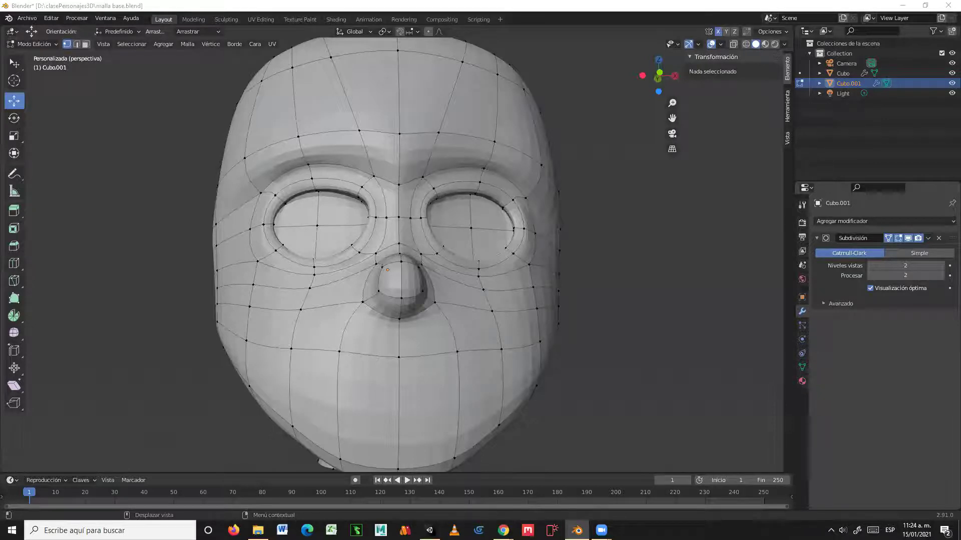
- Move the vertex at the upper side of the nose base outward to about X -0.08 m and Z -0.10 m
middle_drag(622, 307, 594, 283)
scroll(605, 294, up, 2)
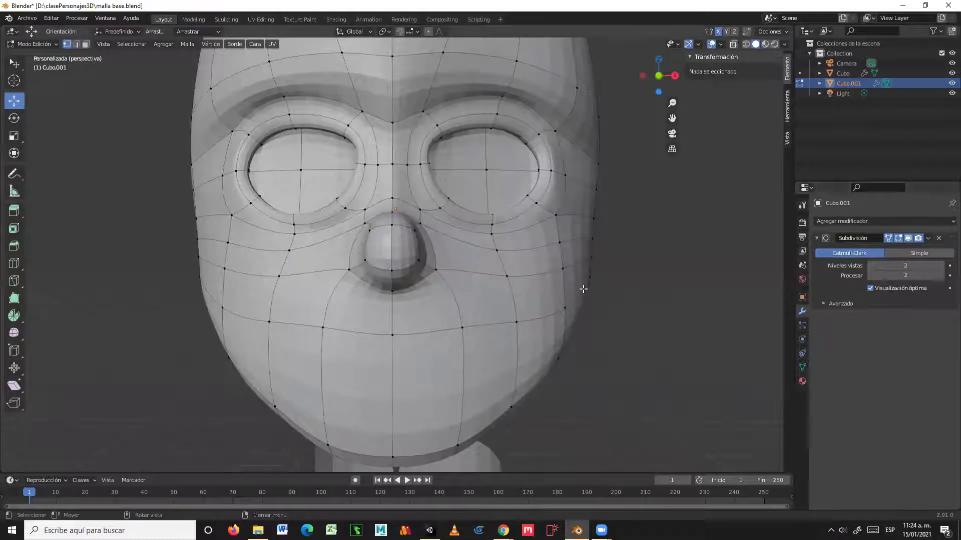
scroll(585, 291, up, 3)
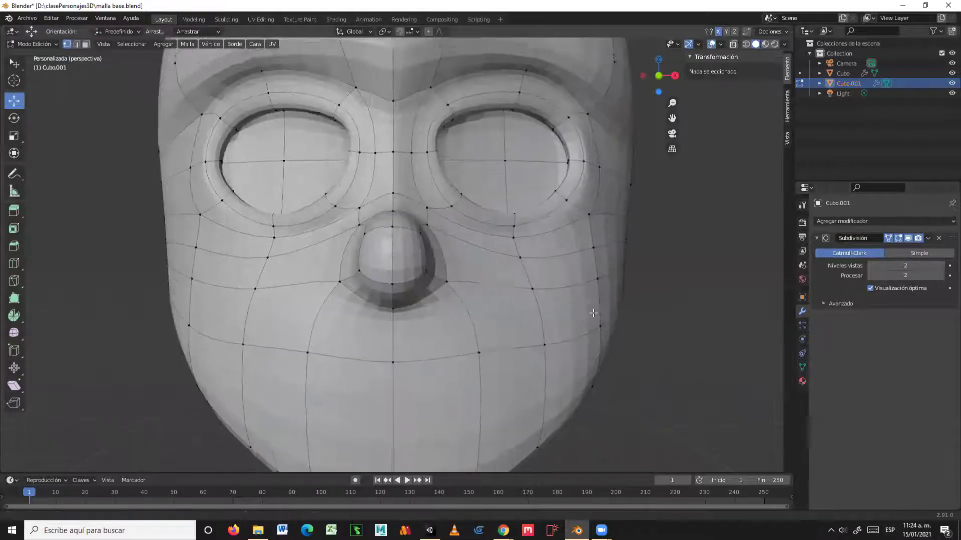
click(365, 234)
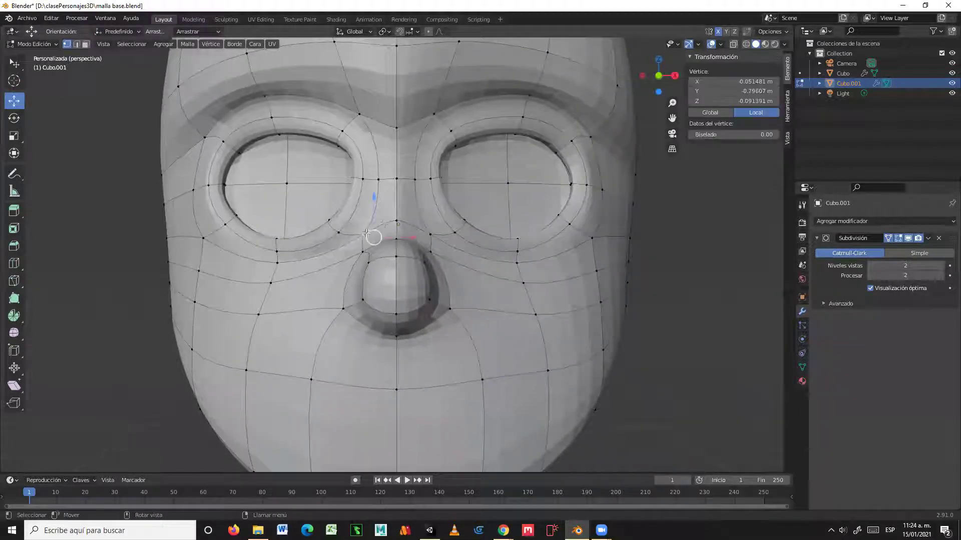
mouse_move(387, 220)
mouse_down()
mouse_move(399, 203)
mouse_move(399, 240)
mouse_move(375, 222)
mouse_up()
middle_drag(375, 222, 365, 247)
- Try to inset the nose's underside face on the +X half, and clear the selection
scroll(415, 281, down, 5)
scroll(419, 295, up, 4)
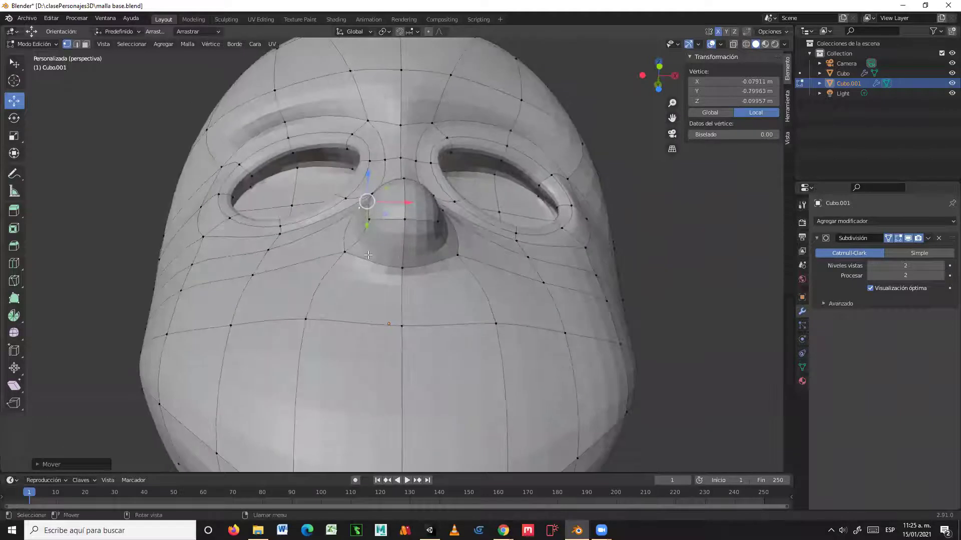
key(3)
click(426, 260)
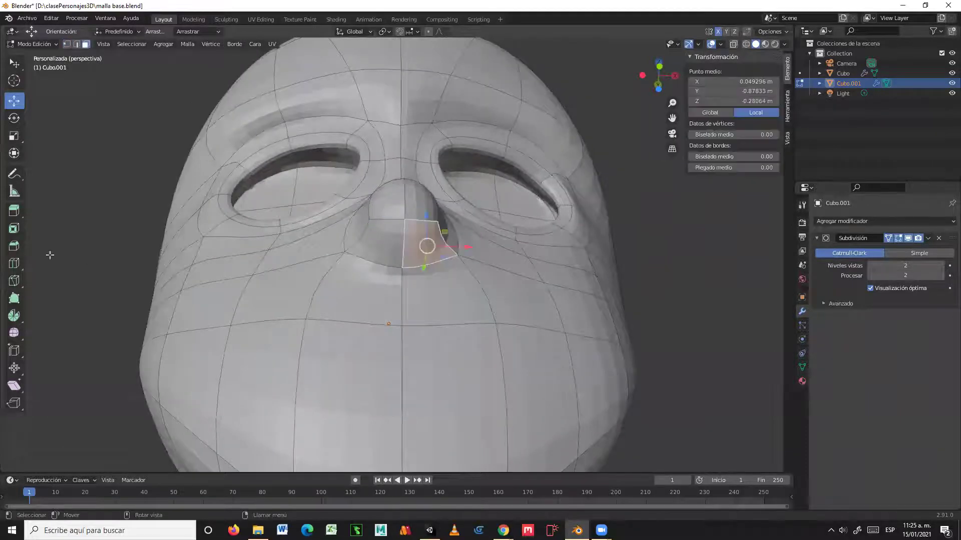
click(14, 228)
drag(461, 279, 462, 278)
mouse_move(429, 295)
middle_down()
mouse_move(411, 300)
mouse_move(420, 299)
middle_up()
click(13, 101)
click(137, 214)
mouse_move(165, 245)
middle_down()
mouse_move(150, 220)
mouse_move(134, 218)
mouse_move(165, 208)
mouse_move(157, 232)
mouse_move(173, 251)
middle_up()
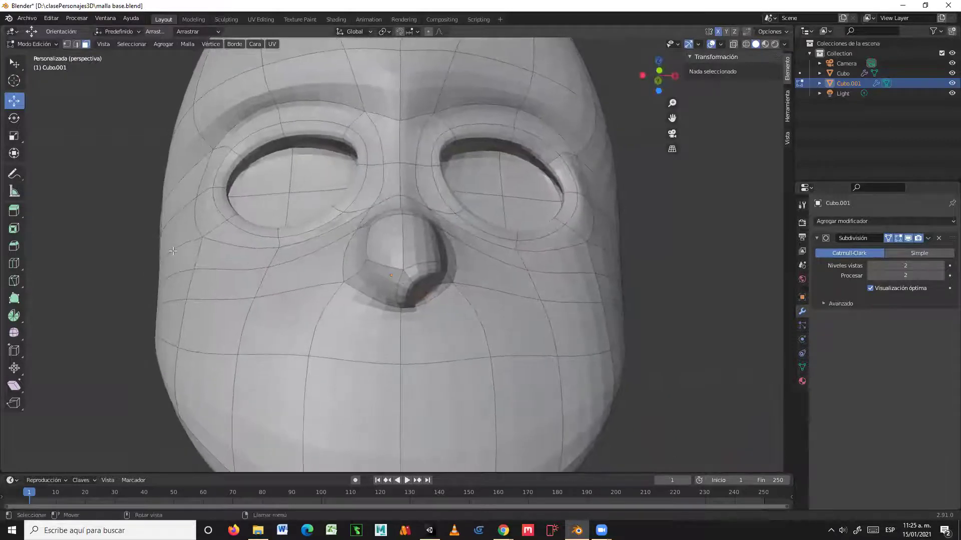
- Select the inset face on the +X half of the nose's underside instead of the opposite underside face
click(379, 291)
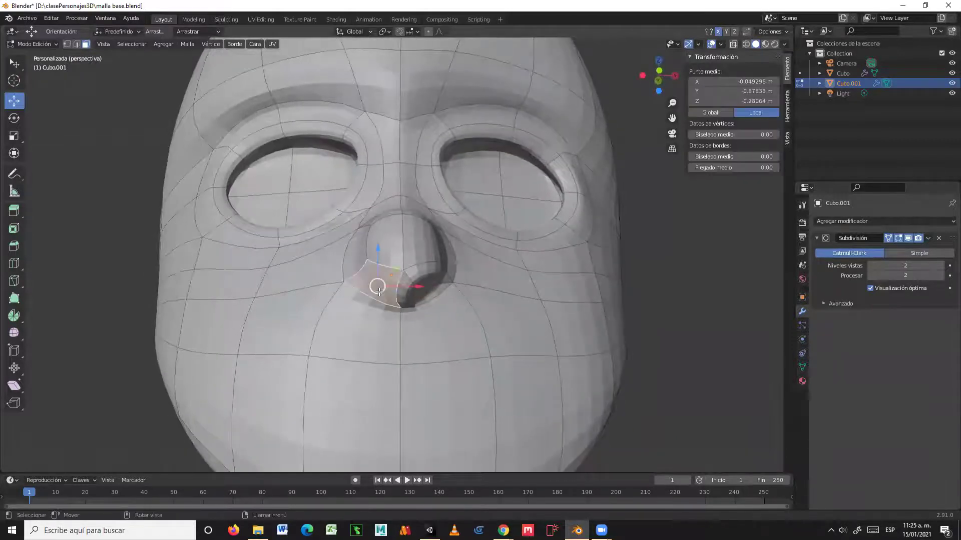
shift+click(378, 289)
shift+click(425, 287)
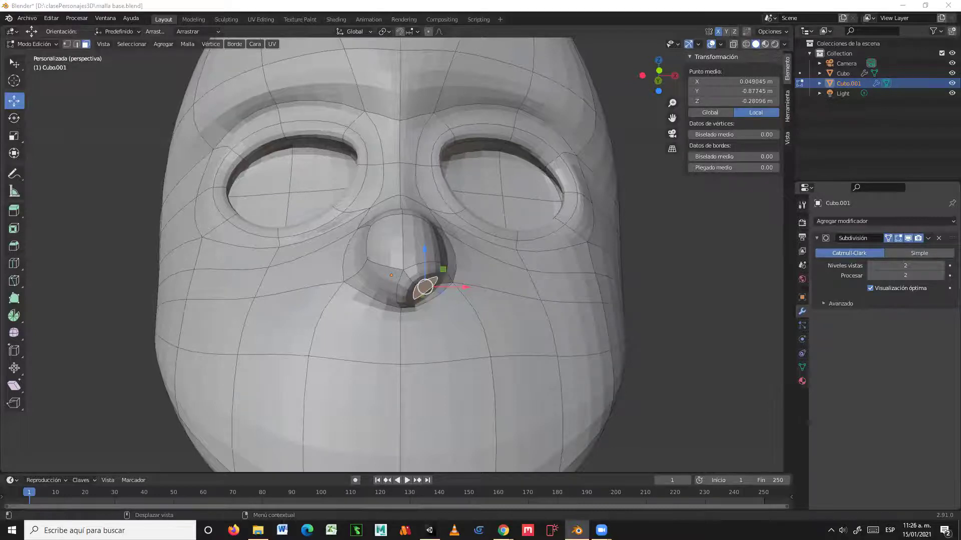
middle_drag(534, 348, 532, 333)
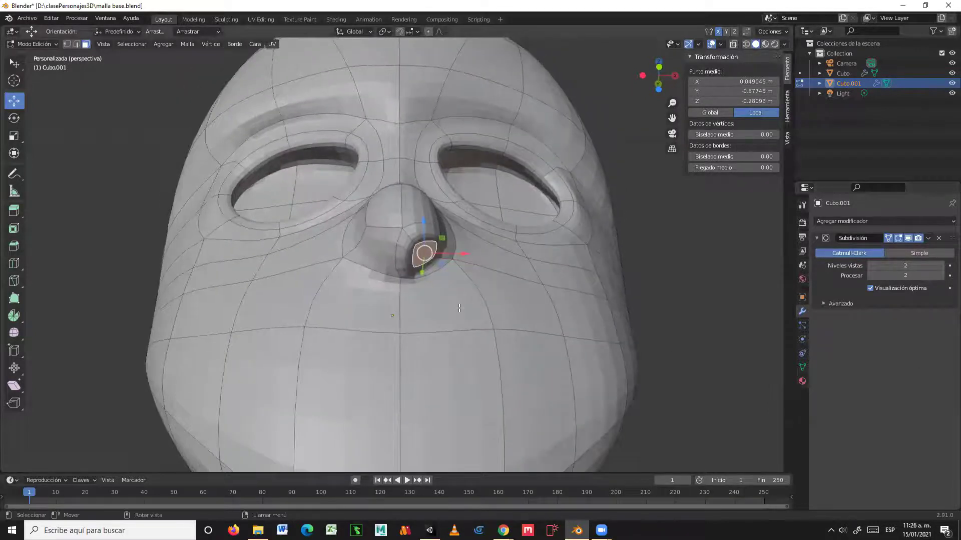
- Try to inset both underside faces of the nose together, and undo that inset
click(430, 261)
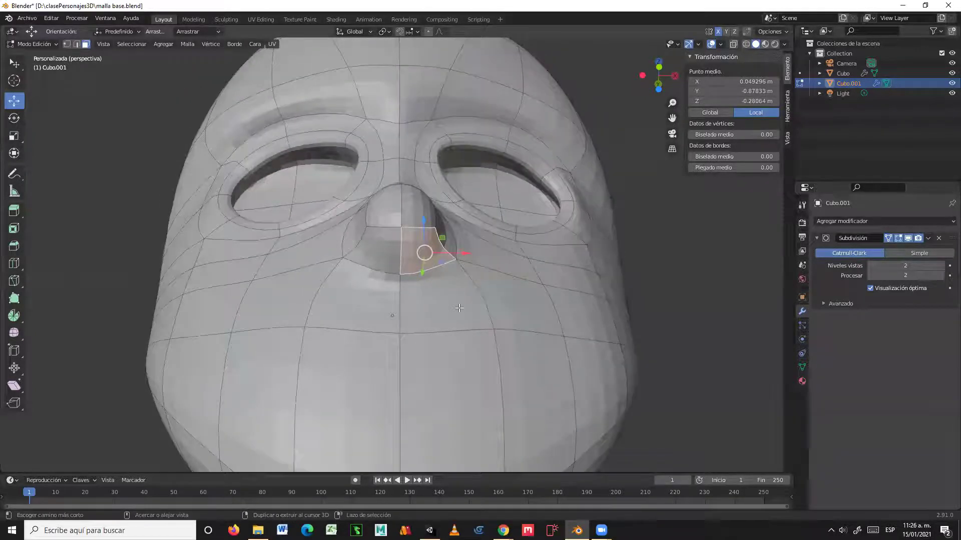
shift+click(384, 254)
click(14, 229)
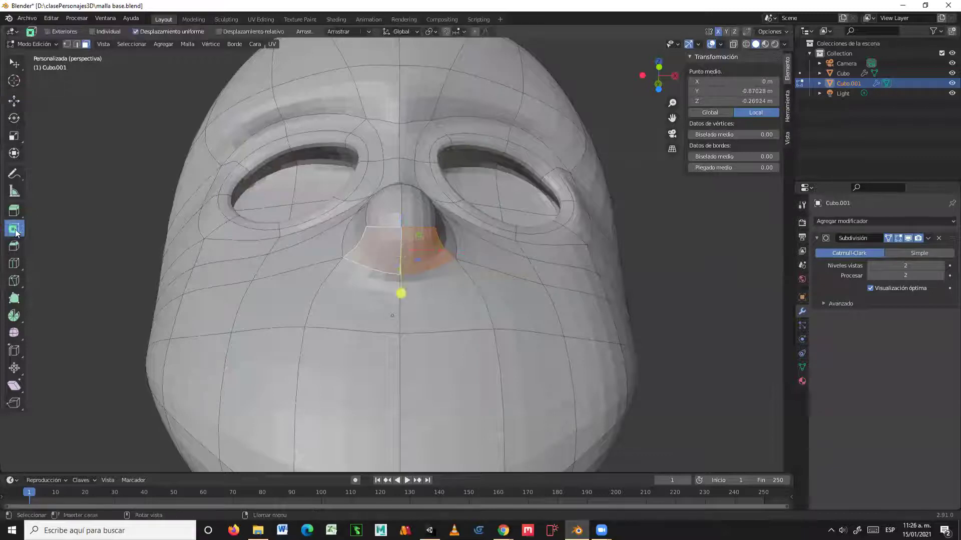
drag(400, 295, 402, 281)
key(ctrl+z)
- Inset the two underside faces of the nose separately to form one nostril face on each side
click(426, 253)
drag(459, 284, 348, 283)
middle_drag(349, 283, 463, 305)
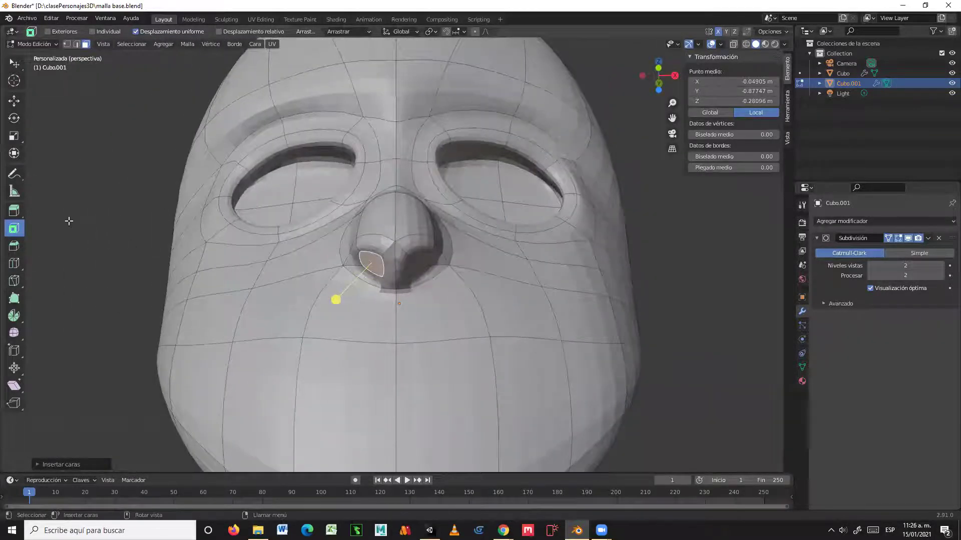
- Try to extrude the inset nostril face on the -X side, and undo the extrusion
click(14, 211)
mouse_move(347, 287)
mouse_down()
mouse_move(353, 279)
mouse_move(346, 287)
mouse_up()
key(ctrl+z)
middle_drag(367, 293, 454, 241)
scroll(440, 210, up, 3)
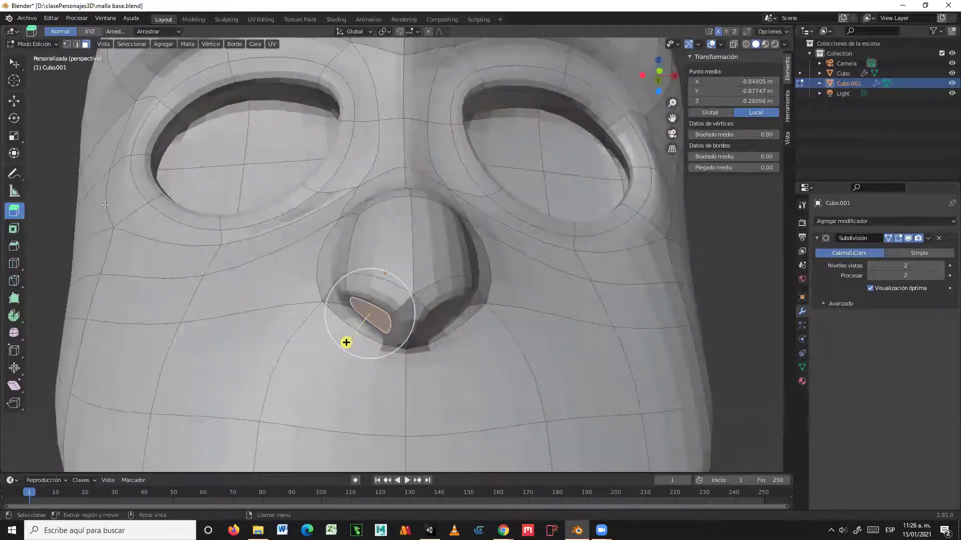
- Try a second, smaller inset inside the nostril face on the -X side
click(14, 228)
middle_drag(336, 353, 366, 299)
drag(365, 299, 381, 290)
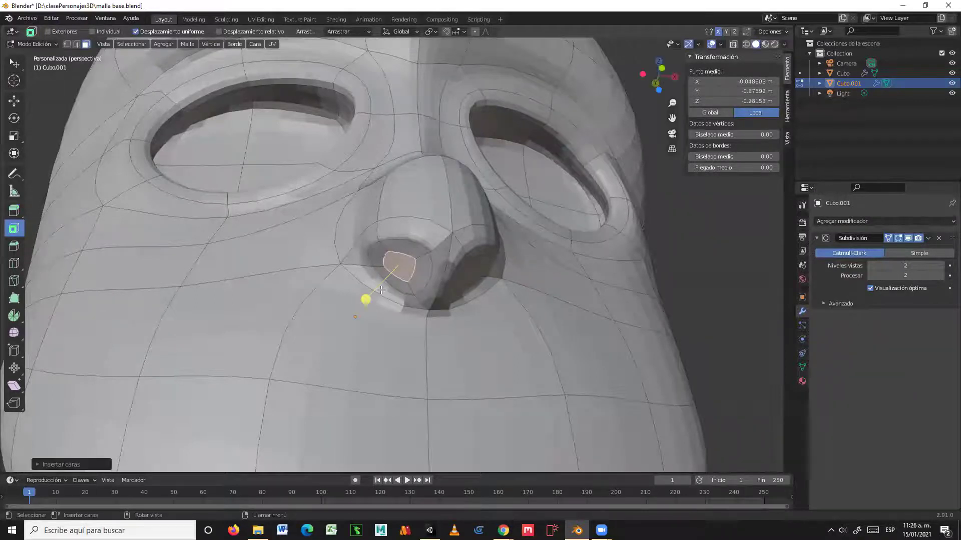
- Try to move the inner nostril face into the nose, and undo the nostril change
click(14, 100)
middle_drag(403, 271, 389, 289)
drag(383, 279, 389, 264)
middle_drag(389, 264, 465, 305)
key(ctrl+z)
- Move the vertex at the nose's outer base corner outward and down to about X -0.12 m and Z -0.30 m
scroll(426, 243, up, 1)
key(1)
click(367, 313)
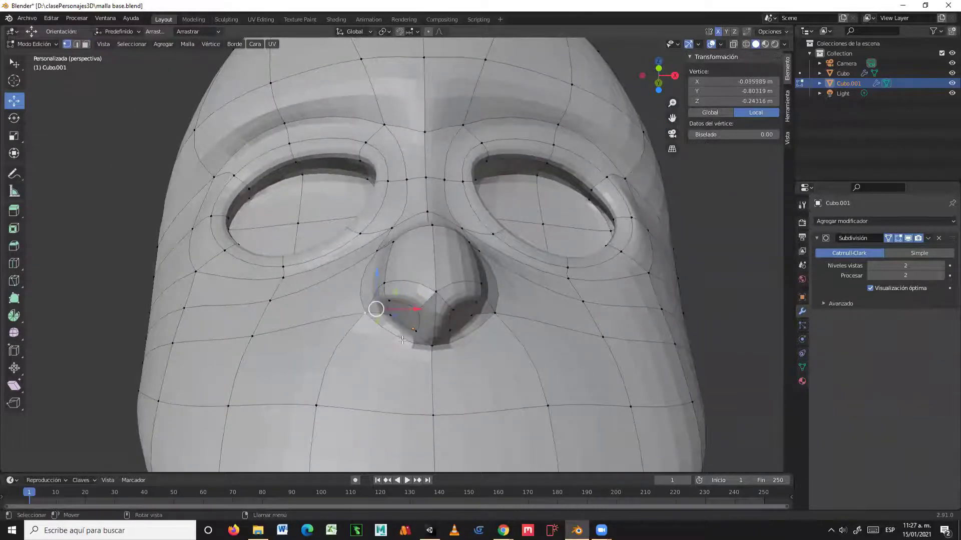
key(g)
key(x)
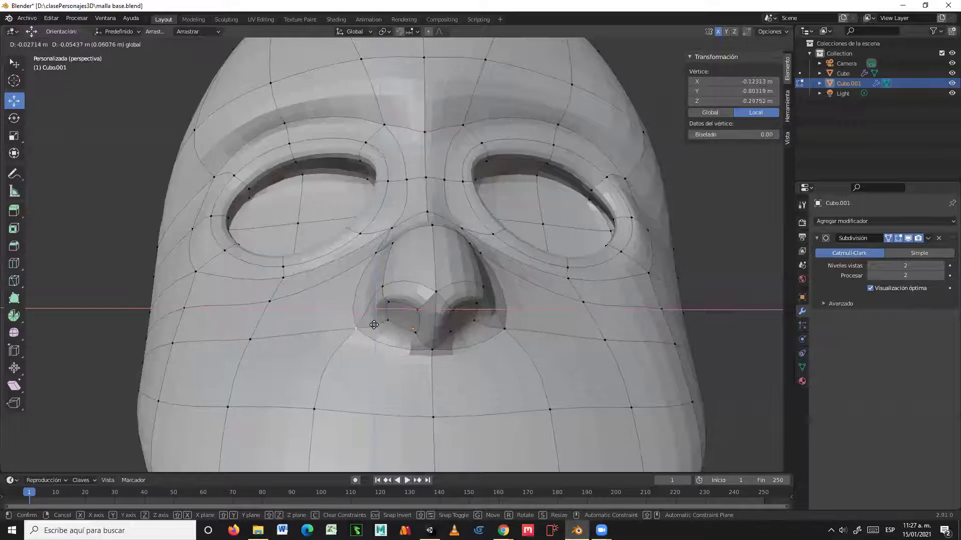
click(404, 326)
middle_drag(404, 327, 427, 369)
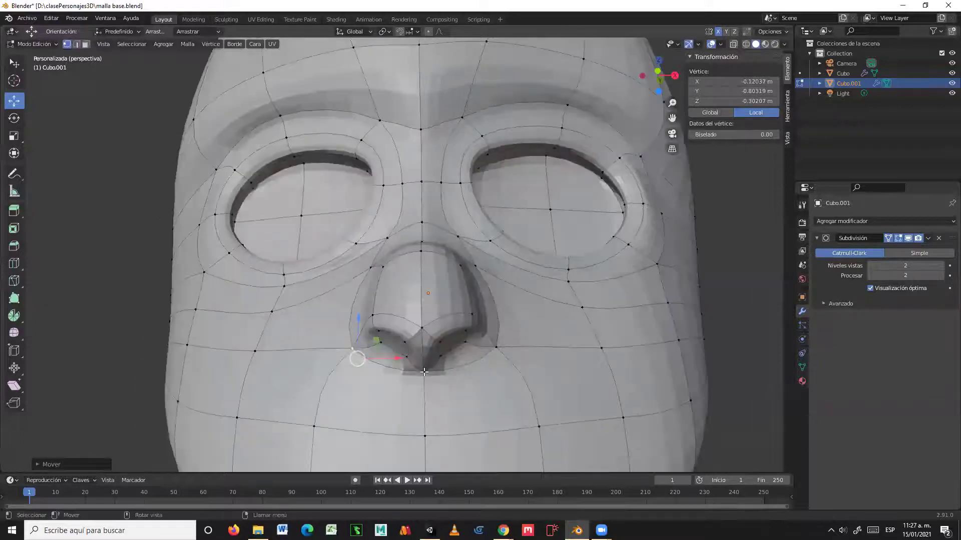
- Try raising the centre vertex at the base of the nose by about 0.035 m along Z
click(424, 371)
key(g)
key(z)
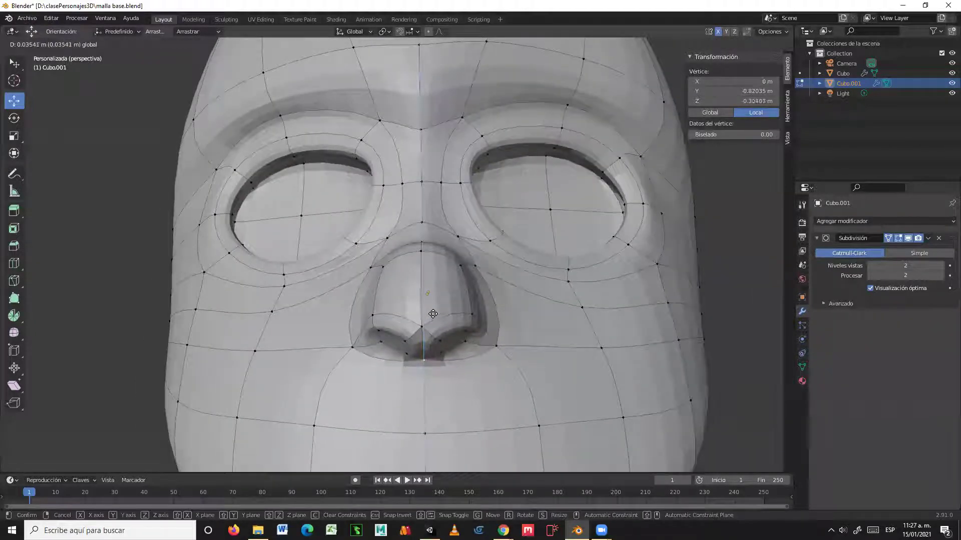
click(432, 316)
middle_drag(428, 329, 431, 328)
- Try moving the vertex at the nose's outer base corner inward to about X -0.11 m
middle_drag(389, 336, 386, 305)
click(390, 260)
drag(391, 261, 412, 260)
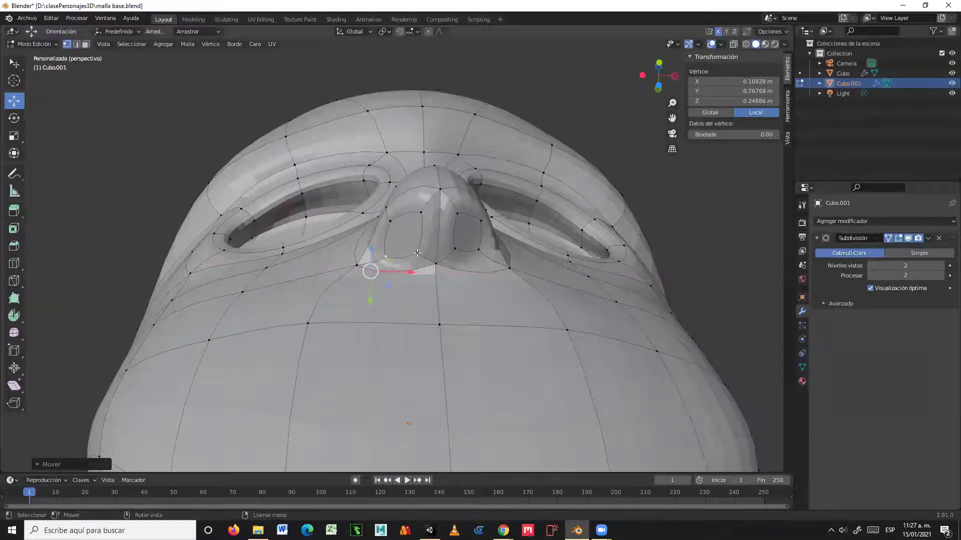
- Try moving the vertex beside the centre line under the nose toward the face, to about Y -0.81 m
click(417, 253)
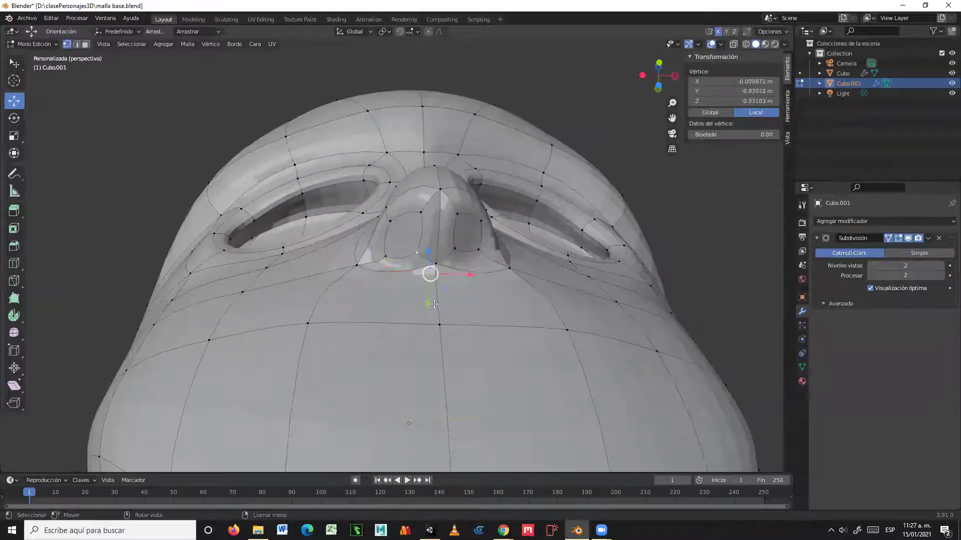
drag(428, 302, 428, 314)
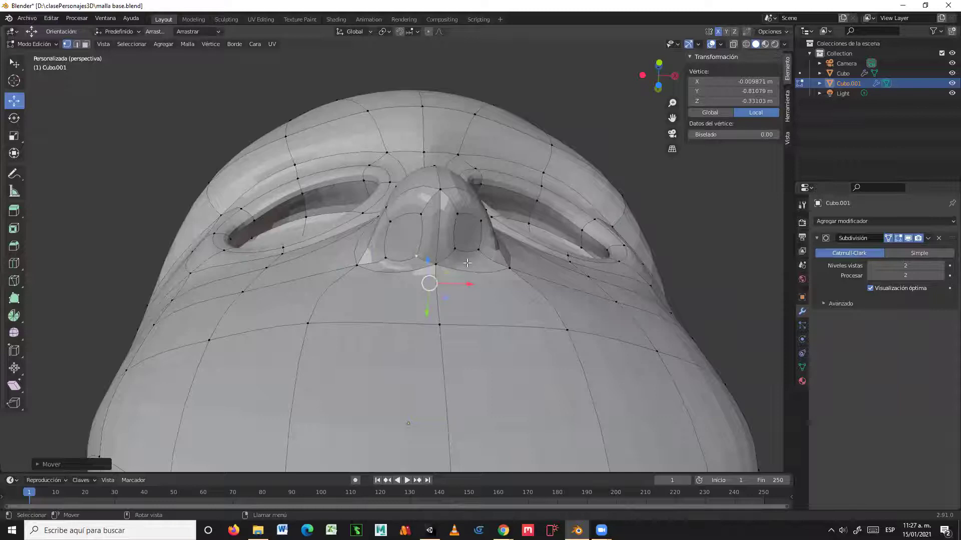
middle_drag(474, 288, 408, 268)
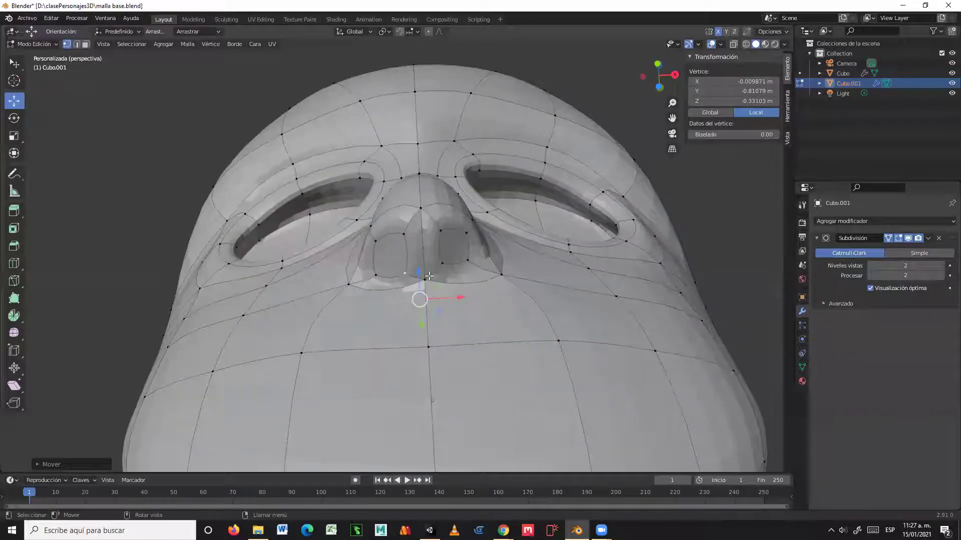
- Try adjusting the vertices below the nostrils by shifting the one at the nose's central base toward the face
click(376, 273)
middle_drag(448, 281, 436, 320)
click(433, 274)
drag(436, 319, 432, 345)
middle_drag(433, 345, 697, 272)
- Switch the mesh to face selection mode and clear the selection
click(477, 364)
click(460, 334)
key(3)
click(492, 348)
click(708, 268)
middle_drag(605, 296, 612, 305)
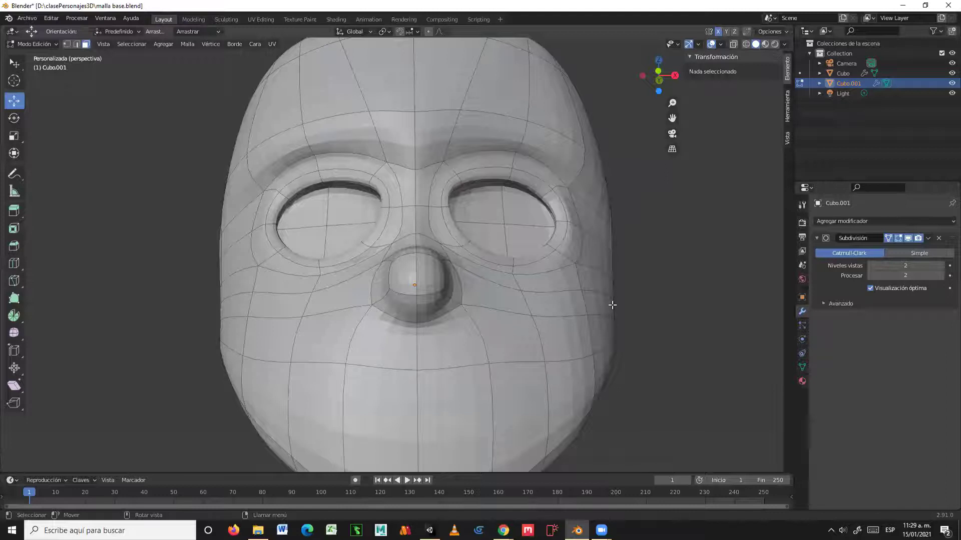
mouse_move(618, 301)
middle_down()
mouse_move(635, 289)
mouse_move(622, 240)
mouse_move(628, 300)
mouse_move(581, 306)
mouse_move(628, 314)
middle_up()
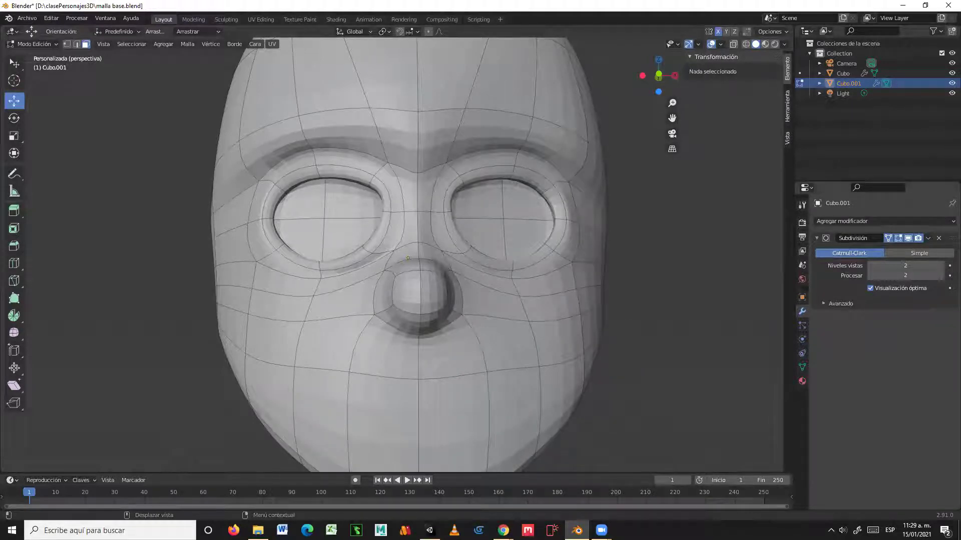
middle_drag(622, 279, 490, 333)
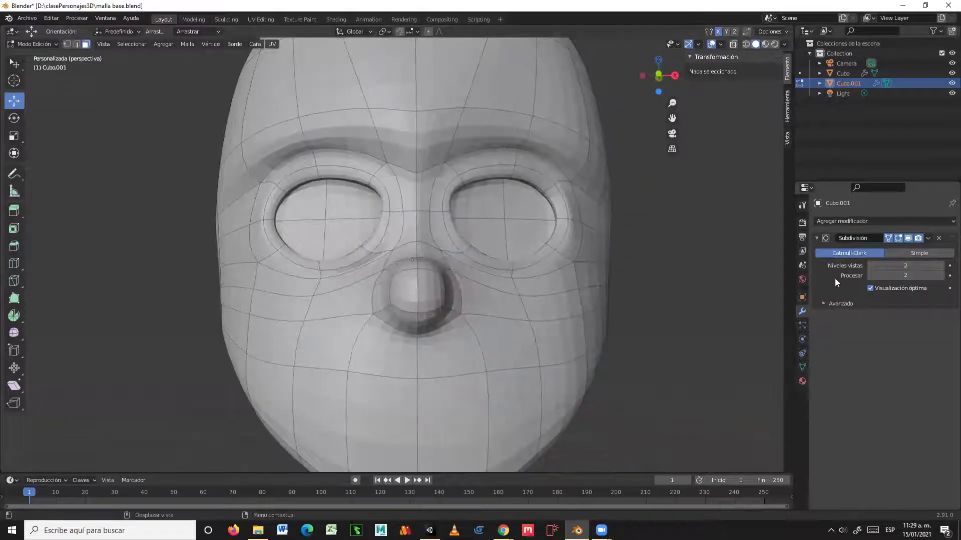
- Set the Subdivision modifier's viewport level to 1 and show the whole head in front orthographic view
click(869, 265)
middle_drag(469, 316, 469, 340)
scroll(473, 262, up, 3)
scroll(462, 279, down, 5)
key(KP_1)
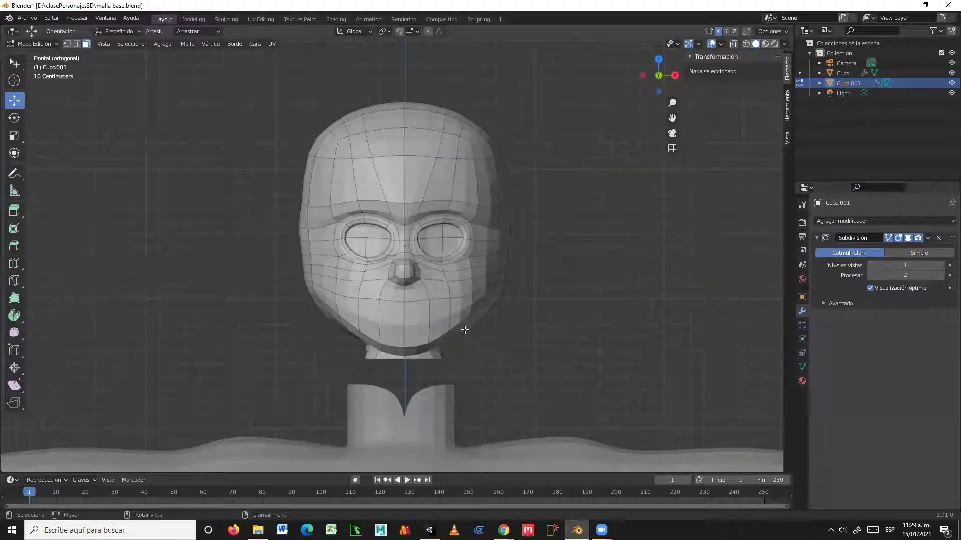
- With X-ray on, box-select all faces on the -X half of the head and delete them
key(alt+z)
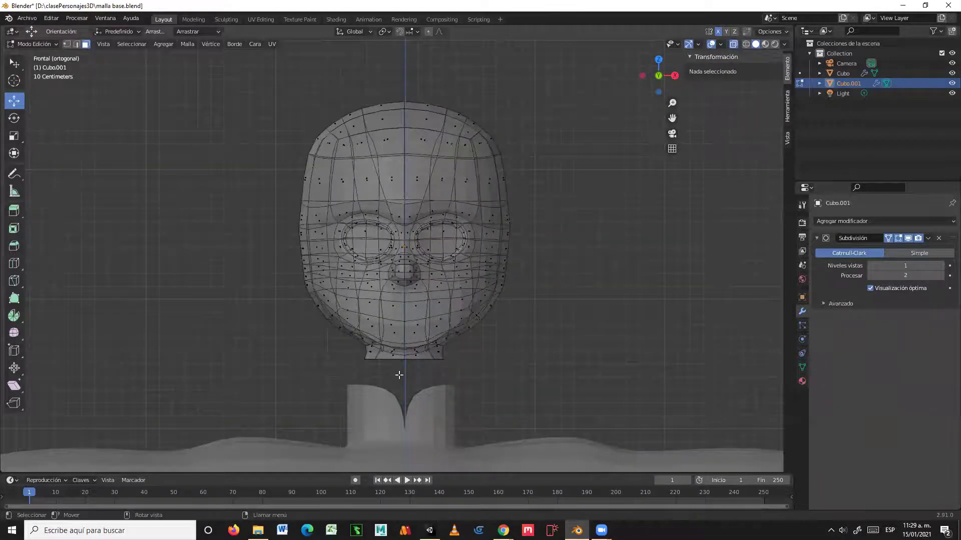
click(393, 350)
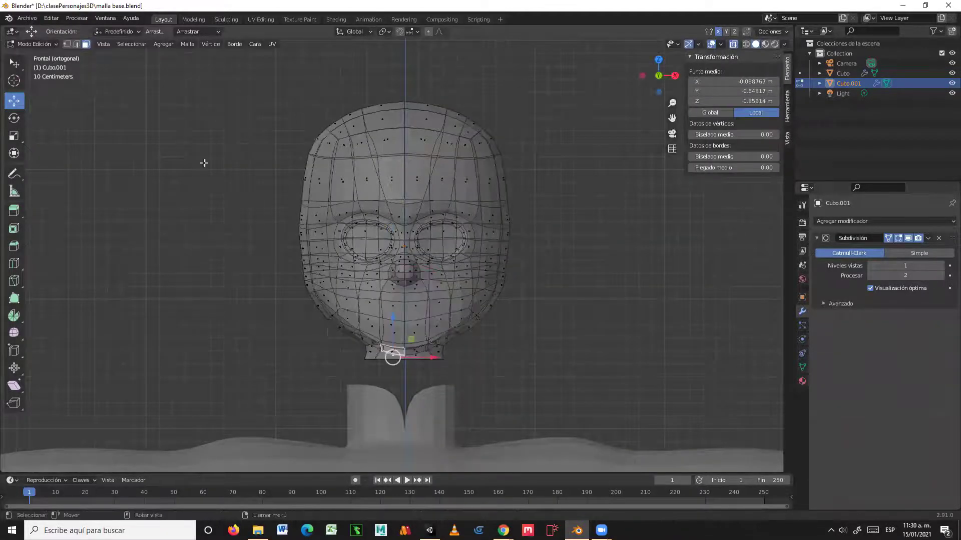
click(16, 64)
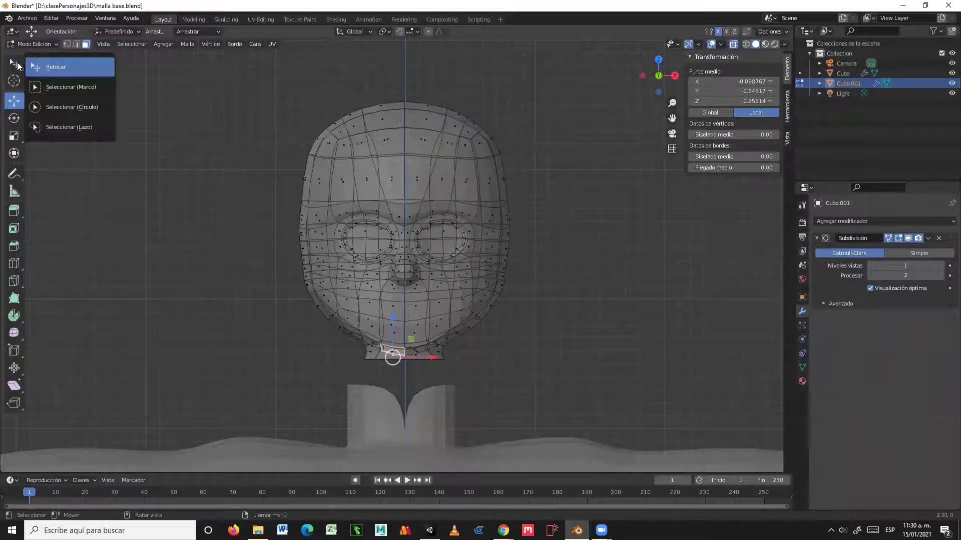
click(80, 87)
drag(194, 66, 401, 369)
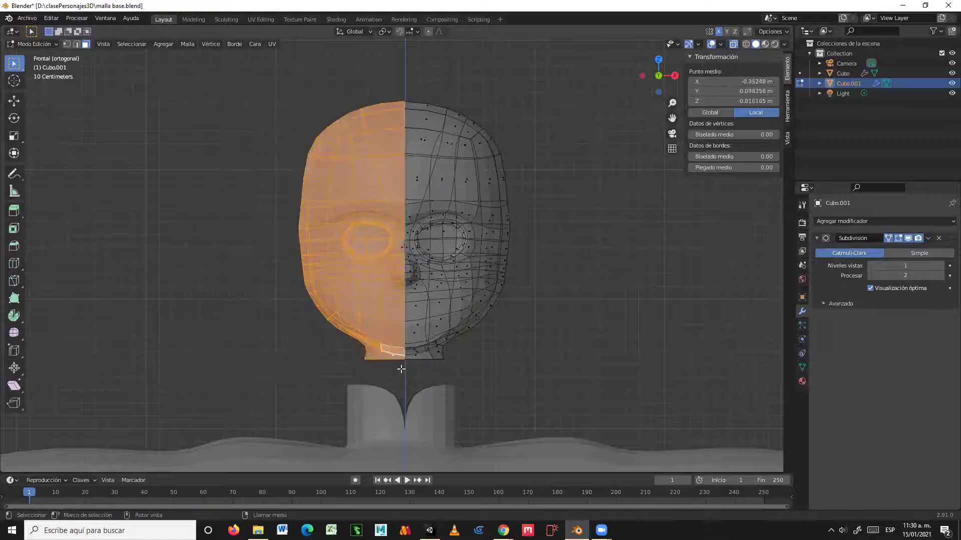
key(x)
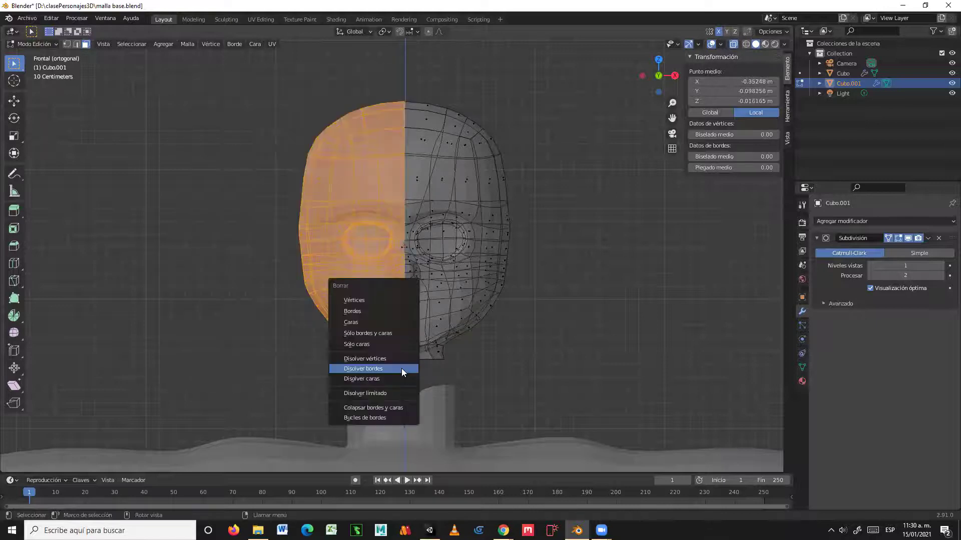
click(386, 321)
- Set the Subdivision viewport level to 0 and delete the leftover face protruding past the centre line between the eyes
scroll(370, 273, up, 8)
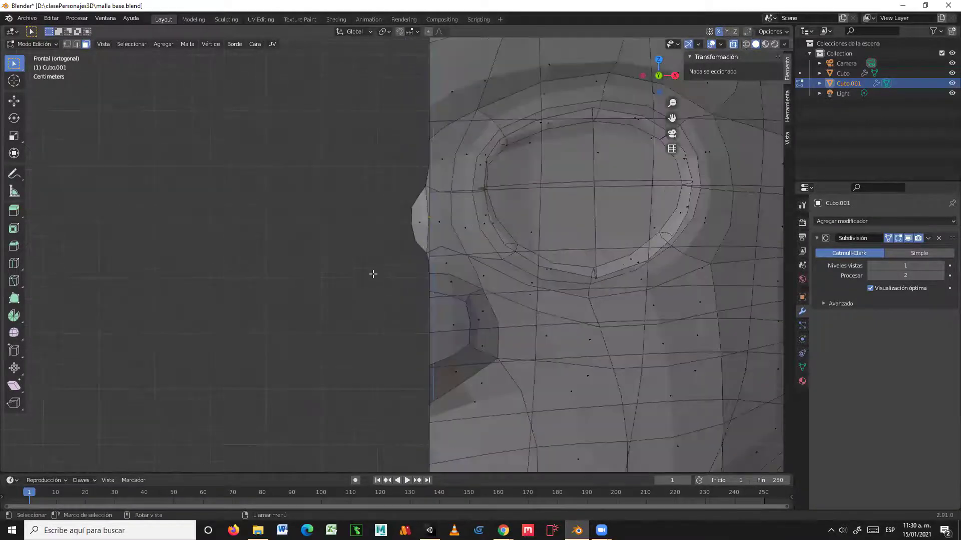
click(871, 264)
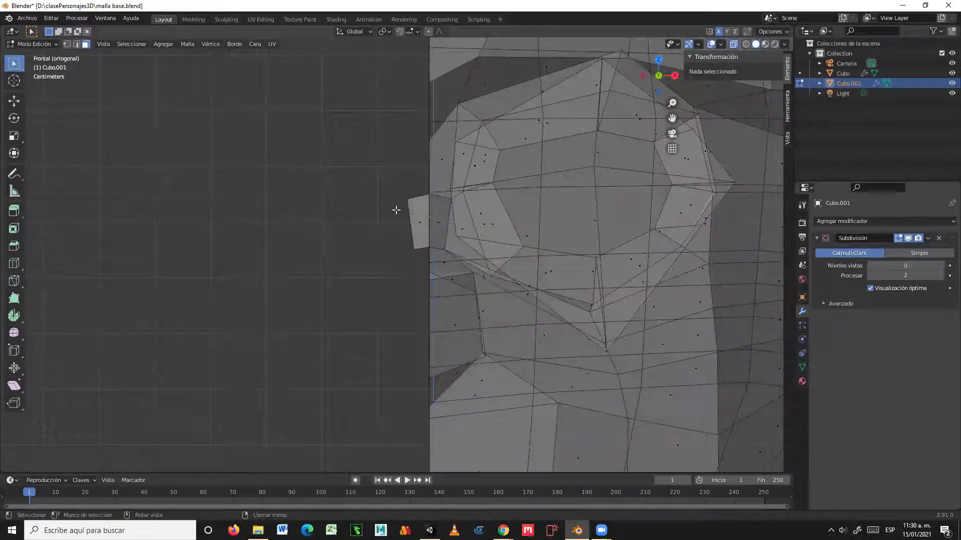
click(410, 223)
key(x)
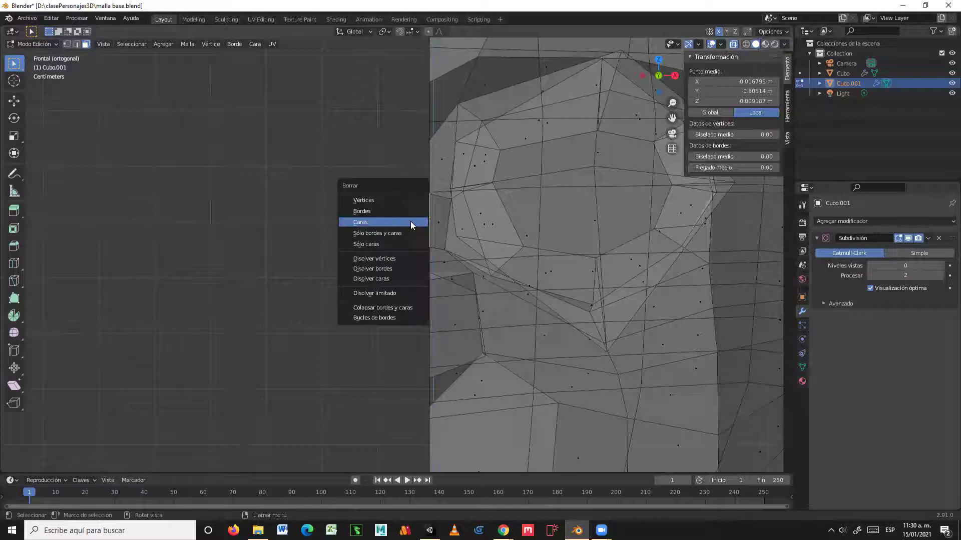
click(410, 221)
- Replace the Subdivision modifier with a Mirror (Simetrizar) modifier on the X axis
scroll(376, 276, down, 5)
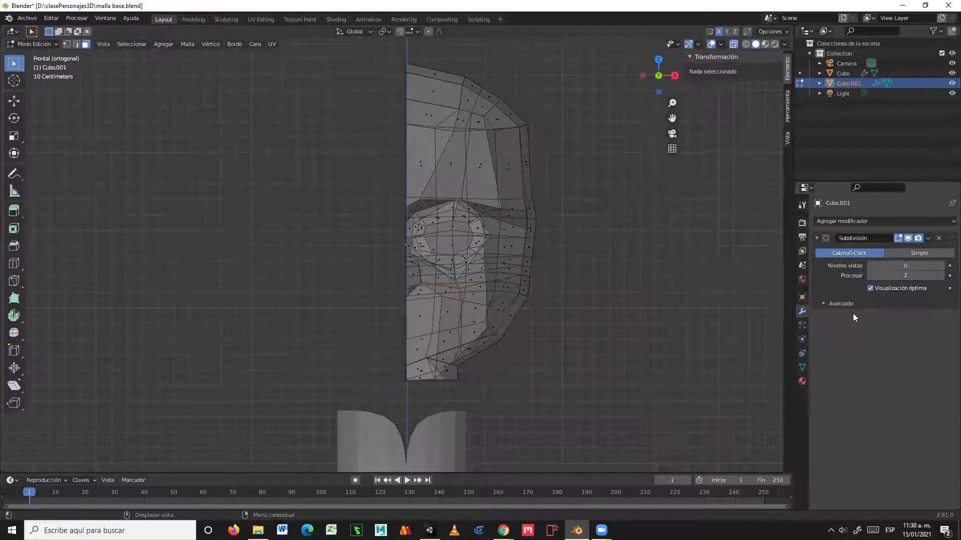
click(939, 238)
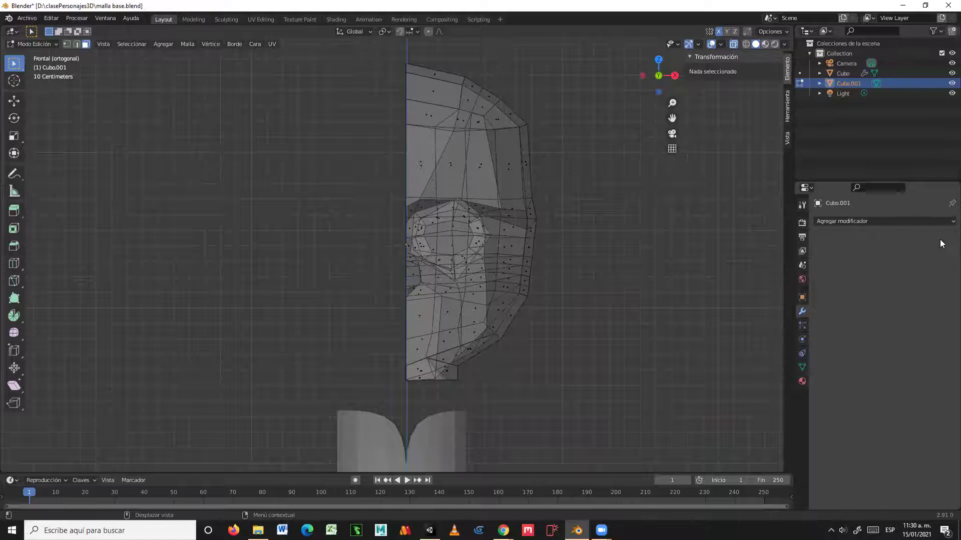
click(947, 223)
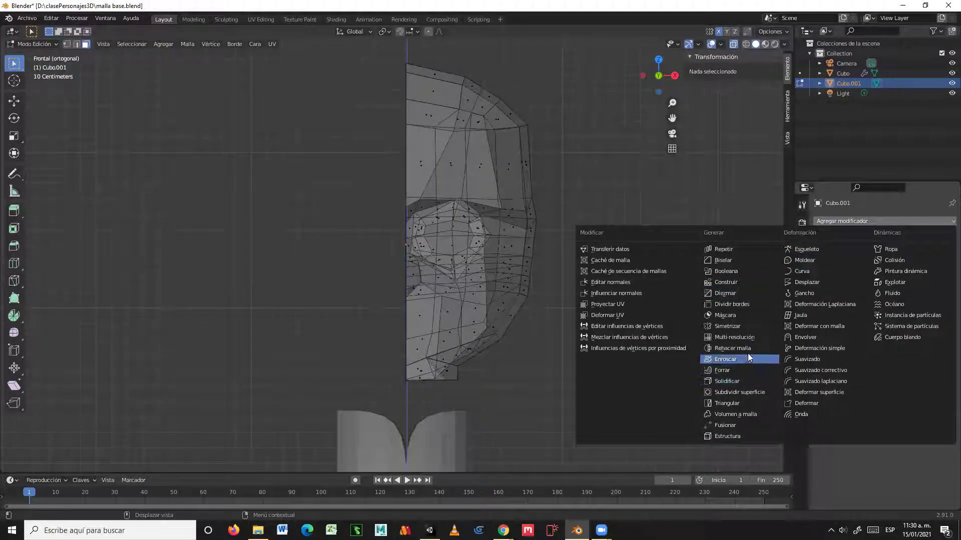
click(748, 324)
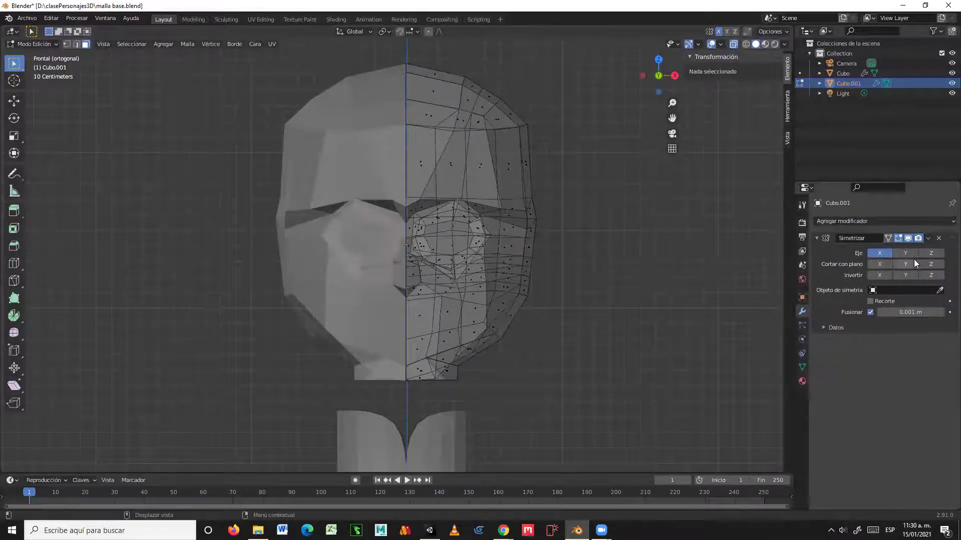
- Add a Subdivision Surface modifier after the Mirror and enable edit-cage display on both modifiers
click(945, 221)
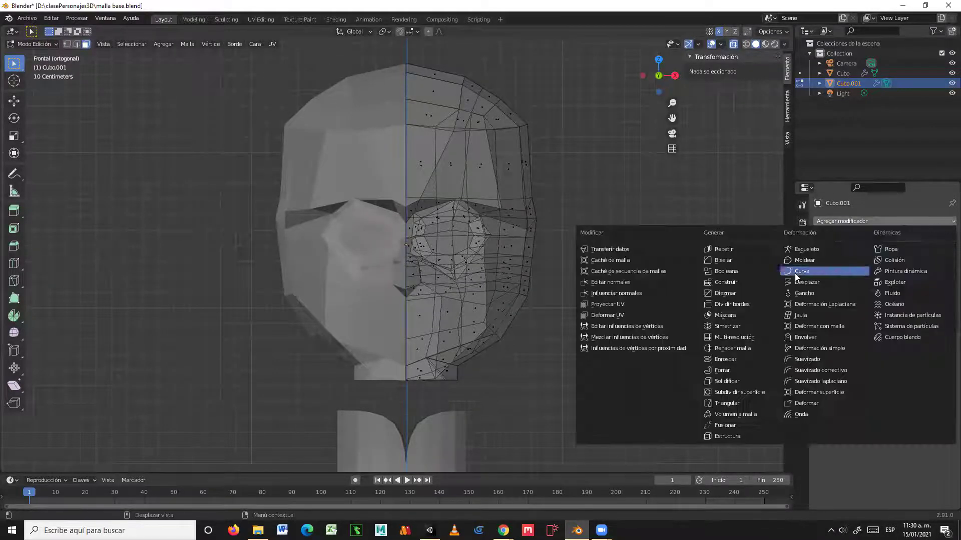
click(736, 393)
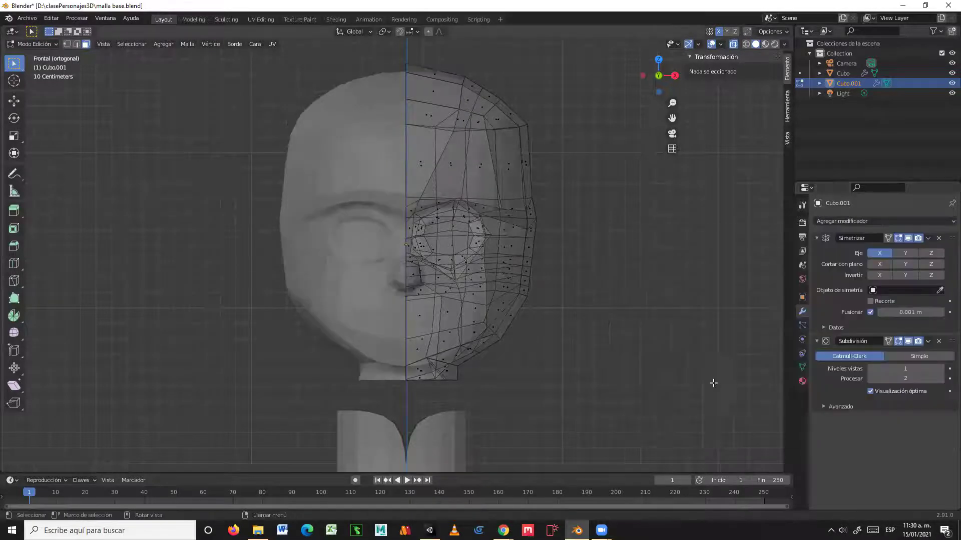
click(888, 238)
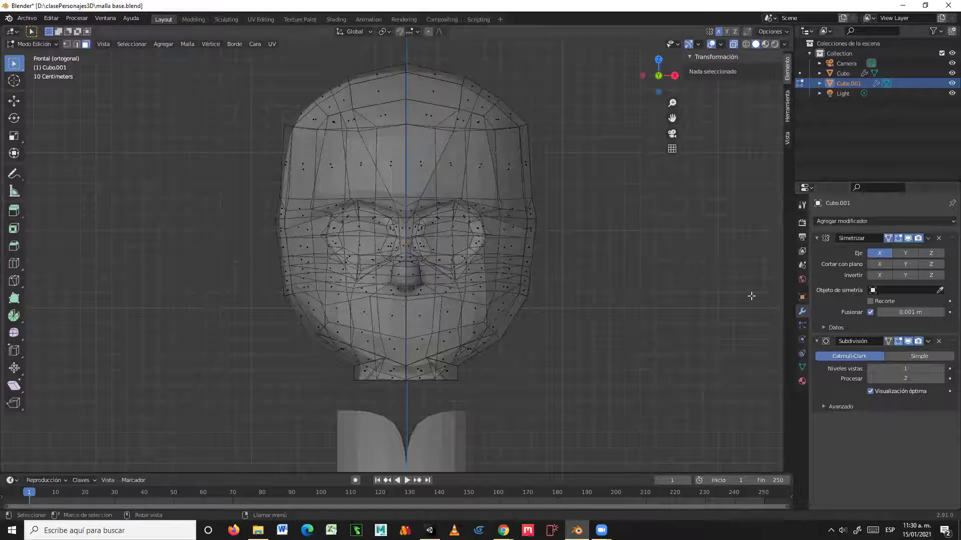
middle_drag(611, 333, 574, 303)
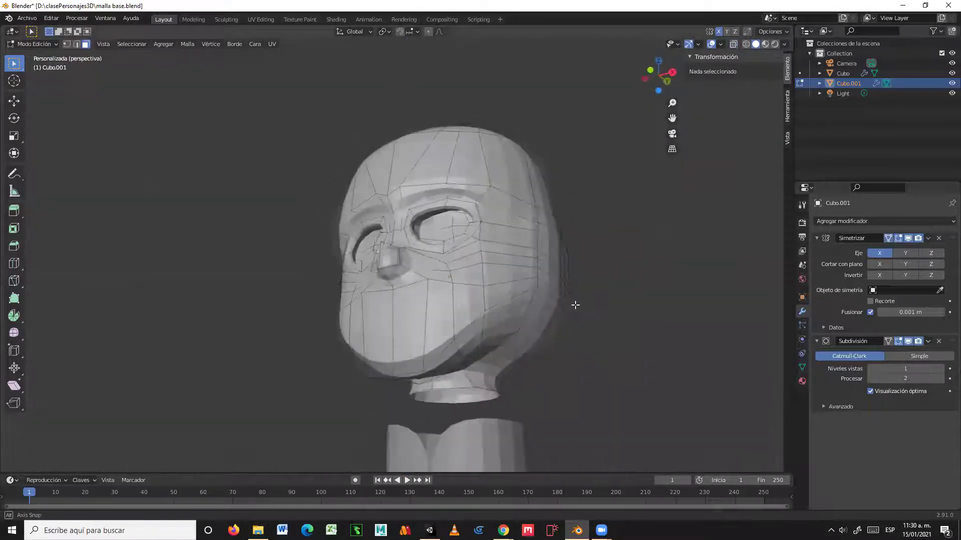
click(889, 341)
middle_drag(628, 344, 660, 369)
middle_drag(650, 318, 665, 373)
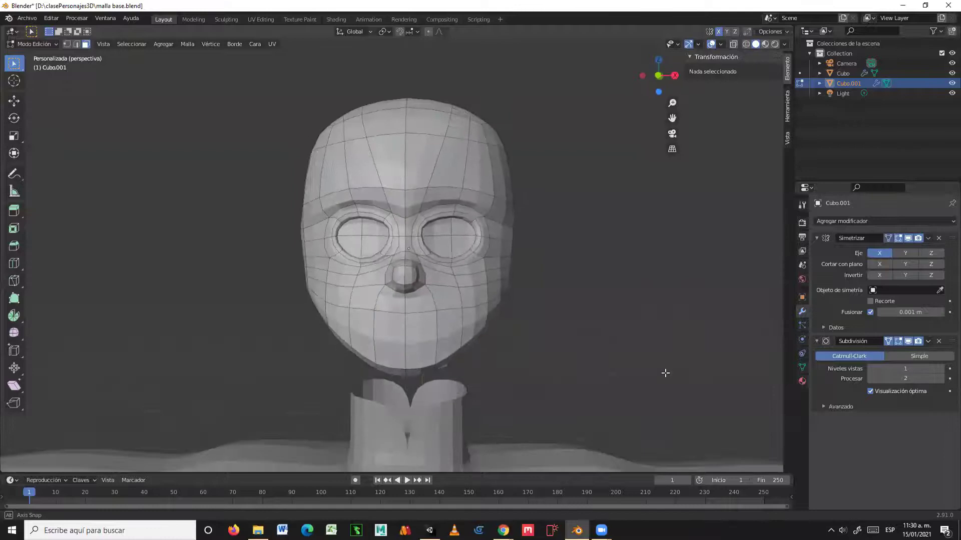
- Select the face on the underside of the nose on the +X side
scroll(665, 373, up, 4)
middle_drag(674, 354, 479, 302)
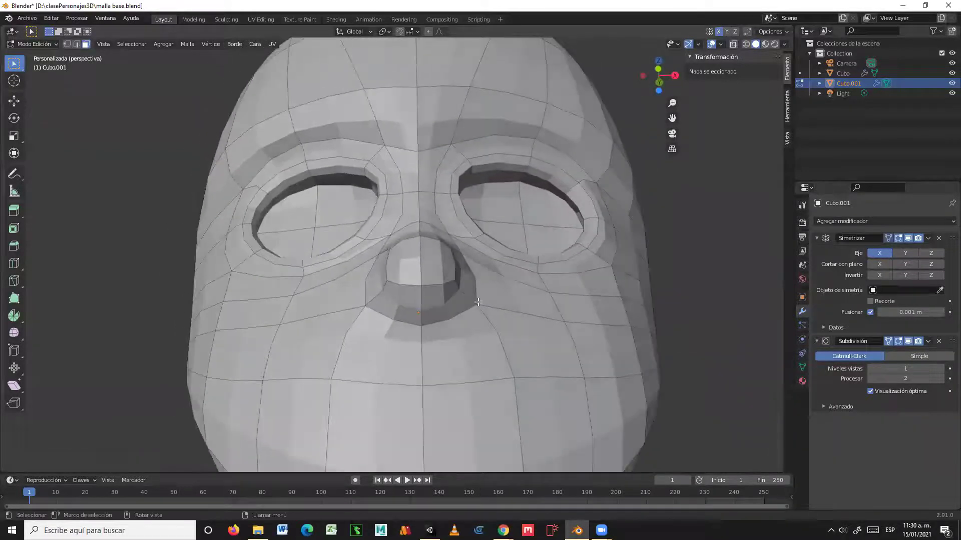
click(439, 269)
middle_drag(439, 271, 450, 274)
click(444, 273)
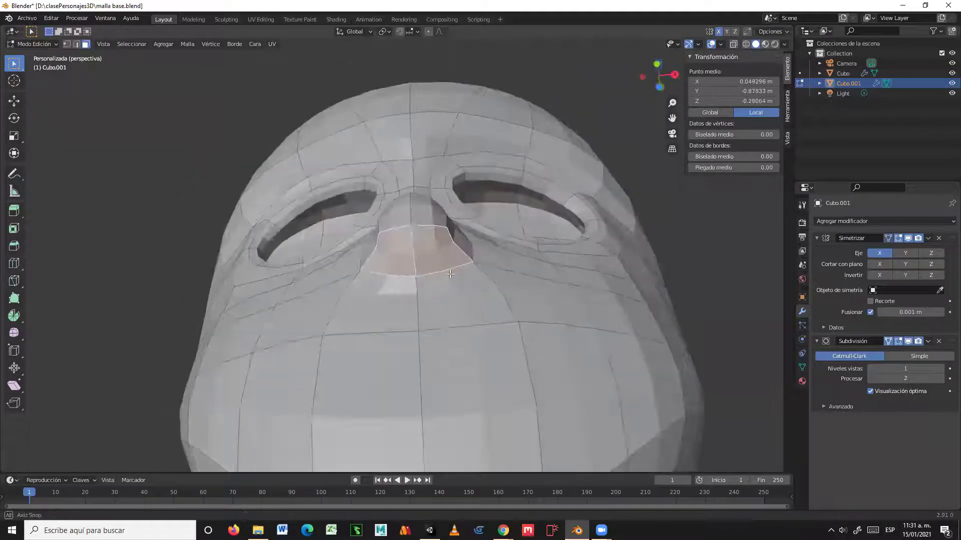
scroll(450, 275, up, 2)
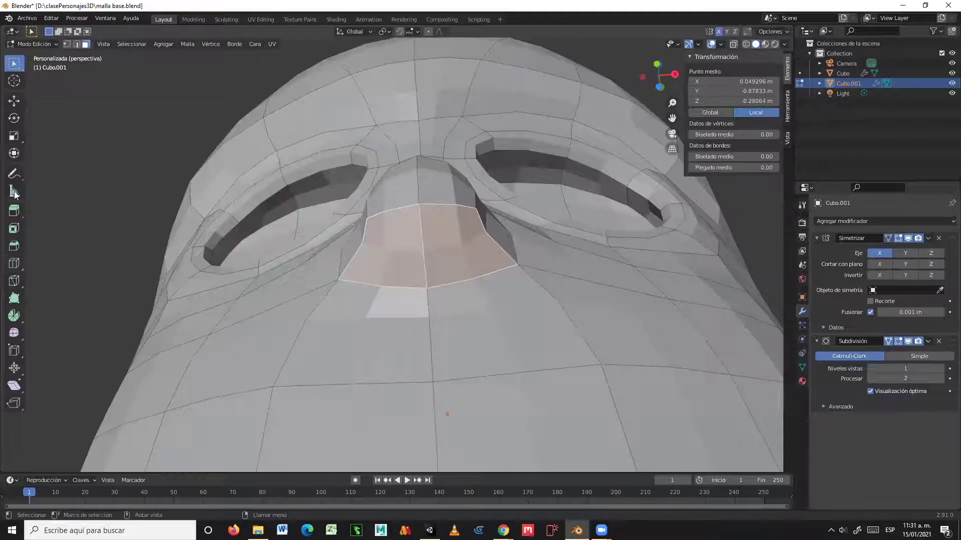
click(13, 102)
drag(509, 247, 566, 230)
right_click(566, 230)
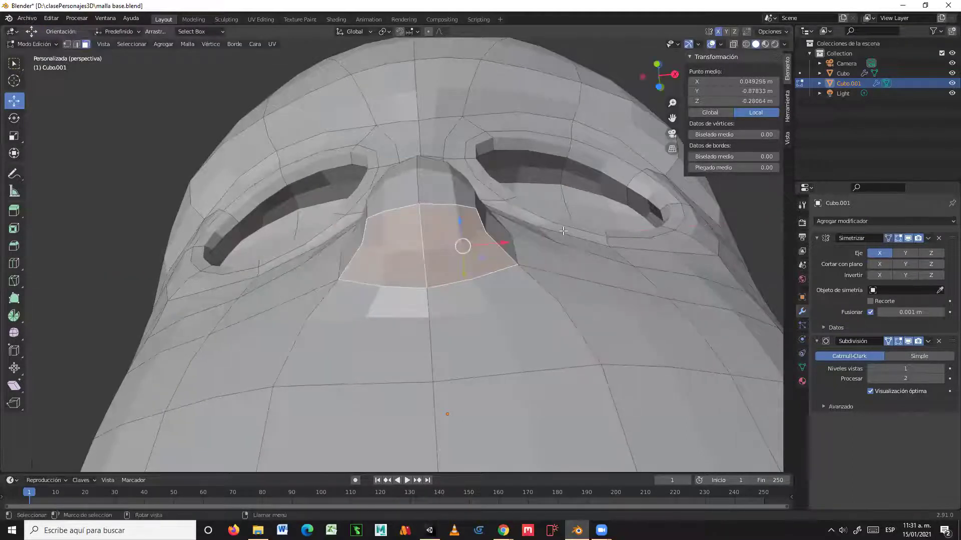
- Inset the selected underside face of the nose to form the nostril outline
click(13, 228)
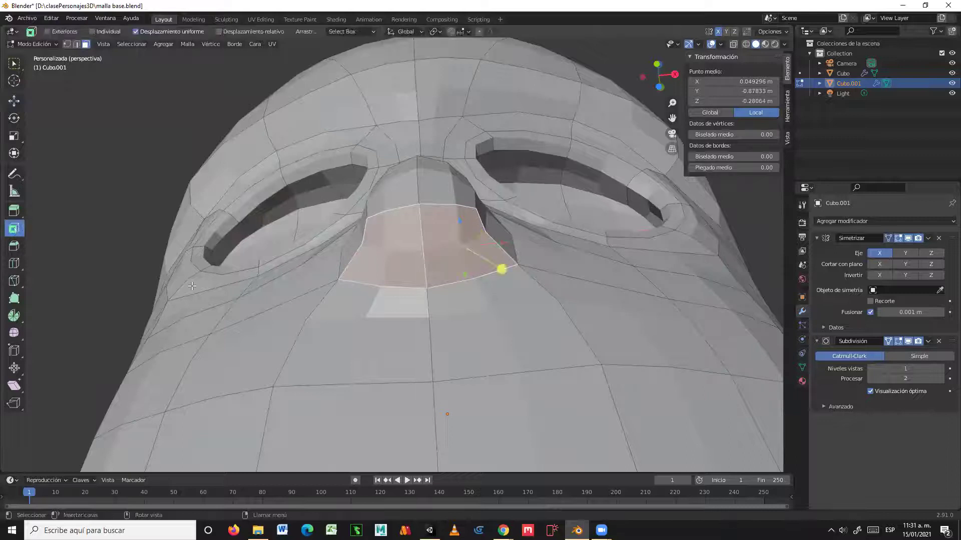
mouse_move(505, 271)
mouse_down()
mouse_move(487, 262)
mouse_move(500, 266)
mouse_up()
middle_drag(500, 266, 513, 289)
drag(504, 339, 498, 335)
- Move the inset nostril face up into the nose, to about X 0.034 m and Z -0.26 m
click(18, 103)
middle_drag(475, 316, 485, 306)
drag(485, 307, 481, 298)
middle_drag(482, 299, 487, 328)
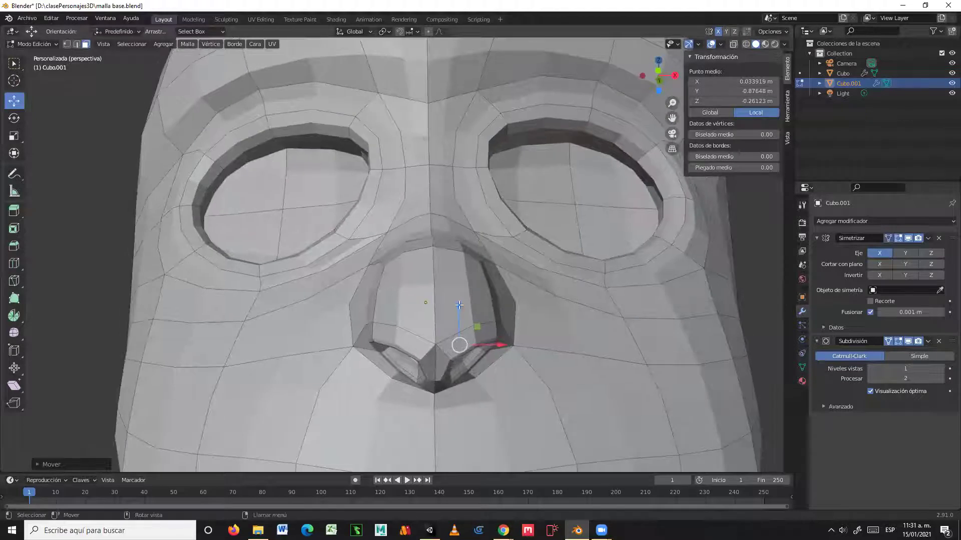
- Push the nostril face deeper into the nose and back, to about Y -0.85 m and Z -0.25 m
drag(476, 326, 473, 319)
middle_drag(474, 319, 460, 184)
drag(459, 188, 459, 204)
middle_drag(474, 187, 469, 345)
- Set the Subdivision viewport level to 2 and inspect the nostrils from below
scroll(472, 341, up, 3)
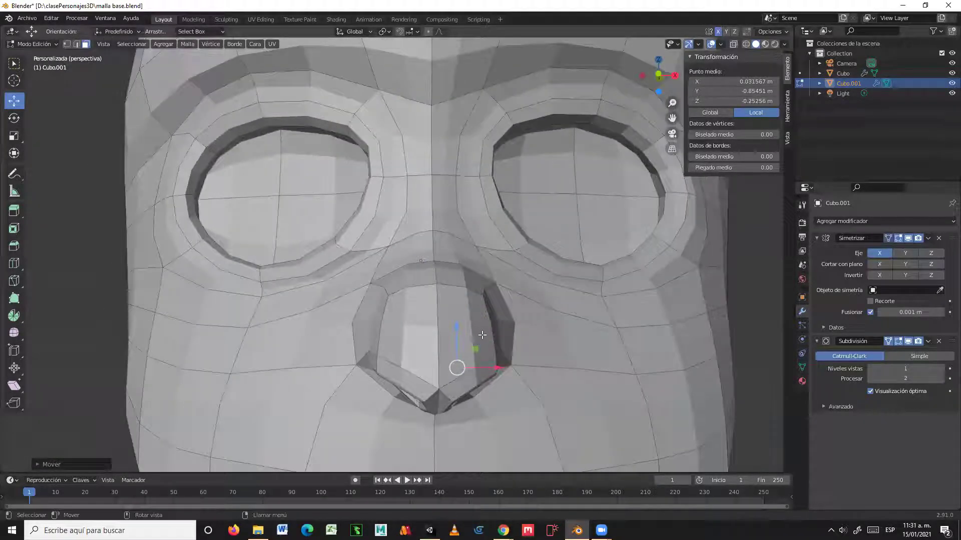
click(941, 370)
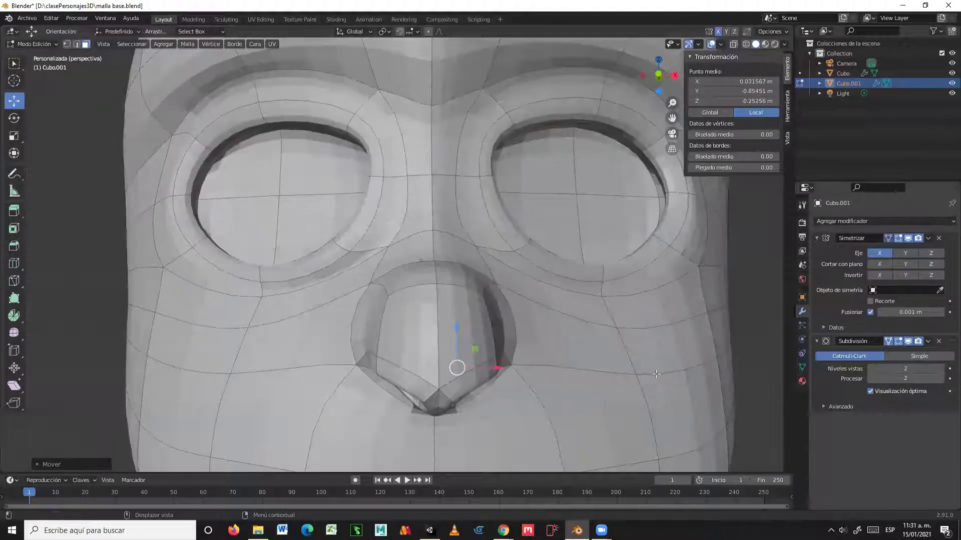
scroll(544, 318, down, 2)
middle_drag(544, 318, 505, 297)
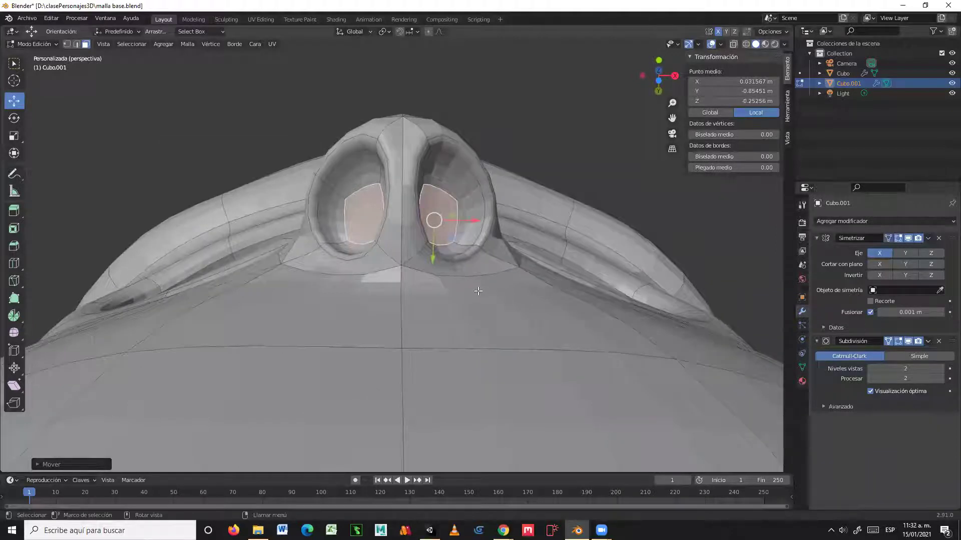
- Move the nostril's front inner rim vertex back to about X 0.019 m and Y -0.91 m
mouse_move(474, 264)
middle_down()
mouse_move(472, 335)
mouse_move(489, 321)
mouse_move(471, 307)
mouse_move(474, 273)
middle_up()
key(1)
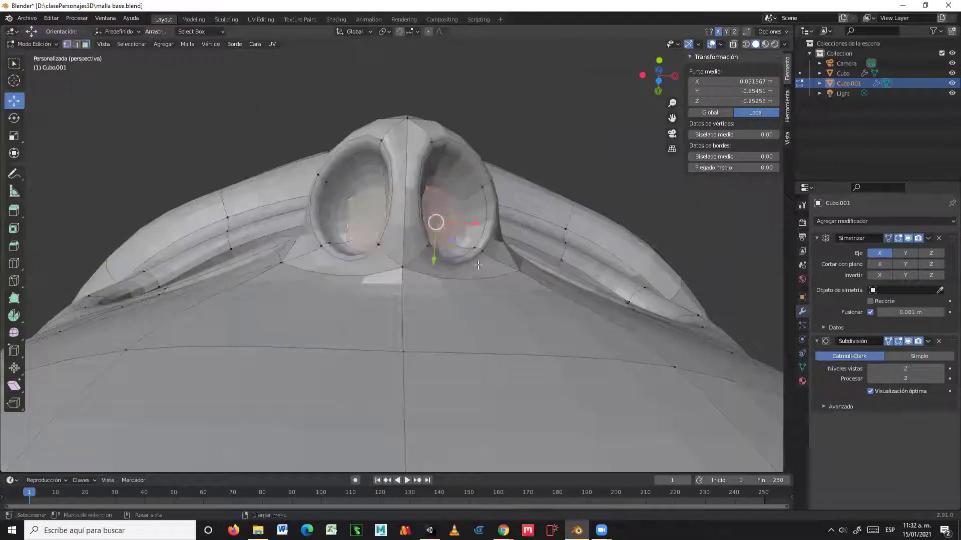
click(432, 142)
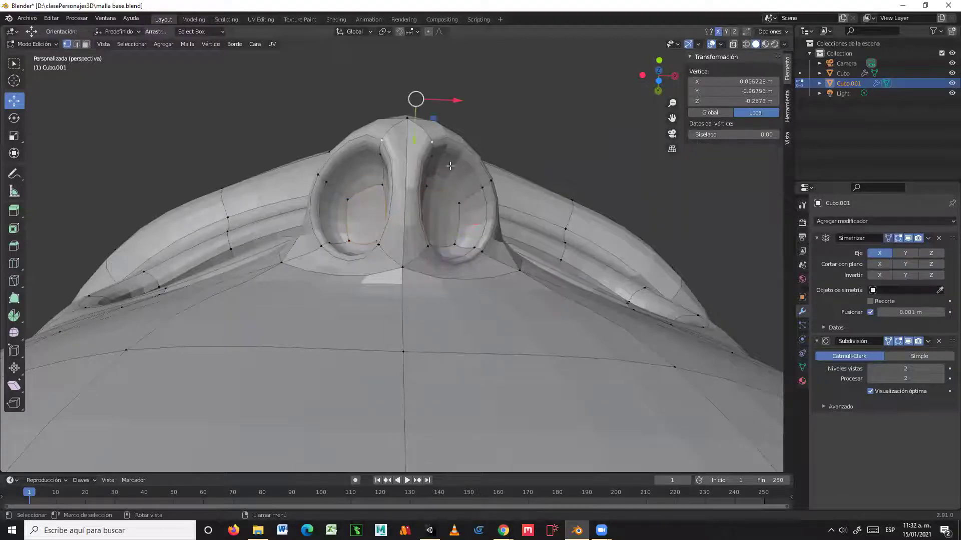
drag(434, 117, 447, 193)
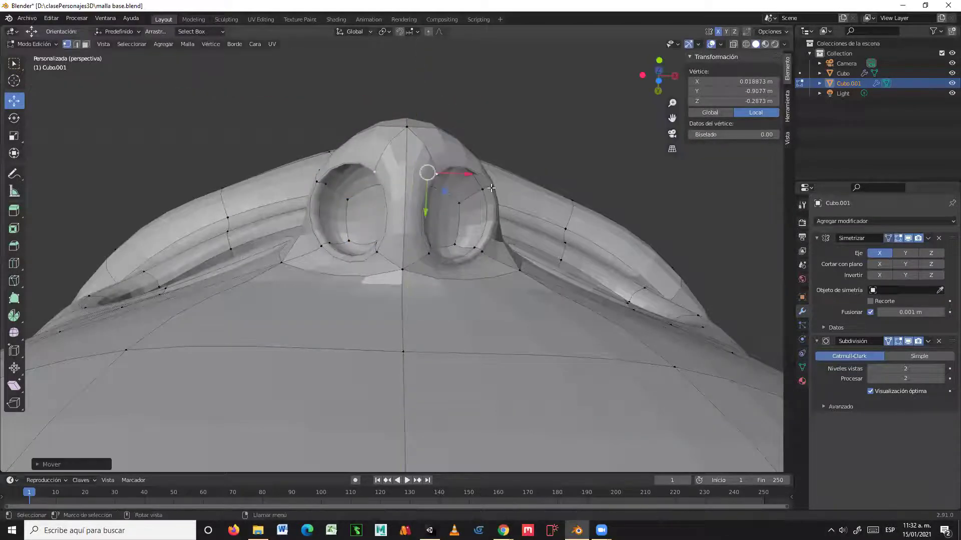
- Reposition the nostril's outer rim vertex to reshape the side of the opening
click(491, 188)
drag(525, 194, 505, 252)
middle_drag(505, 253, 493, 335)
drag(493, 336, 506, 377)
middle_drag(505, 377, 533, 386)
- Try to raise the vertices along the nostril's lower rim, and undo those moves
click(450, 370)
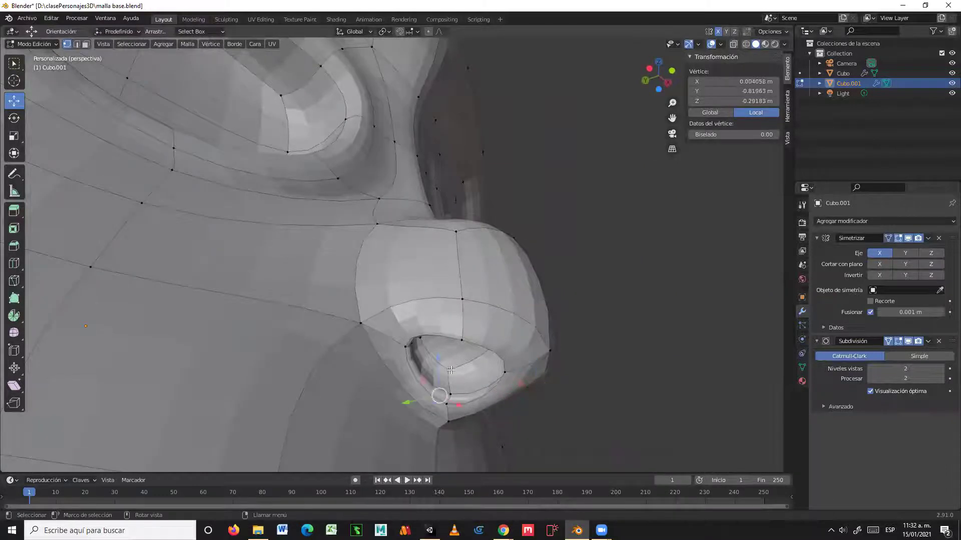
drag(436, 356, 435, 279)
click(459, 383)
drag(458, 387, 456, 332)
key(ctrl+z)
key(ctrl+z)
key(ctrl+z)
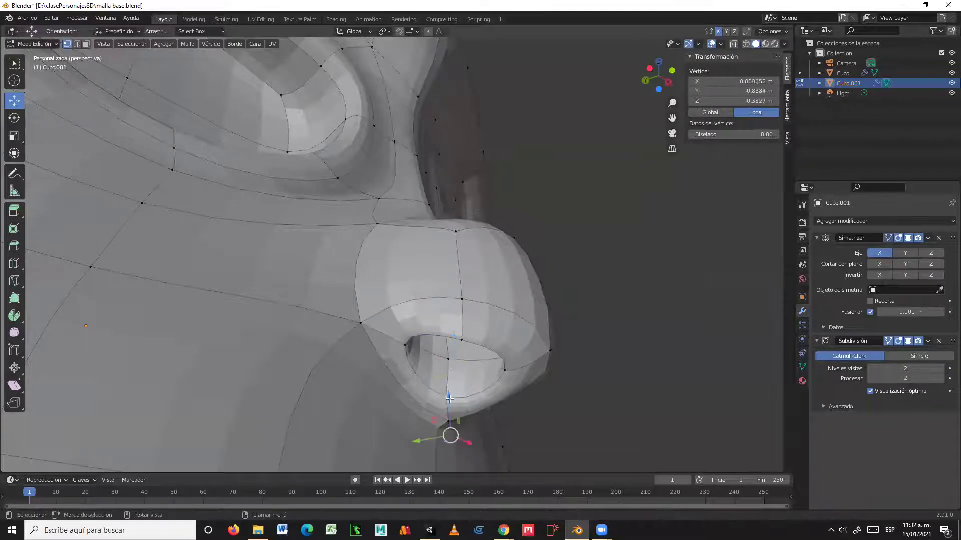
- Raise the centre vertex at the base of the nose to about Z -0.29 m
middle_drag(485, 377, 394, 433)
click(397, 422)
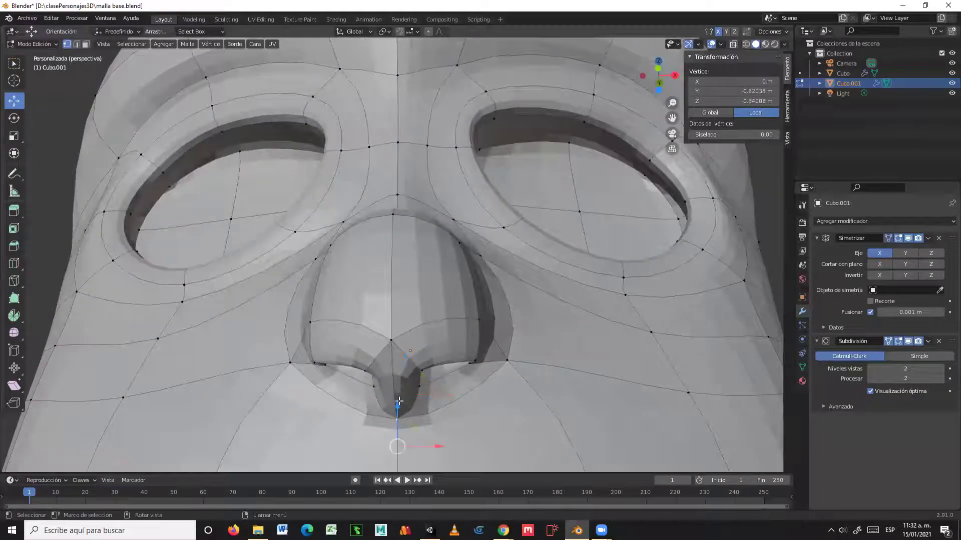
drag(397, 403, 404, 358)
middle_drag(404, 358, 362, 197)
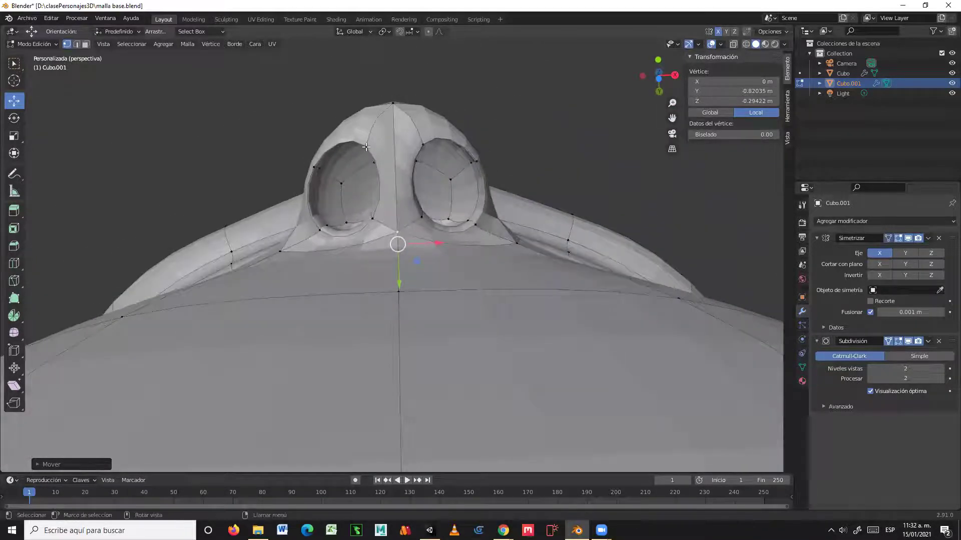
- Adjust the nostril's inner rim vertices beside the central strip to round the opening
click(417, 145)
drag(436, 160, 438, 257)
click(425, 224)
middle_drag(438, 256, 481, 220)
ctrl+click(482, 221)
- Undo the nostril edits back to the plain underside faces of the nose, before the inset
key(ctrl+z)
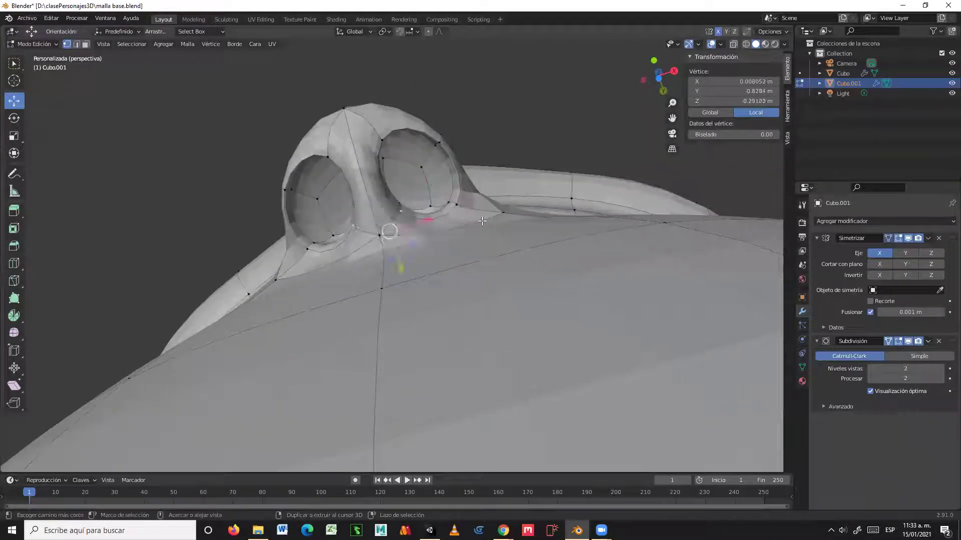
key(ctrl+z)
key(ctrl+z)
key(ctrl+z)
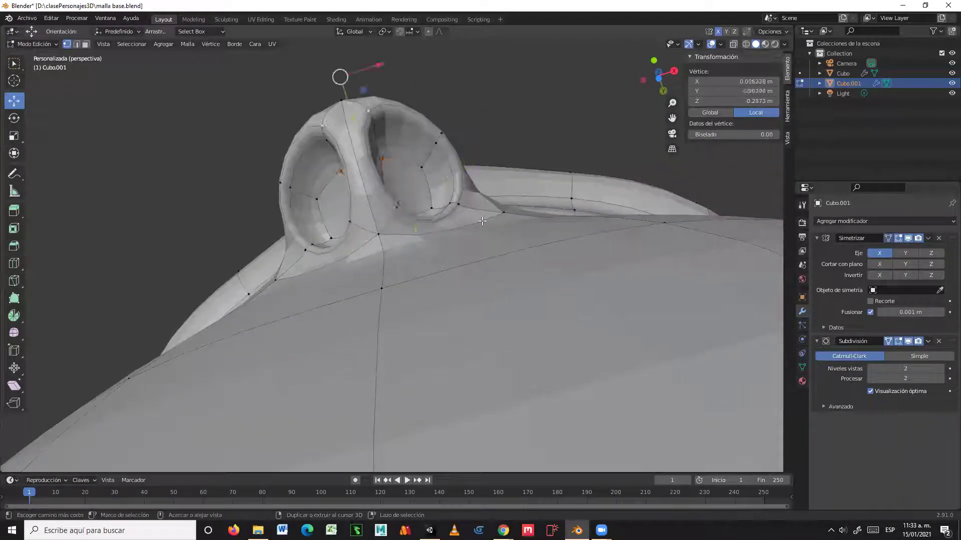
key(ctrl+z)
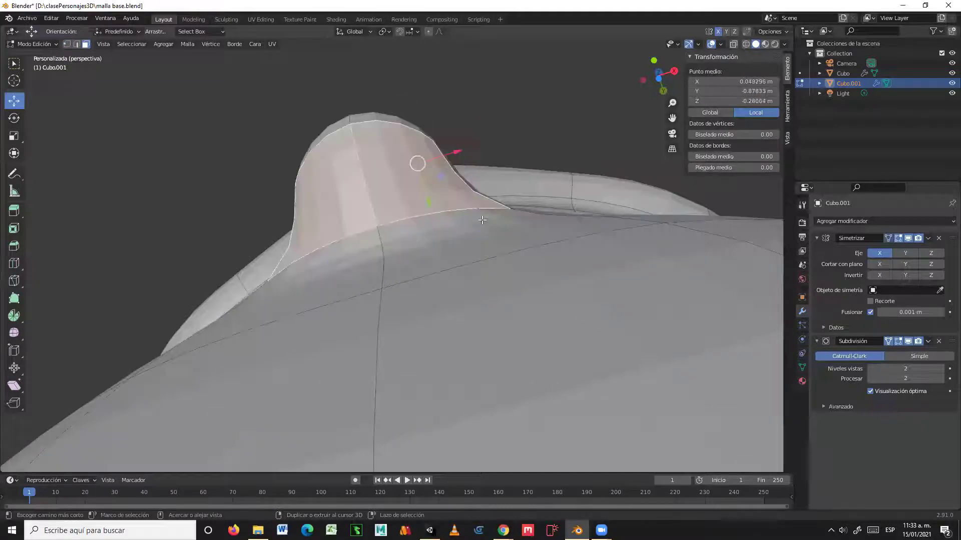
- Deselect the nose's underside faces, check the head from several angles and save the file
middle_drag(482, 220, 499, 313)
scroll(499, 313, down, 4)
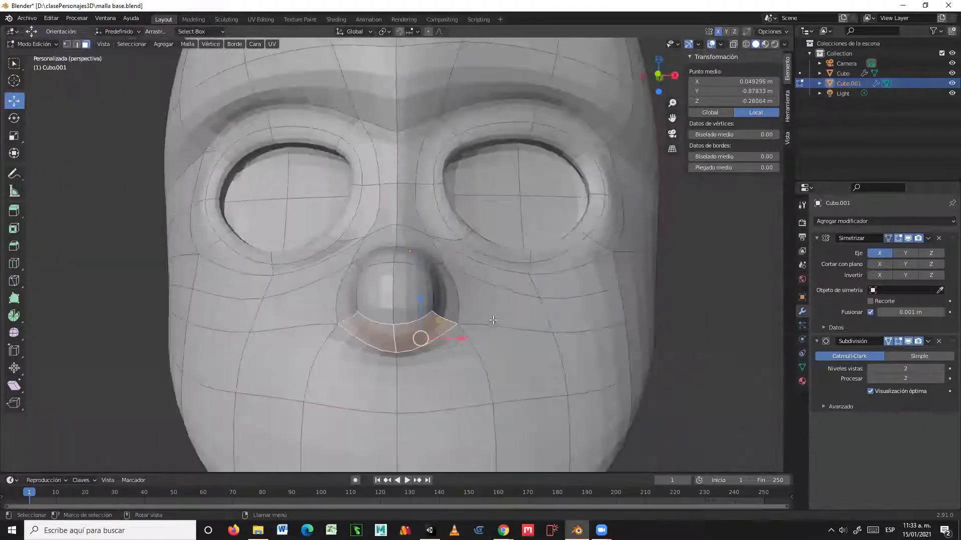
key(alt+a)
scroll(613, 321, up, 5)
middle_drag(716, 316, 738, 279)
scroll(613, 320, down, 4)
scroll(738, 278, up, 2)
scroll(755, 304, up, 2)
middle_drag(689, 304, 492, 280)
scroll(532, 307, down, 2)
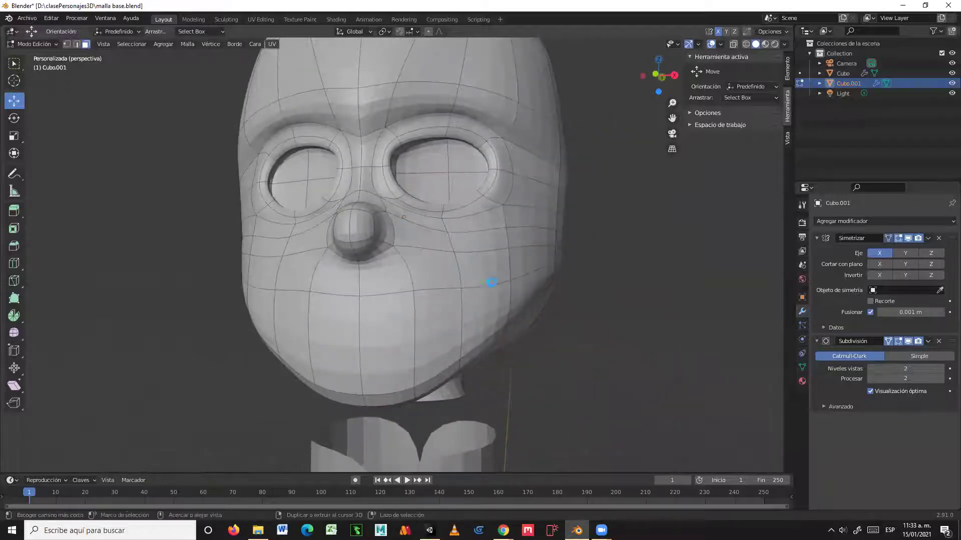
key(ctrl+s)
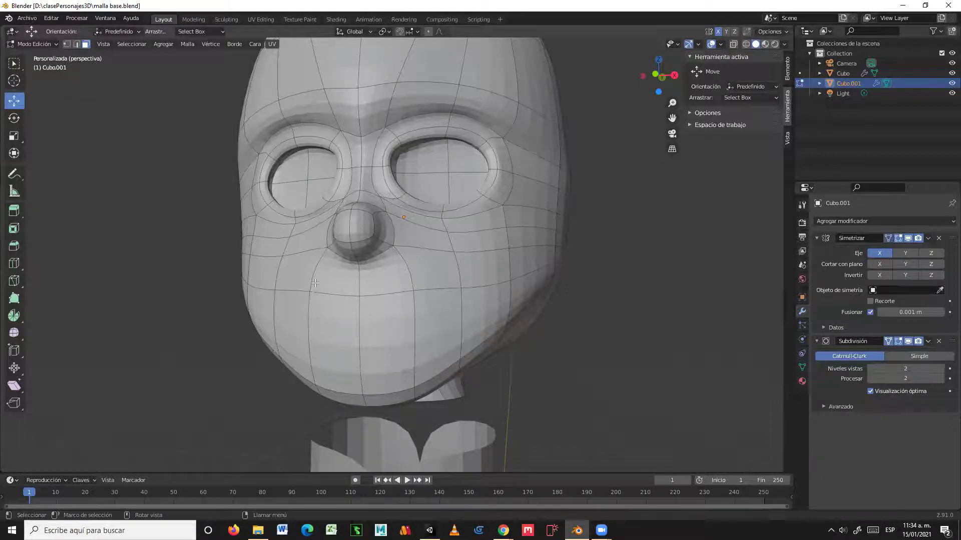
- Set the Subdivision viewport level to 0 and frame the eyes and nose from the front
scroll(314, 283, down, 3)
middle_drag(432, 312, 455, 315)
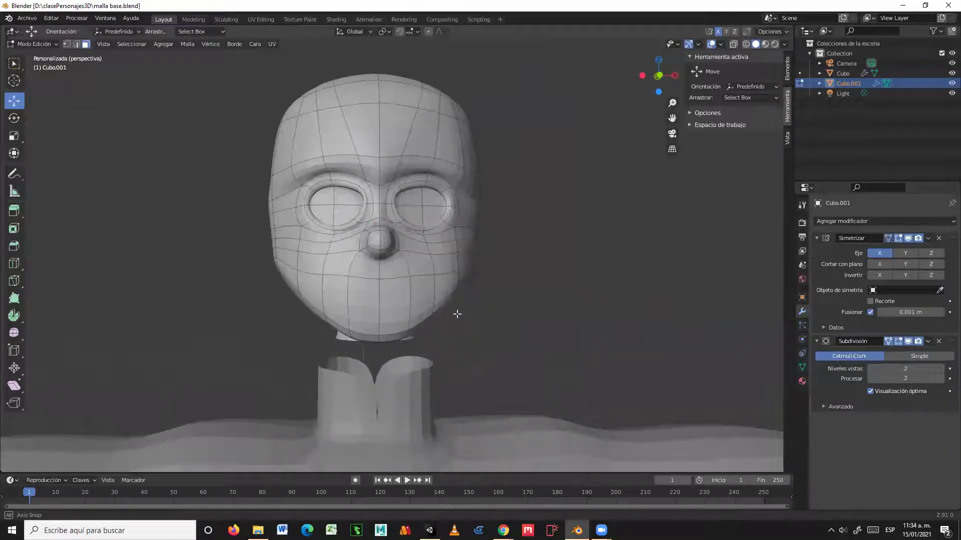
click(869, 368)
click(870, 369)
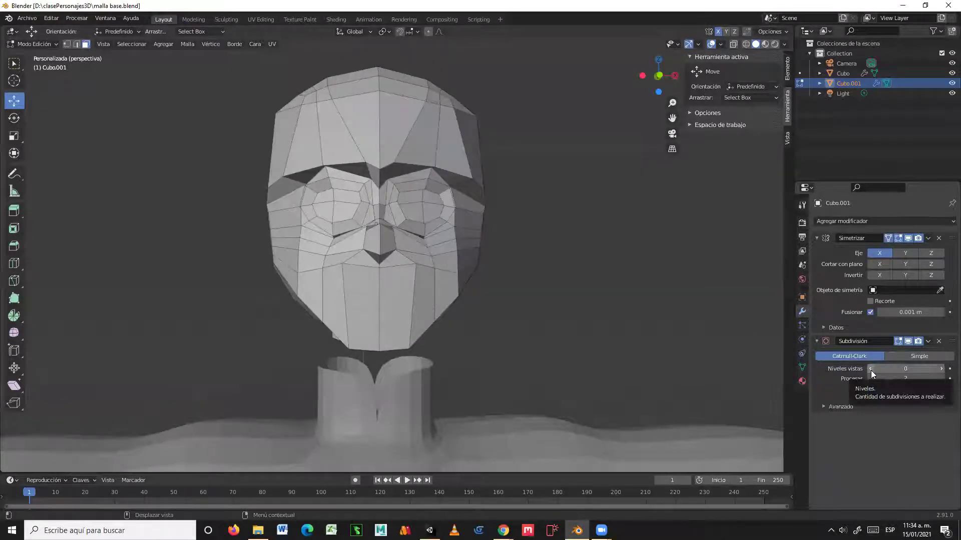
middle_drag(650, 315, 589, 317)
scroll(547, 290, up, 5)
middle_drag(488, 266, 497, 286)
scroll(509, 300, up, 2)
- Move the lower inner eye vertex beside the nose within the X-Z plane to refine the eye contour
key(1)
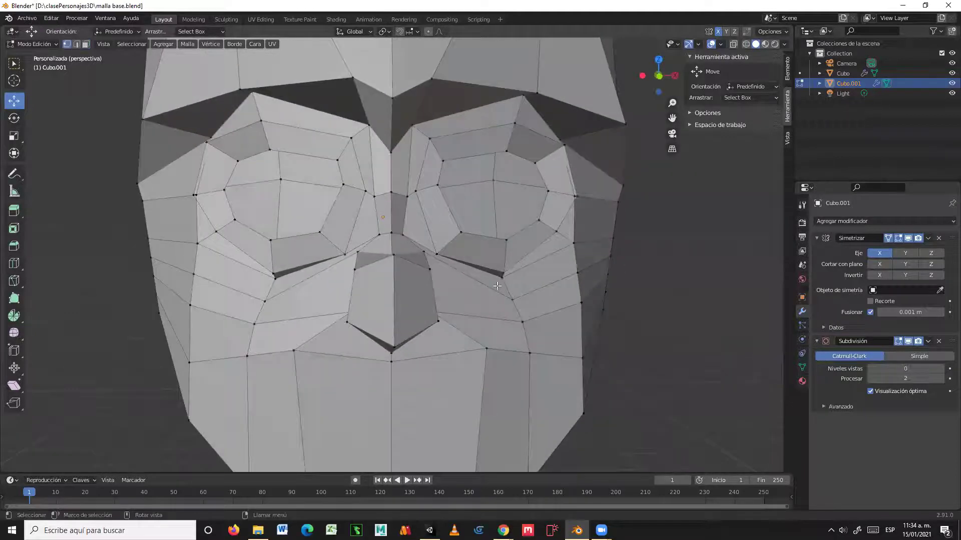
key(g)
key(shift+y)
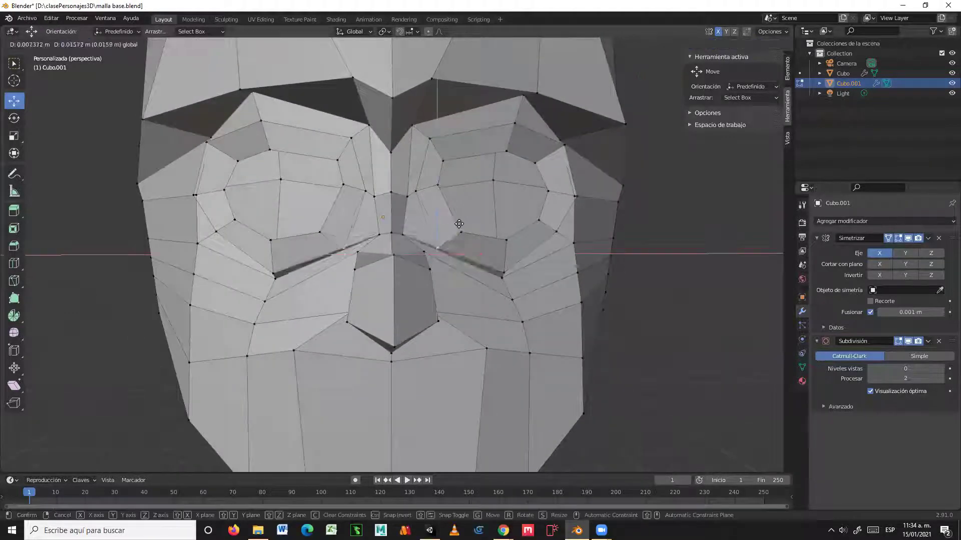
click(459, 224)
middle_drag(459, 223, 466, 253)
drag(457, 225, 450, 209)
middle_drag(310, 265, 440, 217)
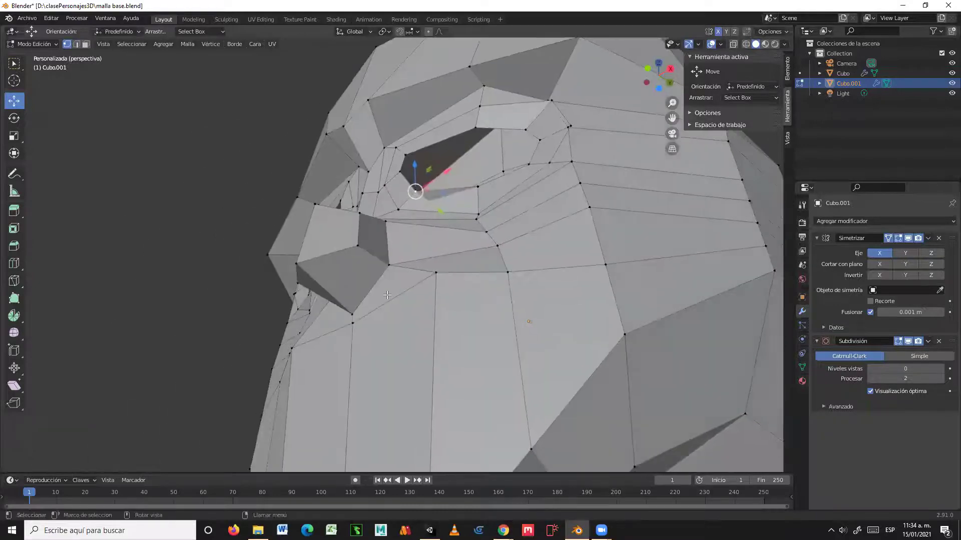
- Shift the selected lower inner eye vertex along the Y axis to correct its depth
key(g)
key(y)
click(452, 204)
middle_drag(452, 204, 592, 300)
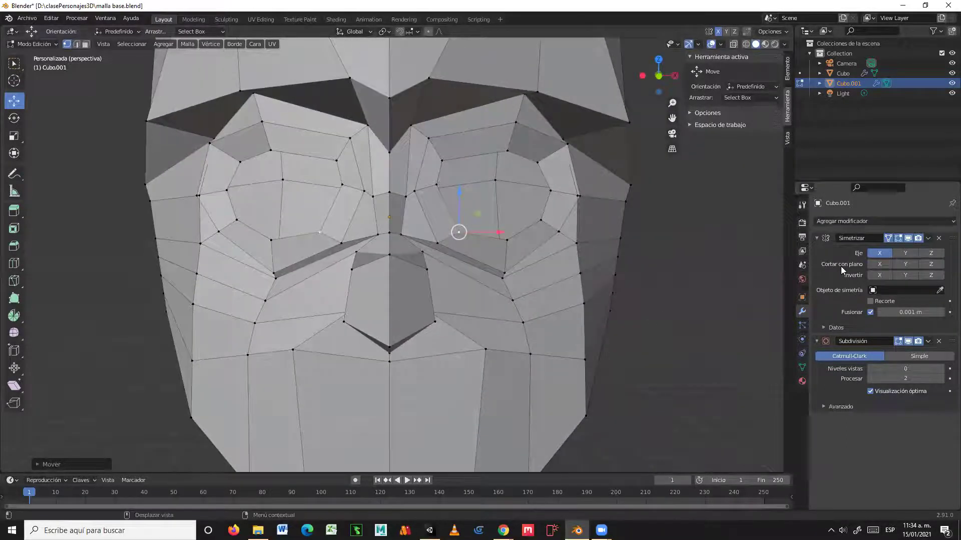
- Turn the Mirror modifier's X axis off and on again to check the modelled half
click(877, 254)
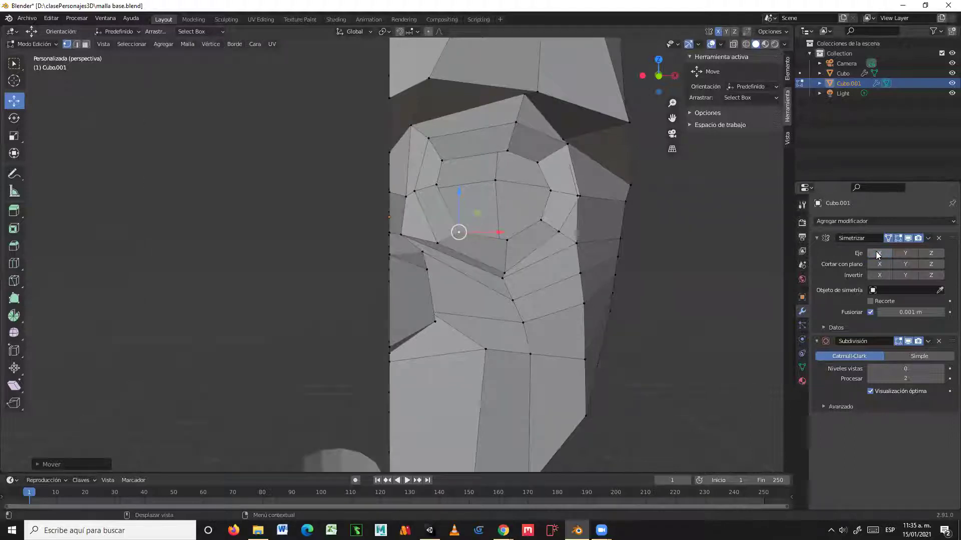
click(876, 253)
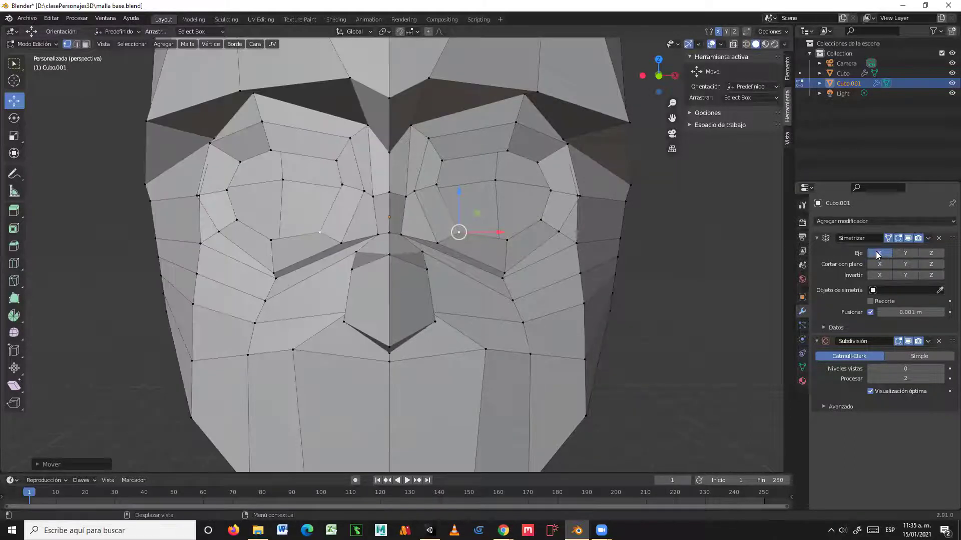
middle_drag(688, 274, 656, 279)
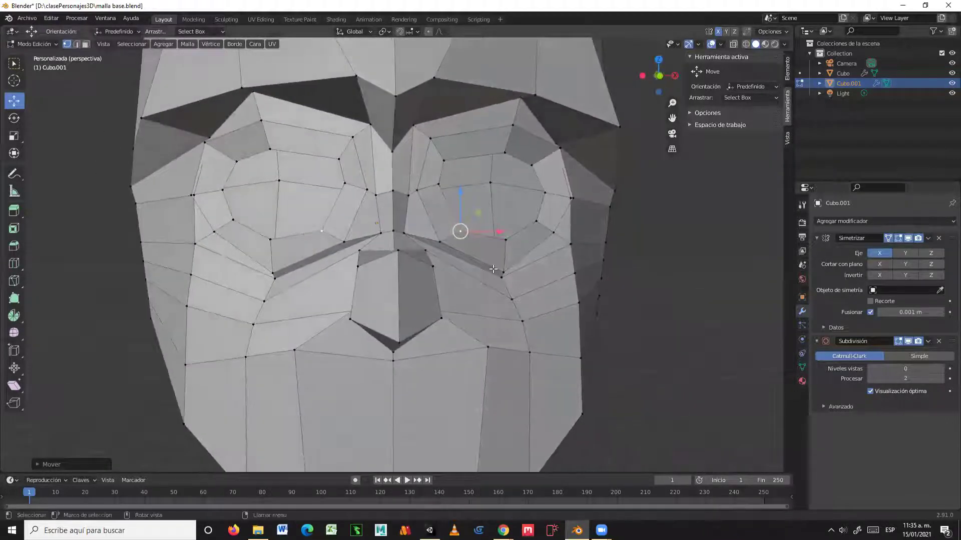
- Try to move the outer contour vertex at the eye's lower inner corner up towards the nose bridge
click(439, 242)
mouse_move(459, 221)
mouse_down()
mouse_move(458, 206)
mouse_move(447, 209)
mouse_up()
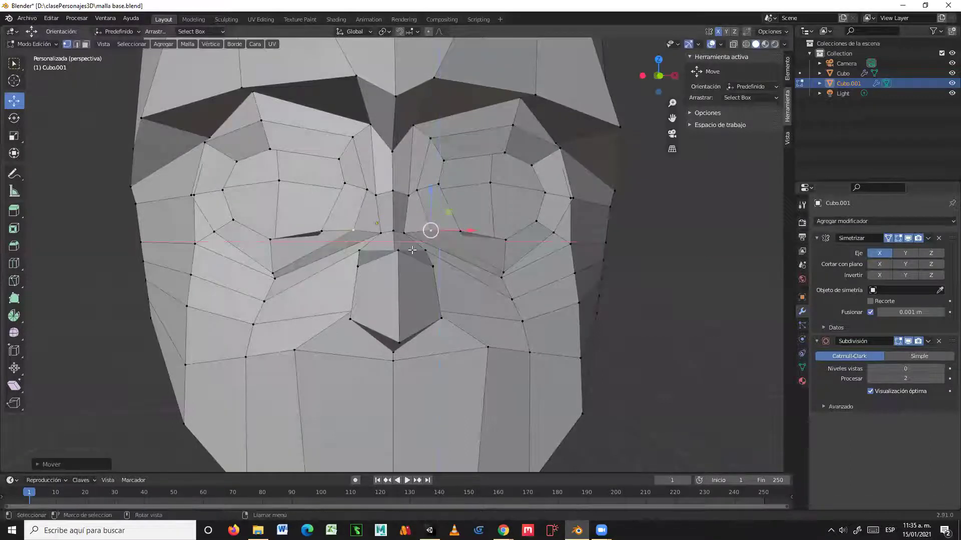
middle_drag(393, 250, 434, 262)
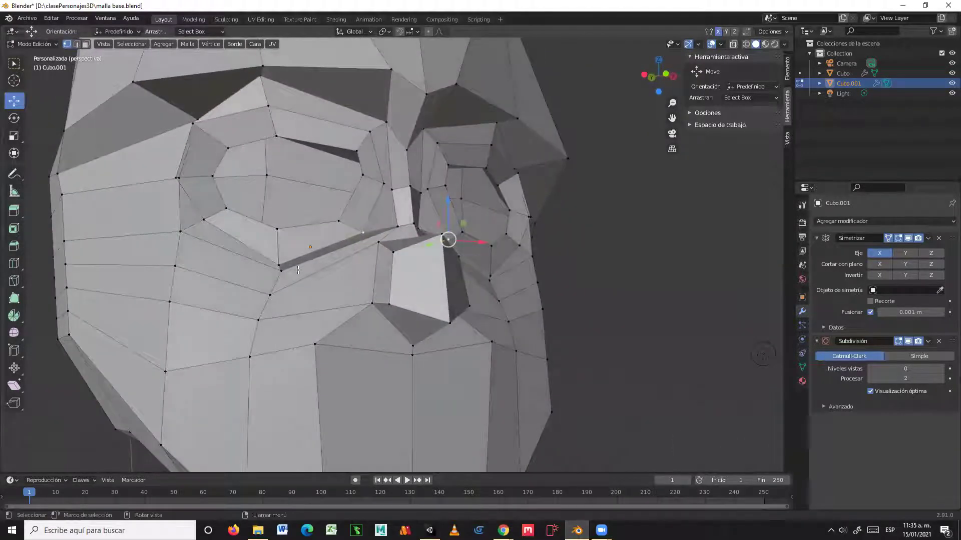
- Move the cheek vertex under the middle of the eye slightly down and outward
middle_drag(280, 269, 531, 257)
drag(520, 259, 531, 268)
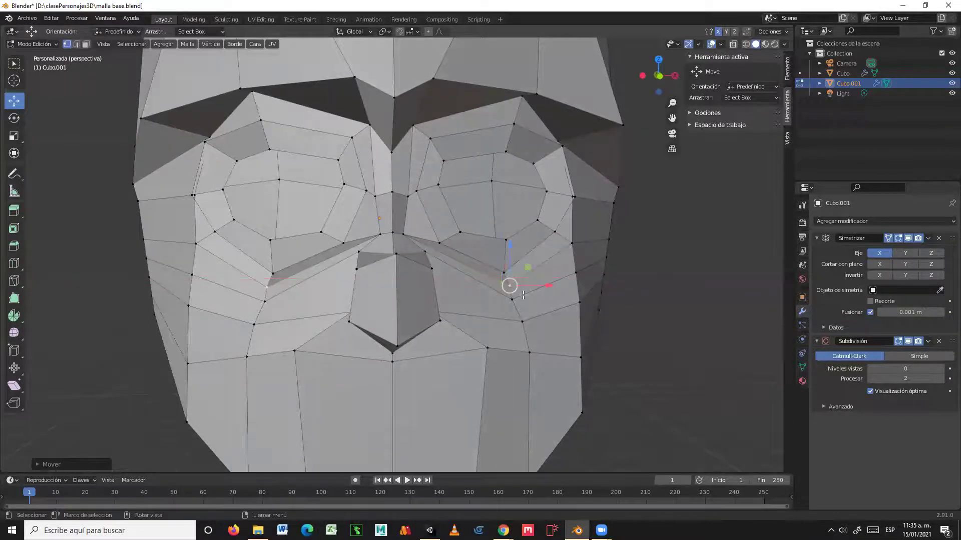
mouse_move(508, 302)
middle_down()
mouse_move(456, 304)
mouse_move(542, 324)
mouse_move(502, 309)
middle_up()
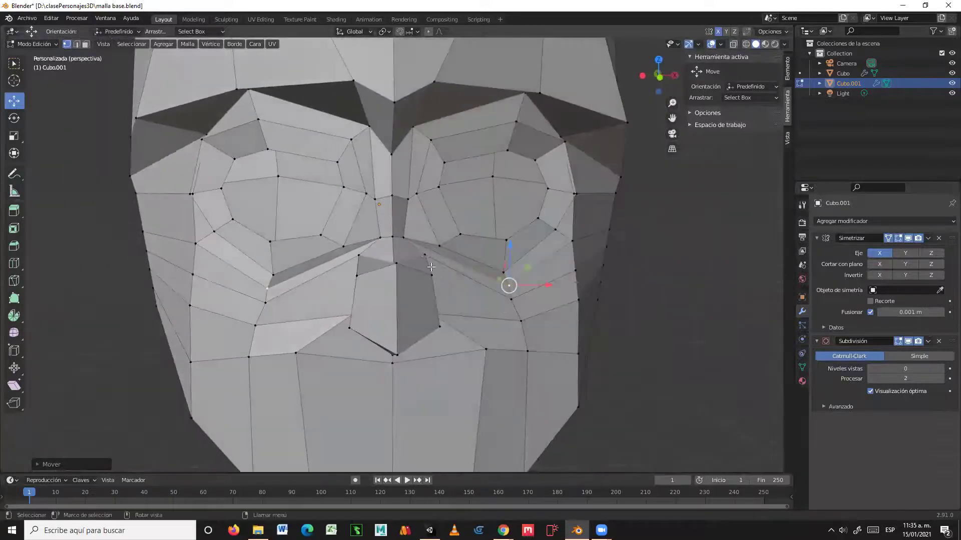
- Move the upper side vertex of the nose slightly down, keeping its depth
middle_drag(425, 255, 422, 253)
key(g)
key(shift+z)
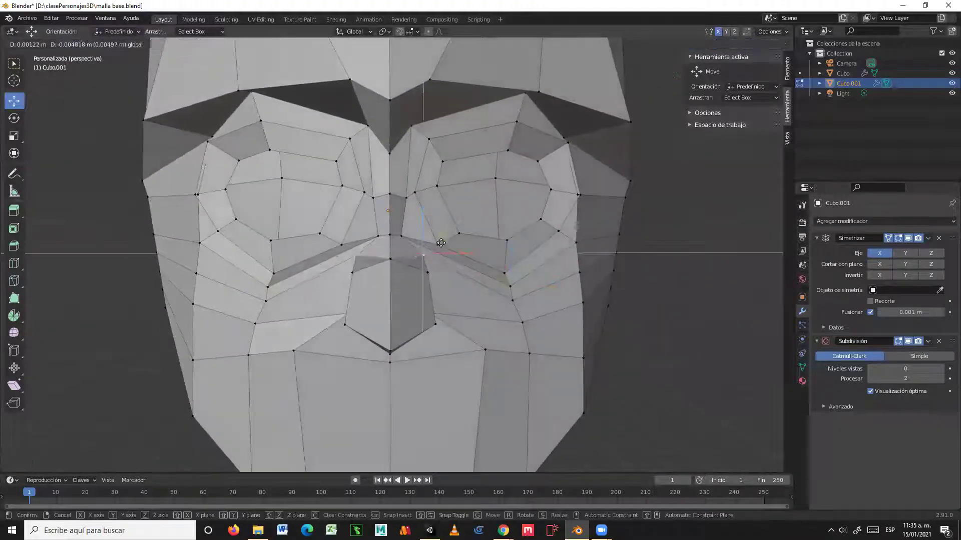
click(438, 248)
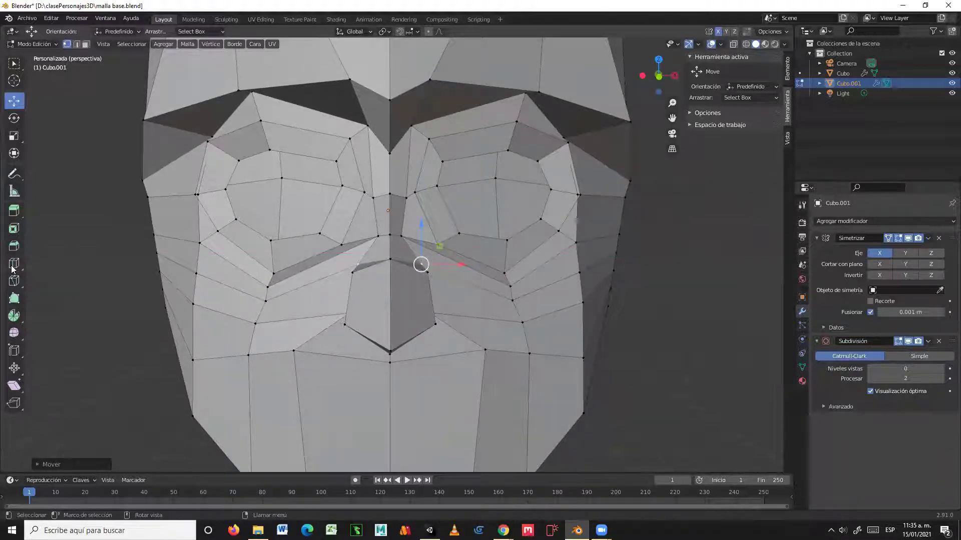
- Try a Knife cut from the nose's upper side vertex towards the eye's inner corner
click(14, 281)
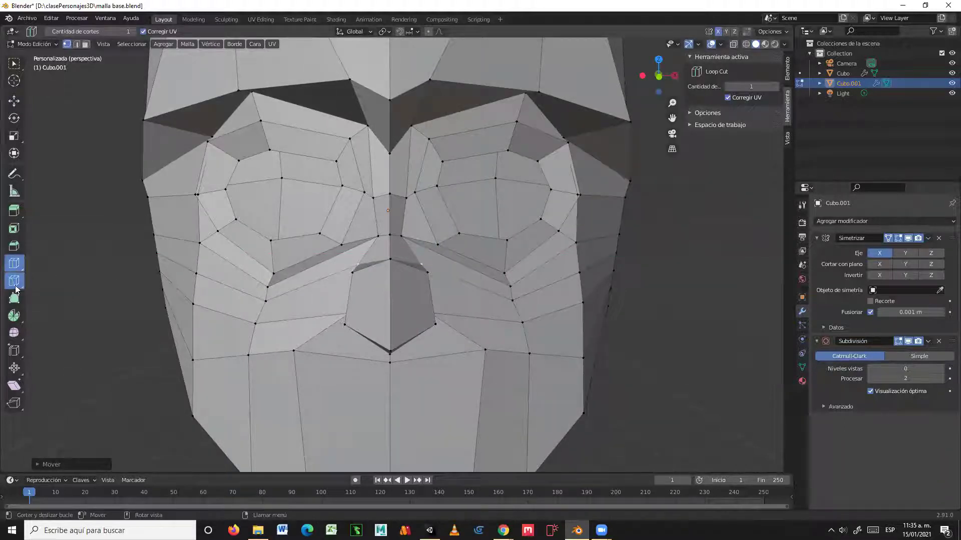
click(421, 263)
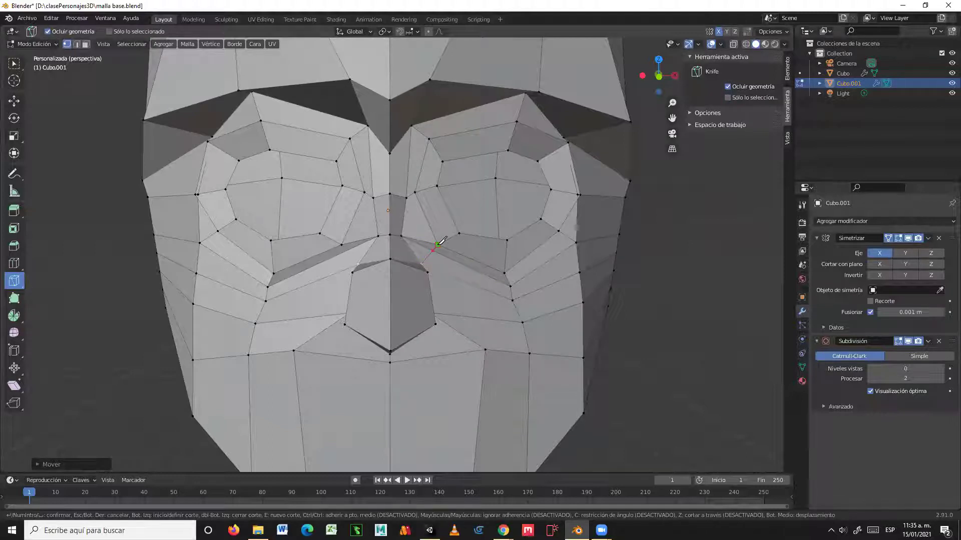
middle_drag(439, 243, 526, 250)
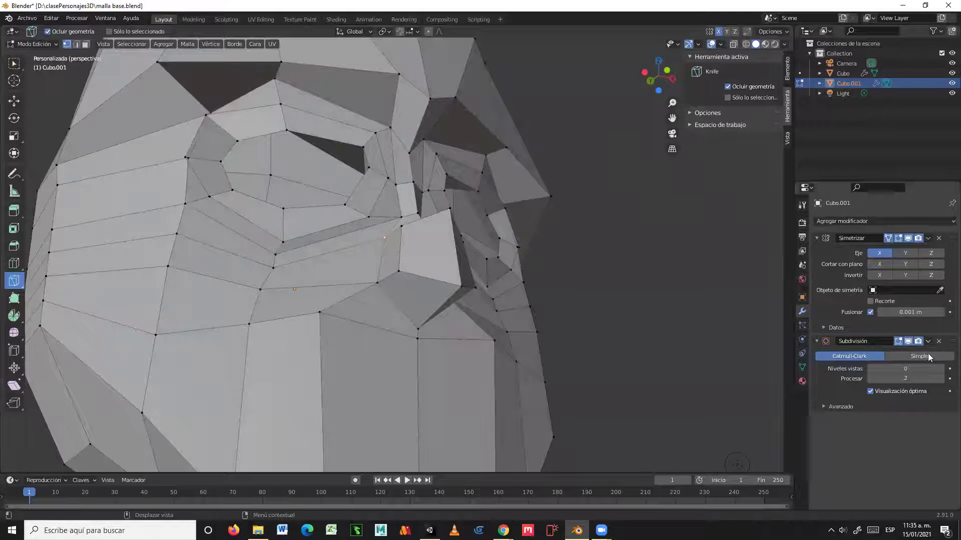
- Set the Subdivision viewport level to 2 and inspect the smoothed face from the front and side
click(940, 369)
middle_drag(639, 332, 645, 358)
click(941, 369)
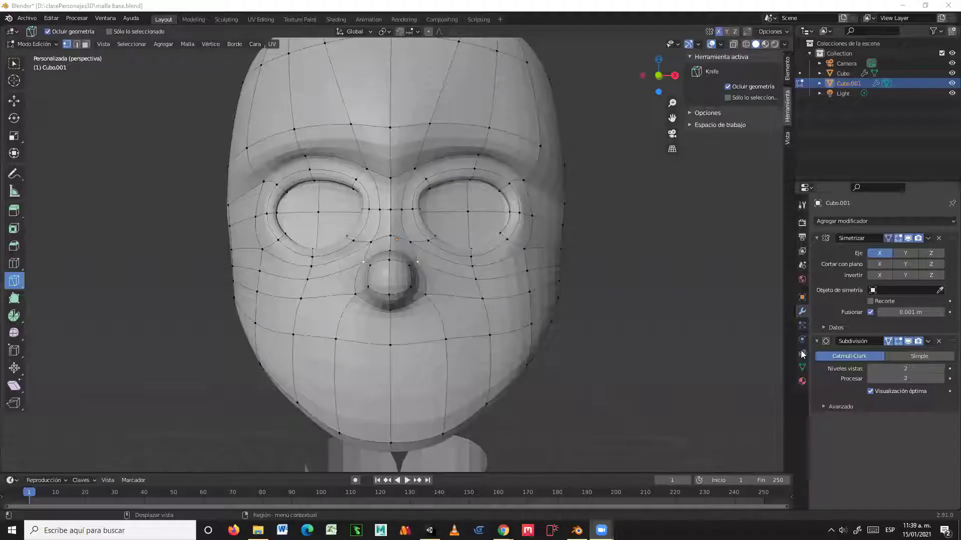
middle_drag(368, 308, 383, 285)
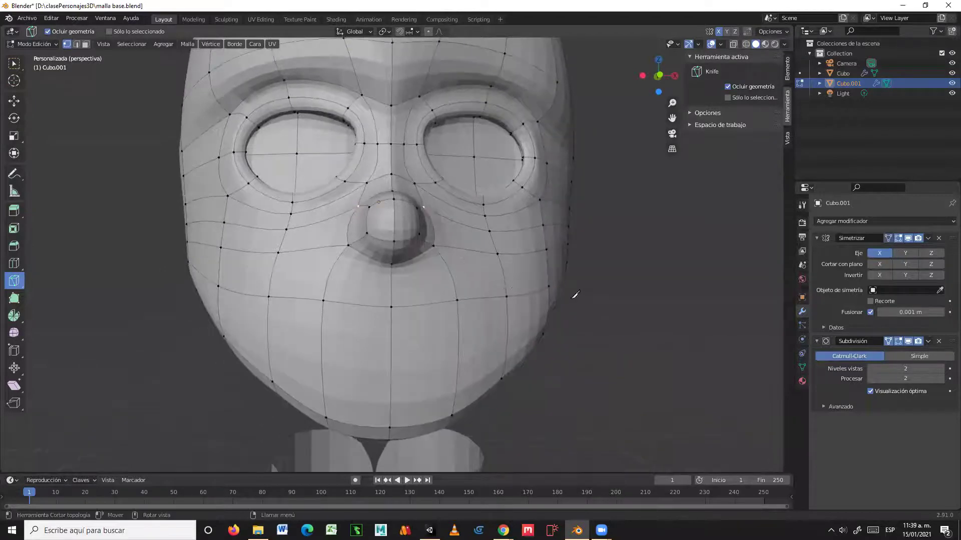
middle_drag(593, 296, 194, 161)
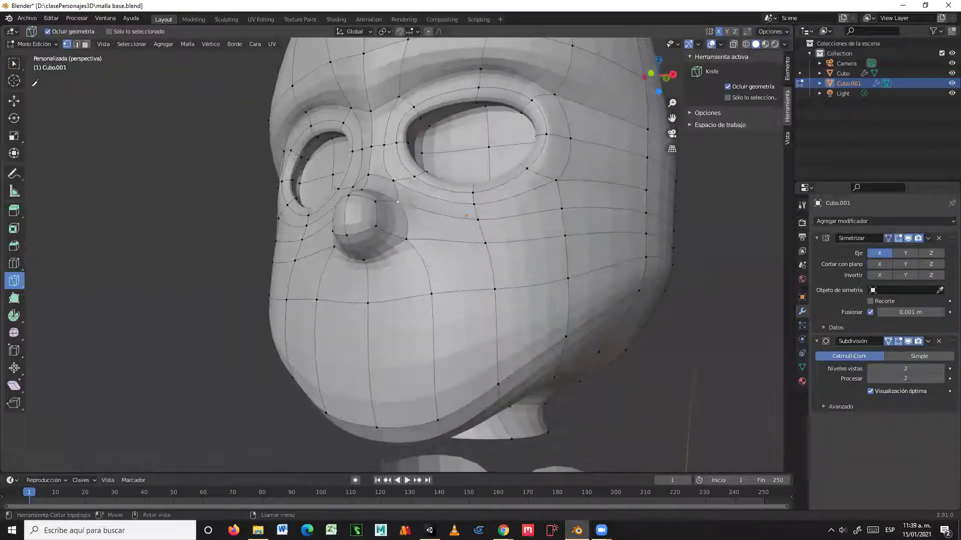
- Raise the side and centre vertices of the edge row below the nose
click(14, 101)
middle_drag(225, 193, 479, 272)
shift+click(451, 305)
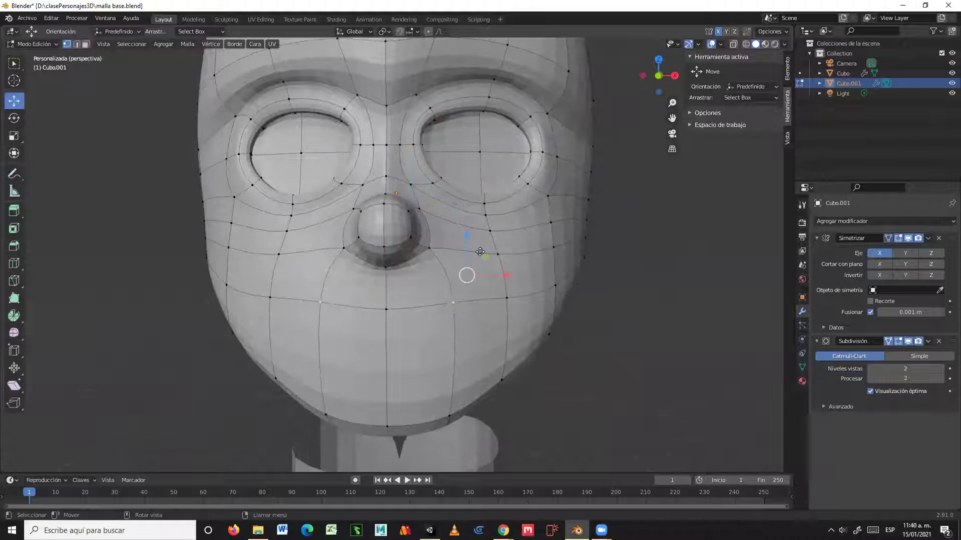
key(g)
click(376, 304)
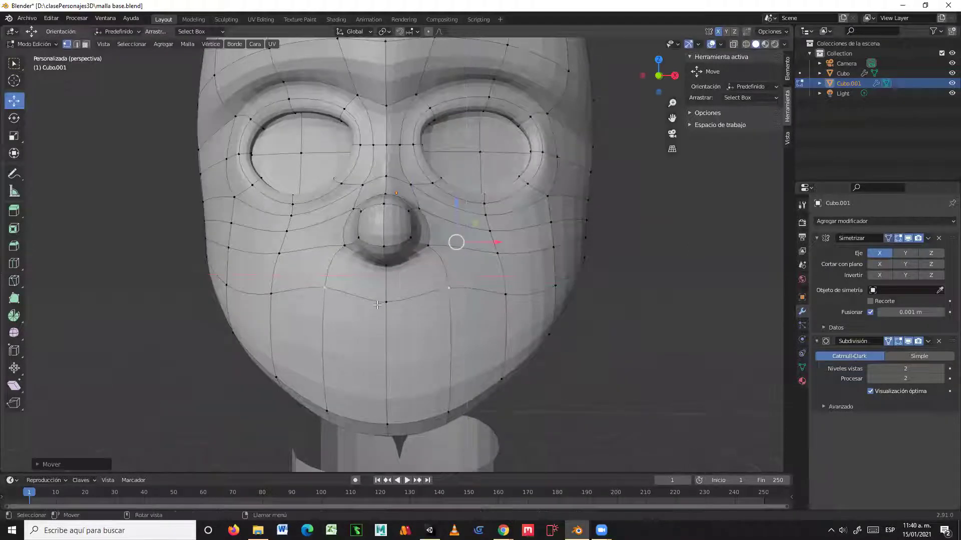
click(385, 301)
key(g)
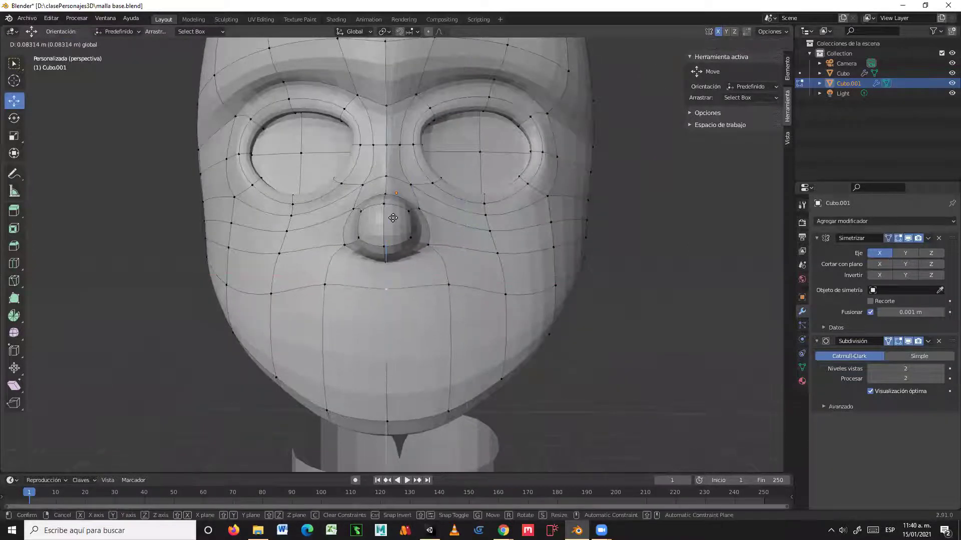
click(467, 254)
- Raise the next two outer cheek vertices on the edge row below the nose
middle_drag(467, 254, 507, 282)
click(502, 293)
click(525, 268)
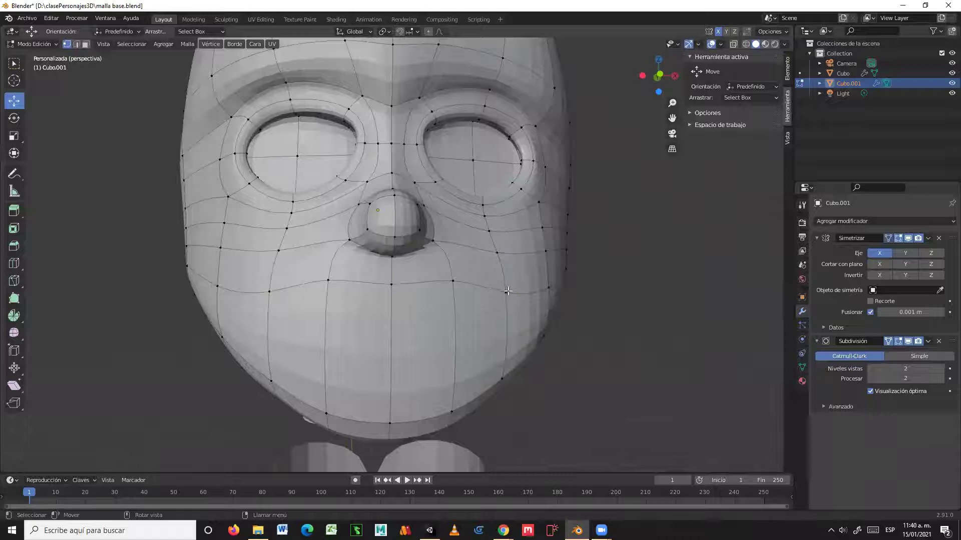
scroll(535, 298, up, 2)
drag(550, 270, 550, 231)
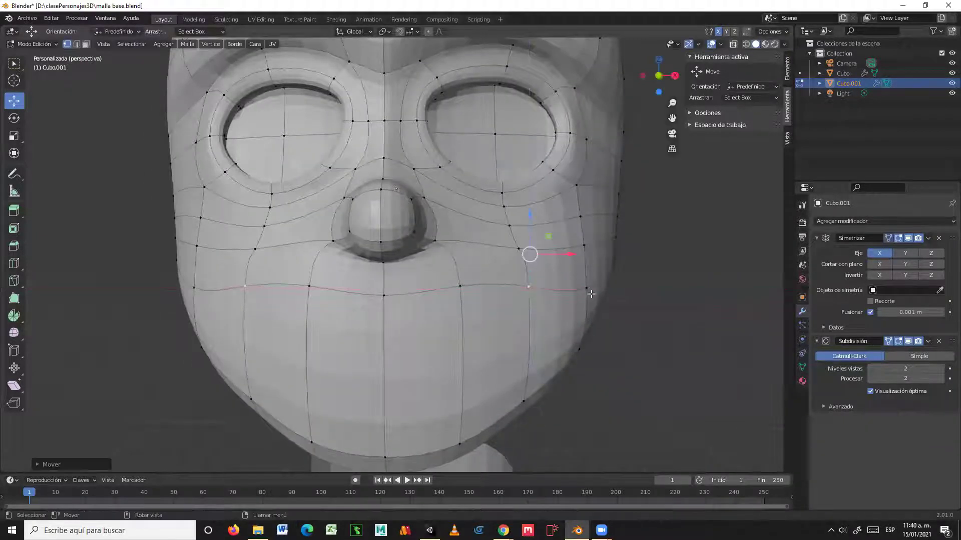
click(587, 288)
drag(607, 282, 610, 249)
middle_drag(610, 249, 598, 300)
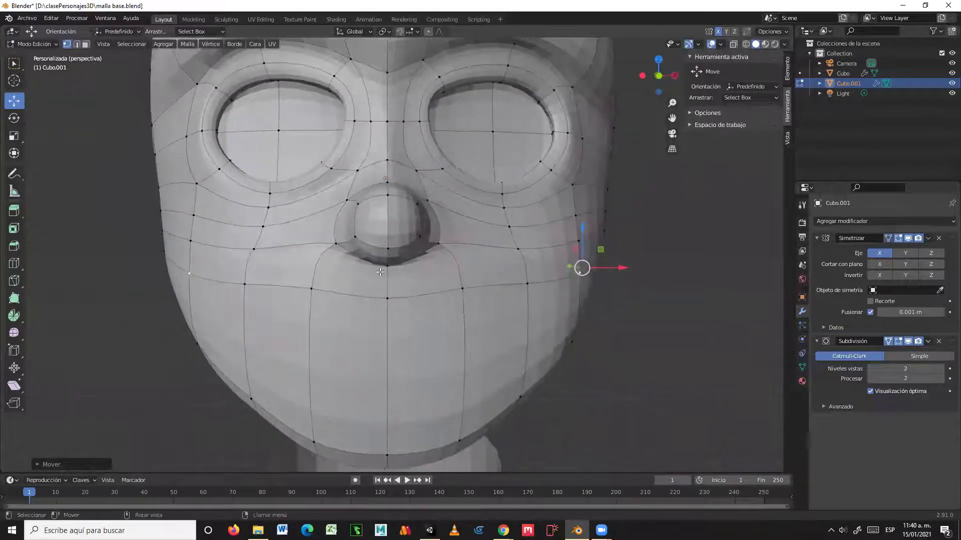
- Nudge the cheek vertices stacked under the middle of the eye to even out the cheek, working from a low view
middle_drag(294, 219, 515, 274)
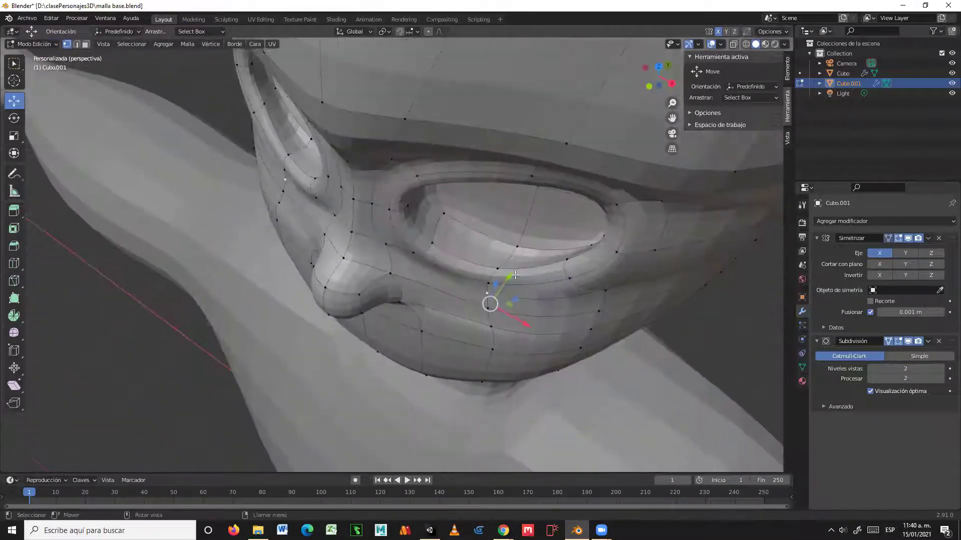
drag(517, 302, 513, 325)
middle_drag(513, 325, 536, 265)
drag(530, 256, 536, 284)
middle_drag(536, 285, 444, 283)
drag(541, 263, 548, 240)
middle_drag(548, 240, 446, 311)
scroll(525, 235, up, 3)
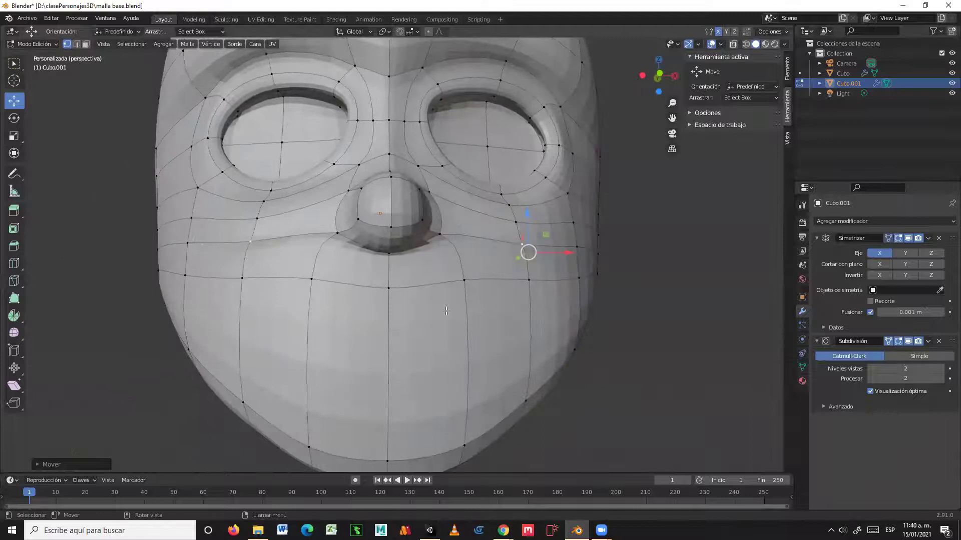
- Add one loop cut across the mouth area between the edge row below the nose and the chin
shift+click(313, 276)
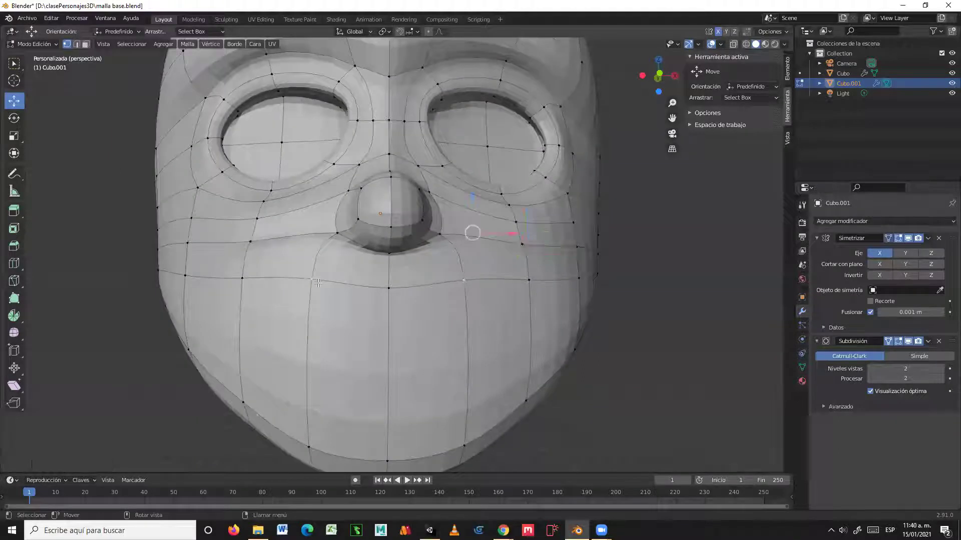
middle_drag(448, 254, 440, 258)
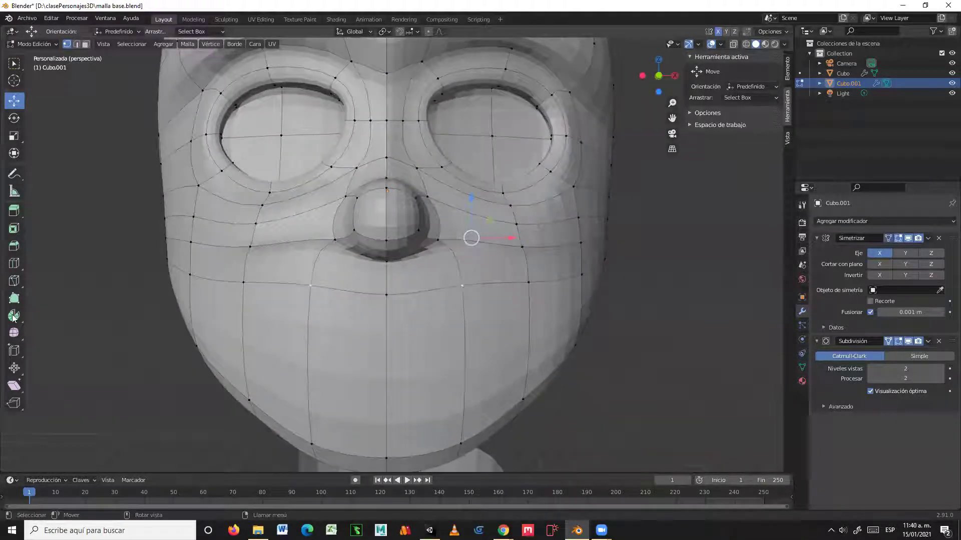
click(14, 263)
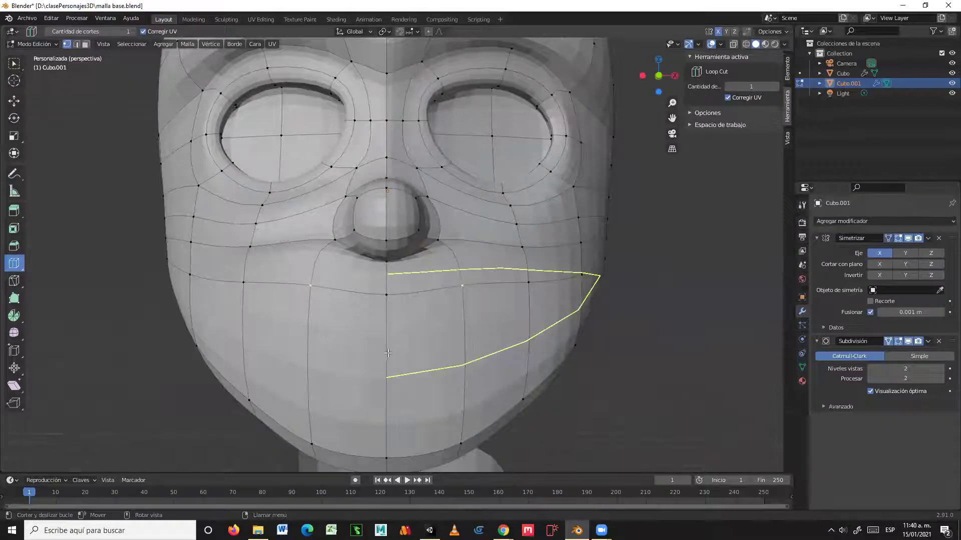
click(462, 325)
middle_drag(462, 325, 695, 260)
scroll(562, 300, up, 3)
mouse_move(562, 300)
middle_down()
mouse_move(617, 275)
mouse_move(562, 284)
middle_up()
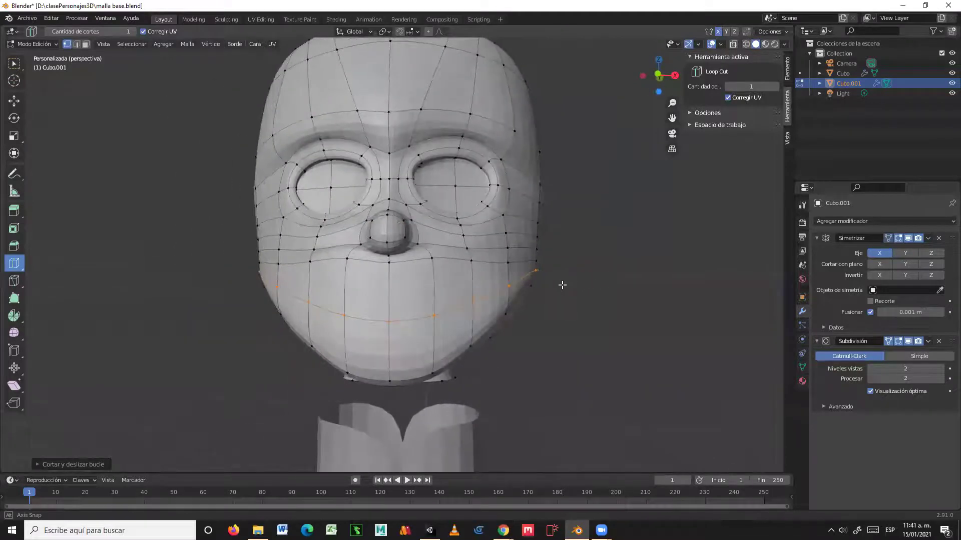
scroll(562, 285, up, 3)
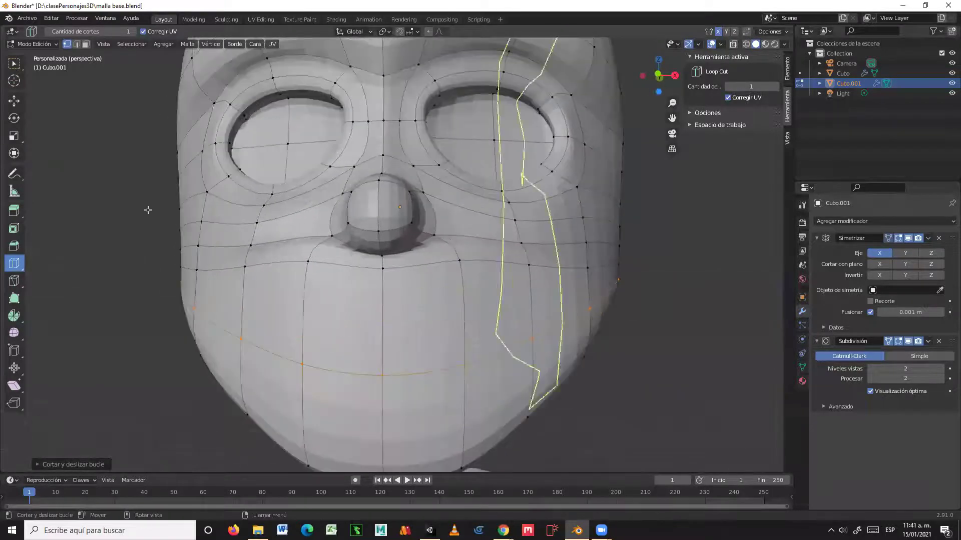
- Raise the centre vertex of the new mouth loop slightly and lower the centre vertex of the row above it
click(14, 101)
click(379, 381)
middle_drag(380, 380, 346, 338)
drag(346, 339, 356, 282)
click(352, 269)
drag(349, 223, 353, 265)
- Move the side vertex of the upper mouth row down and slightly inward, keeping its depth
click(410, 262)
middle_drag(410, 261, 496, 231)
key(g)
key(shift+y)
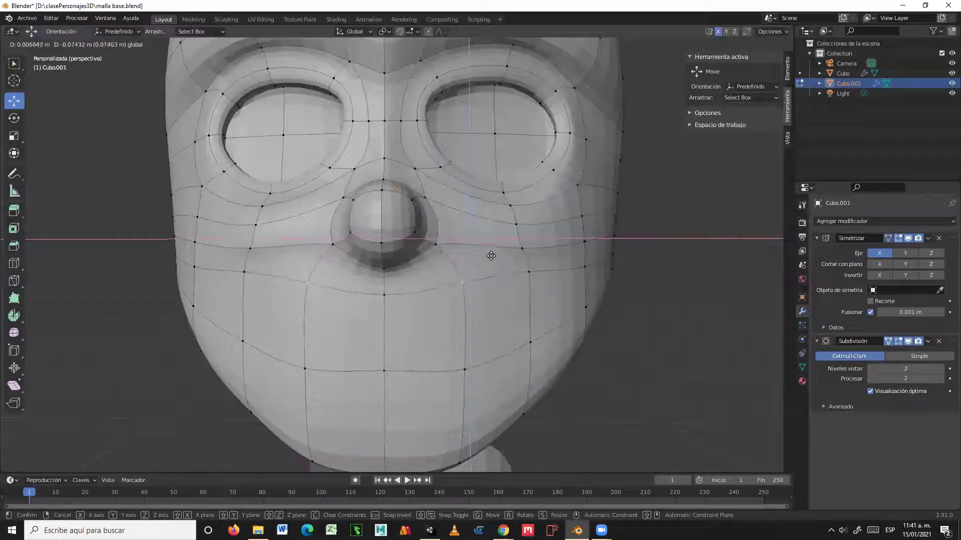
click(479, 286)
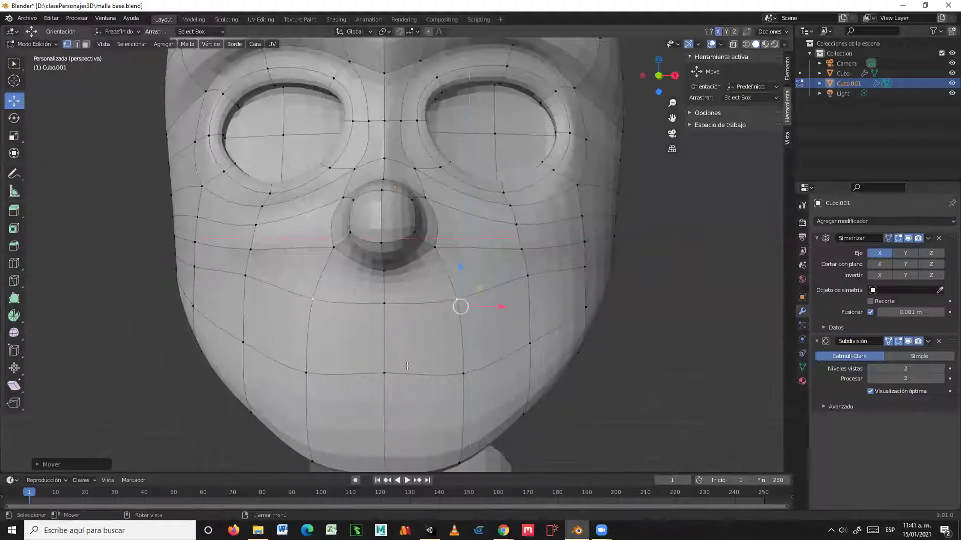
- Raise the side vertex of the lower mouth loop slightly without changing its depth, and lower that loop's centre vertex slightly
key(ctrl+z)
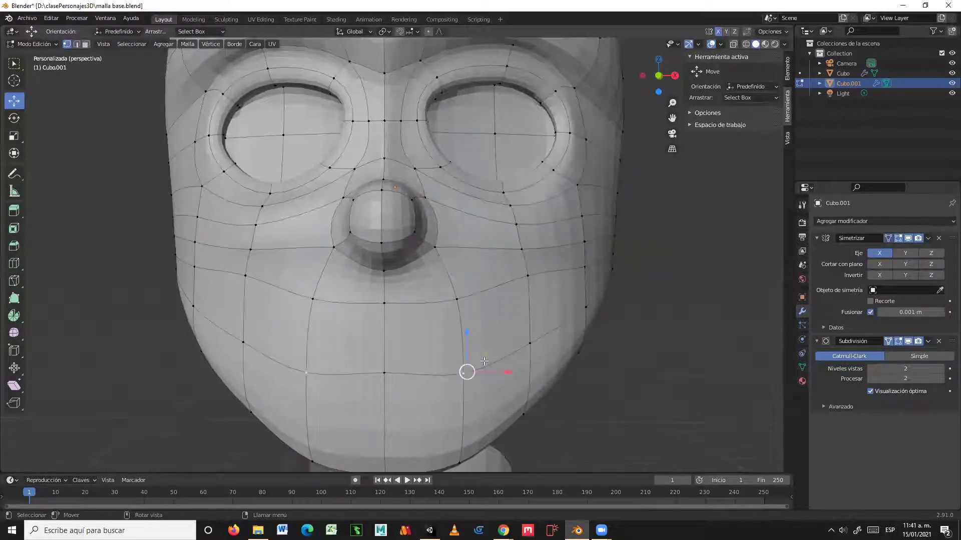
key(g)
key(shift+y)
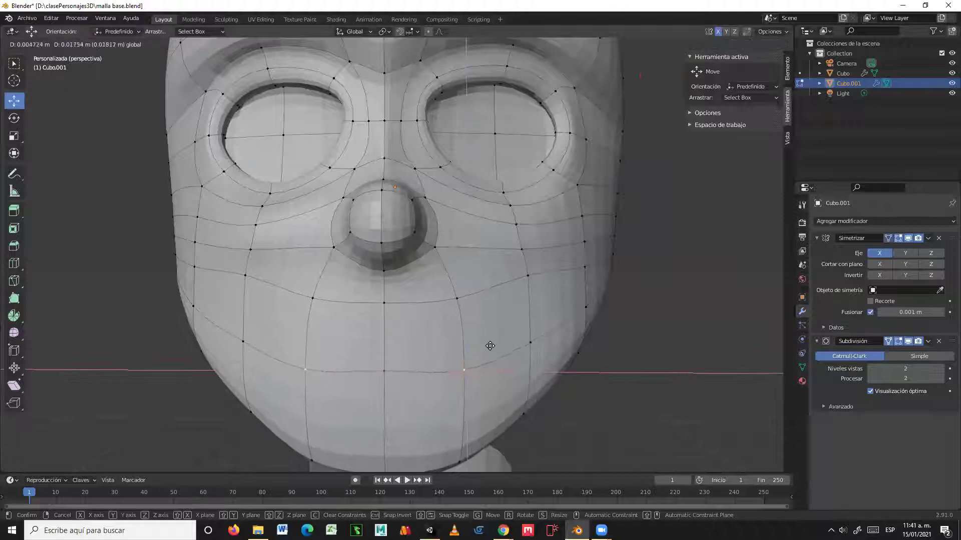
click(491, 340)
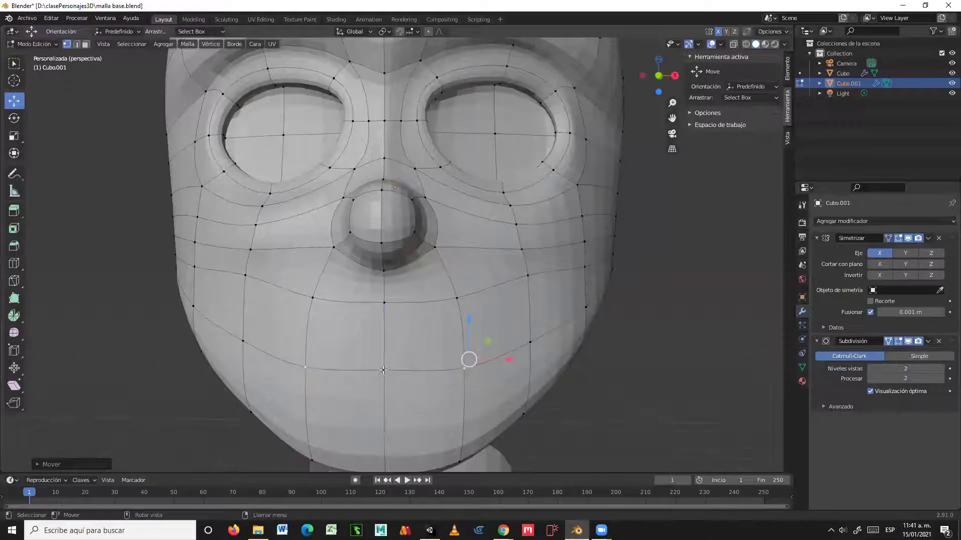
click(383, 370)
drag(384, 311, 381, 334)
middle_drag(382, 335, 262, 305)
- Lower the outer mouth-corner vertex of the upper mouth row to align it with its inner neighbours
click(245, 274)
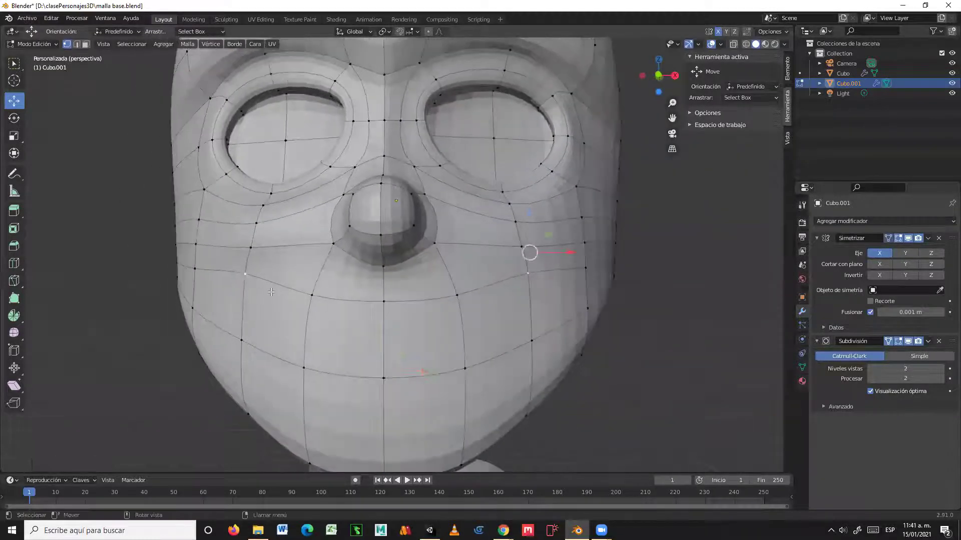
drag(545, 239, 547, 289)
middle_drag(547, 289, 291, 324)
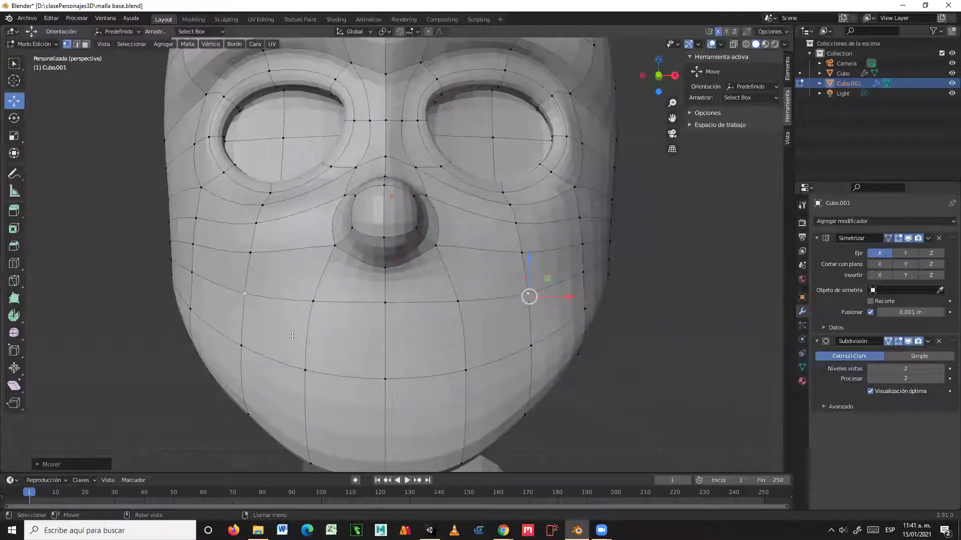
middle_drag(504, 328, 515, 326)
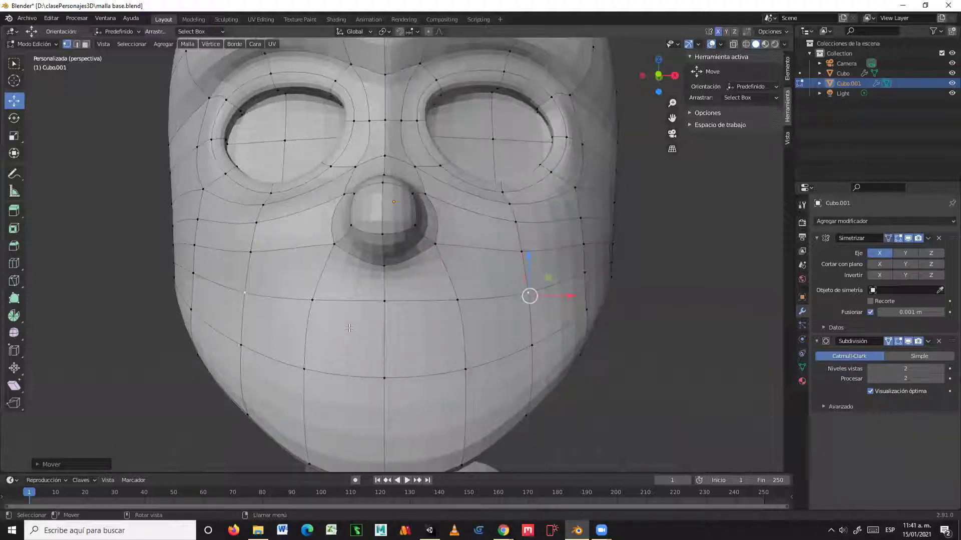
- Select the mouth faces between the two horizontal loops and inset them
click(349, 328)
click(294, 319)
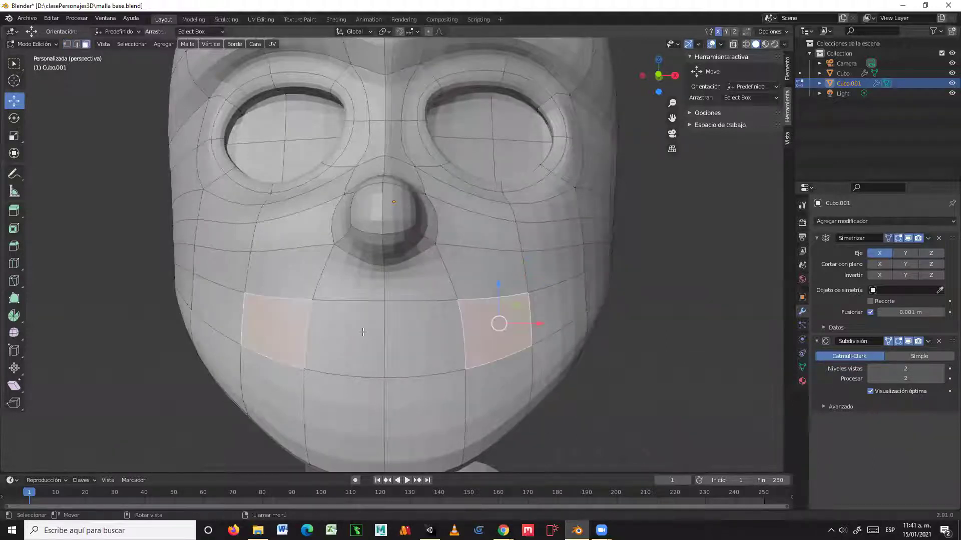
ctrl+click(424, 337)
mouse_move(457, 326)
middle_down()
mouse_move(469, 330)
mouse_move(471, 317)
middle_up()
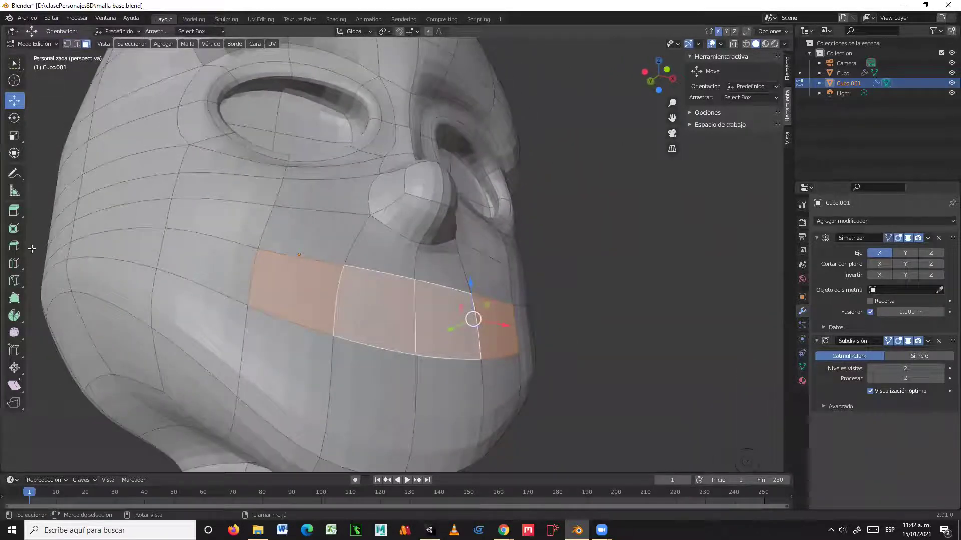
click(14, 229)
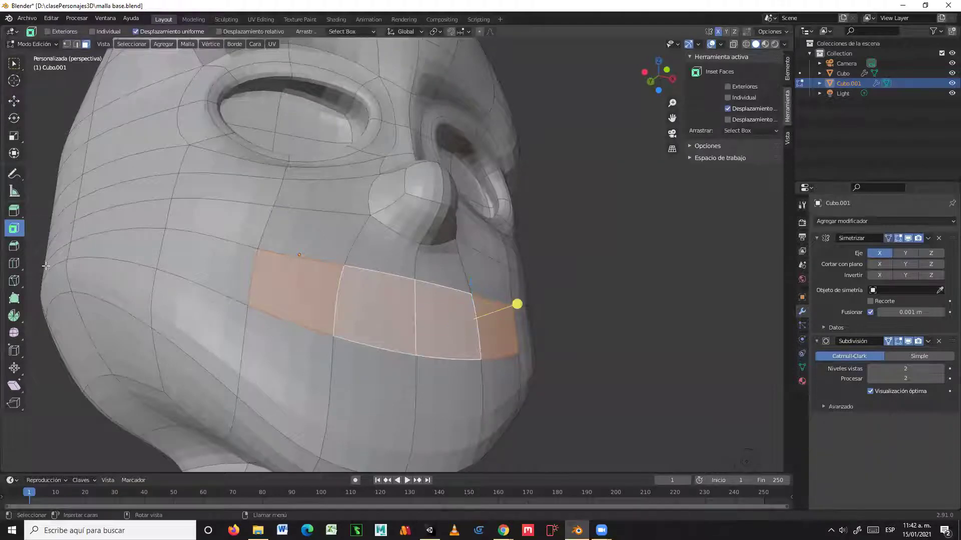
drag(515, 303, 505, 309)
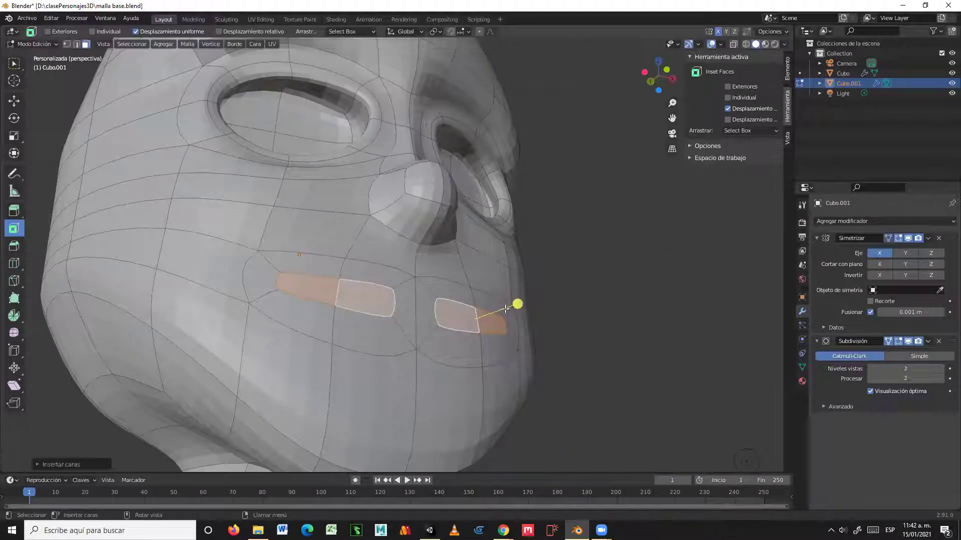
- Turn off the X axis of the Mirror modifier and view the half face from the front
click(874, 253)
middle_drag(654, 301, 596, 322)
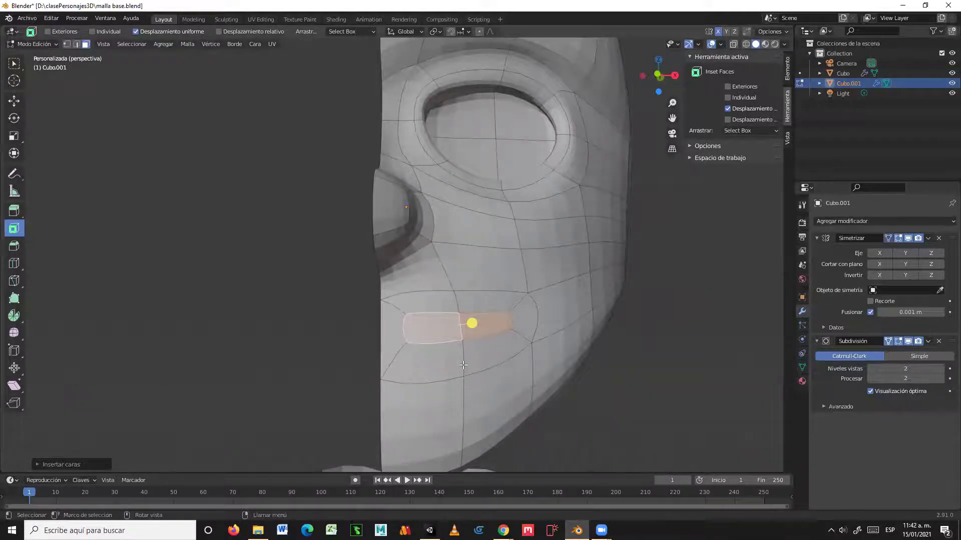
- Undo the mouth inset and the preceding vertex edits, back past the loop cut across the mouth
key(ctrl+z)
key(ctrl+z)
key(ctrl+z)
key(ctrl+z)
key(ctrl+z)
key(ctrl+z)
key(ctrl+z)
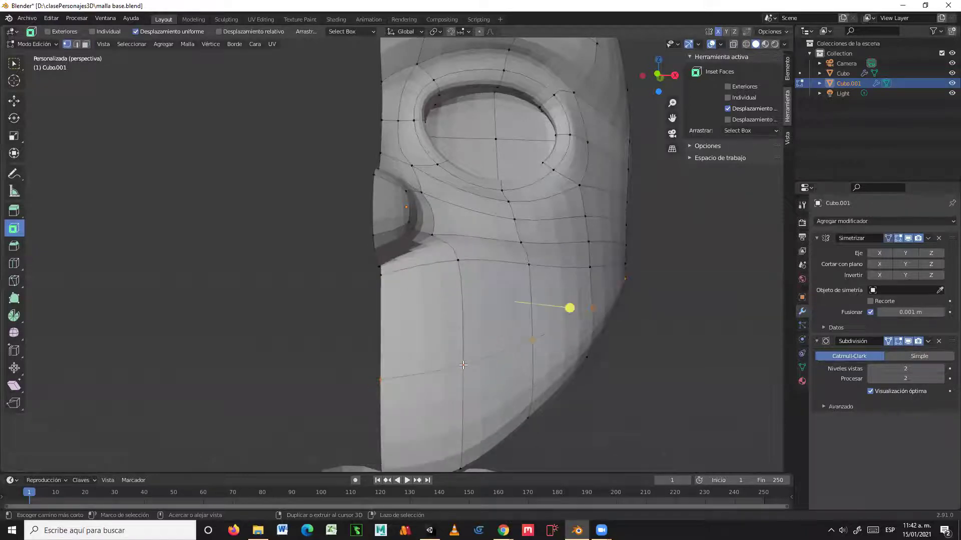
key(ctrl+z)
key(ctrl+z)
key(ctrl+z)
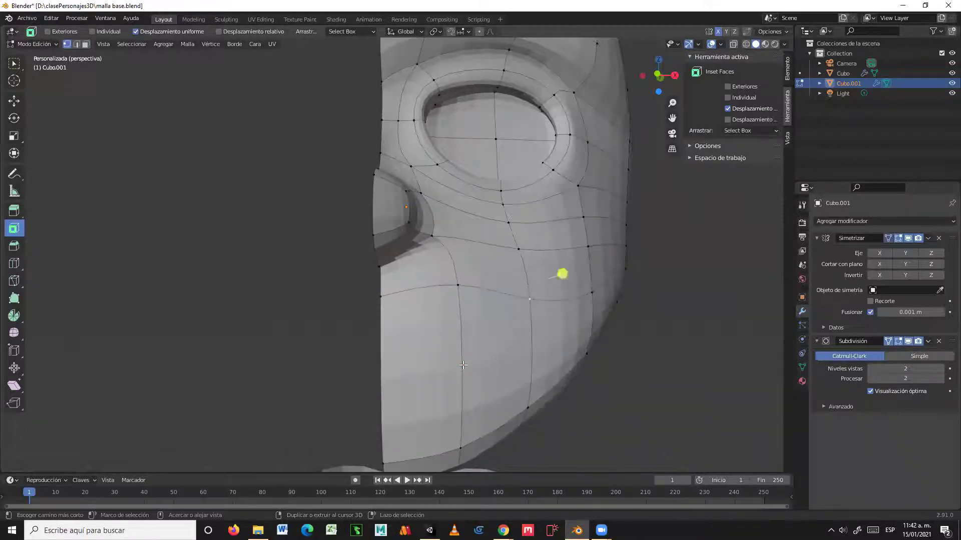
key(ctrl+z)
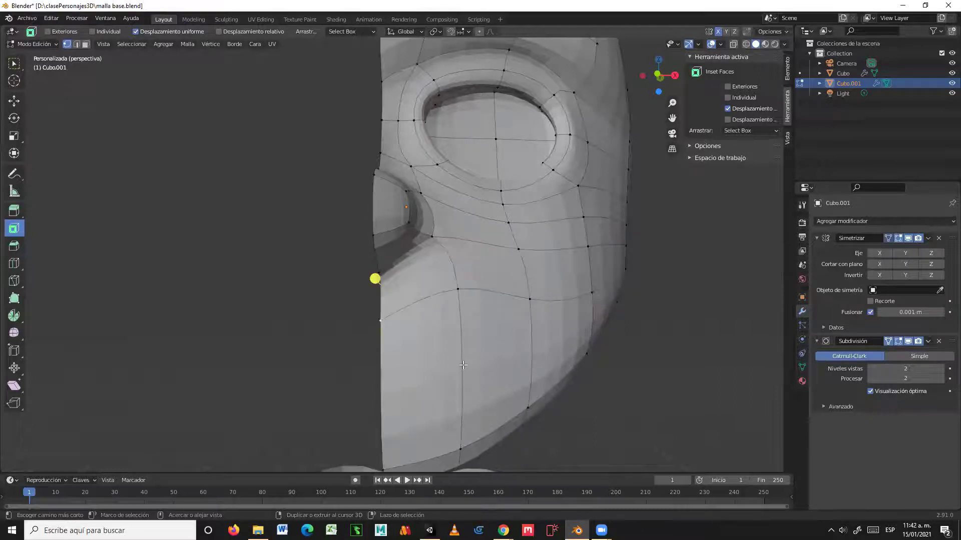
- Redo the undone edits to the centre-line vertices directly below the nose
click(51, 18)
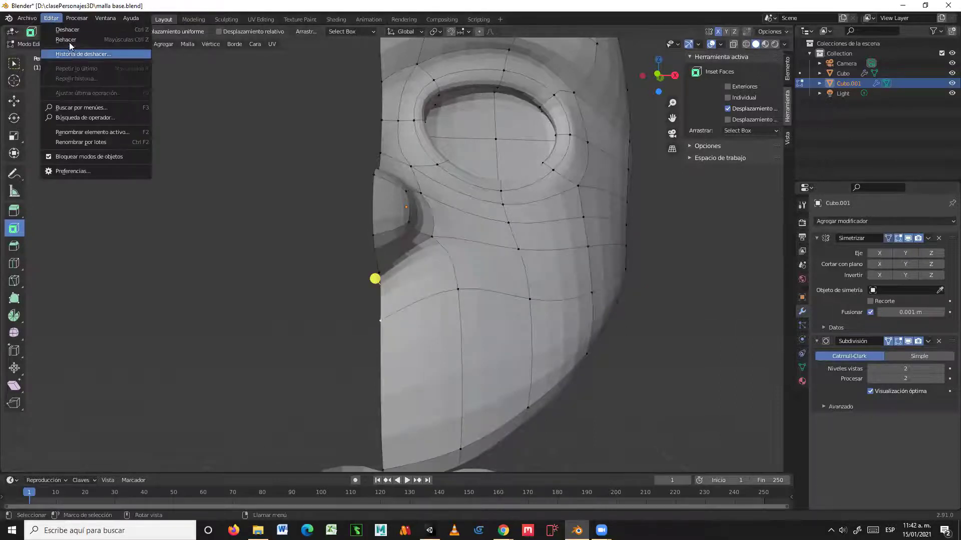
click(67, 40)
click(55, 21)
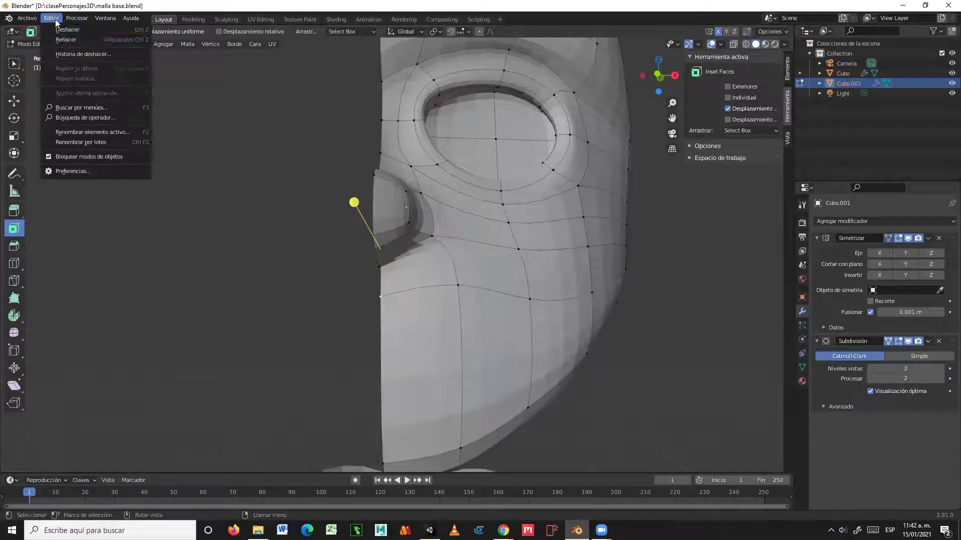
click(63, 39)
click(52, 19)
click(60, 40)
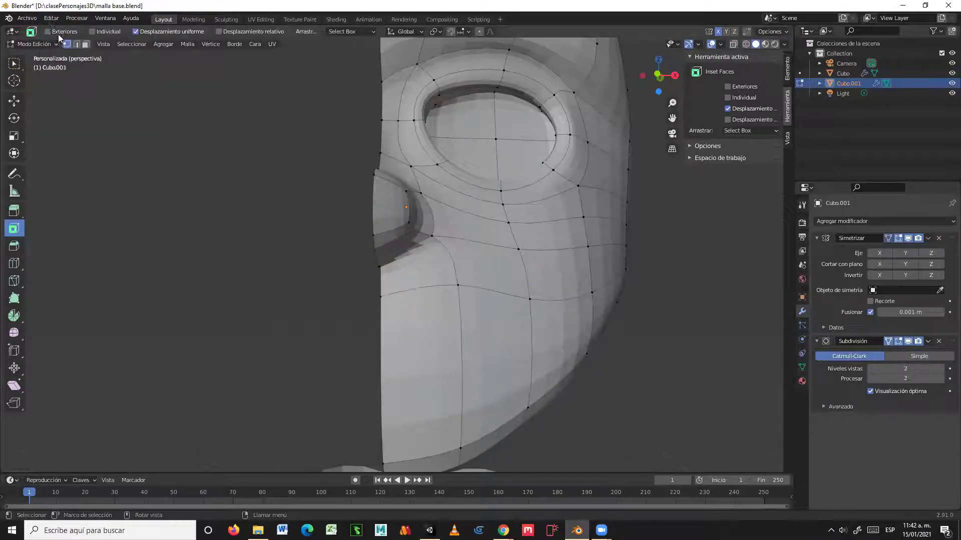
- Redo the undone position edits to the cheek vertices beneath the eye, stepping forward one edit at a time
click(52, 21)
click(56, 31)
click(51, 18)
click(55, 42)
click(51, 18)
click(57, 40)
click(52, 20)
click(58, 40)
click(56, 20)
click(57, 40)
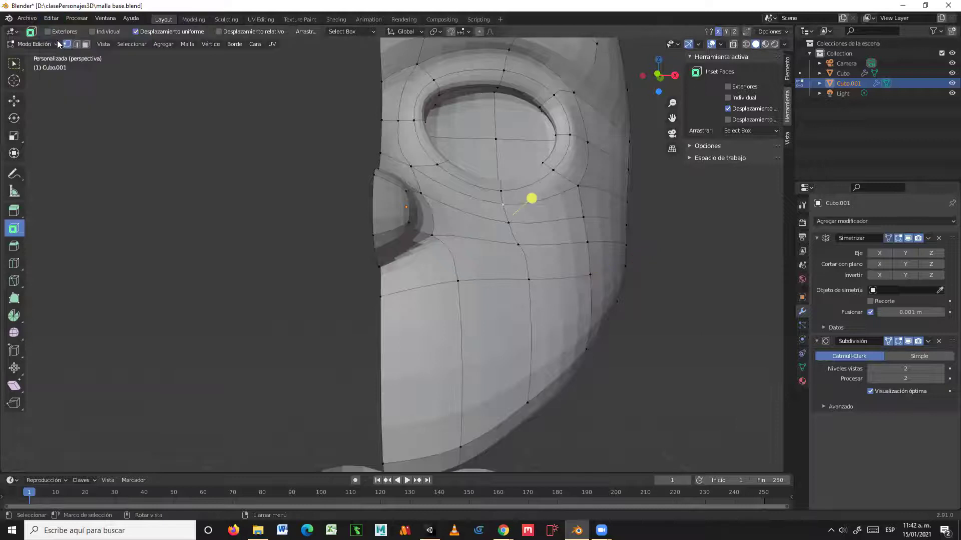
click(52, 19)
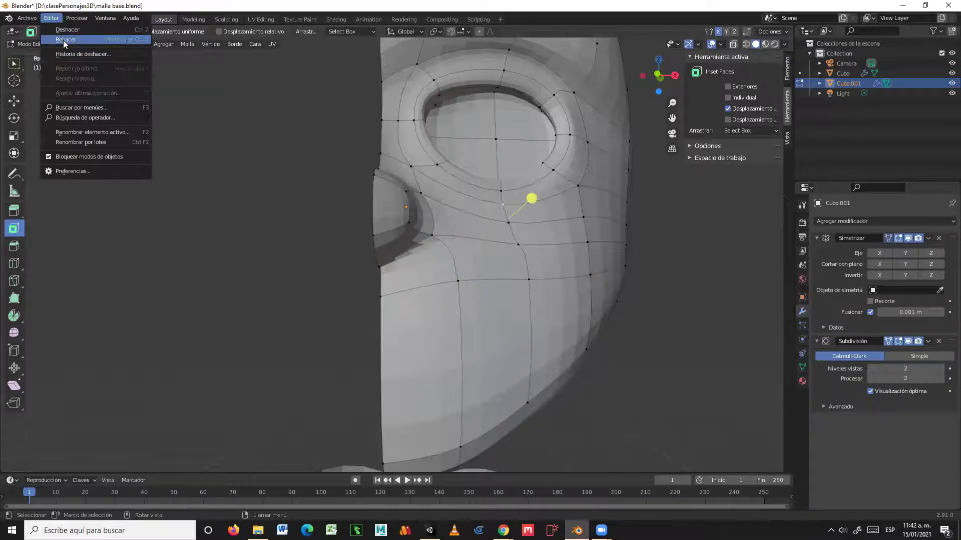
click(57, 40)
click(51, 19)
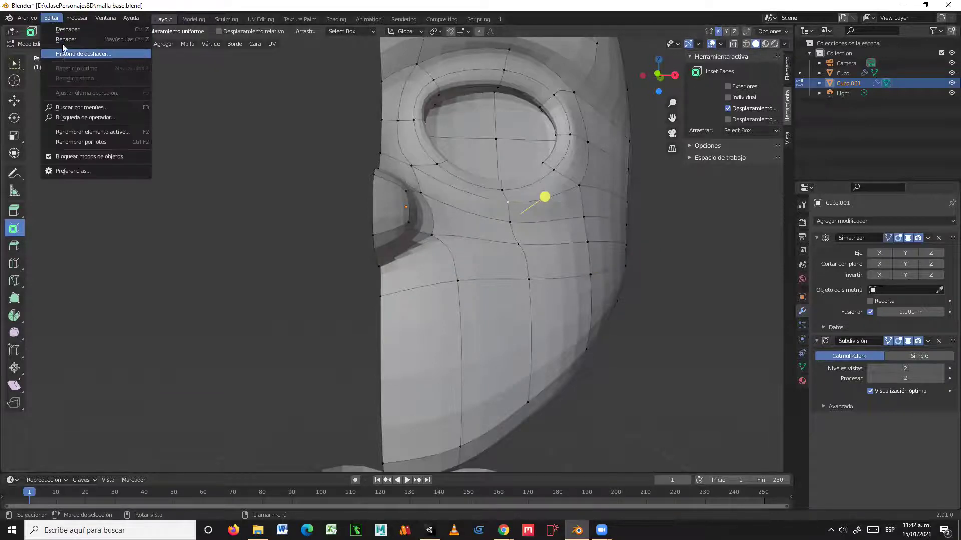
click(60, 41)
click(58, 19)
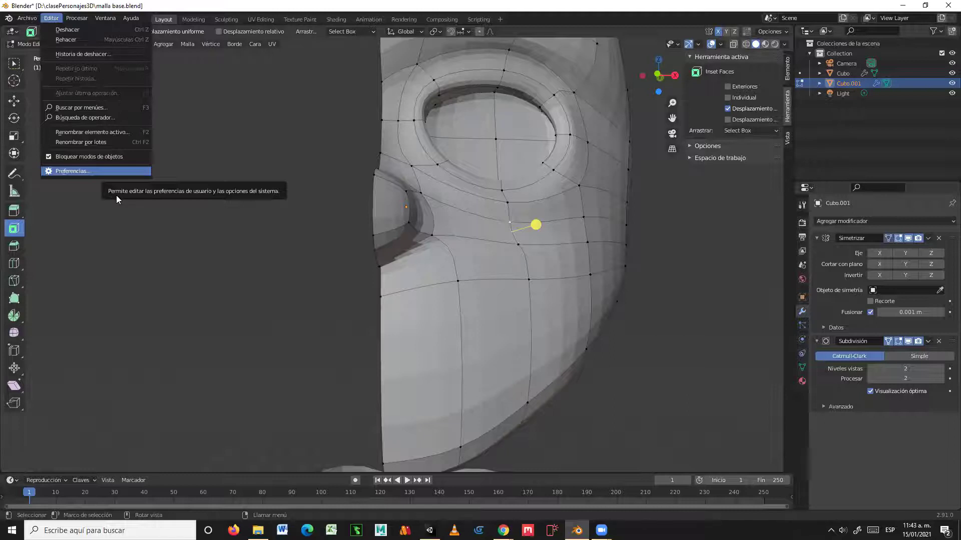
click(108, 41)
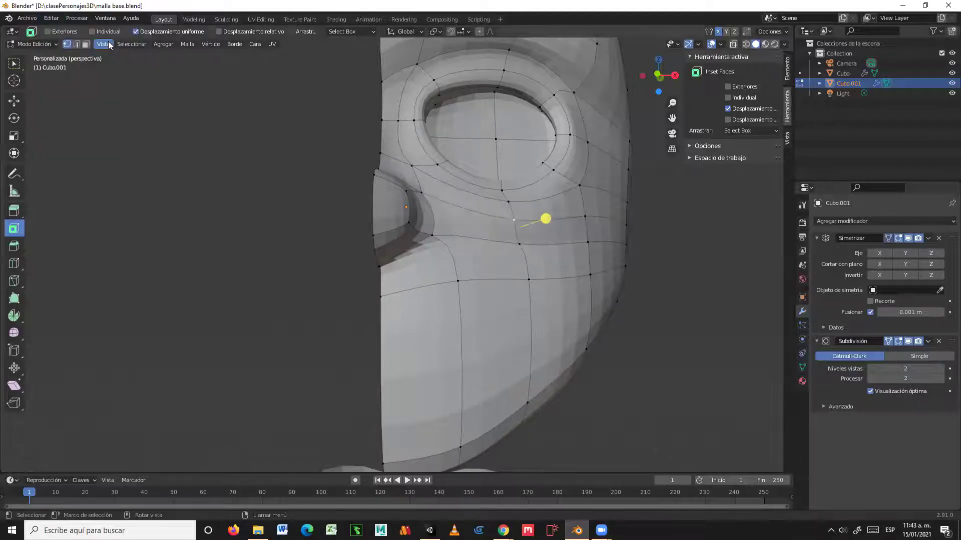
click(52, 18)
click(64, 40)
click(51, 18)
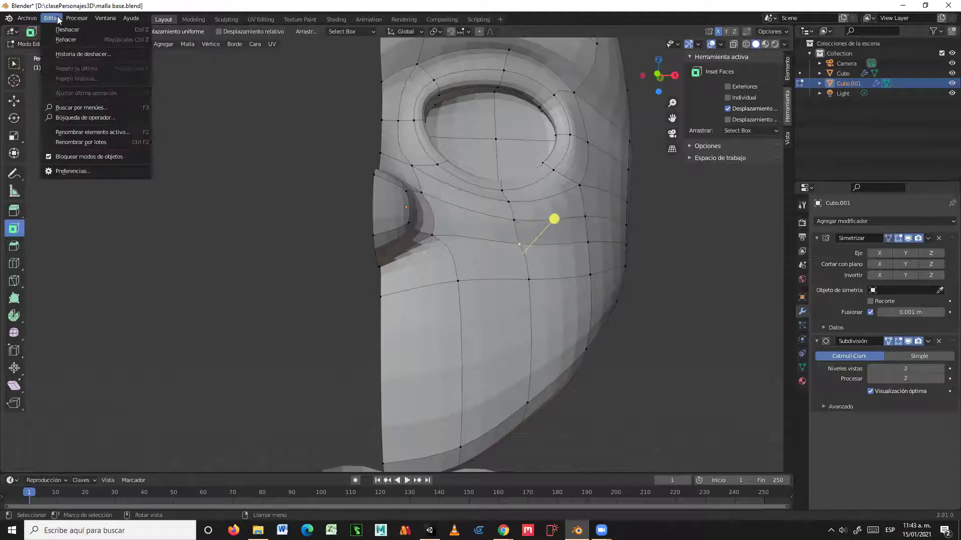
- Redo the vertex edit beside the nose and the horizontal loop cut across the mouth
mouse_move(321, 290)
middle_down()
mouse_move(281, 298)
mouse_move(322, 287)
mouse_move(321, 302)
mouse_move(333, 288)
mouse_move(310, 281)
middle_up()
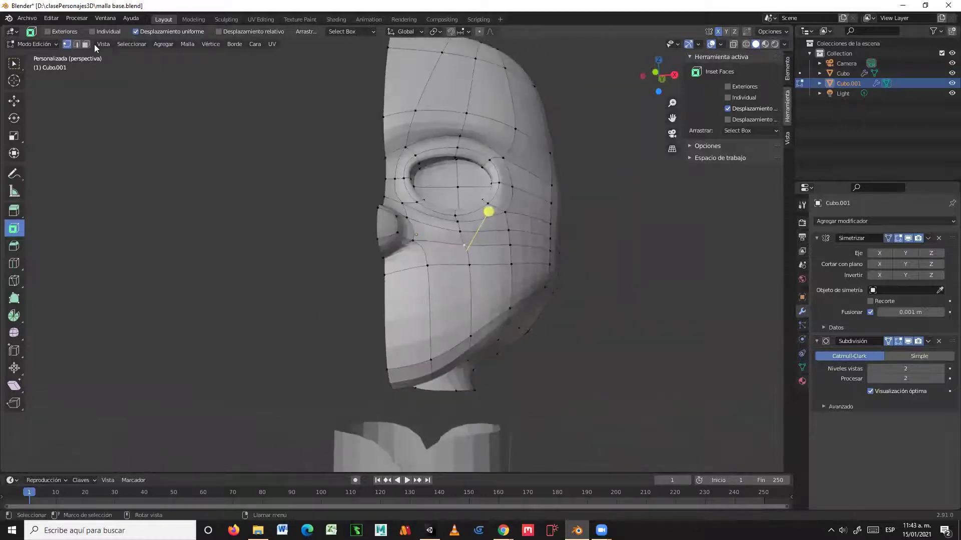
click(52, 18)
click(61, 40)
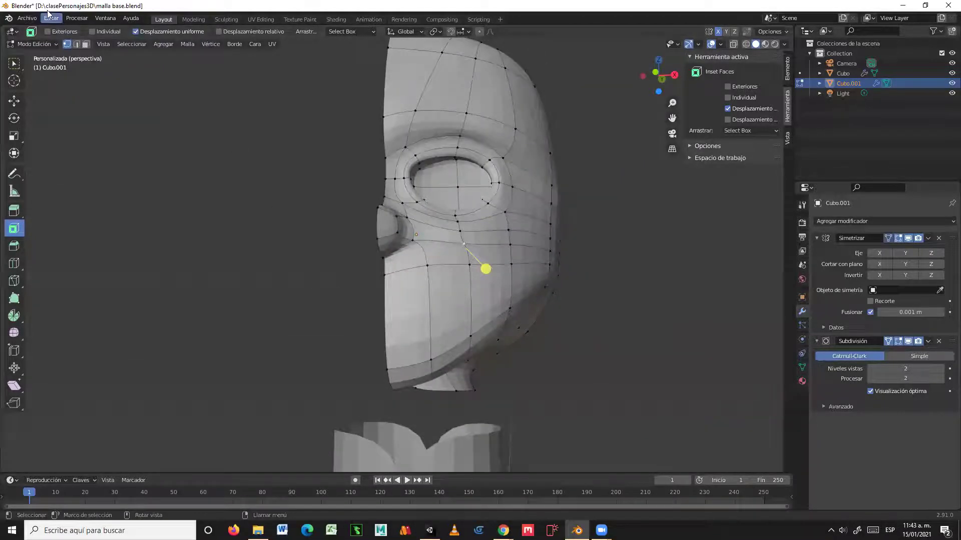
click(51, 18)
click(61, 42)
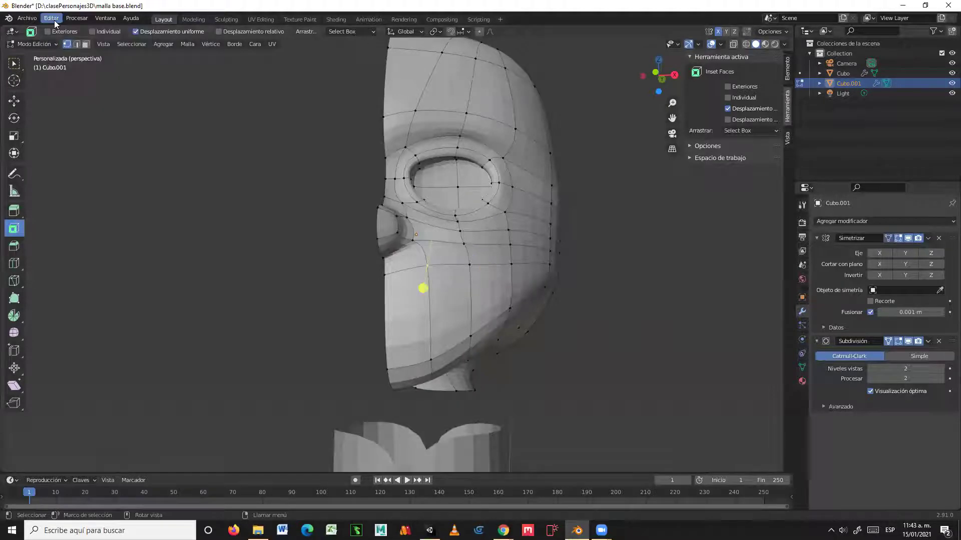
click(52, 18)
click(62, 43)
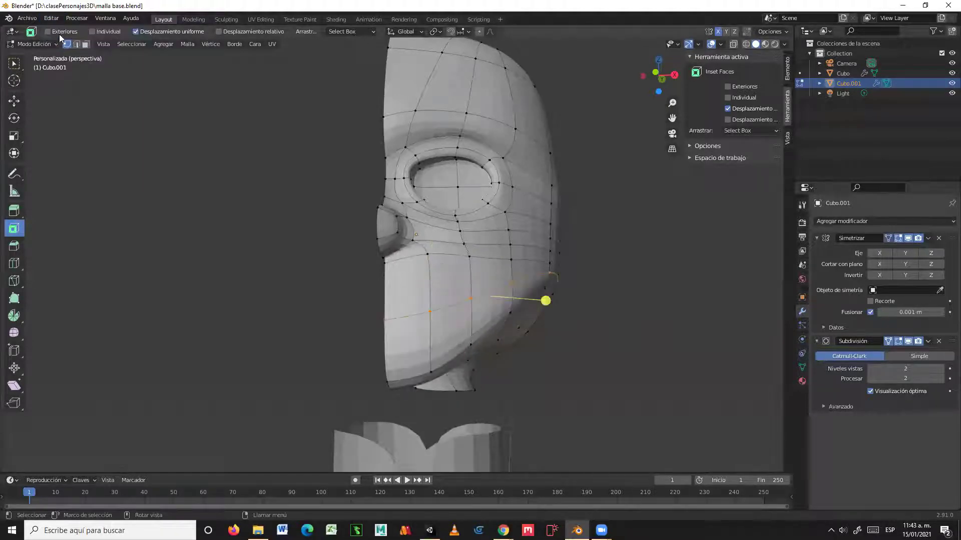
- Redo the edits to the centre-line vertices of the upper and lower mouth loops, including the lowered upper vertex
click(51, 18)
click(62, 41)
click(51, 18)
click(62, 42)
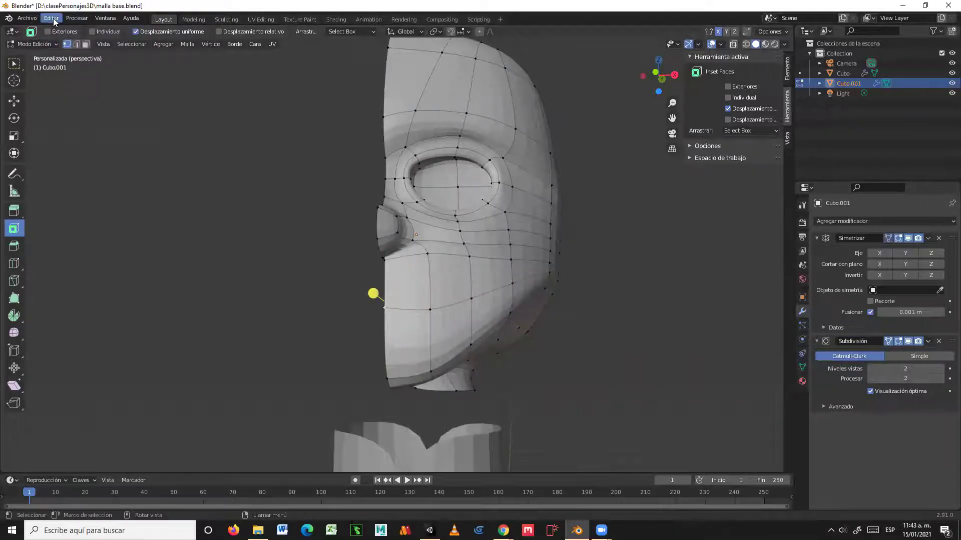
click(51, 18)
click(65, 40)
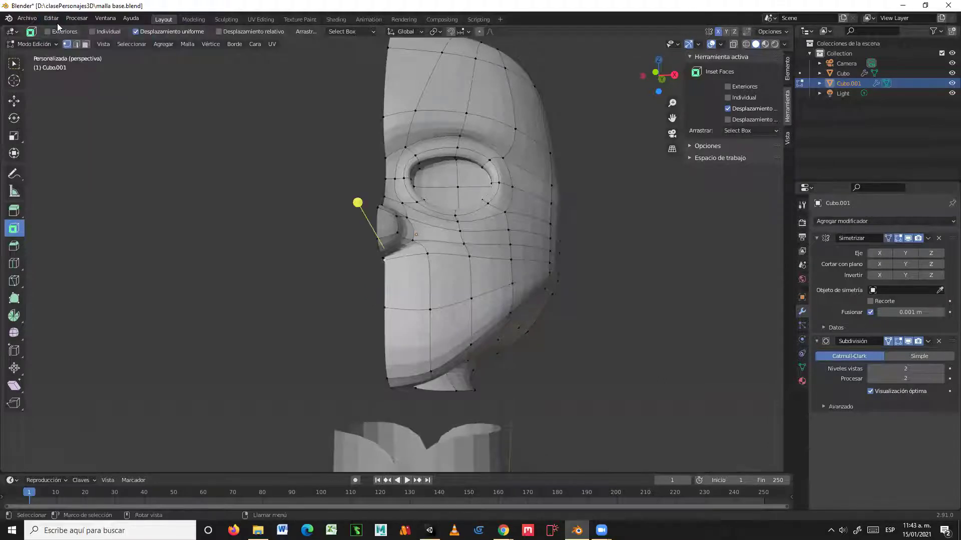
click(51, 18)
click(62, 39)
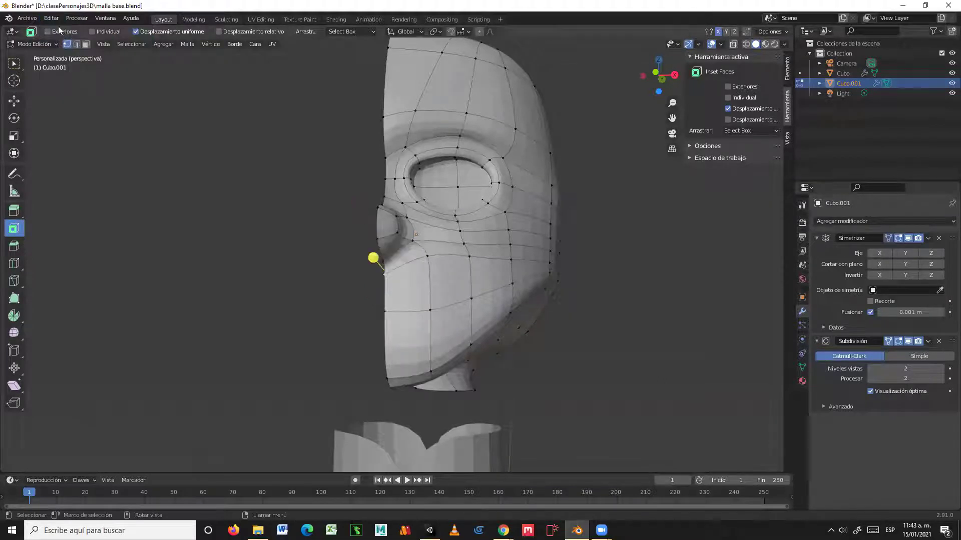
click(51, 18)
click(62, 39)
- Redo the adjustments to the upper and lower mouth-loop vertices in the column next to the centre line
click(51, 18)
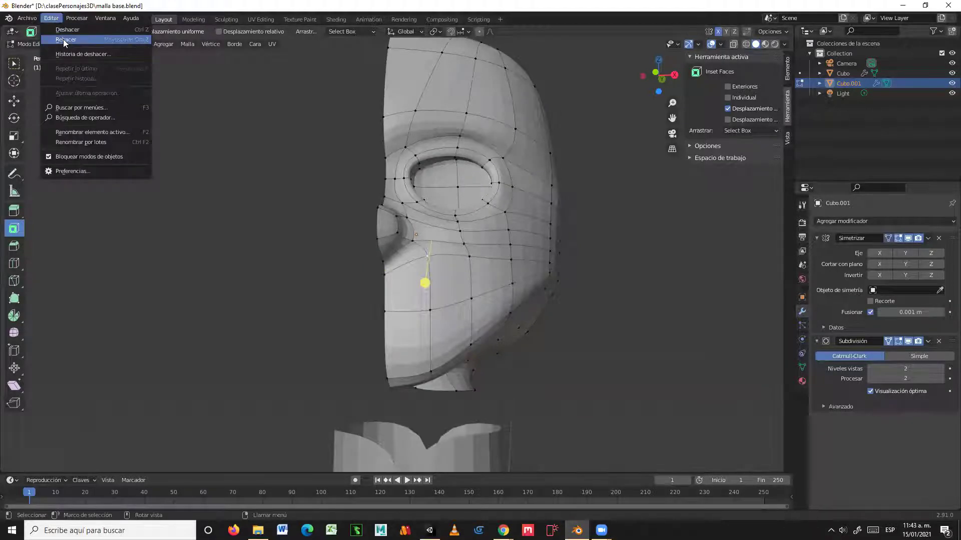
click(64, 40)
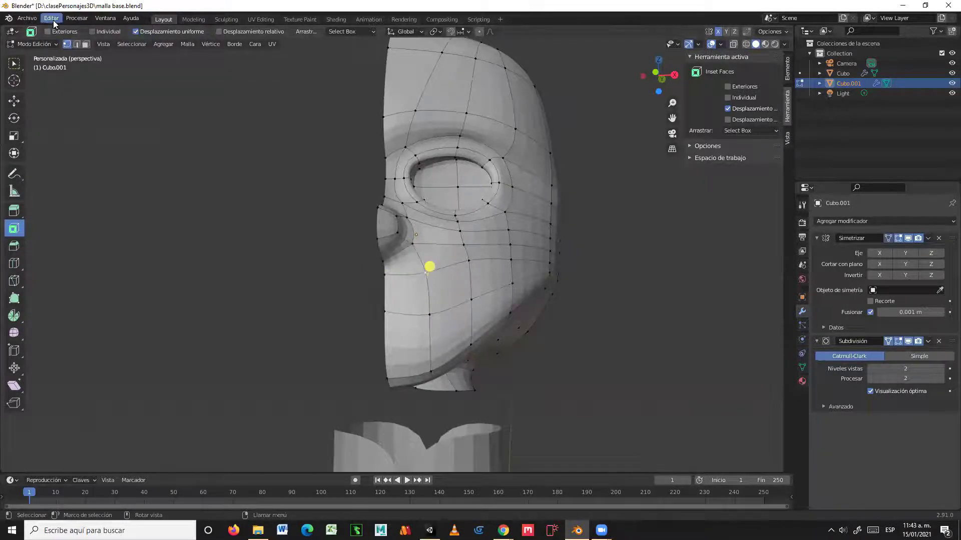
click(51, 18)
click(60, 39)
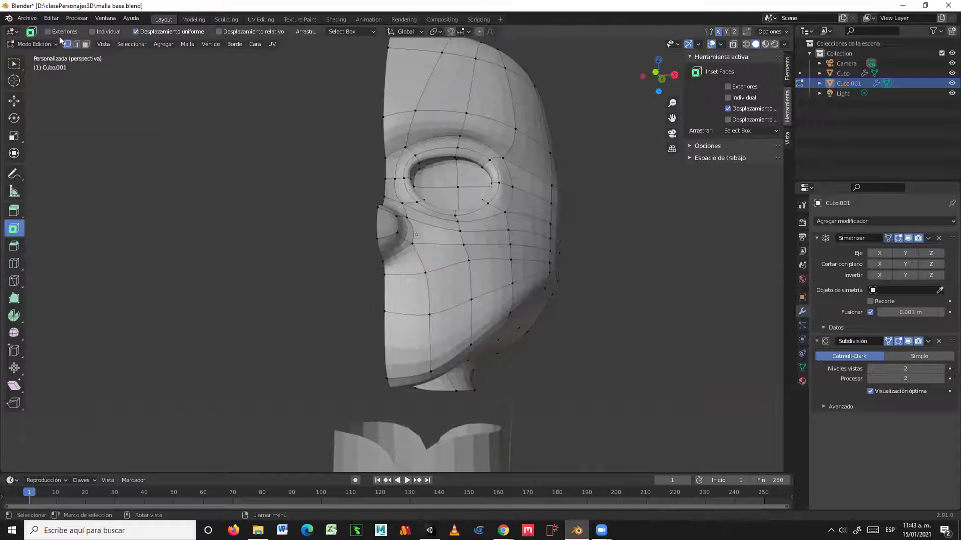
click(51, 18)
click(60, 40)
click(51, 18)
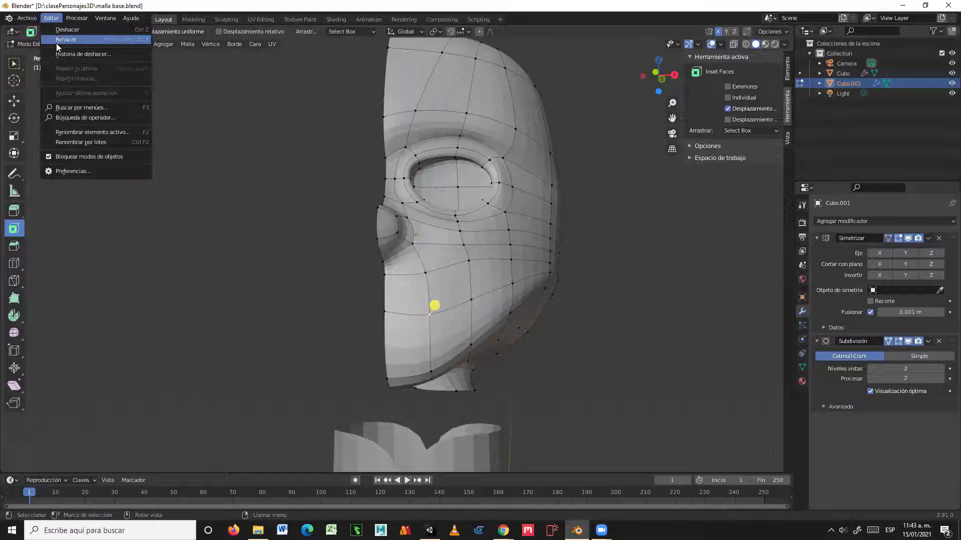
click(60, 40)
click(51, 19)
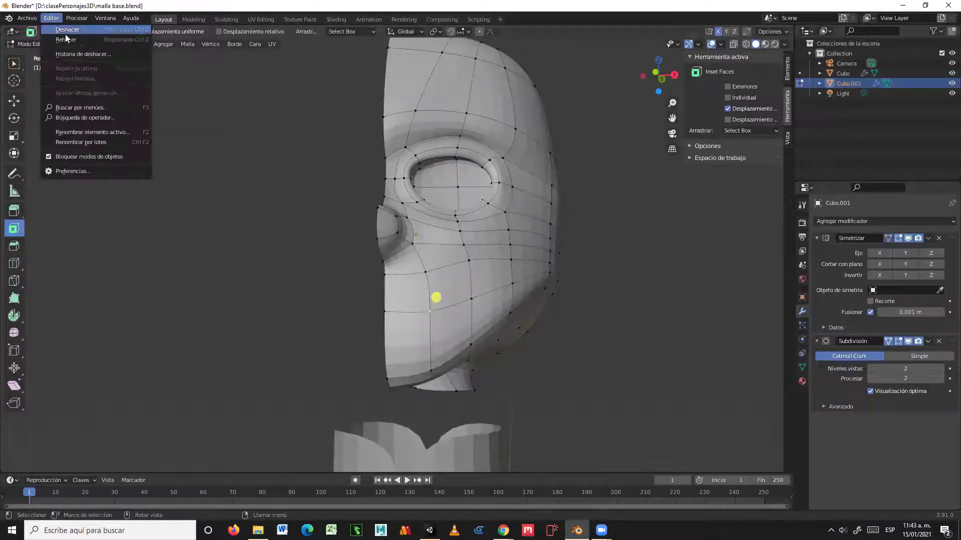
click(66, 40)
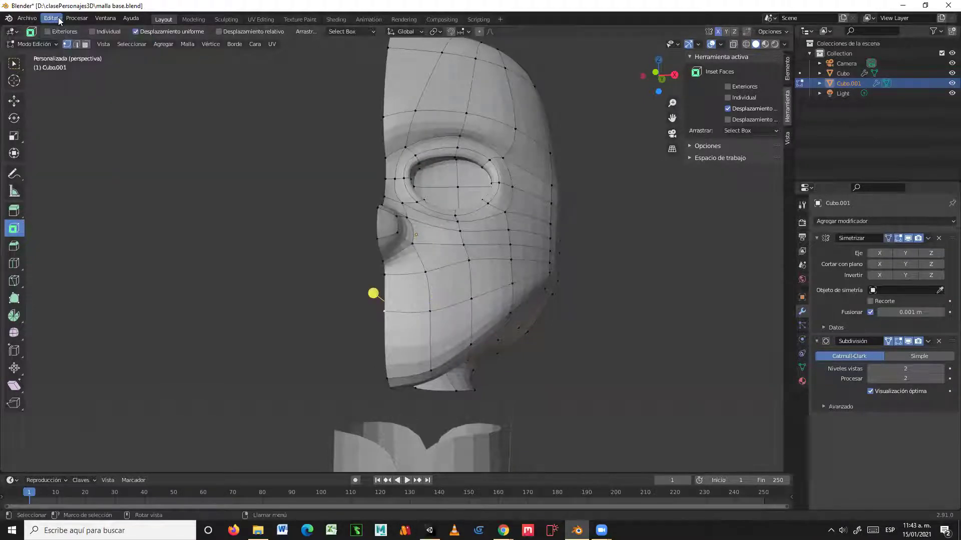
- Redo the lowering of the lower mouth loop's centre-line vertex and of the upper mouth-corner vertex
click(51, 18)
click(61, 40)
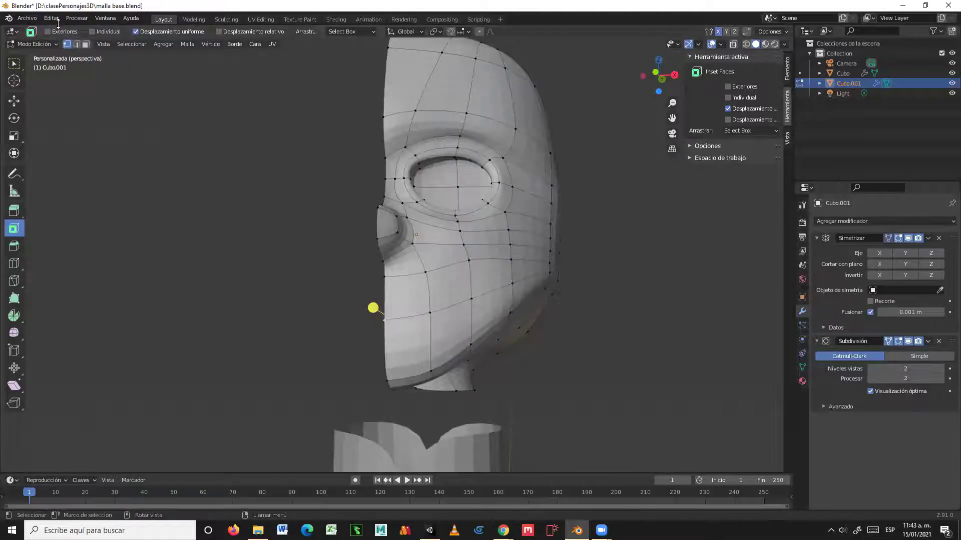
click(51, 18)
click(66, 40)
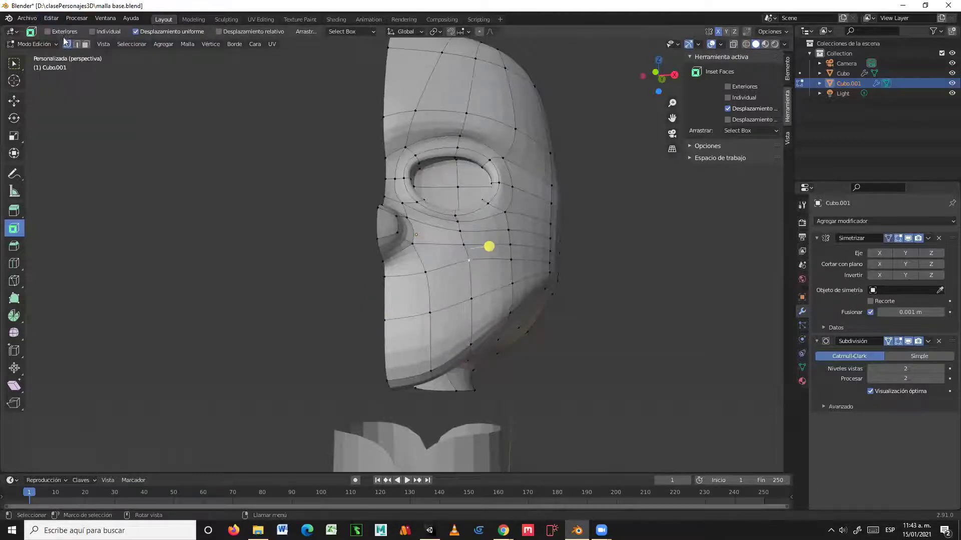
click(51, 18)
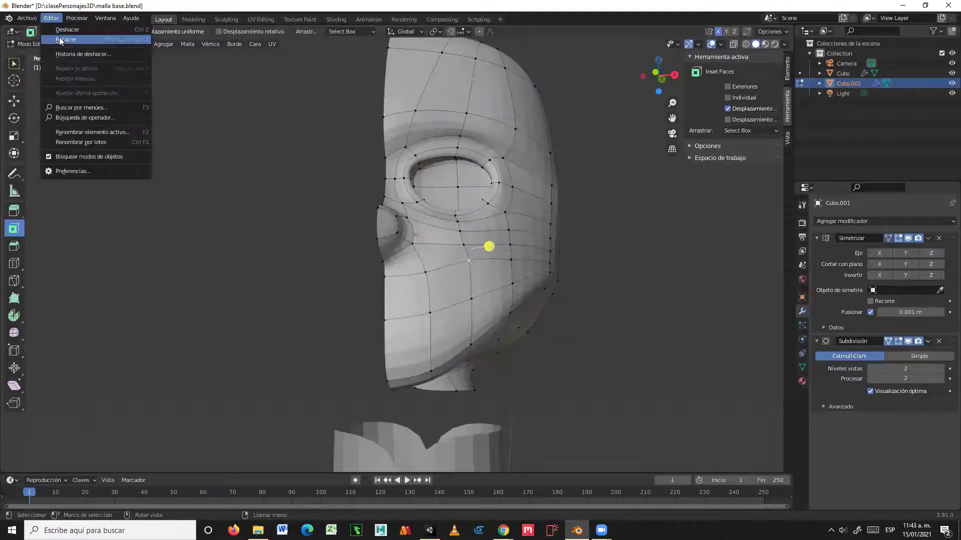
click(60, 40)
- Redo the selection of the faces between the two mouth loops and their inset
click(52, 18)
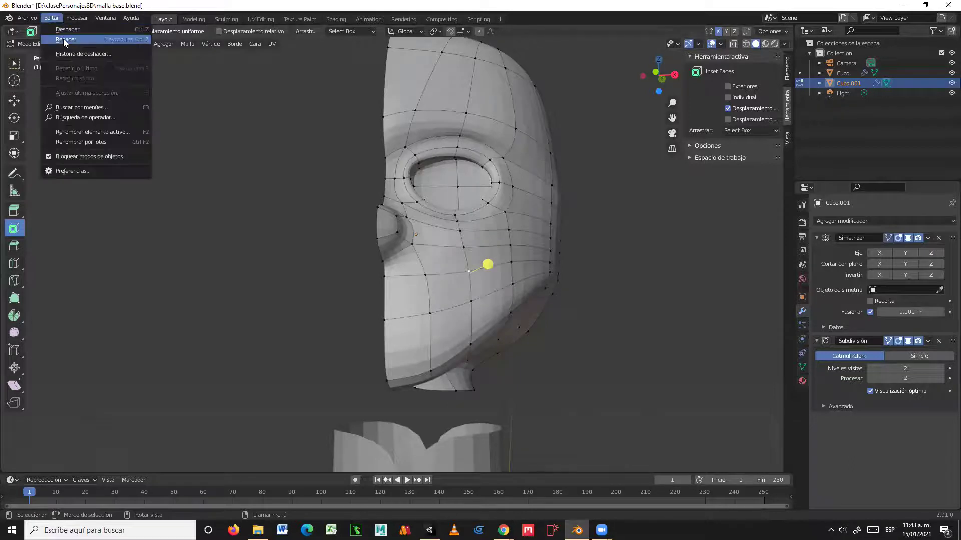
click(63, 39)
click(52, 18)
click(58, 40)
click(56, 19)
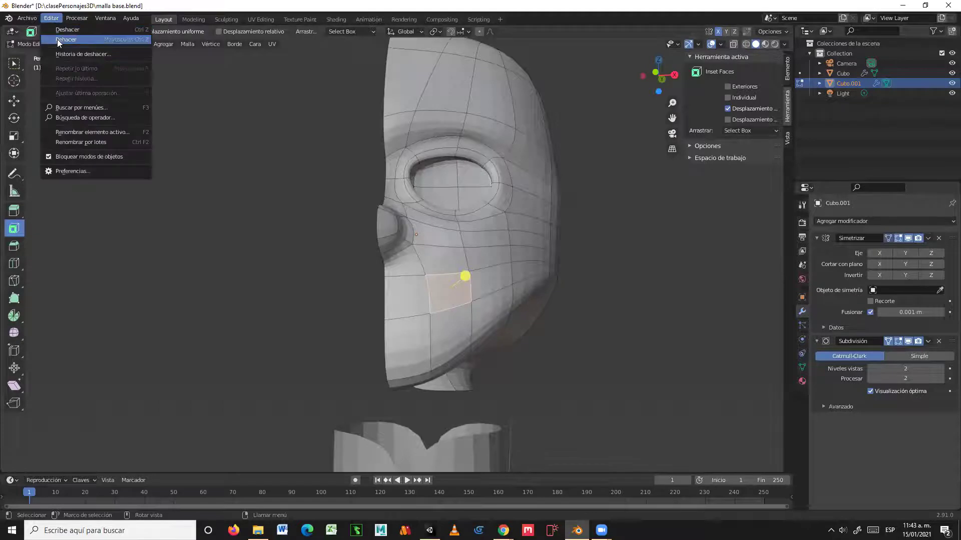
click(57, 39)
click(56, 22)
click(62, 41)
- Scale up the two inset mouth faces slightly
middle_drag(305, 235, 346, 269)
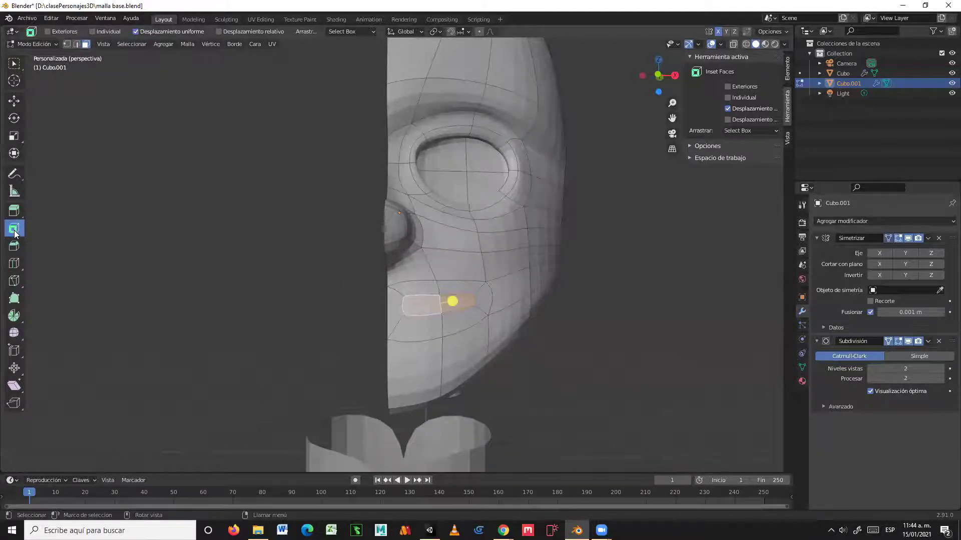
middle_drag(305, 315, 295, 289)
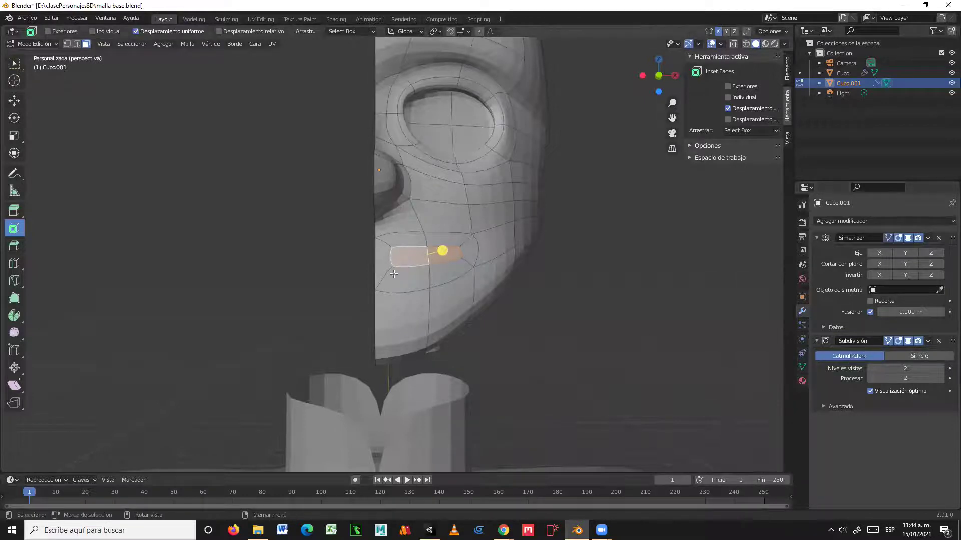
middle_drag(398, 275, 408, 277)
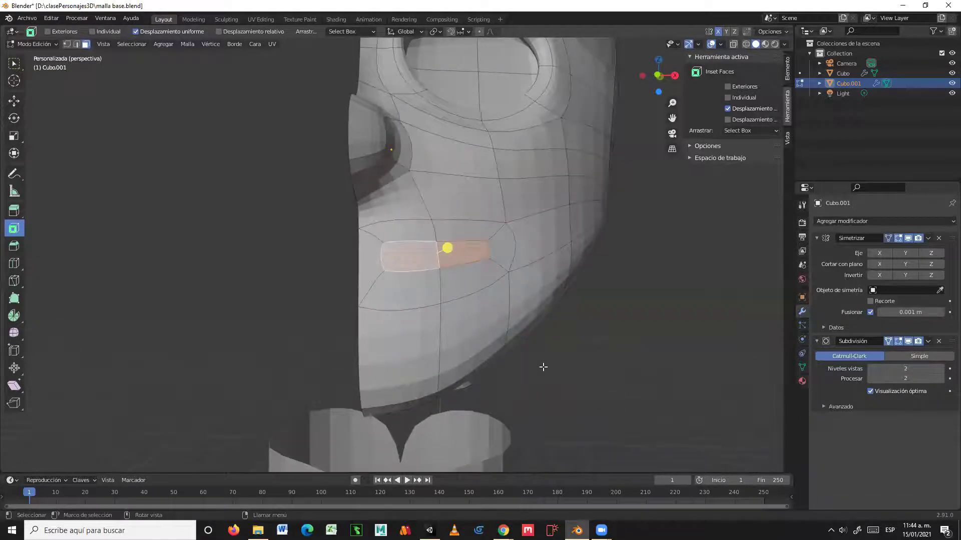
middle_drag(479, 360, 478, 359)
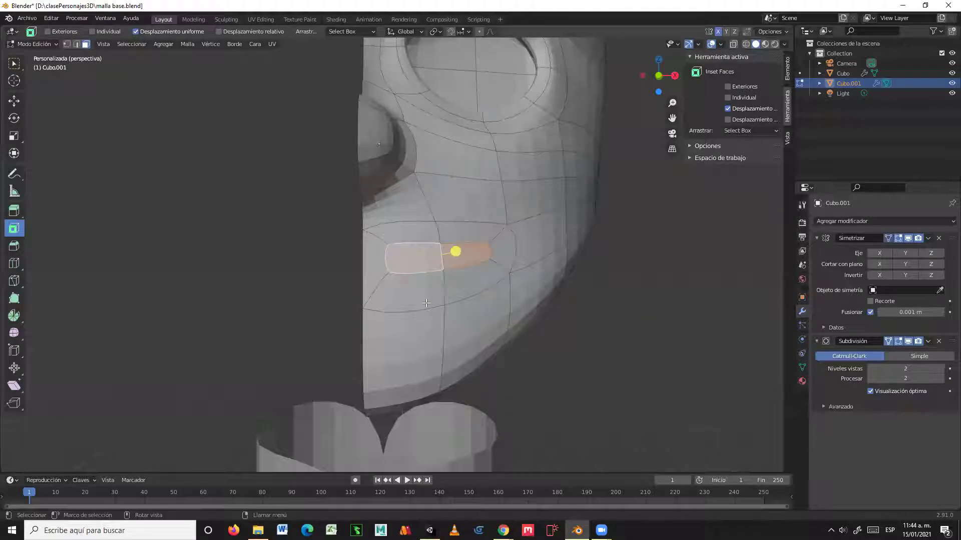
mouse_move(427, 301)
middle_down()
mouse_move(574, 321)
mouse_move(412, 303)
middle_up()
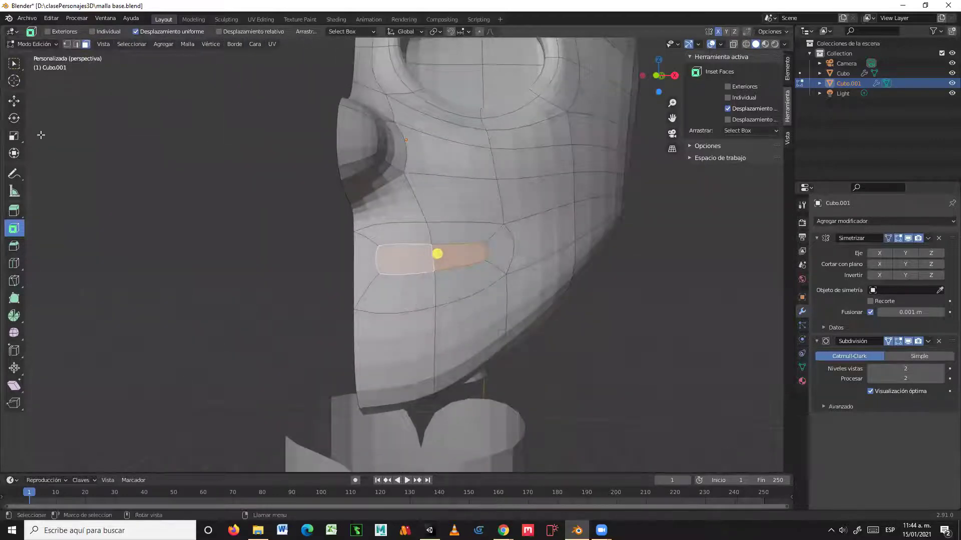
click(14, 136)
mouse_move(470, 231)
mouse_down()
mouse_move(484, 213)
mouse_move(474, 217)
mouse_up()
- Inset the two selected mouth faces again by a small amount
middle_drag(474, 217, 313, 249)
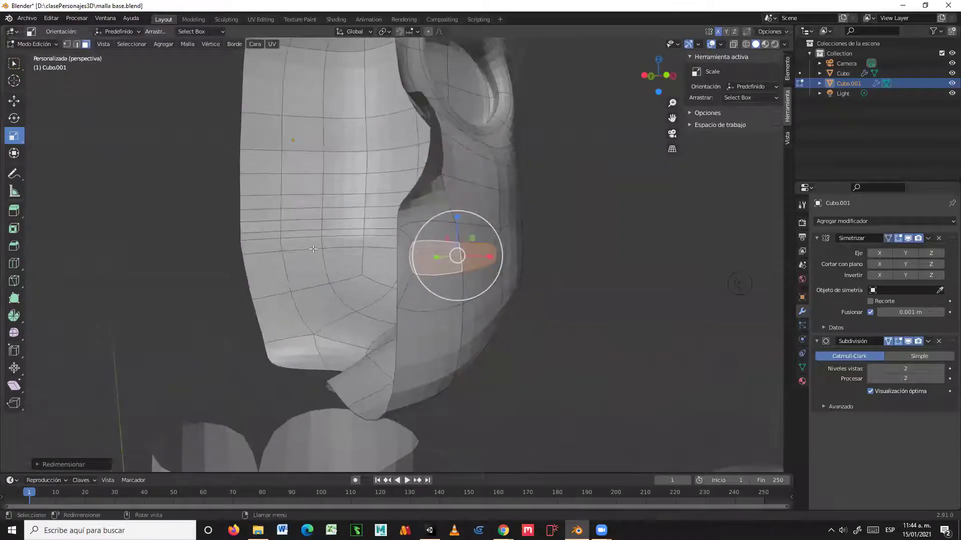
click(13, 230)
drag(502, 252, 499, 253)
middle_drag(476, 296, 287, 235)
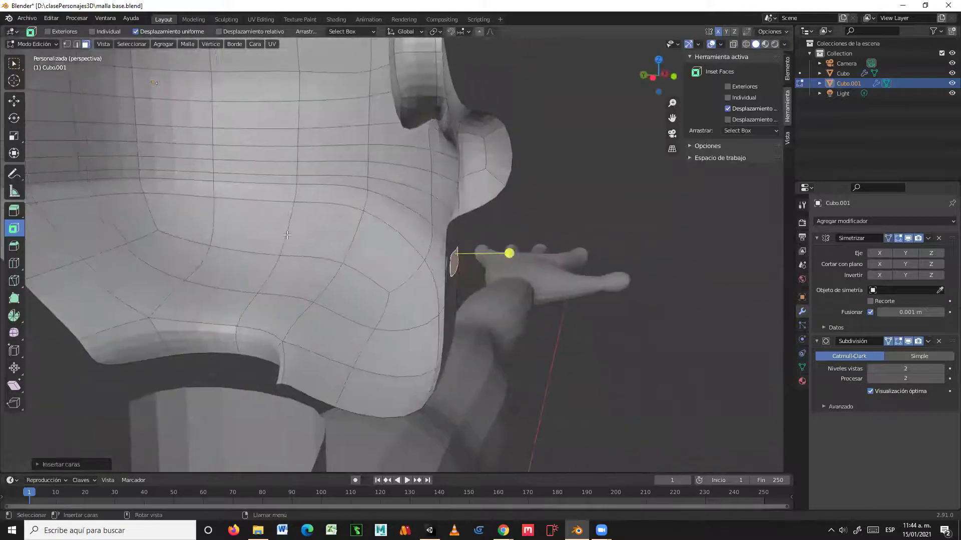
- Move the inset mouth faces back into the head along the Y axis to form the mouth cavity
click(12, 103)
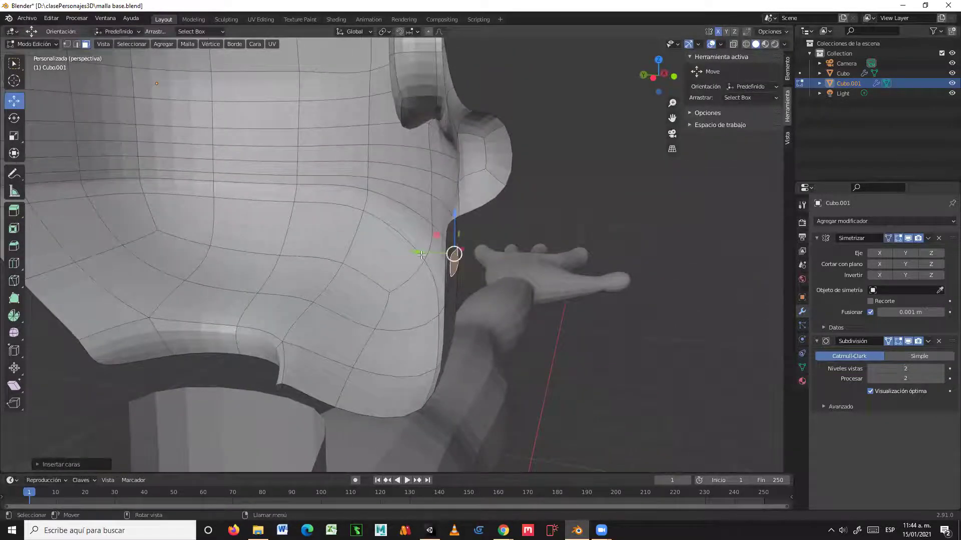
drag(412, 251, 288, 241)
middle_drag(322, 247, 460, 281)
- Delete the two faces at the back of the mouth cavity
click(423, 270)
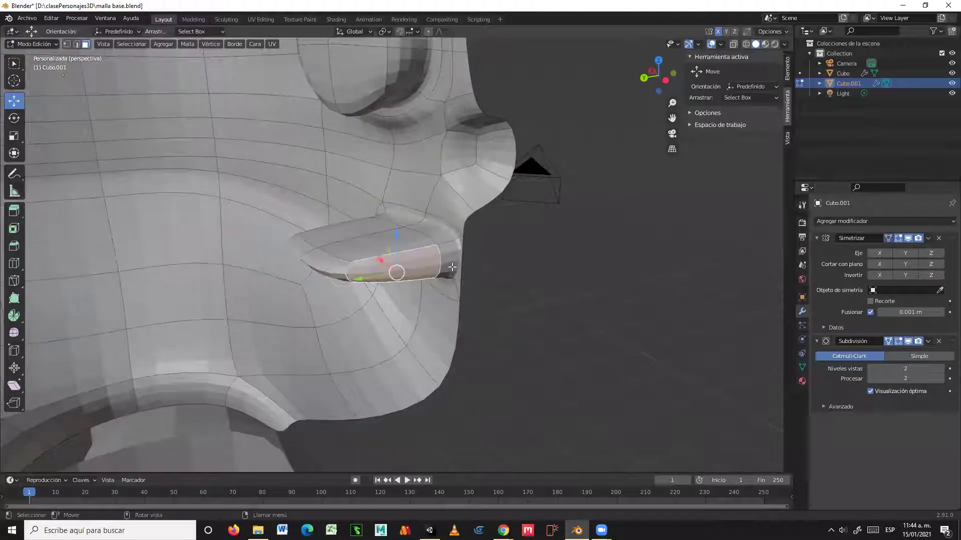
shift+click(455, 262)
key(x)
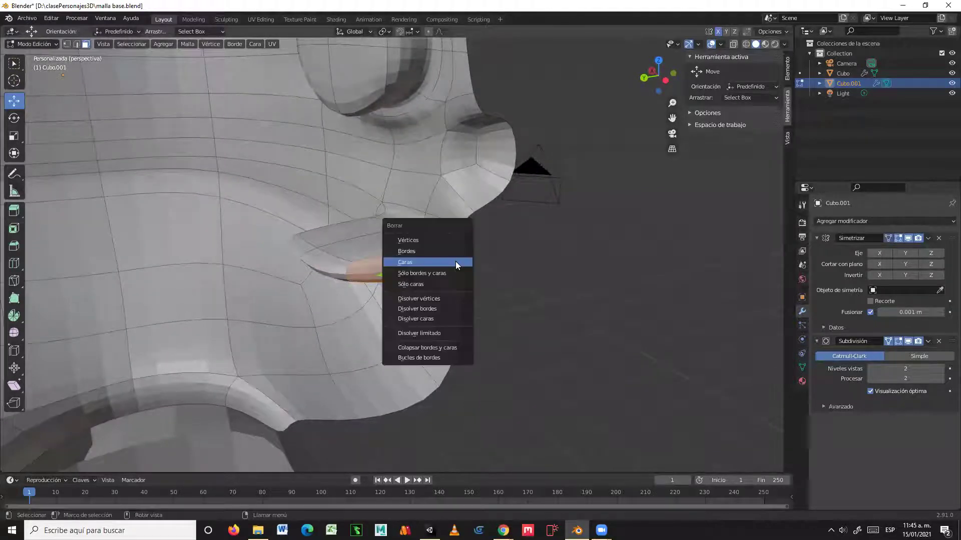
click(455, 261)
middle_drag(500, 270, 325, 241)
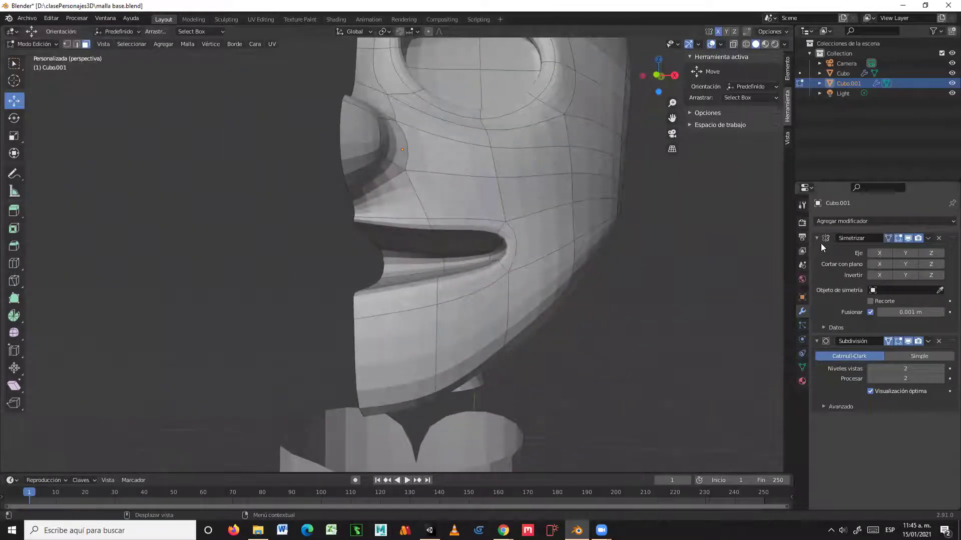
- Enable the Mirror modifier's X axis to show both halves of the mouth
click(877, 253)
middle_drag(581, 250, 594, 263)
scroll(458, 278, up, 3)
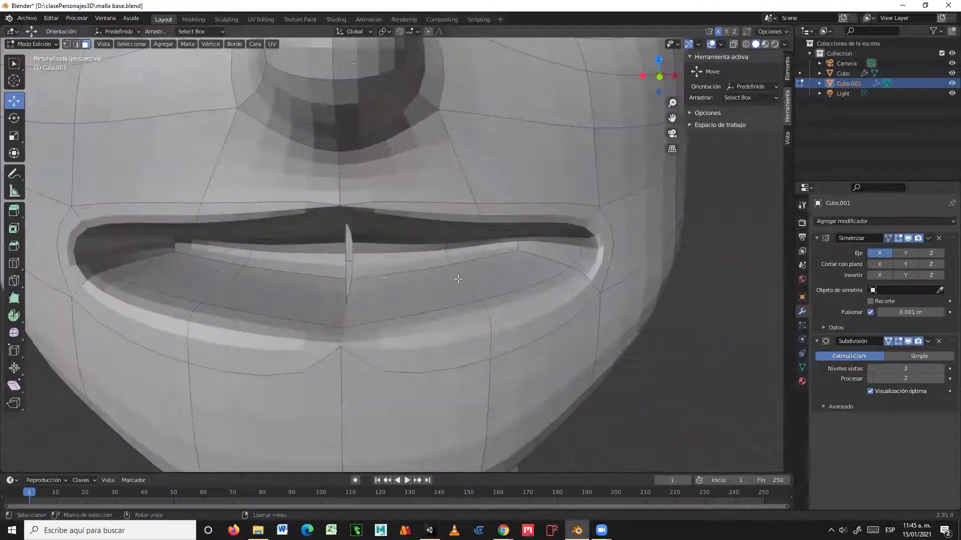
- Lower the centre-line vertex of the lower lip
key(2)
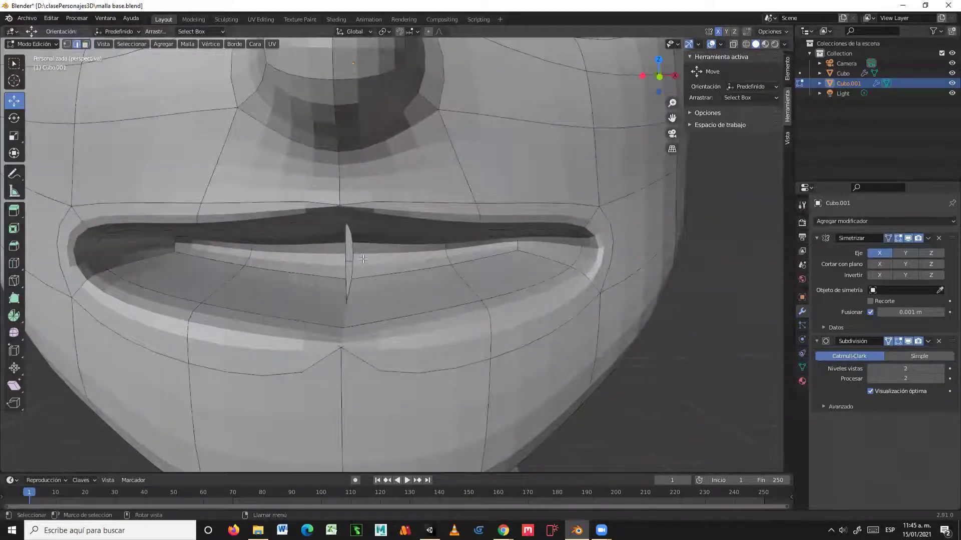
click(355, 258)
middle_drag(355, 257, 384, 253)
drag(383, 254, 375, 259)
middle_drag(374, 259, 372, 278)
click(341, 323)
drag(343, 285, 343, 361)
scroll(343, 360, down, 3)
middle_drag(343, 360, 395, 349)
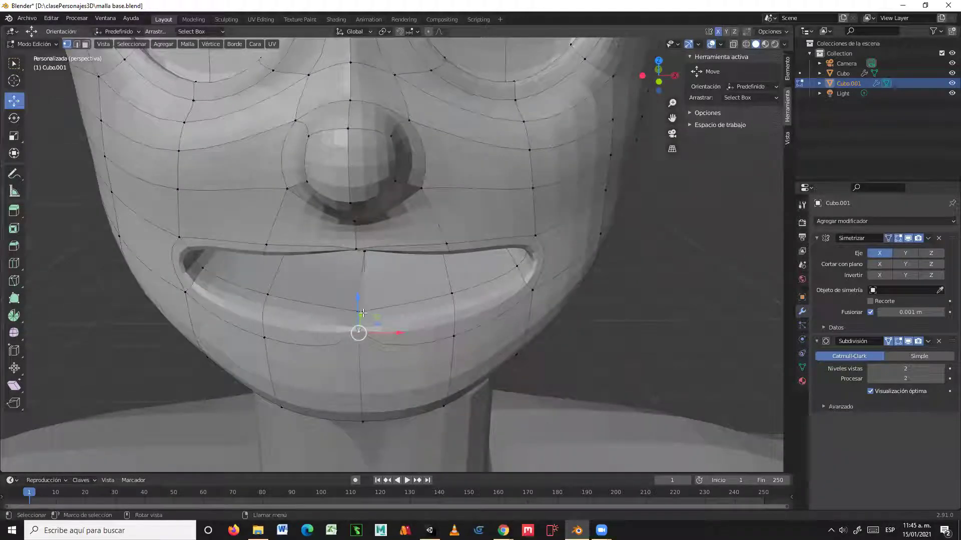
- Set the Subdivision modifier's viewport level to 0 and enable bisecting on X in the Mirror modifier
click(386, 306)
click(364, 310)
middle_drag(380, 330, 369, 350)
scroll(313, 377, up, 5)
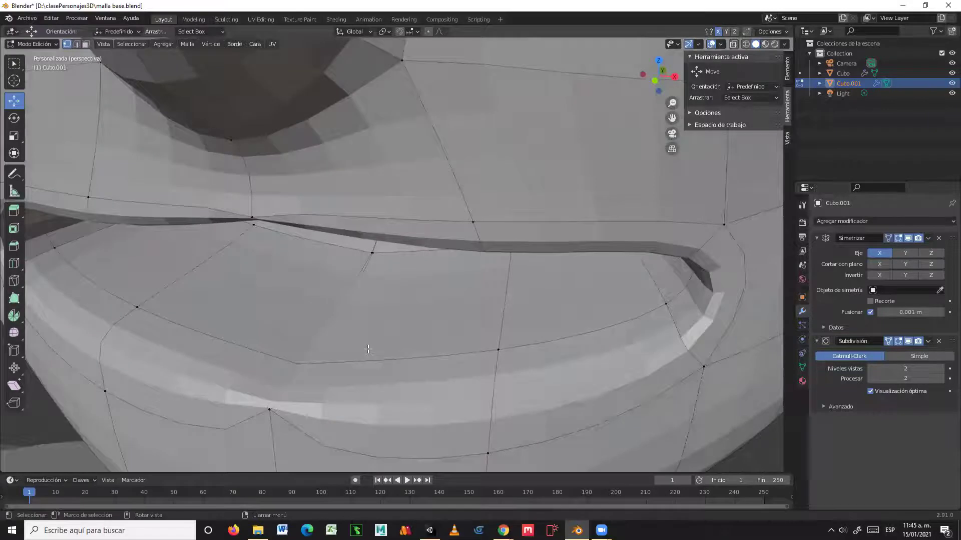
click(870, 368)
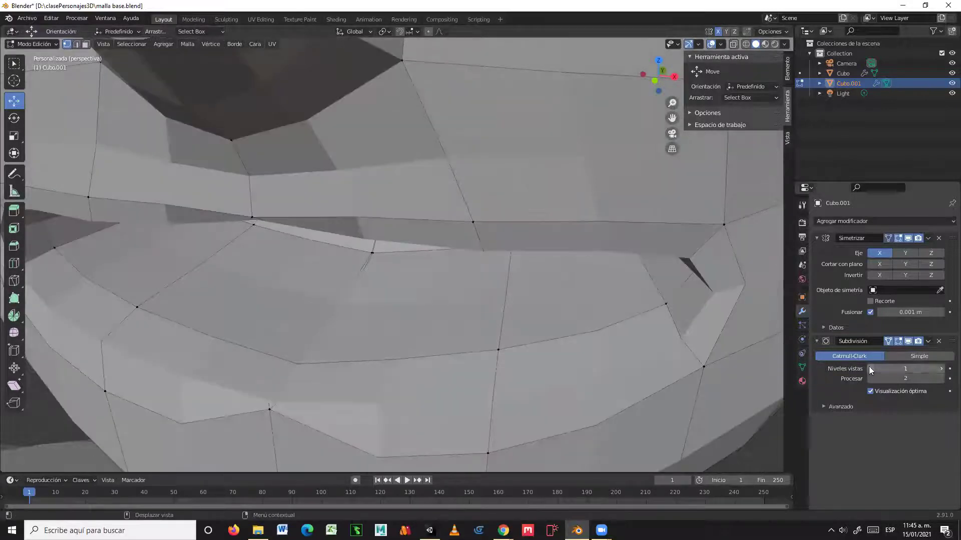
click(869, 368)
middle_drag(431, 345, 328, 232)
click(884, 266)
- Align the two centre-line vertices of the mouth cavity's back edge with the mirror plane
middle_drag(425, 316, 260, 311)
click(267, 315)
drag(251, 312, 249, 313)
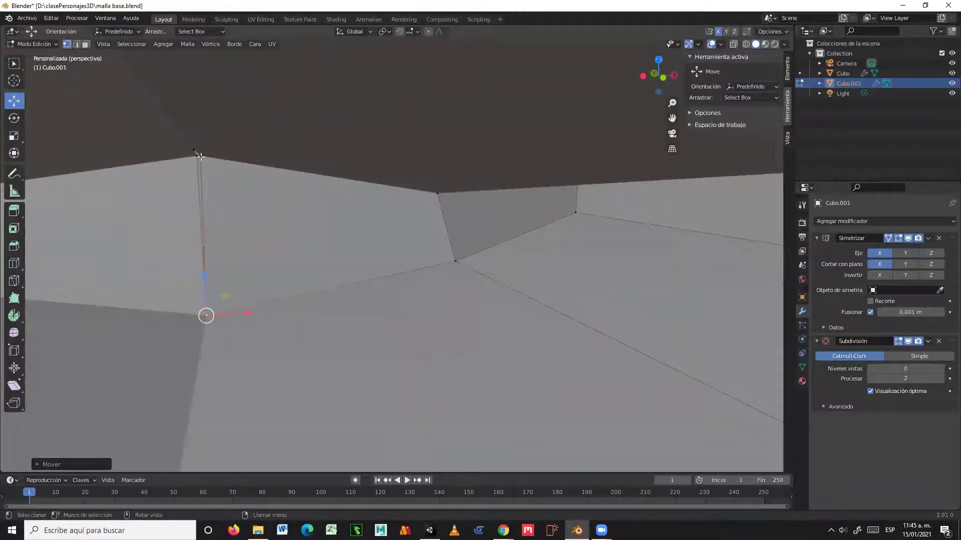
click(200, 156)
click(232, 157)
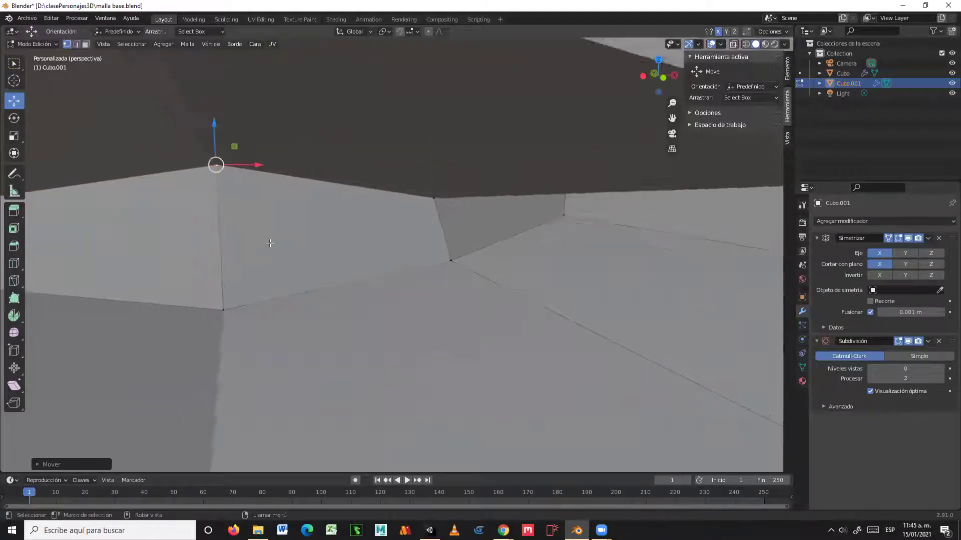
scroll(311, 210, down, 5)
scroll(349, 299, up, 2)
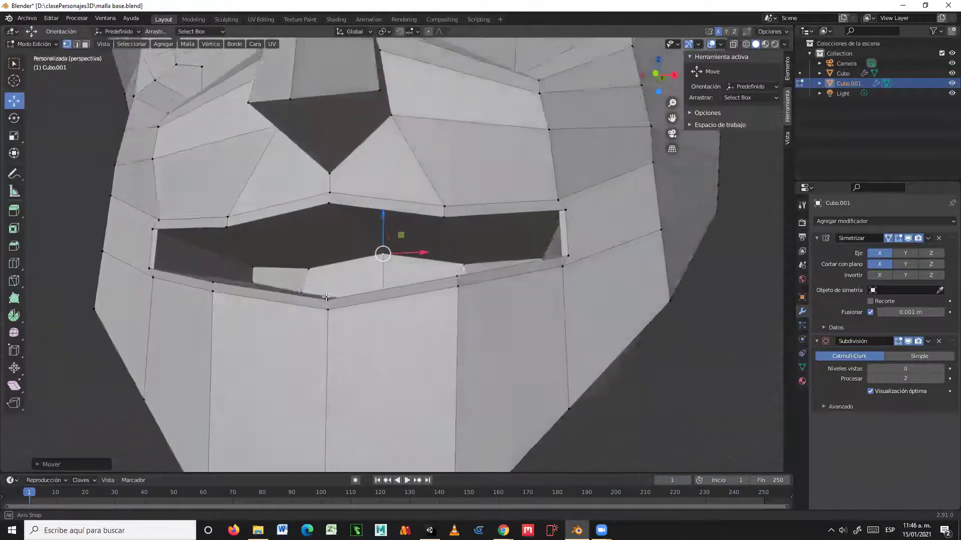
- Set the Subdivision modifier's viewport level to 1
middle_drag(349, 300, 345, 233)
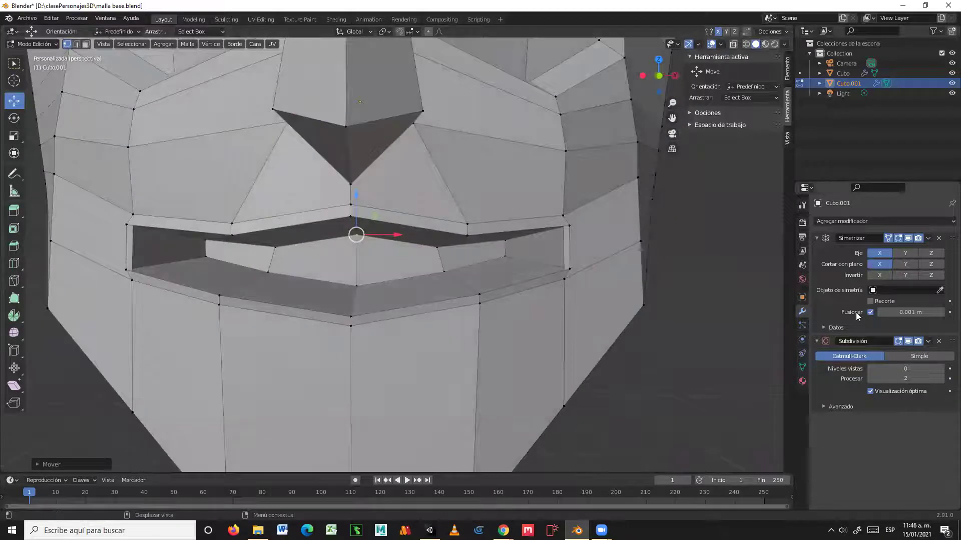
click(941, 369)
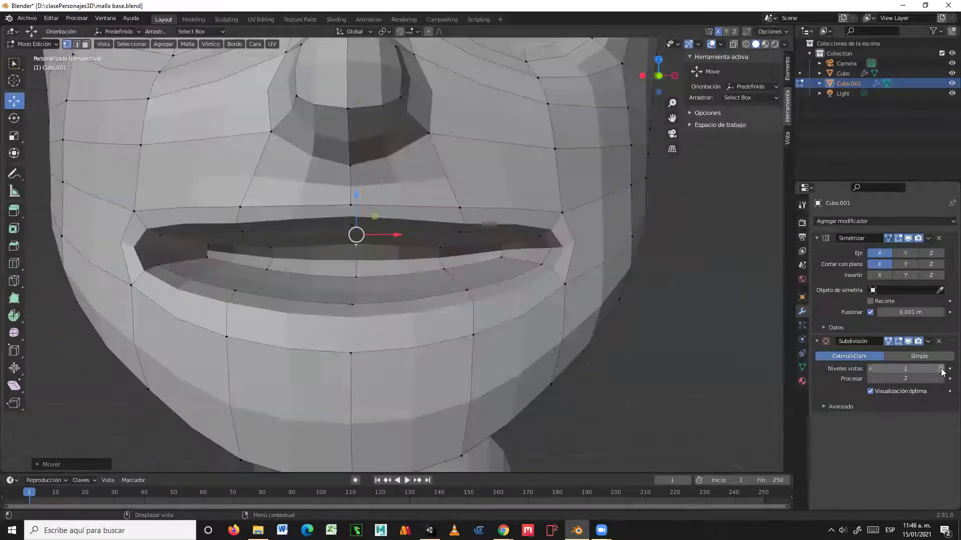
middle_drag(570, 280, 508, 232)
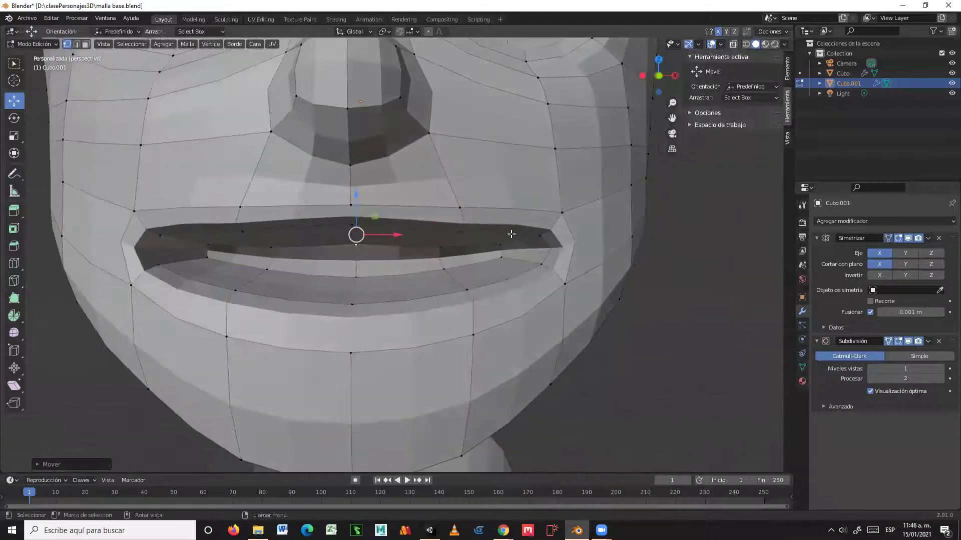
- Raise the upper mouth loop's vertices beside and on the centre line along the Z axis
click(239, 205)
key(g)
key(z)
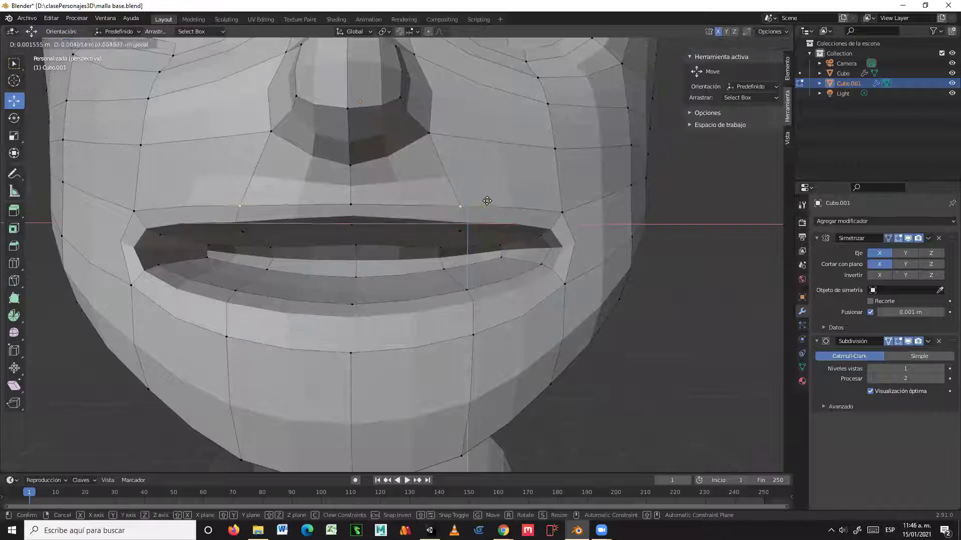
click(415, 189)
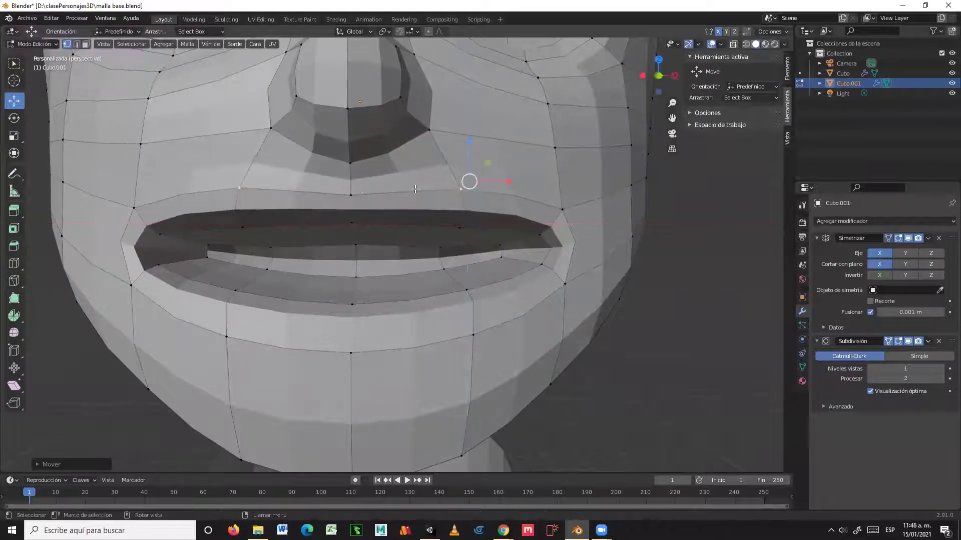
click(350, 194)
key(g)
key(z)
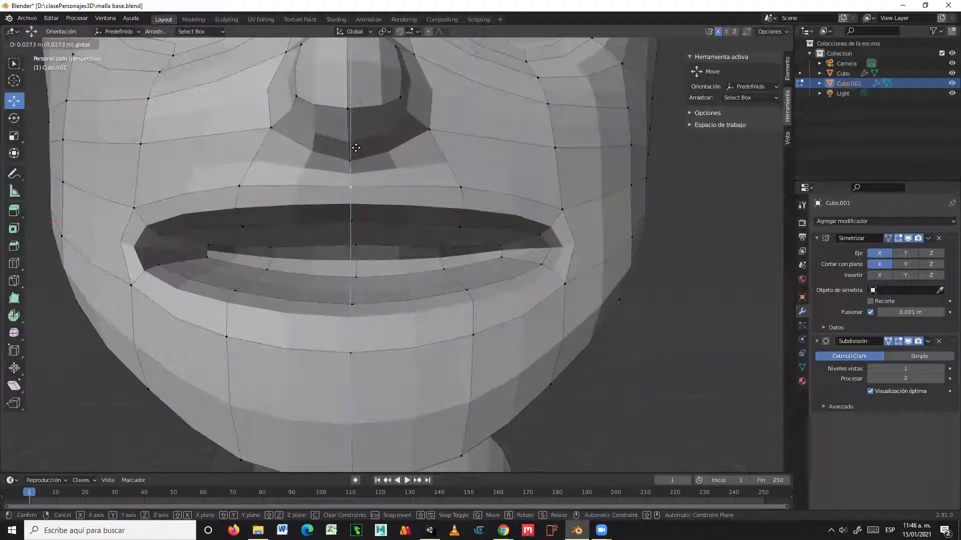
click(354, 145)
- Move the upper mouth-corner vertex of the outer mouth loop up and inward, keeping its depth on Y
click(564, 209)
key(g)
key(shift+y)
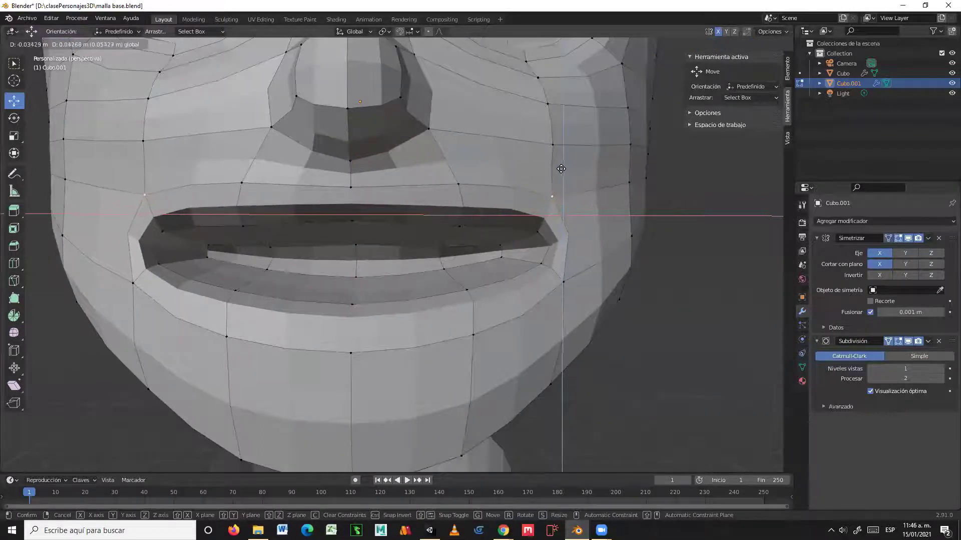
click(562, 168)
- Move the upper and lower vertices inside the mouth corner inward towards the centre line
scroll(509, 148, down, 2)
shift+scroll(508, 148, up, 2)
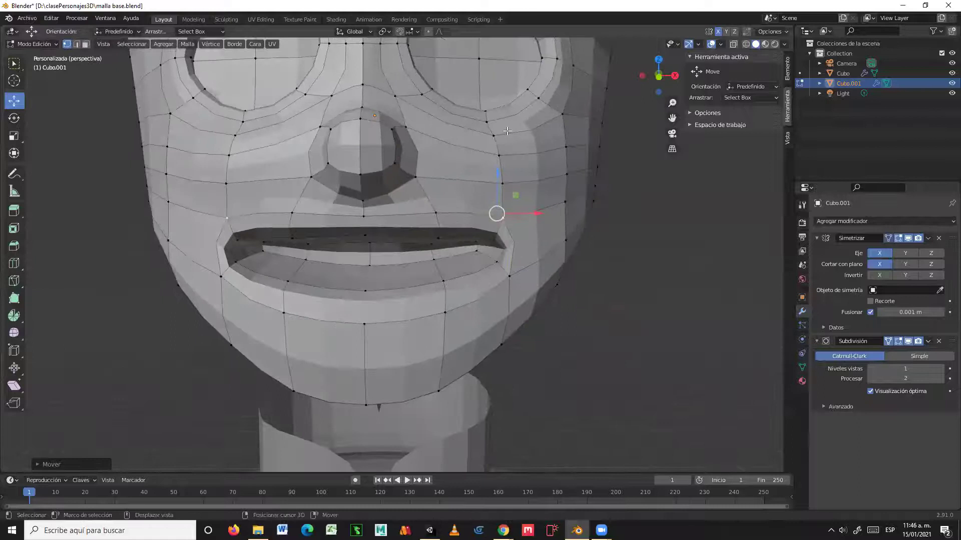
shift+scroll(436, 85, up, 4)
middle_drag(436, 85, 246, 326)
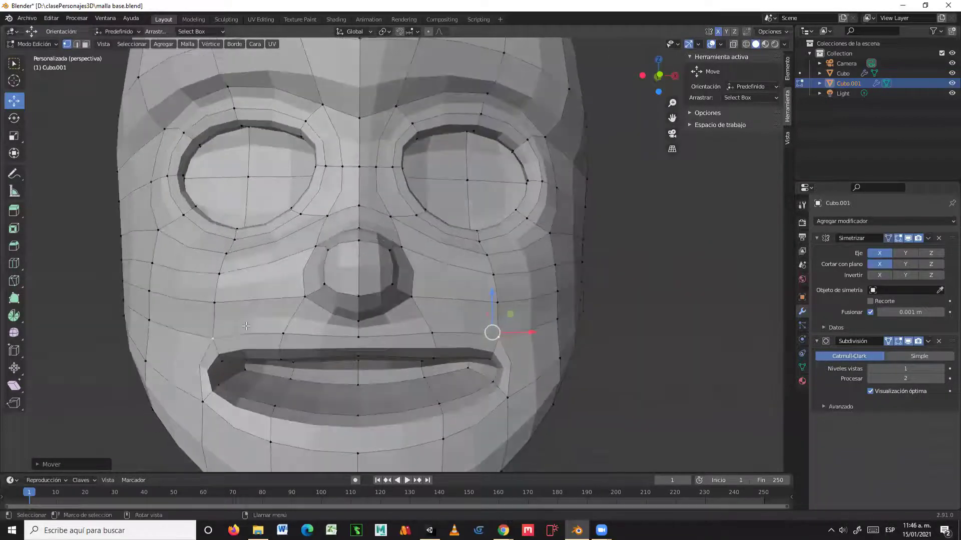
middle_drag(279, 355, 508, 331)
alt+click(236, 307)
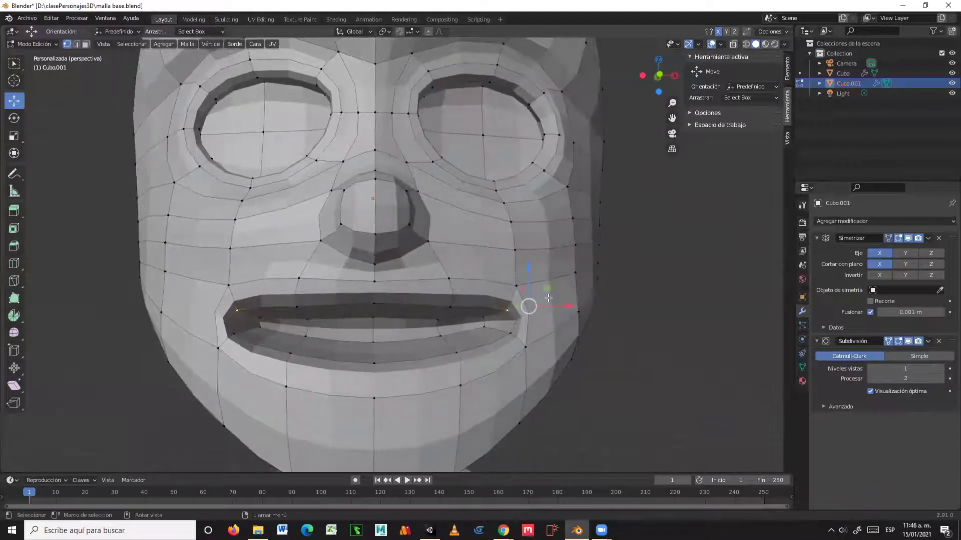
key(g)
key(shift+y)
click(536, 311)
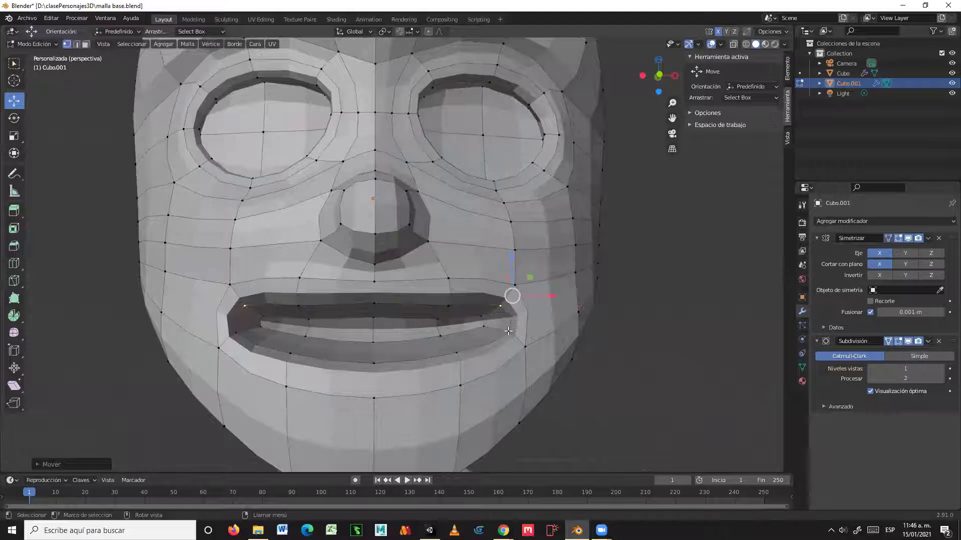
mouse_move(549, 318)
mouse_down()
mouse_move(527, 310)
mouse_move(536, 318)
mouse_up()
middle_drag(535, 318, 452, 359)
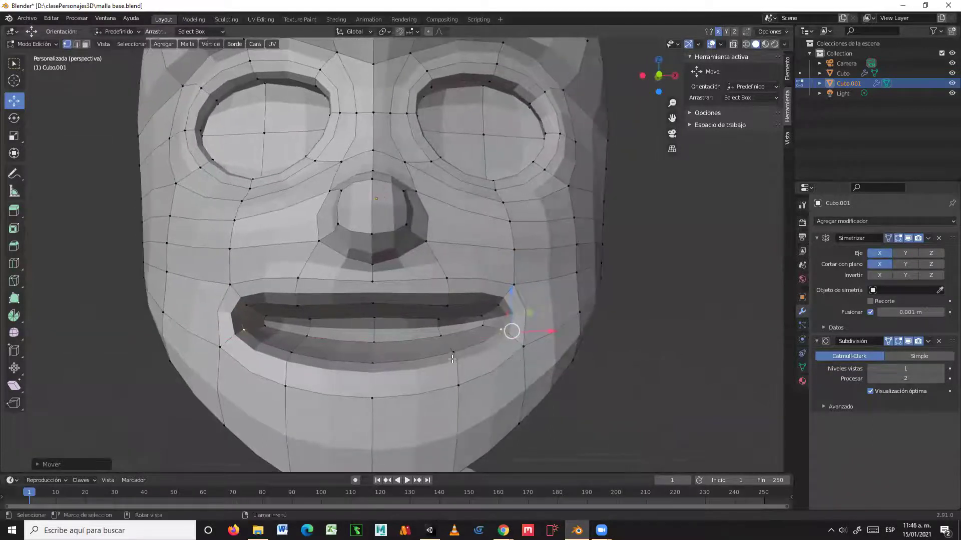
- Raise the lower lip's inner vertex next to the centre line
alt+click(462, 354)
mouse_move(459, 316)
mouse_down()
mouse_move(460, 284)
mouse_move(457, 300)
mouse_up()
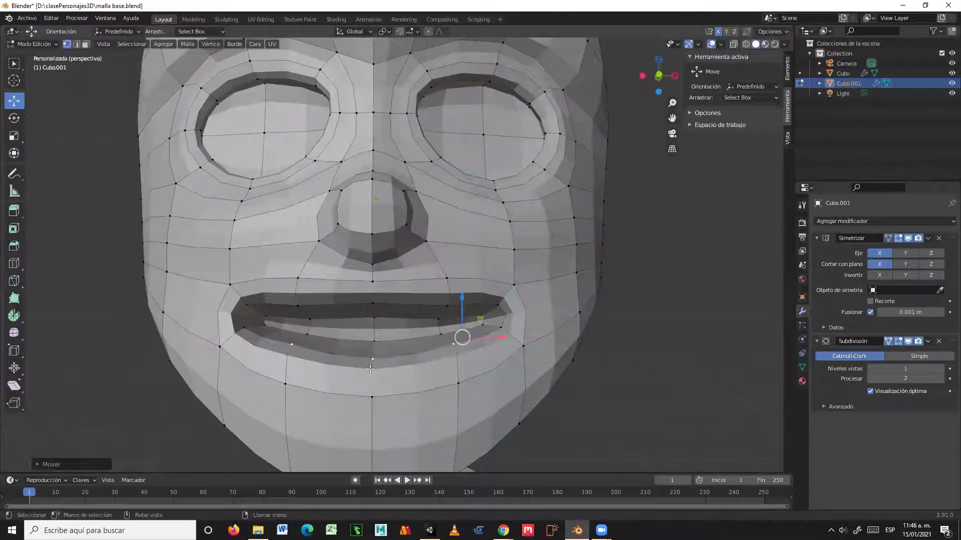
shift+click(373, 359)
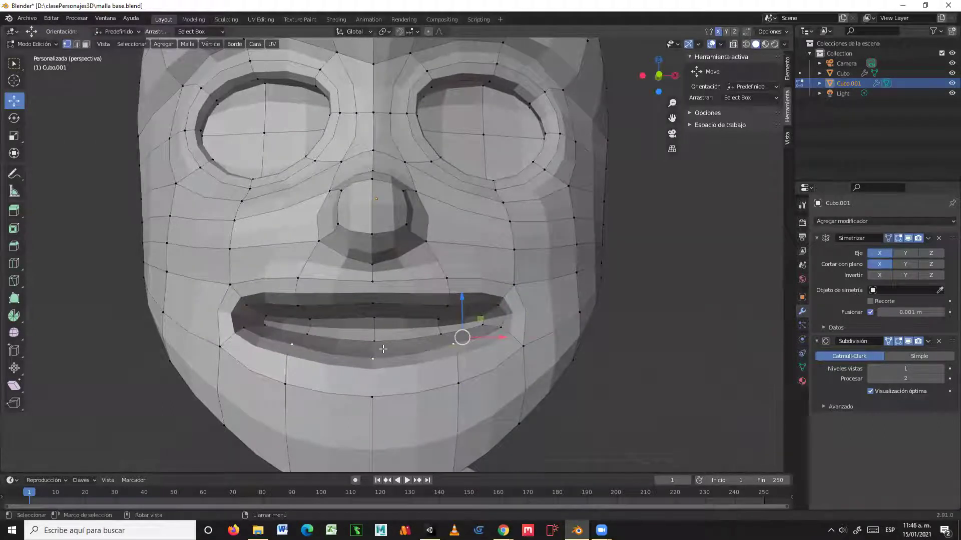
alt+shift+click(343, 369)
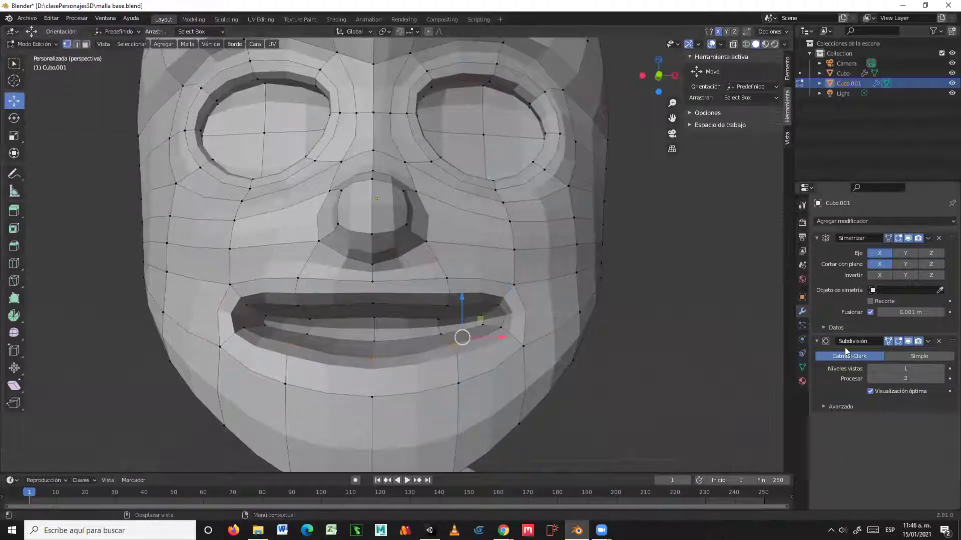
- Turn off X mirroring to select the lower lip's centre-line vertex, restore the mirroring, and raise the vertex
click(878, 253)
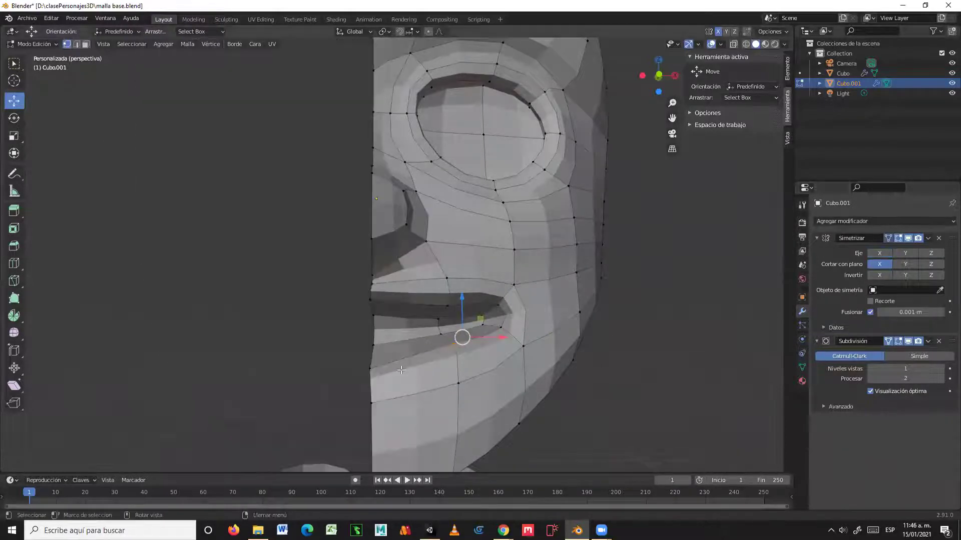
click(372, 367)
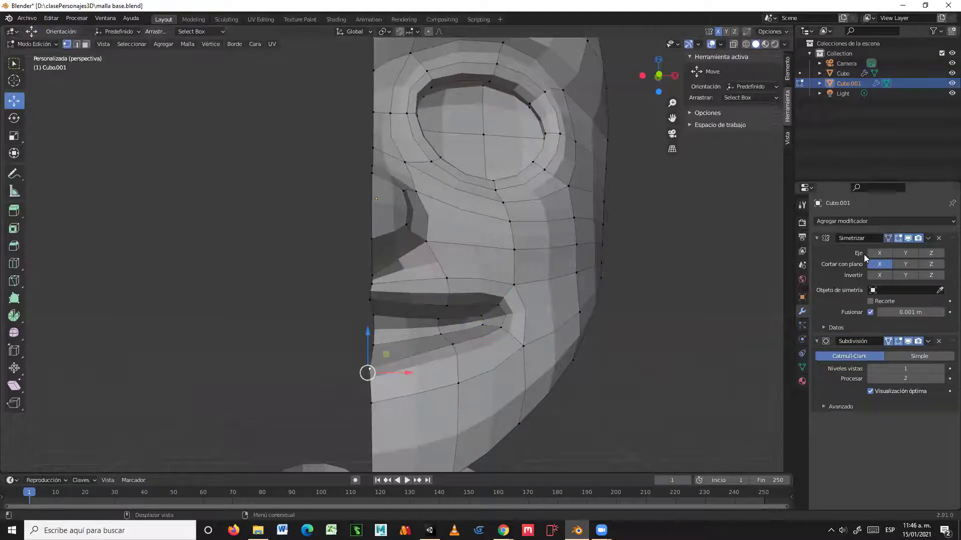
click(879, 253)
drag(367, 335, 373, 300)
middle_drag(370, 330, 383, 349)
drag(368, 335, 369, 318)
- Adjust the height of the centre-line vertex directly under the nose
middle_drag(761, 303, 308, 257)
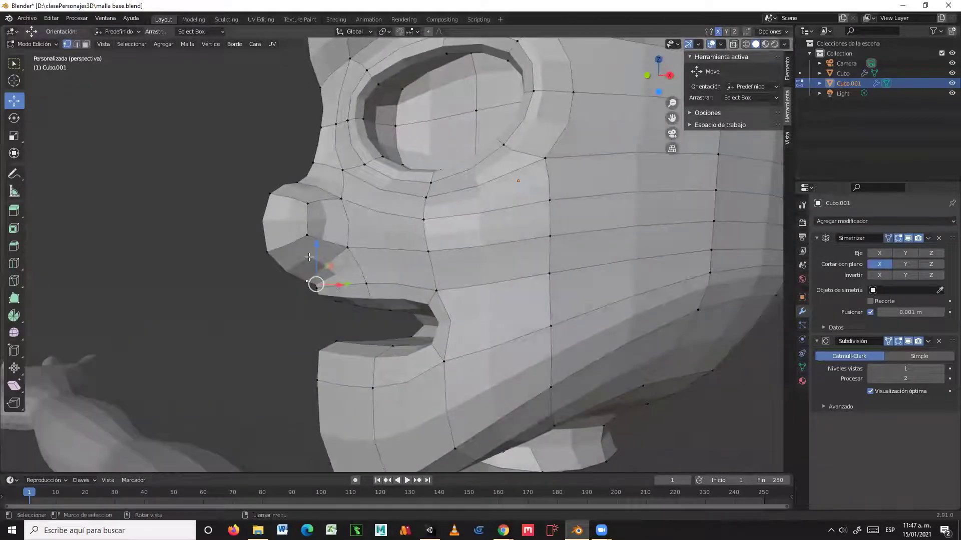
drag(316, 239, 323, 255)
- Add a loop cut around the mouth opening, along the edge of the lips
middle_drag(322, 255, 496, 272)
click(460, 274)
middle_drag(457, 335, 464, 278)
click(14, 268)
click(463, 279)
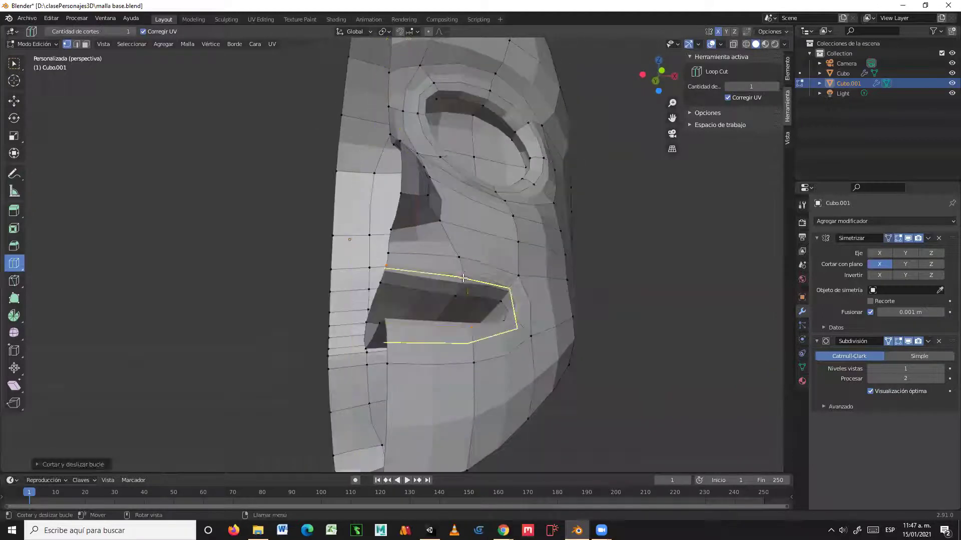
- Switch to box selection and turn the Mirror modifier's X axis back on
click(14, 63)
middle_drag(118, 148, 372, 343)
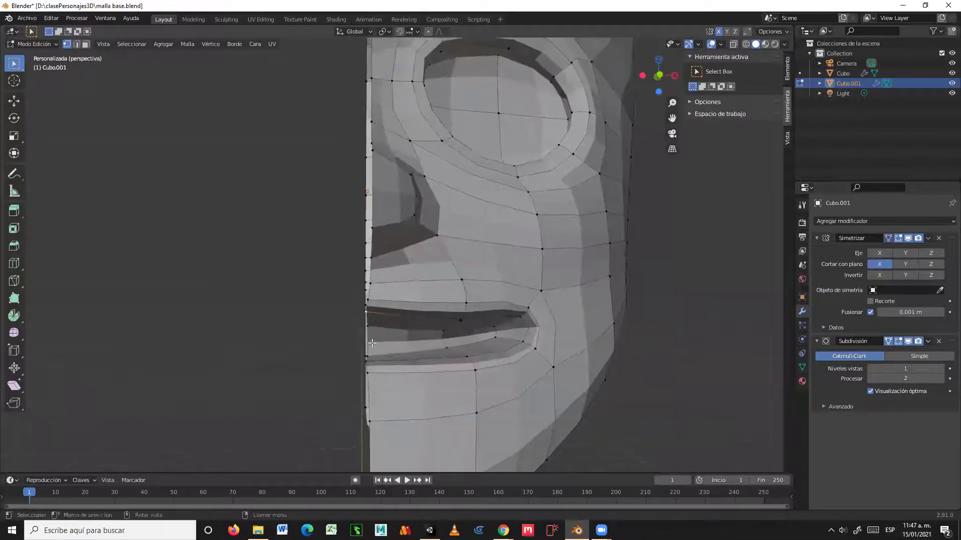
click(885, 253)
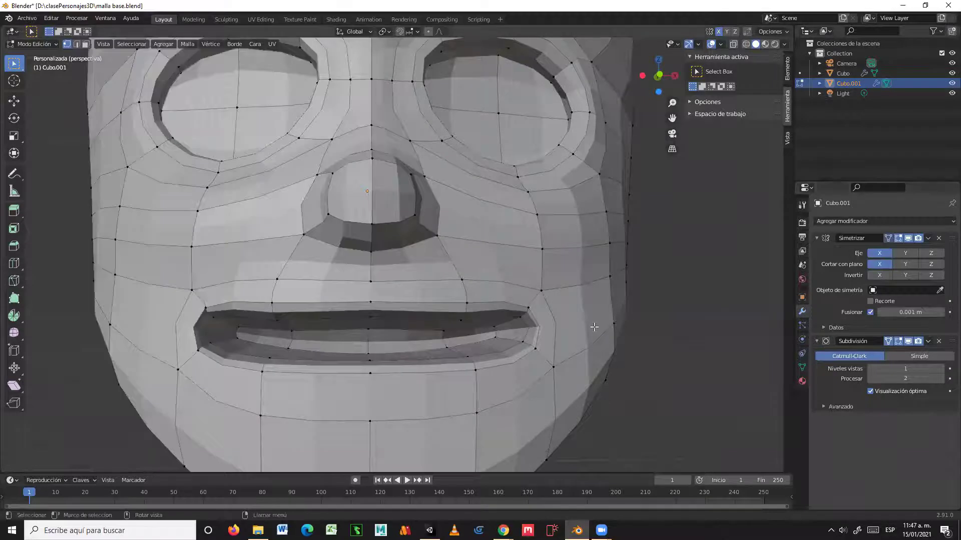
mouse_move(532, 336)
middle_down()
mouse_move(461, 337)
mouse_move(516, 335)
middle_up()
scroll(520, 328, up, 1)
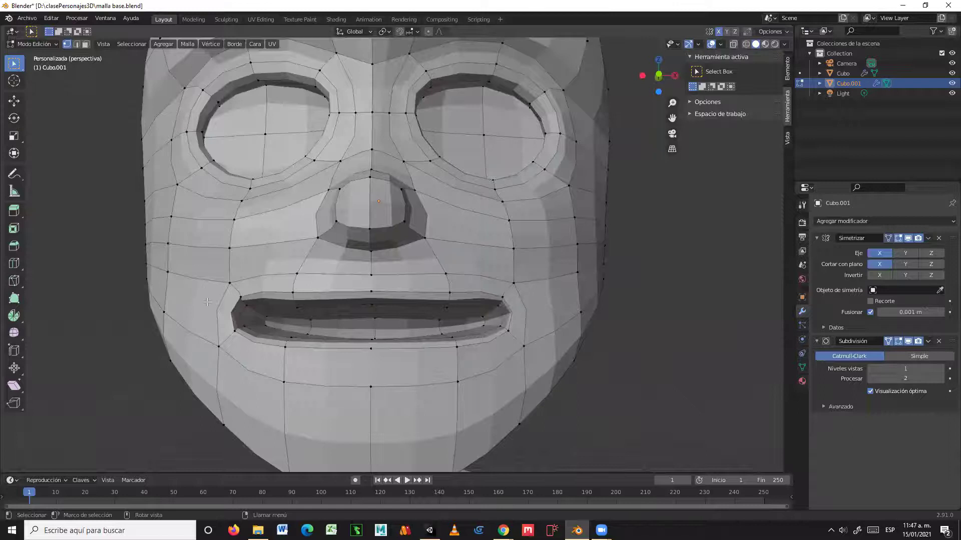
- Move the upper-lip vertices beside the centre line inward along the X axis
middle_drag(477, 315, 41, 157)
alt+click(302, 276)
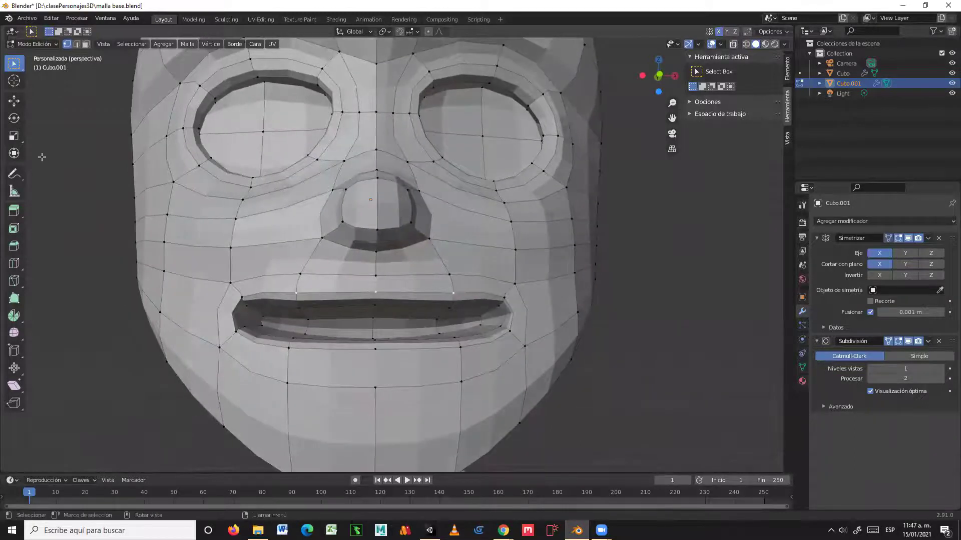
click(14, 102)
drag(498, 296, 463, 304)
- Lower the centre-line vertex of the new edge loop on the lower lip
click(376, 351)
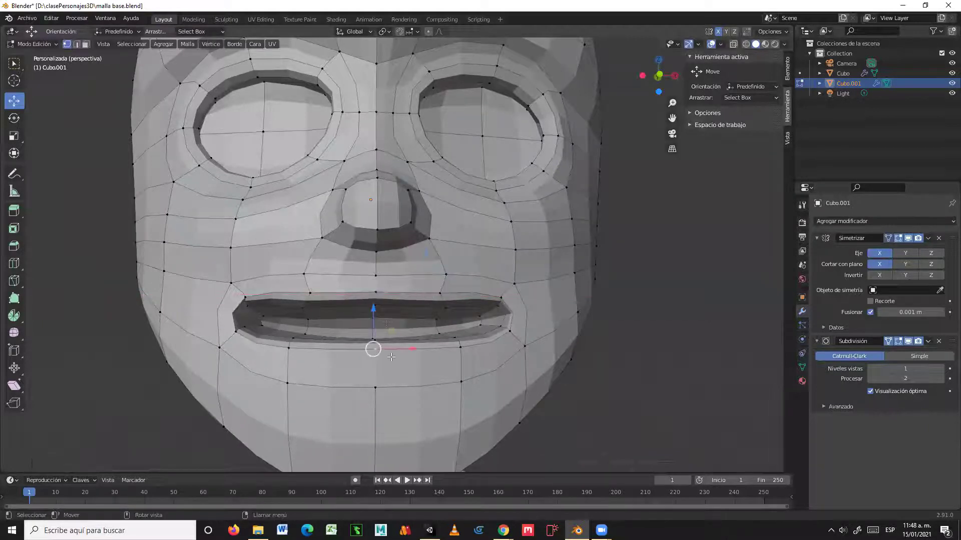
drag(375, 305, 340, 344)
key(ctrl+z)
key(ctrl+z)
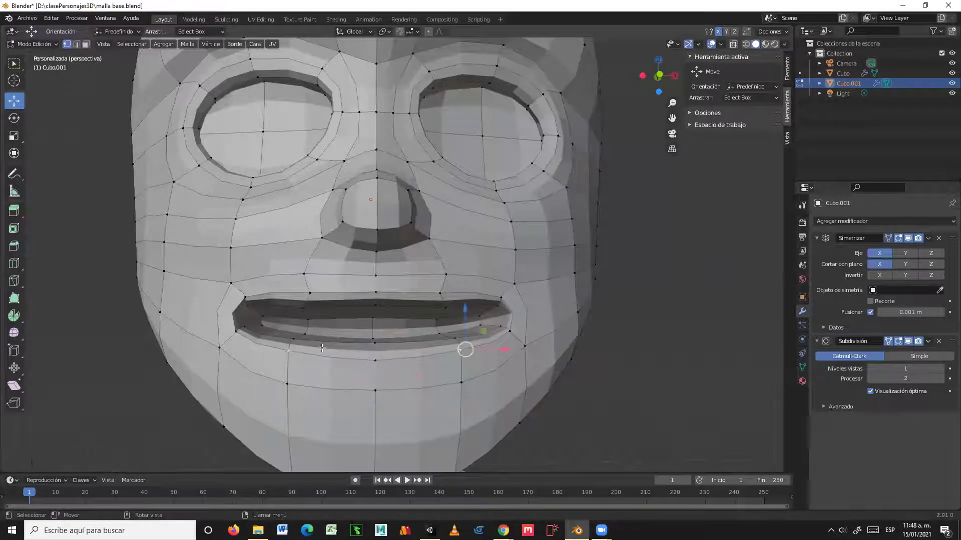
- Move the lower-lip loop vertex beside the centre line slightly down and outward
drag(484, 326, 493, 338)
middle_drag(493, 339, 429, 306)
mouse_move(233, 299)
middle_down()
mouse_move(318, 296)
mouse_move(243, 301)
middle_up()
scroll(598, 324, up, 3)
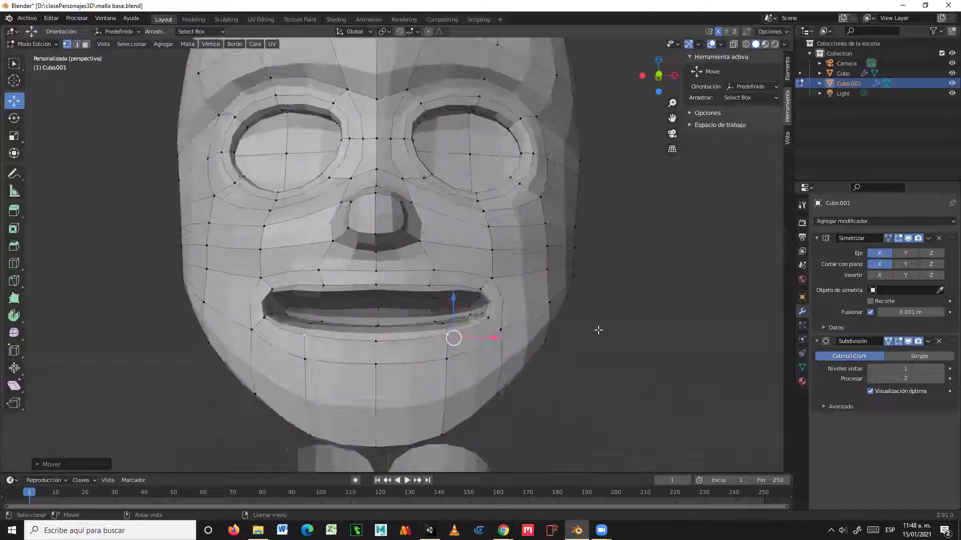